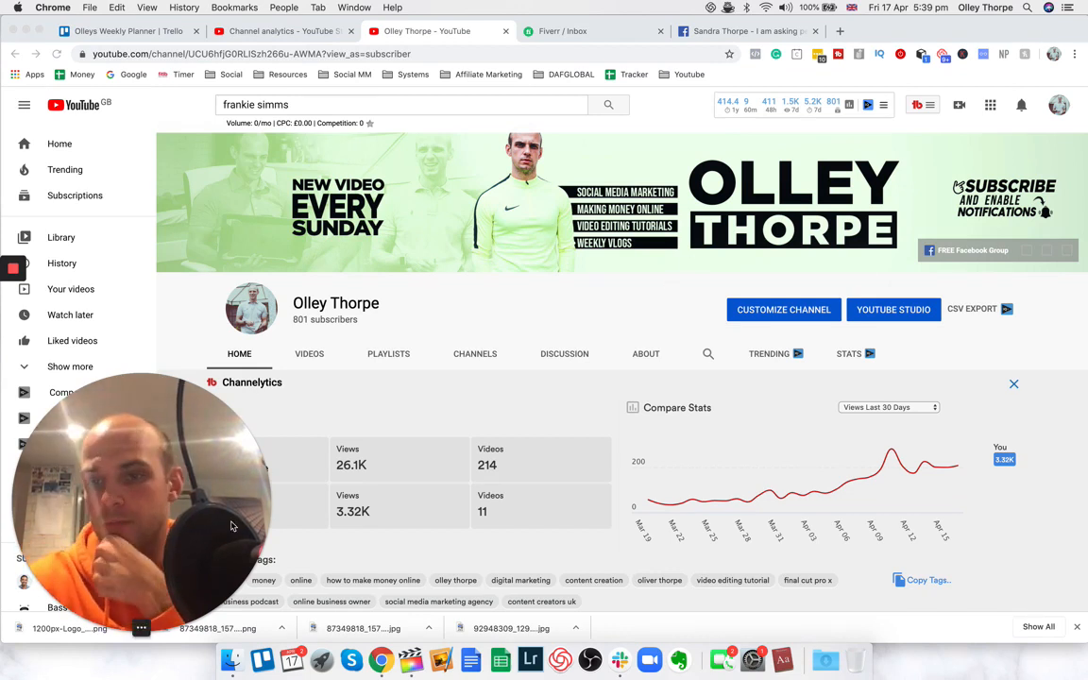
# - Minimise the browser window and close the Transition & Animations folder window to clear the desktop
pyautogui.click(124, 628)
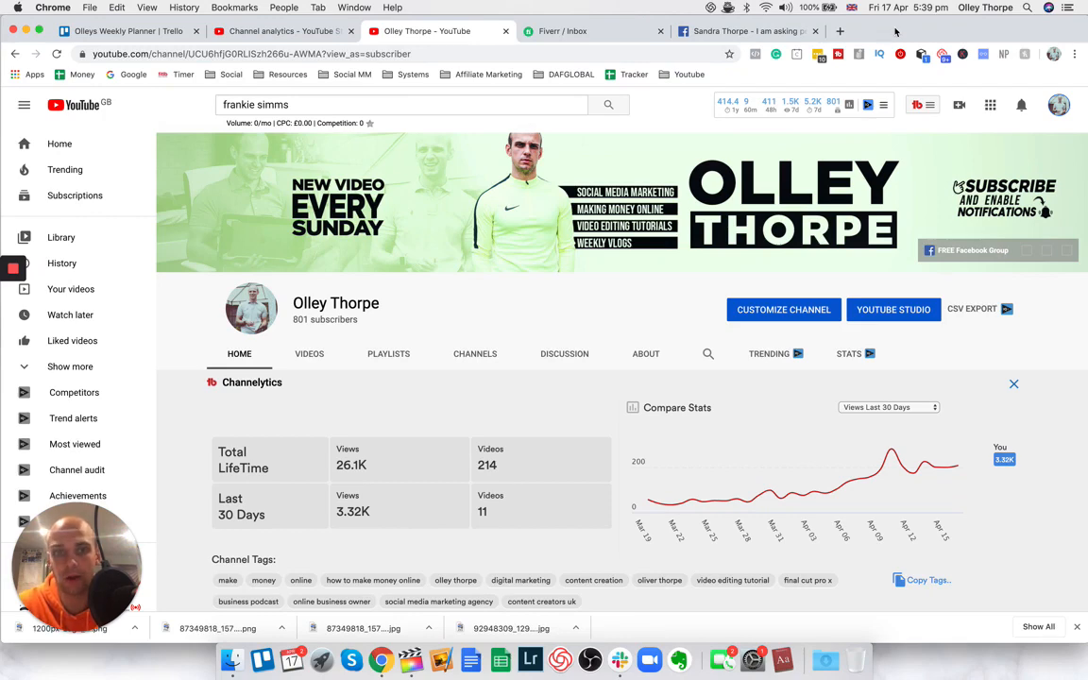
pyautogui.press('super+m')
pyautogui.click(133, 124)
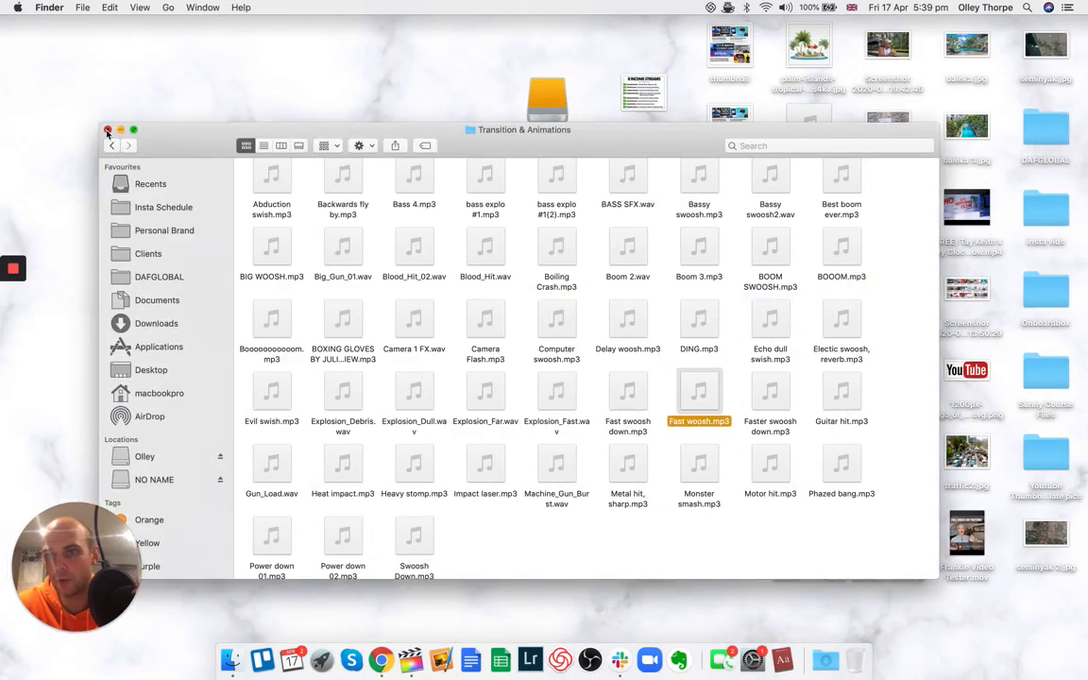
pyautogui.click(107, 131)
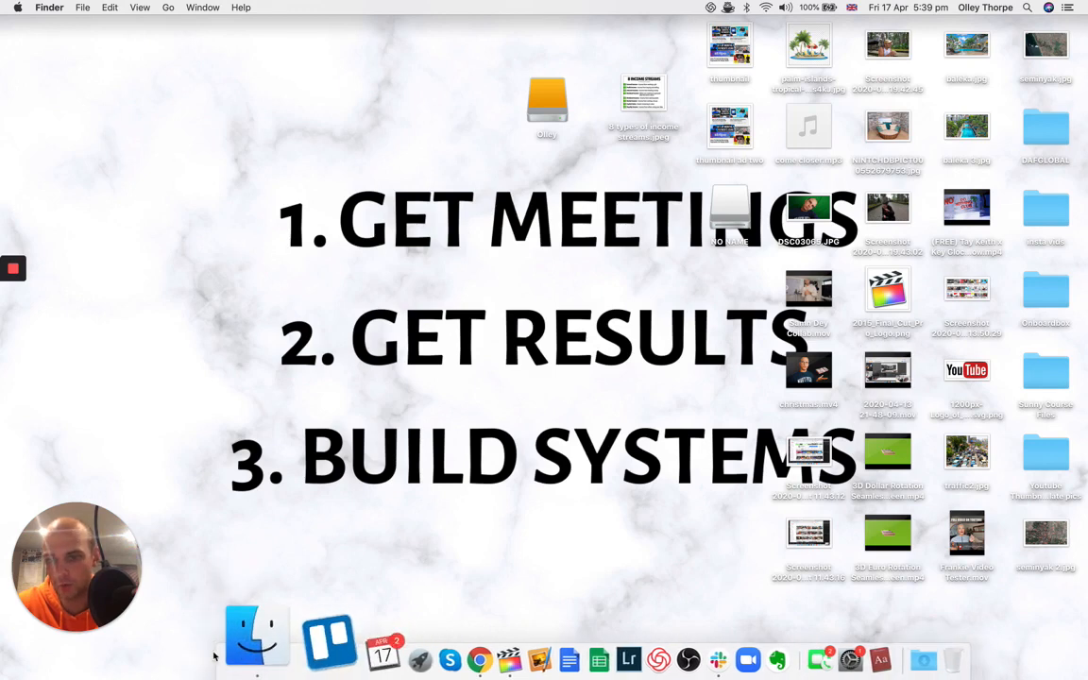
# - In a new Finder window, open the Design A Future Podcast folder inside YOUTUBE VIDEOS on the external drive
pyautogui.click(247, 641)
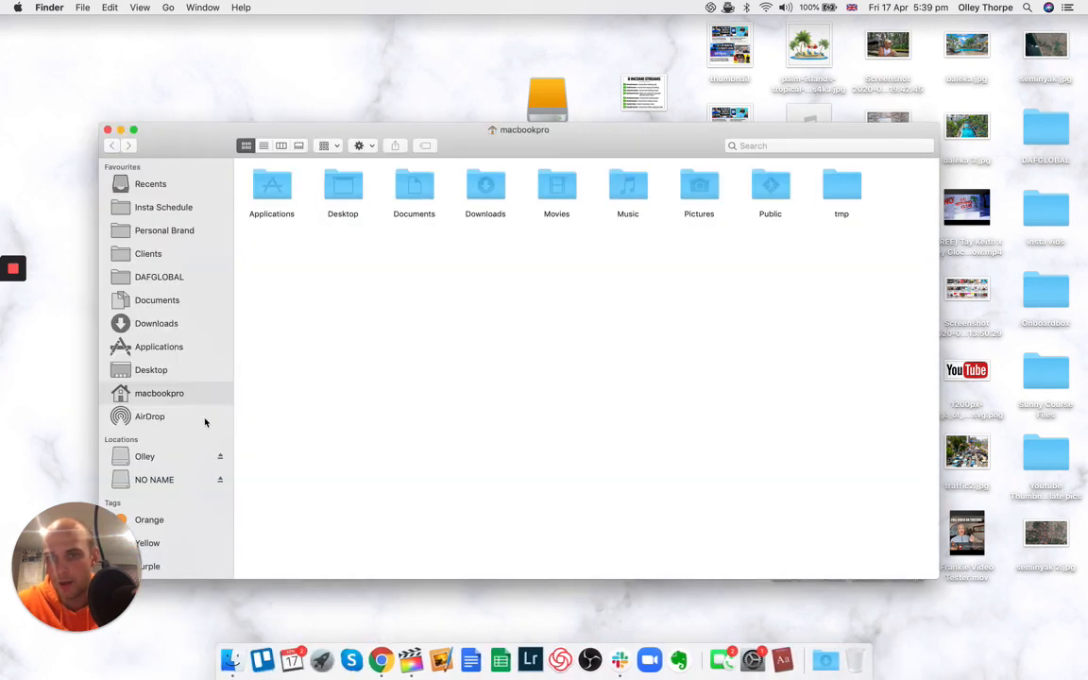
pyautogui.click(170, 457)
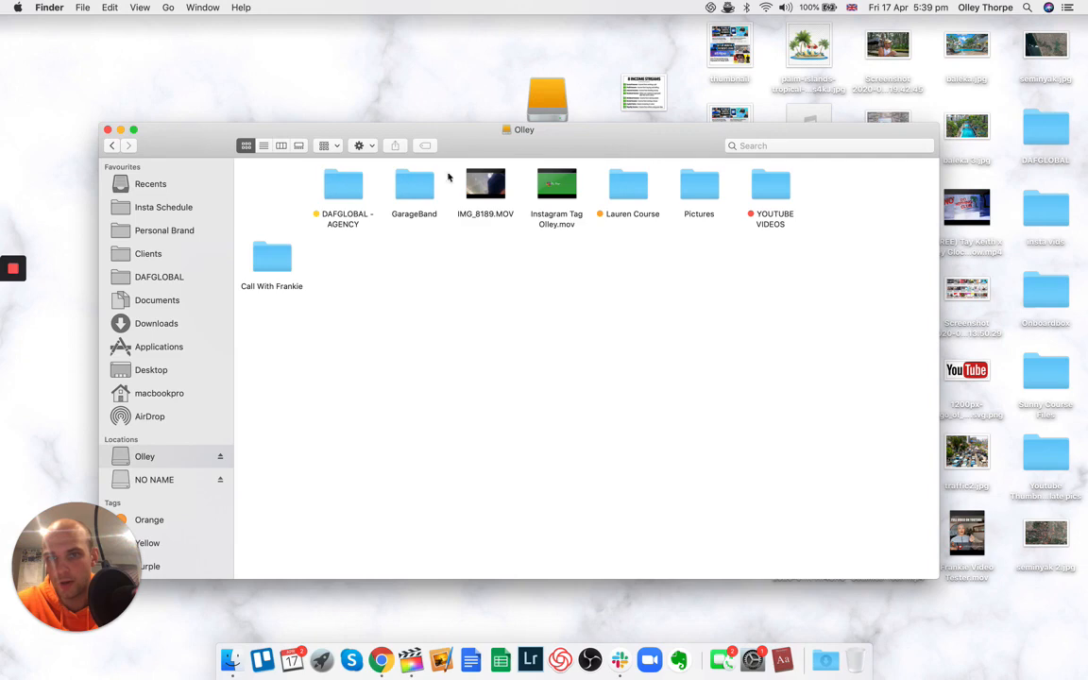
pyautogui.moveTo(478, 151); pyautogui.dragTo(462, 133)
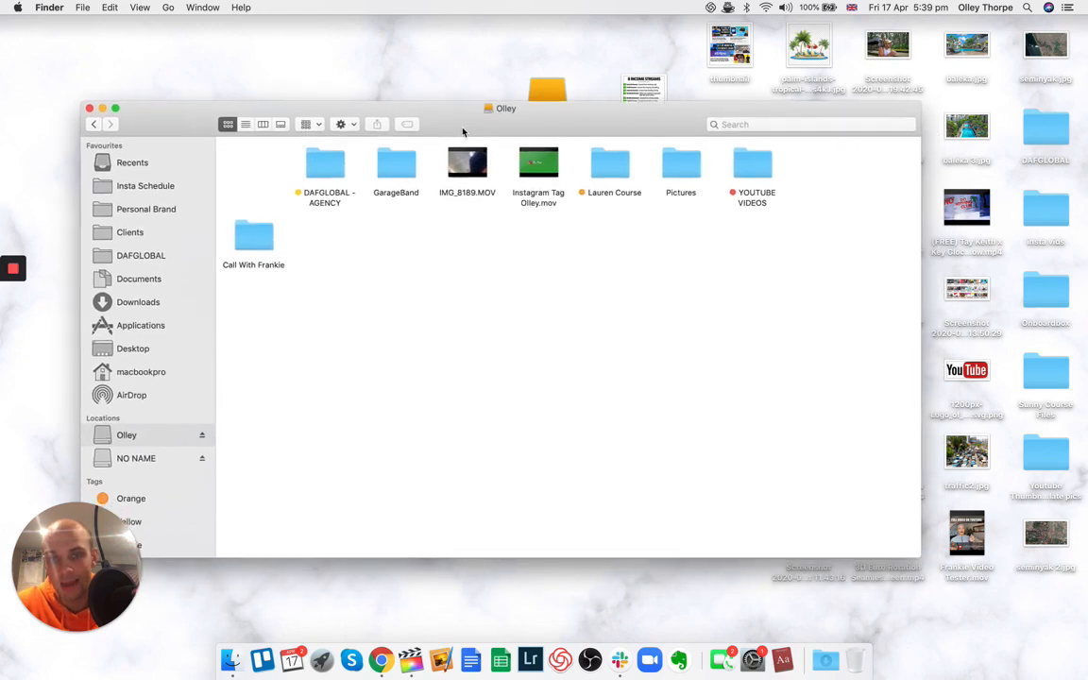
pyautogui.click(760, 171)
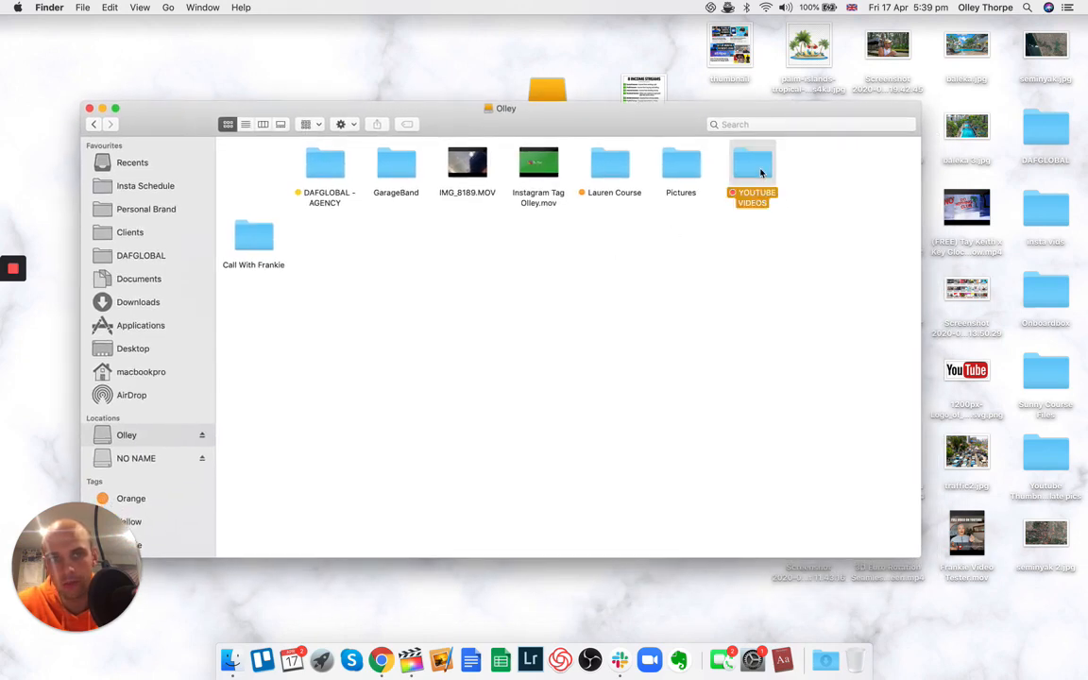
pyautogui.doubleClick(761, 171)
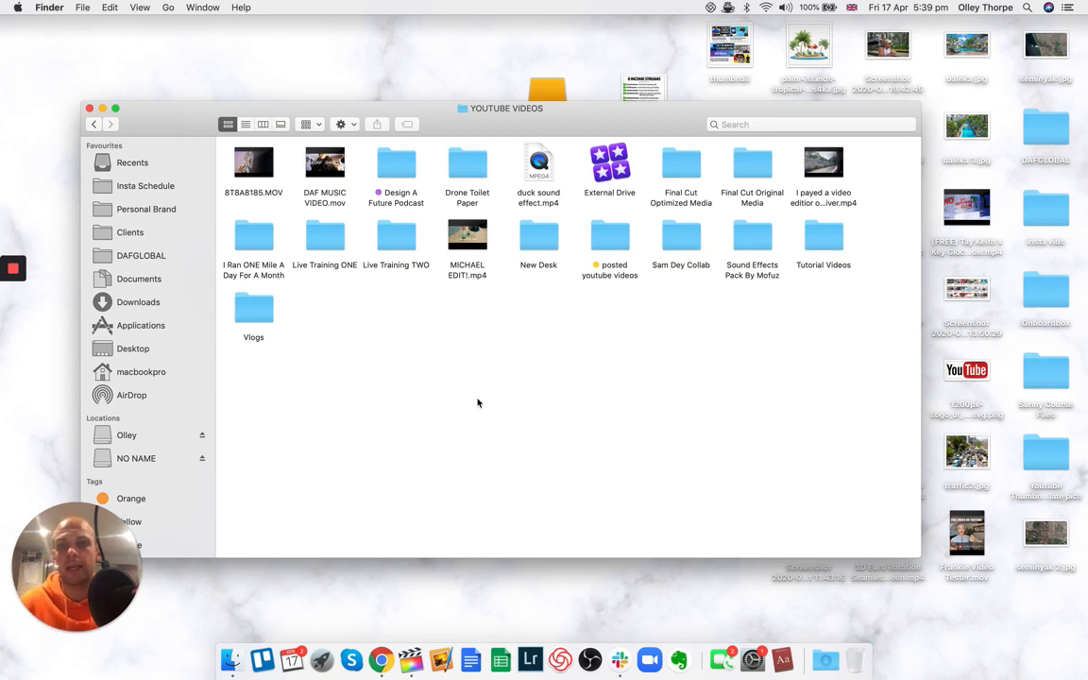
pyautogui.doubleClick(392, 169)
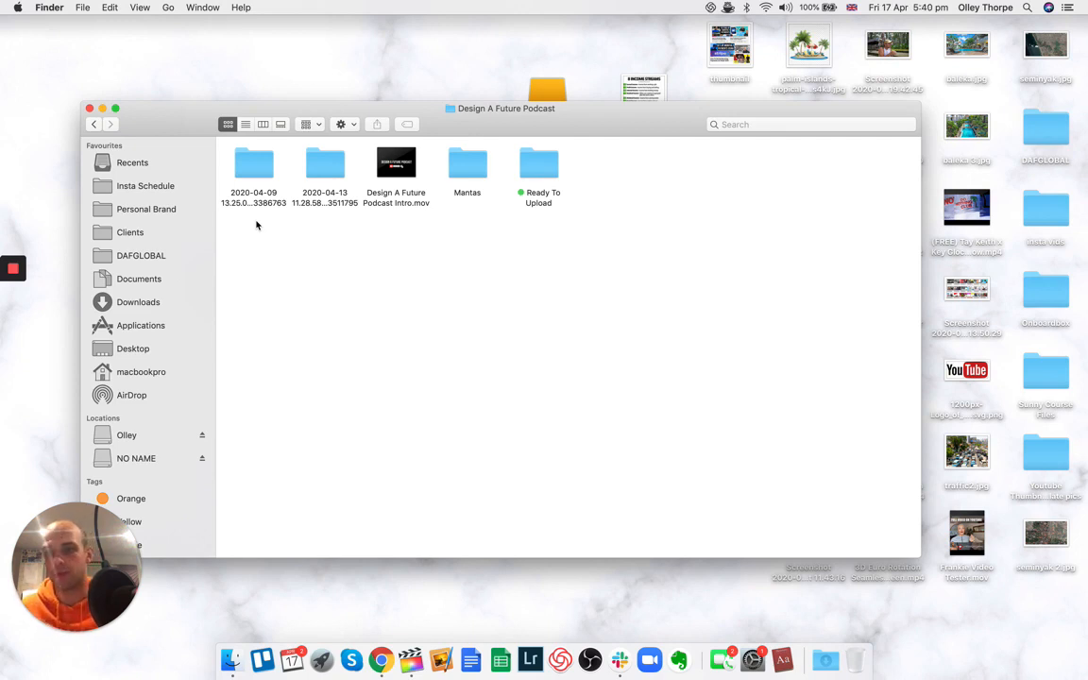
# - Preview the Design A Future Podcast Intro.mov clip, close the preview and deselect the file
pyautogui.click(384, 173)
pyautogui.press('space')
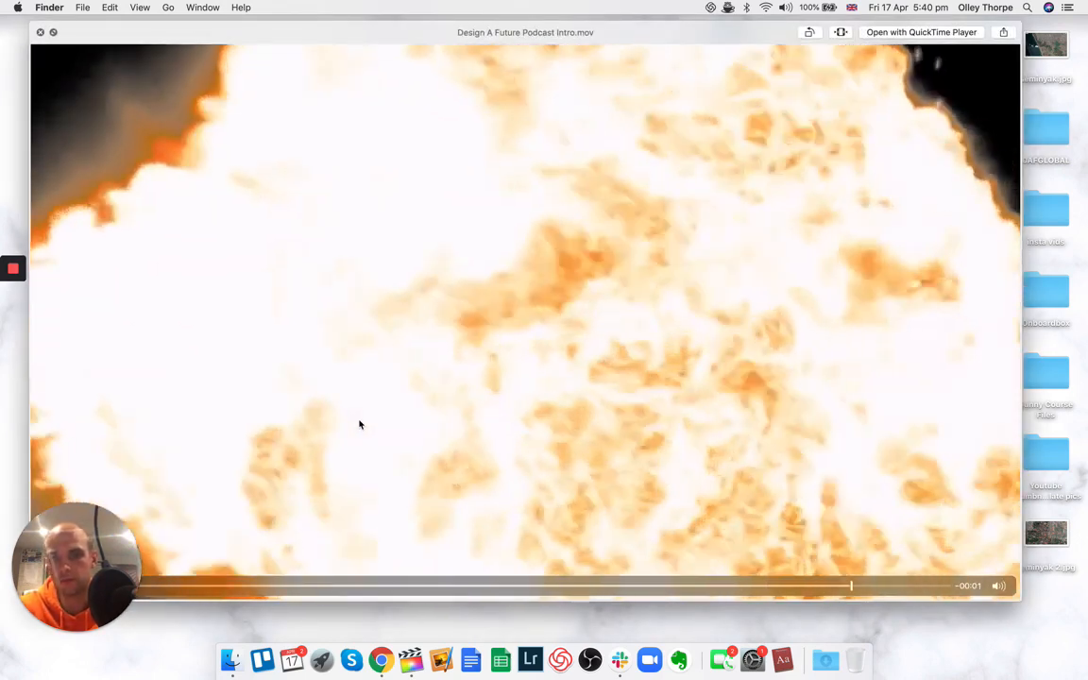
pyautogui.press('space')
pyautogui.click(382, 293)
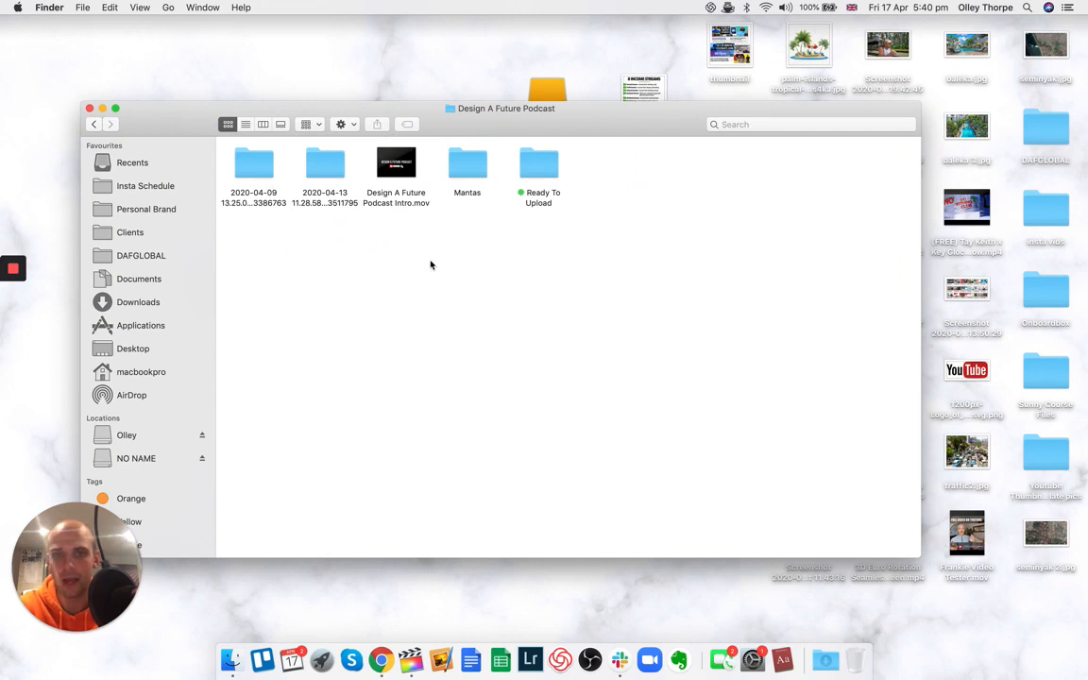
# - Look through the Posted episodes folder inside Ready To Upload, and return to the Design A Future Podcast folder
pyautogui.doubleClick(533, 168)
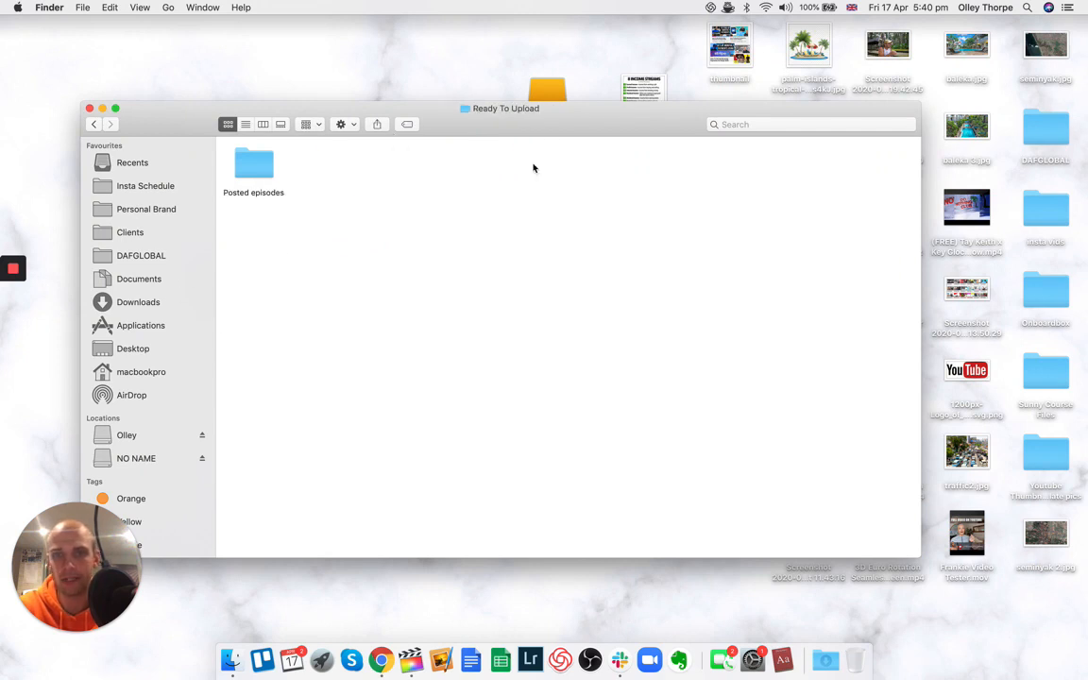
pyautogui.doubleClick(248, 162)
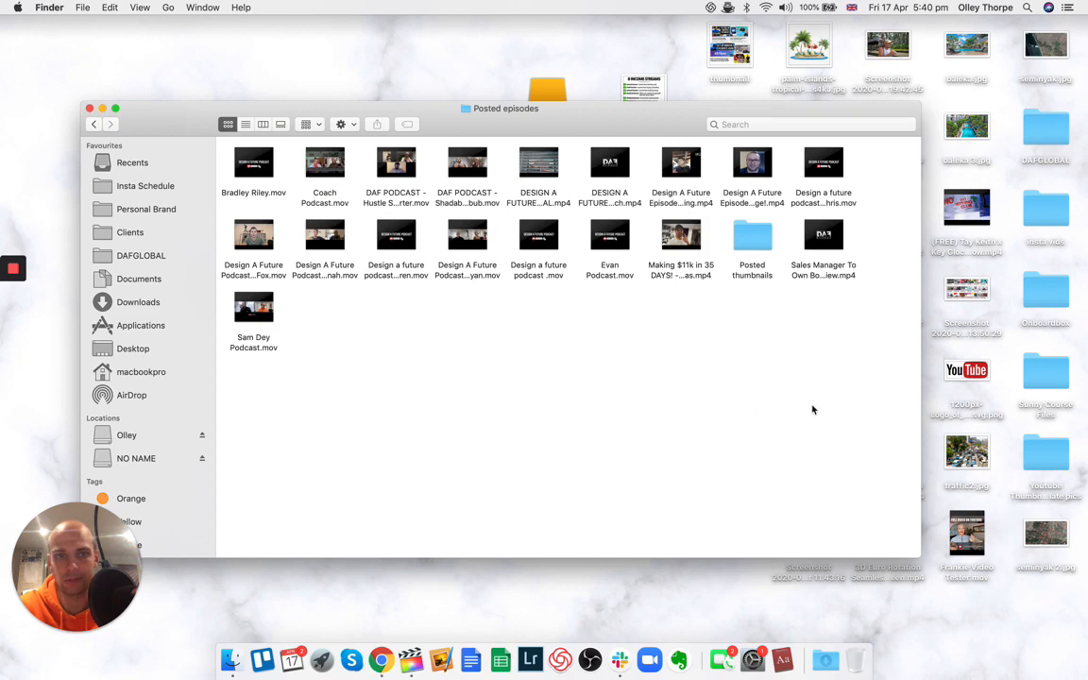
pyautogui.moveTo(812, 407); pyautogui.dragTo(226, 140)
pyautogui.click(345, 381)
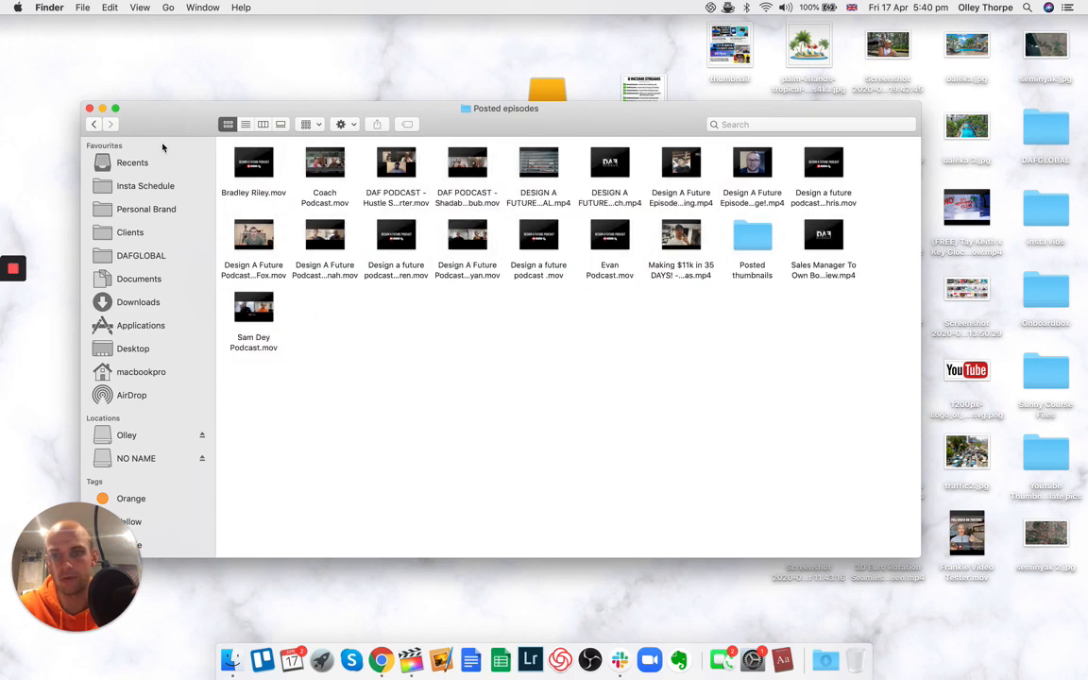
pyautogui.click(92, 124)
pyautogui.click(93, 124)
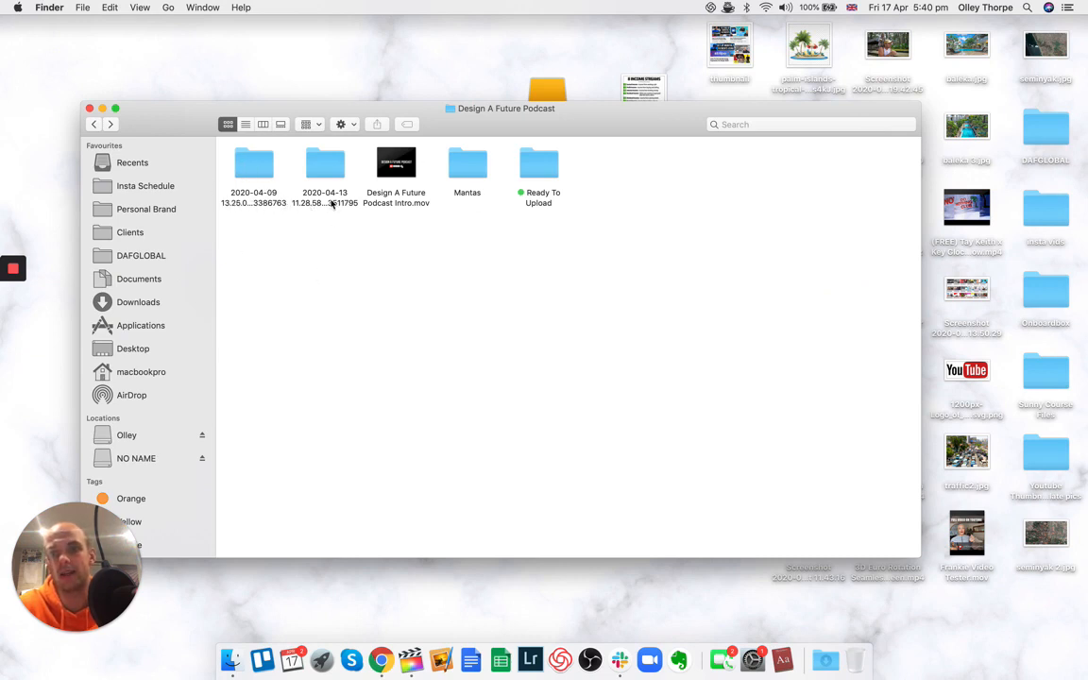
# - Preview zoom_0.mp4 in the 2020-04-09 Zoom meeting folder, skipping ahead to about 03:13, and close the preview
pyautogui.doubleClick(269, 166)
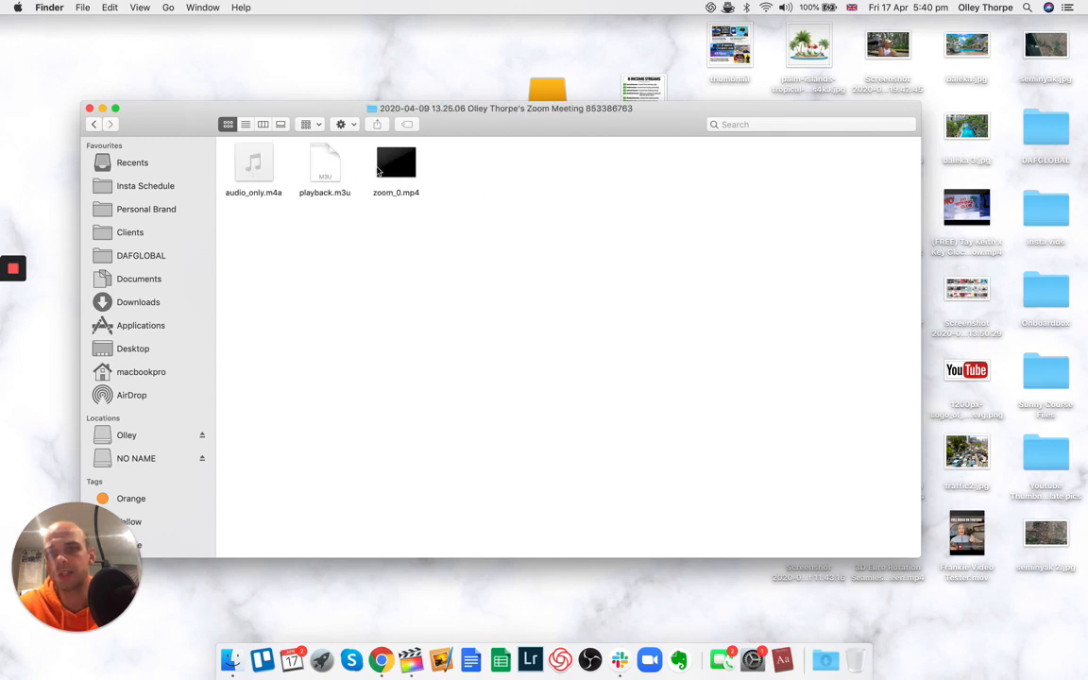
pyautogui.click(392, 165)
pyautogui.press('space')
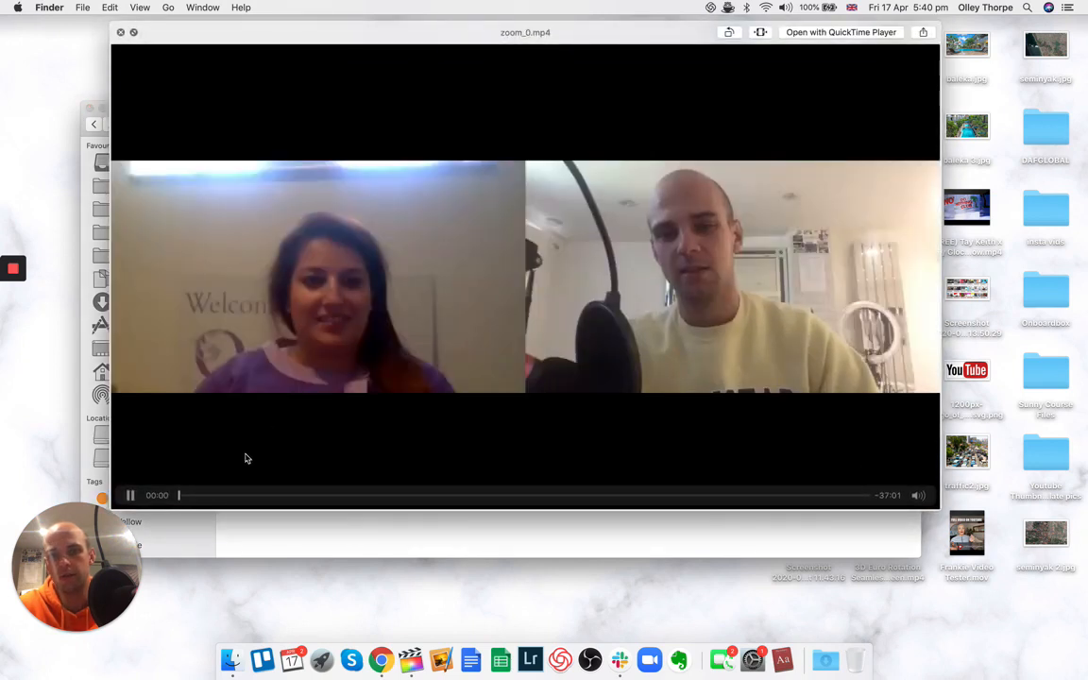
pyautogui.moveTo(211, 495); pyautogui.dragTo(220, 468)
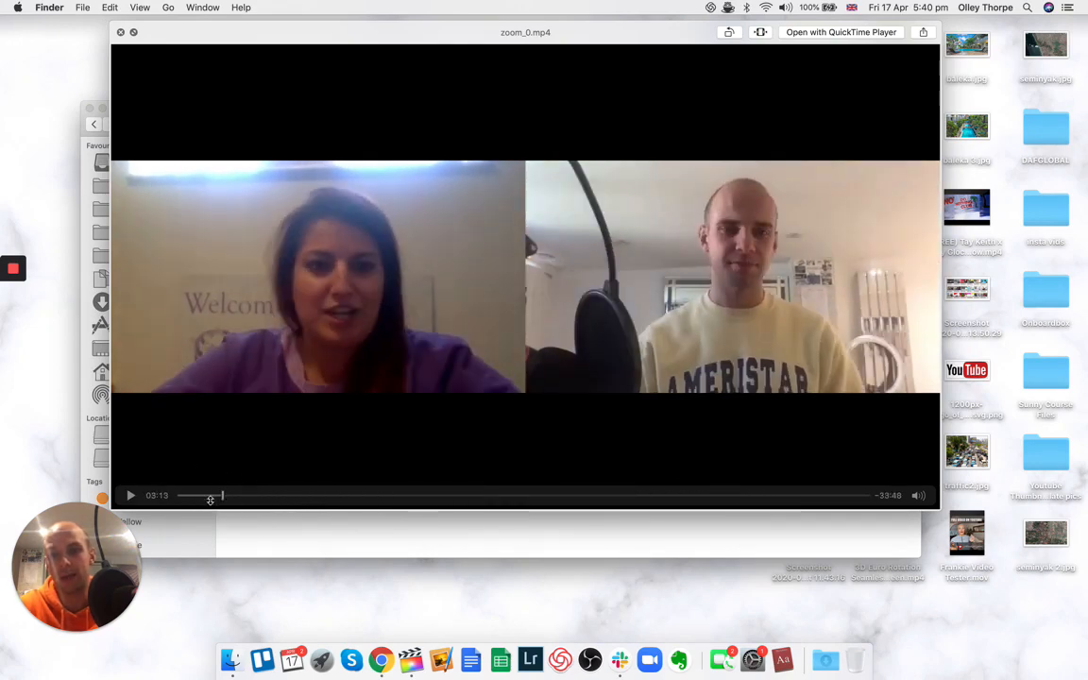
pyautogui.press('space')
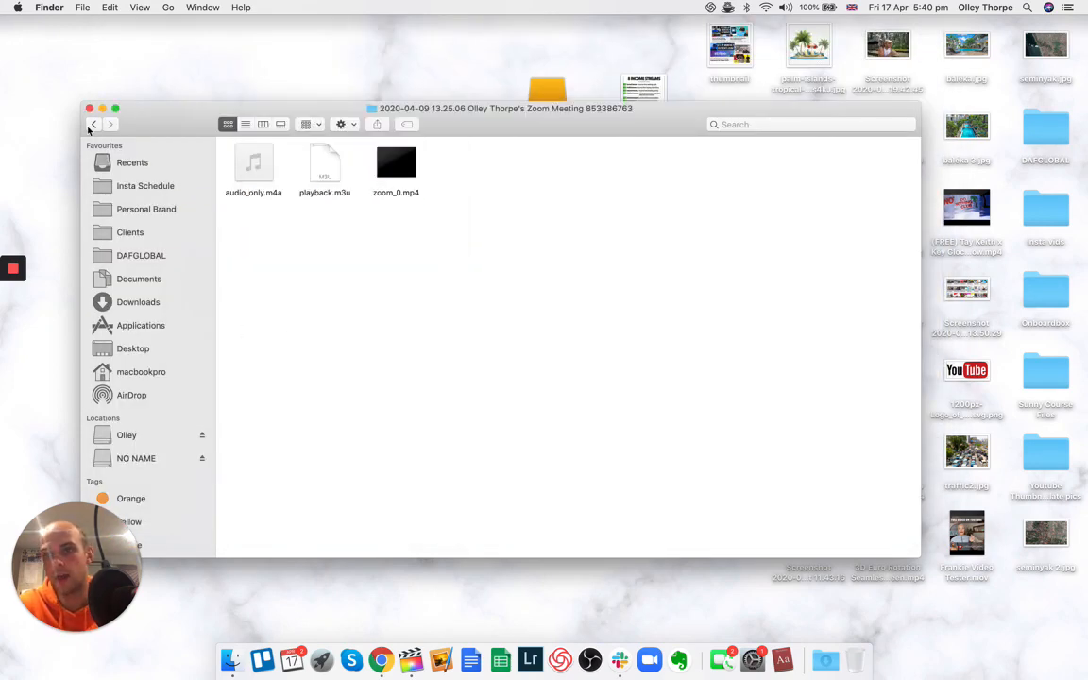
# - Preview zoom_0.mp4 in the 2020-04-13 meeting folder, skipping slightly ahead, and close the preview
pyautogui.click(92, 124)
pyautogui.doubleClick(314, 176)
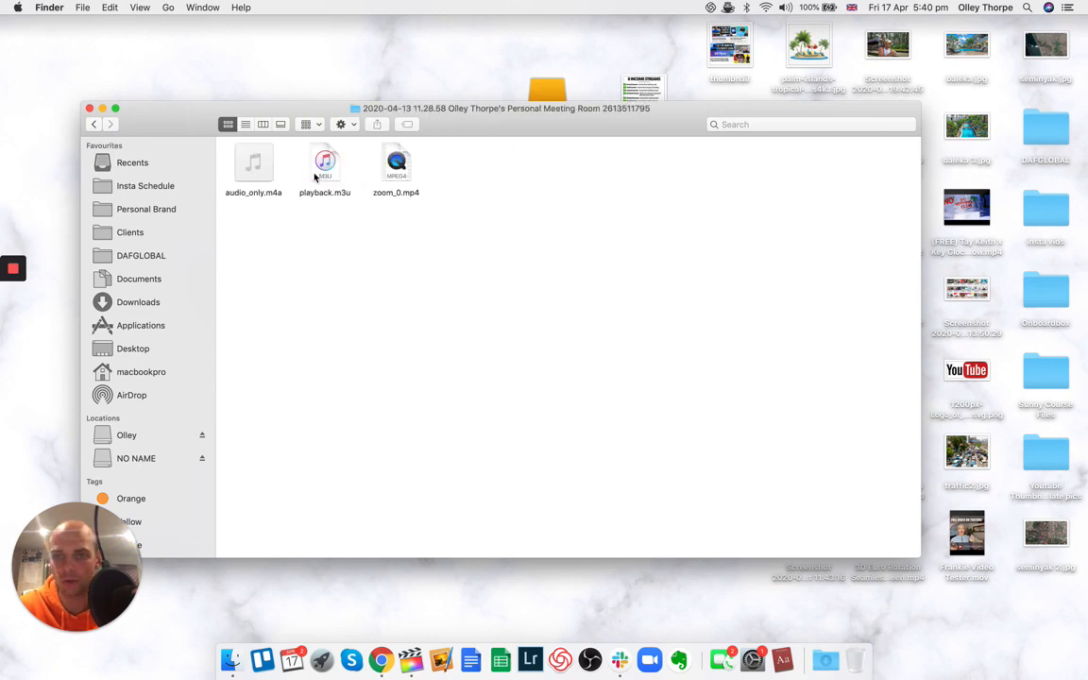
pyautogui.click(397, 167)
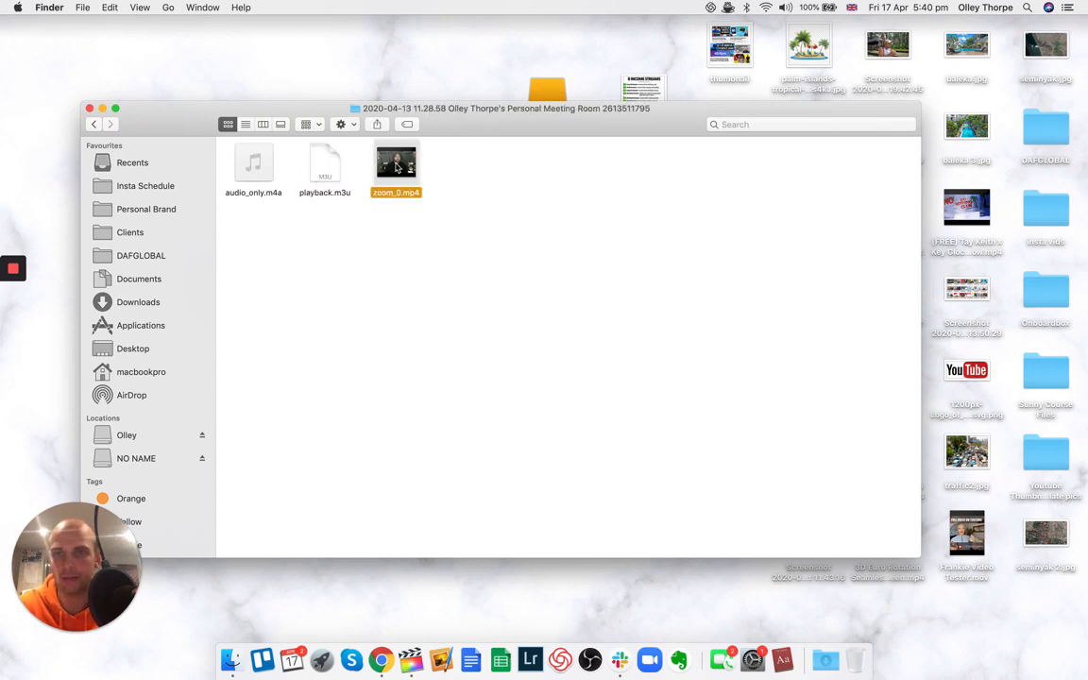
pyautogui.press('space')
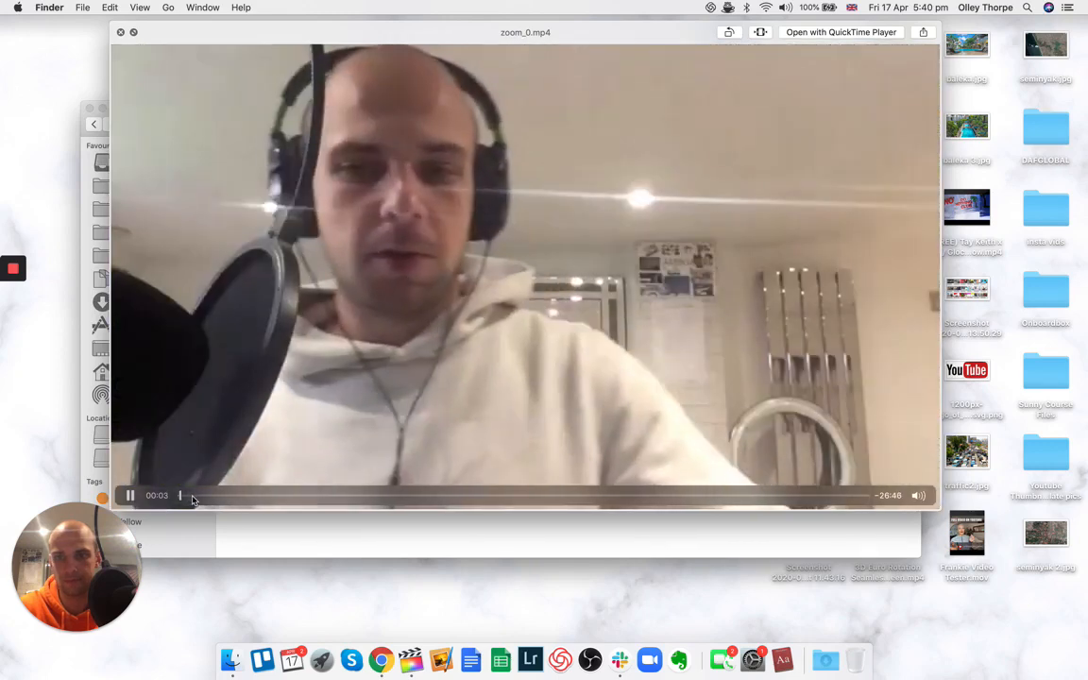
pyautogui.moveTo(193, 498); pyautogui.dragTo(209, 497)
pyautogui.press('space')
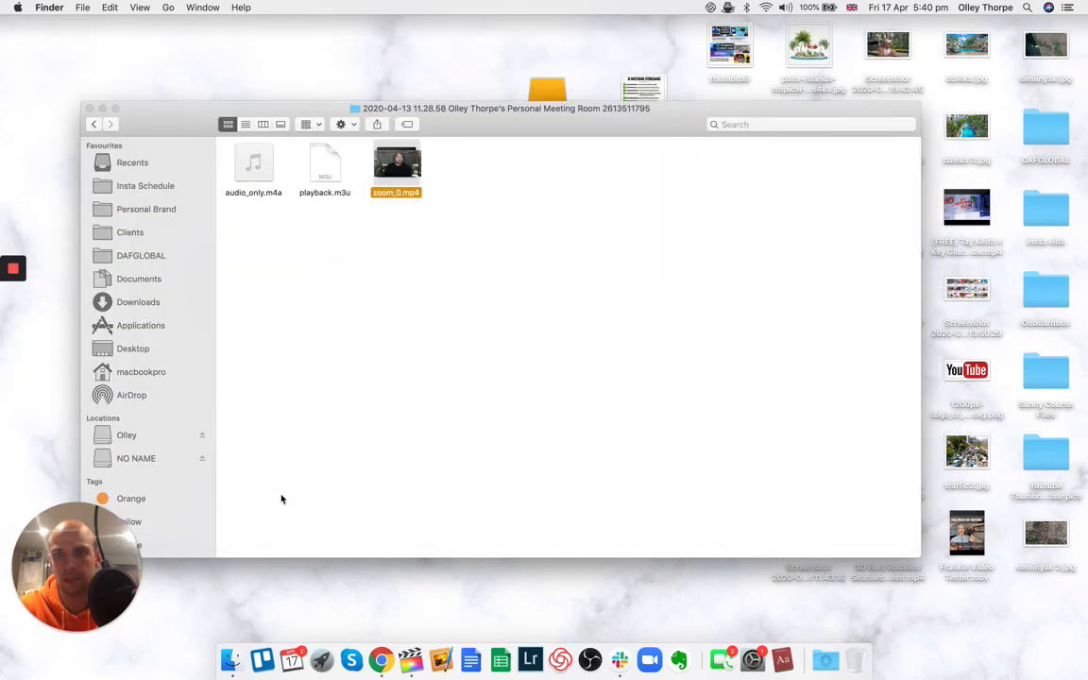
pyautogui.click(408, 422)
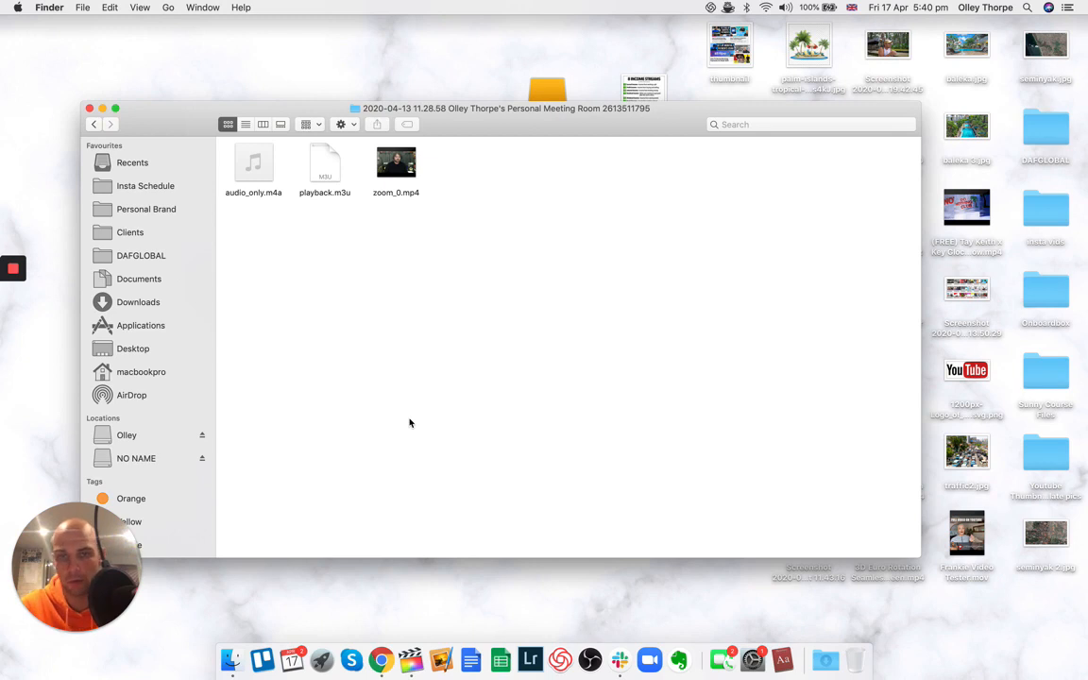
pyautogui.click(395, 177)
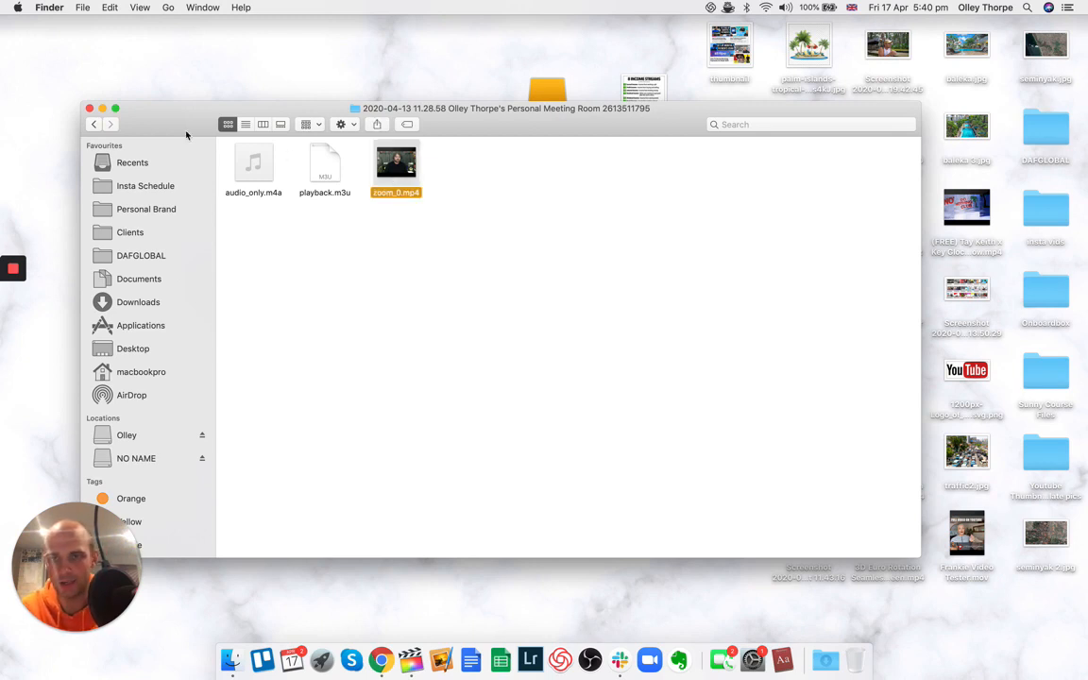
# - Go back to the podcast folder, open the guest's folder beside Ready To Upload, and select its zoom_0.mp4 recording
pyautogui.click(91, 124)
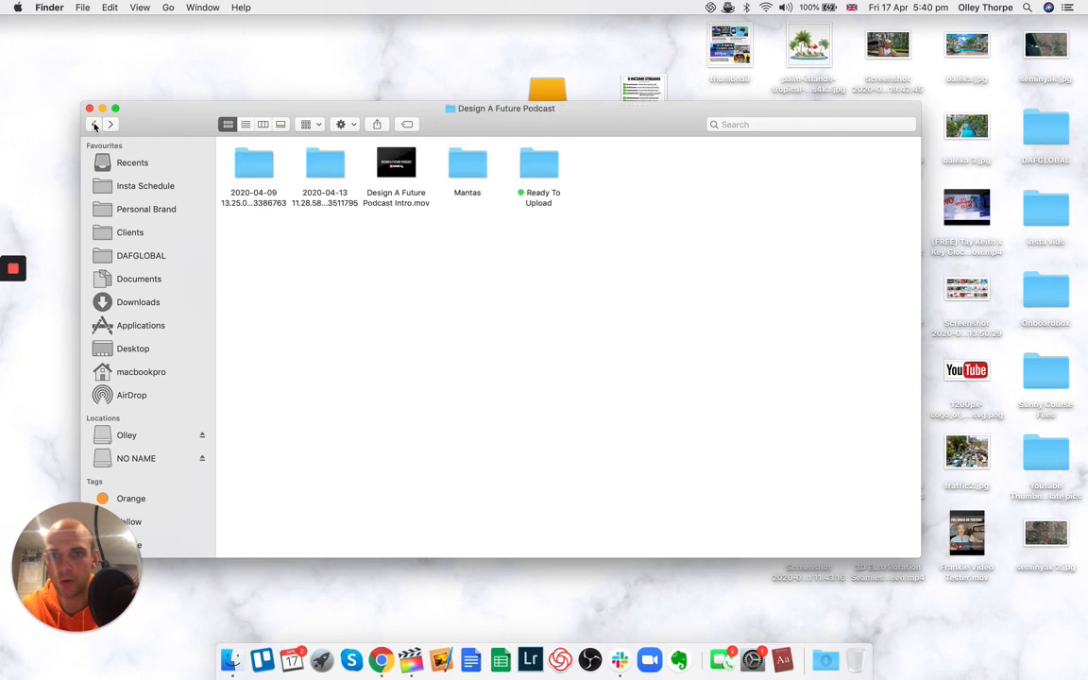
pyautogui.doubleClick(467, 165)
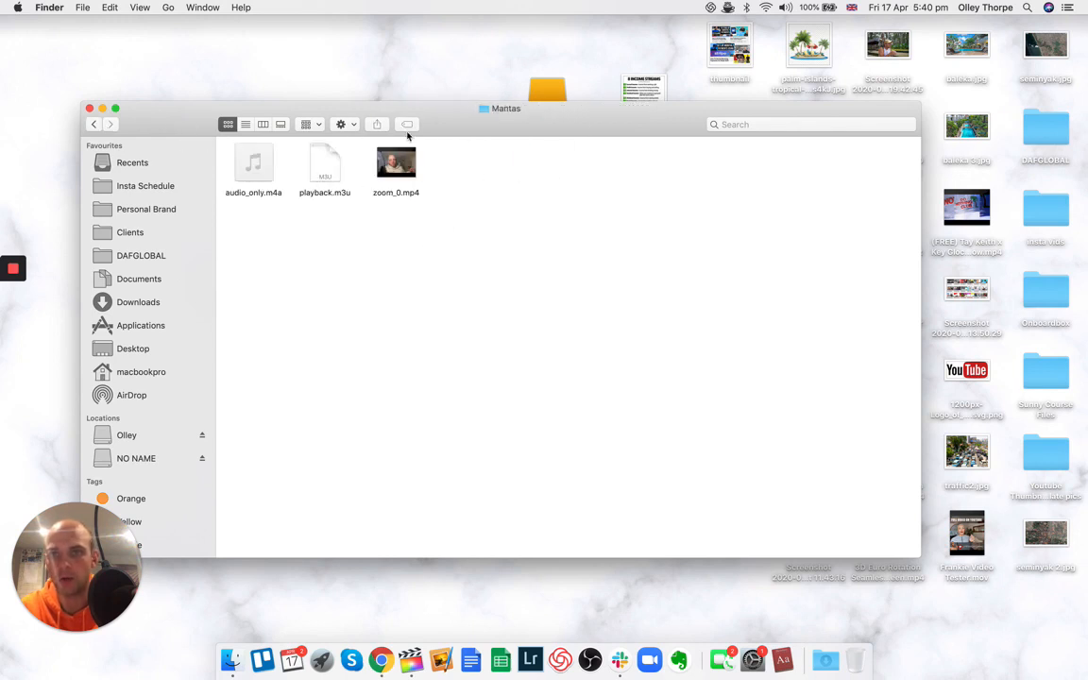
pyautogui.click(373, 151)
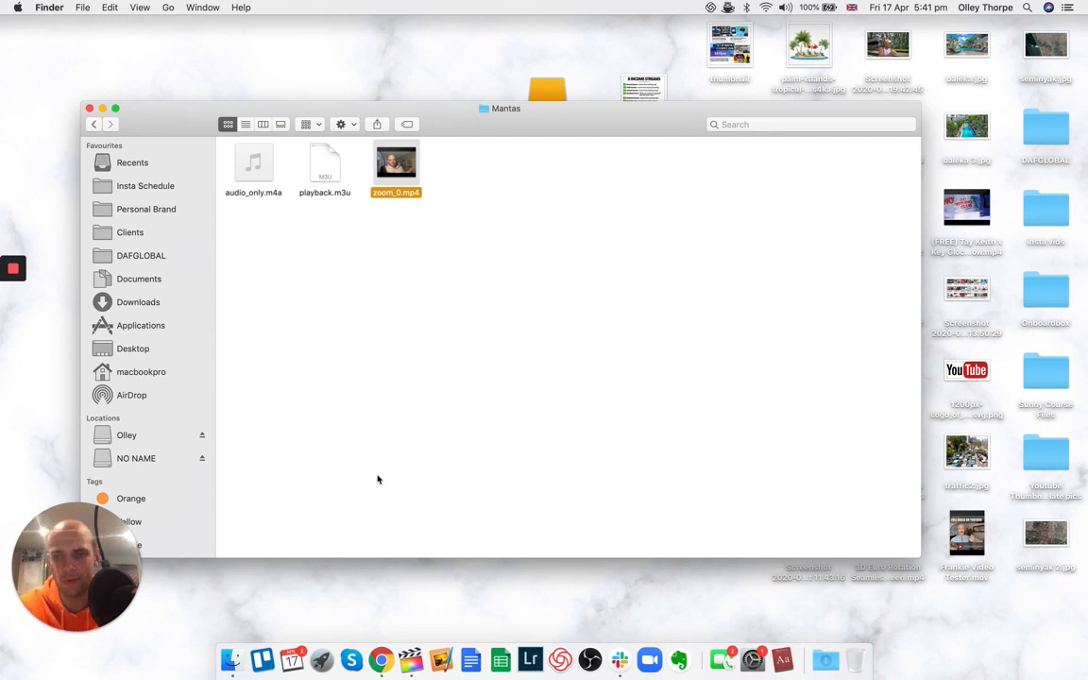
# - Switch to Final Cut Pro and open the DAF podcast Template project from the Podcast event
pyautogui.click(411, 657)
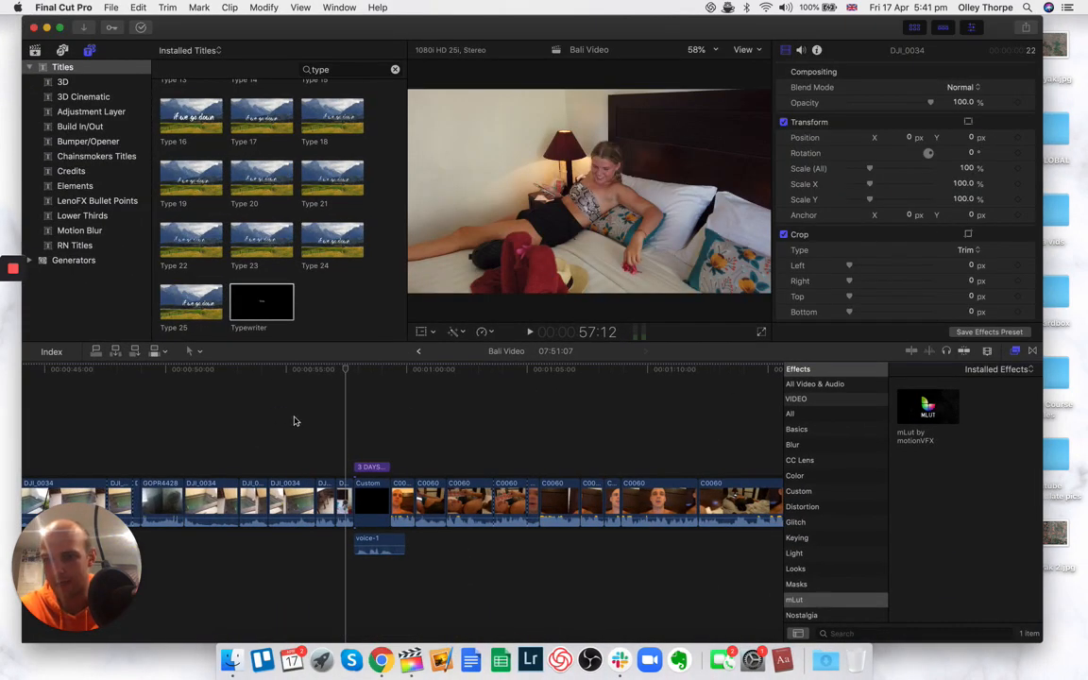
pyautogui.click(293, 421)
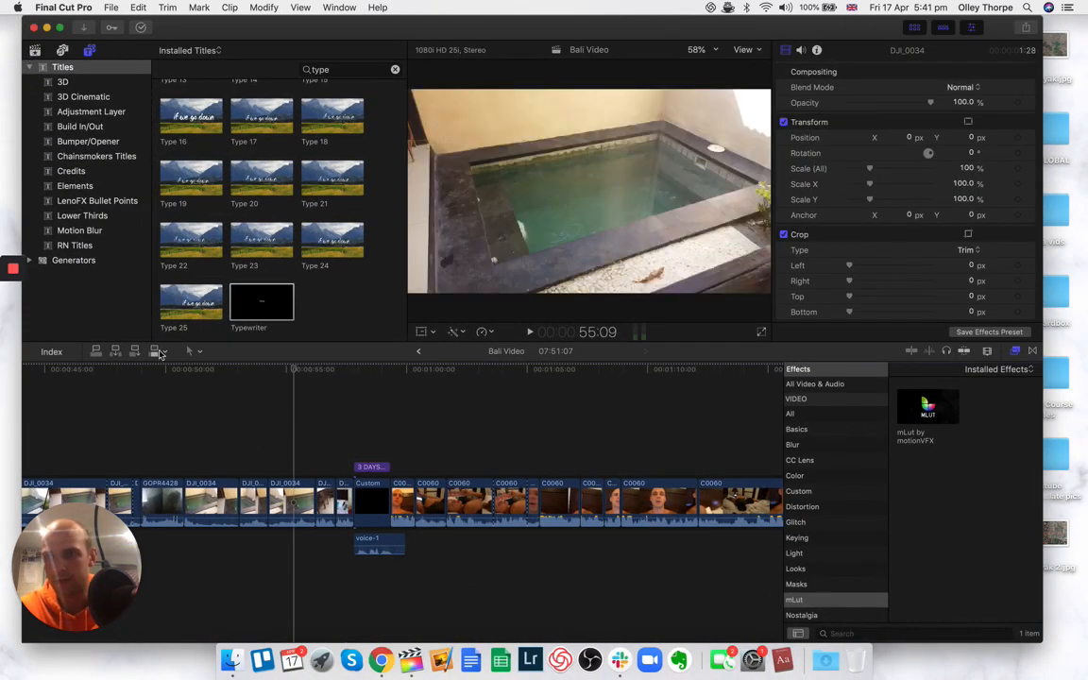
pyautogui.hscroll(-3, 283, 471)
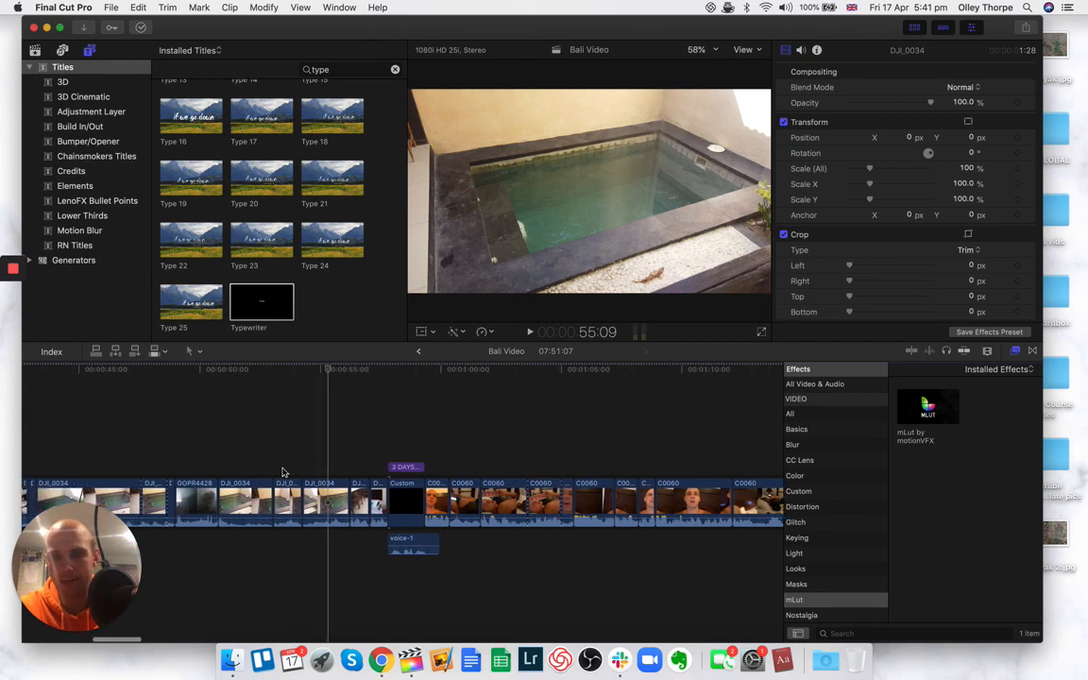
pyautogui.hscroll(-1, 283, 473)
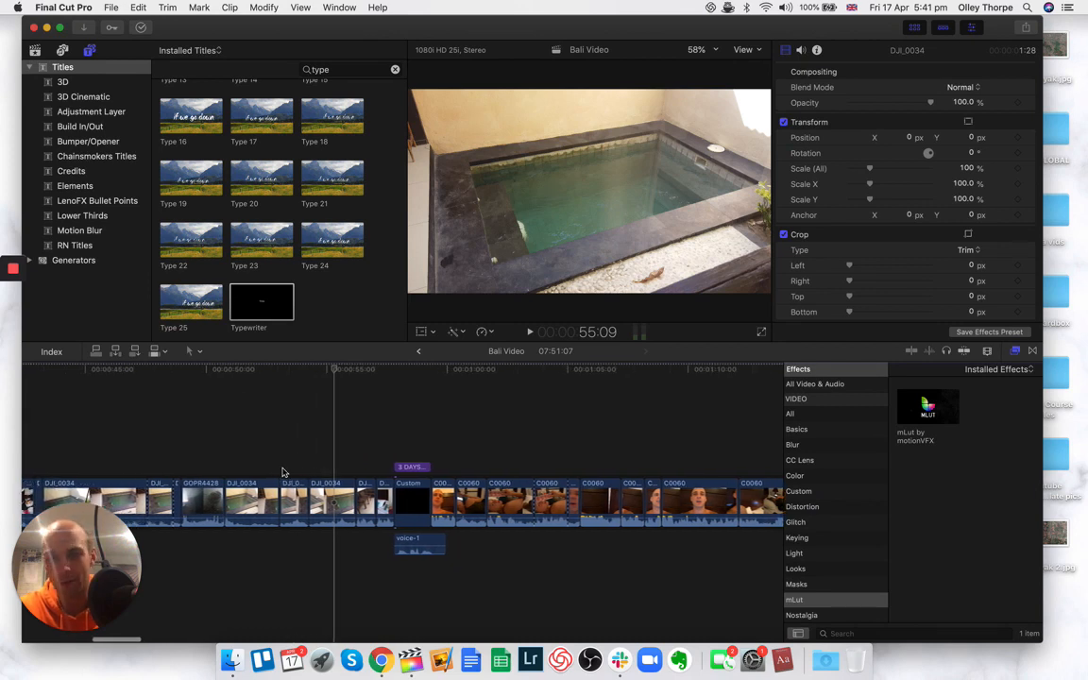
pyautogui.click(35, 50)
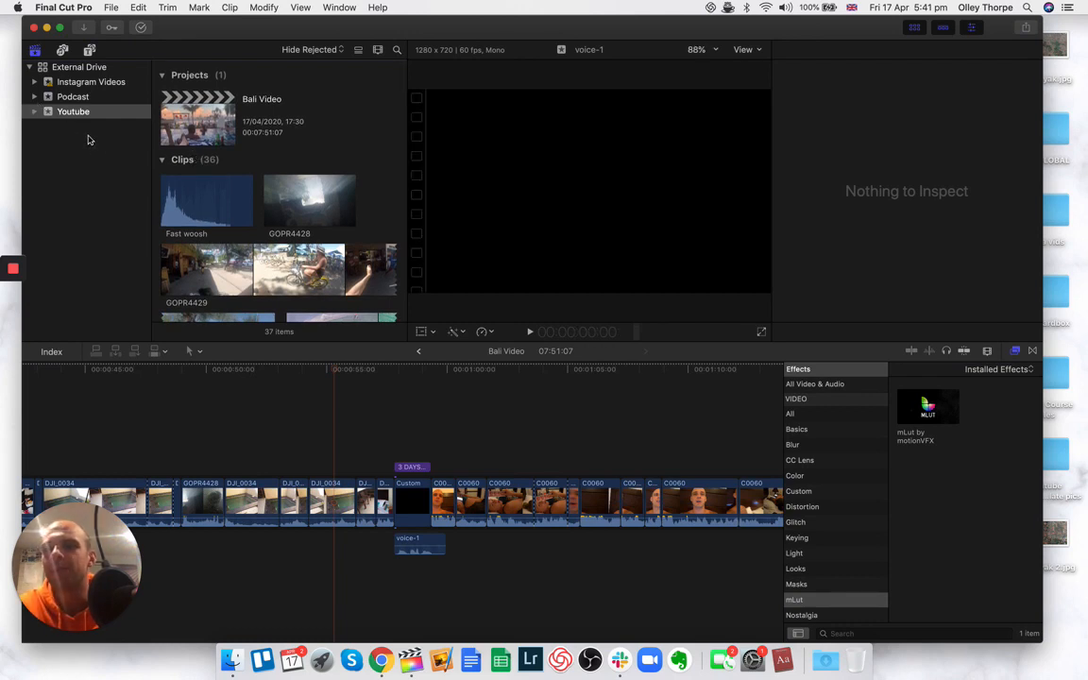
pyautogui.click(62, 98)
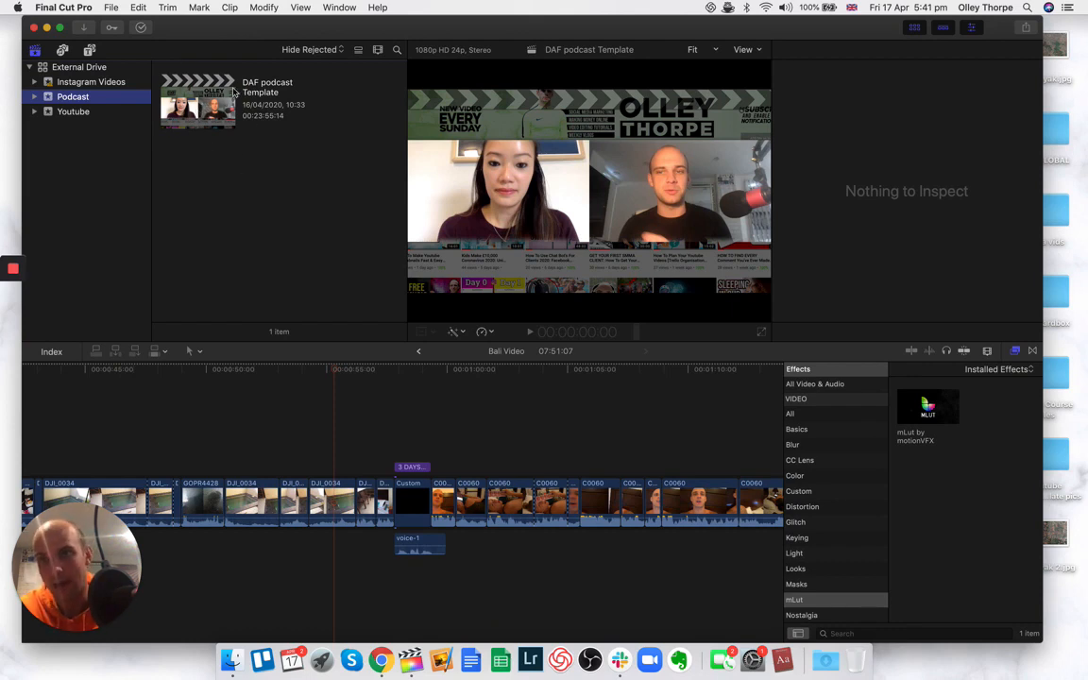
pyautogui.doubleClick(198, 114)
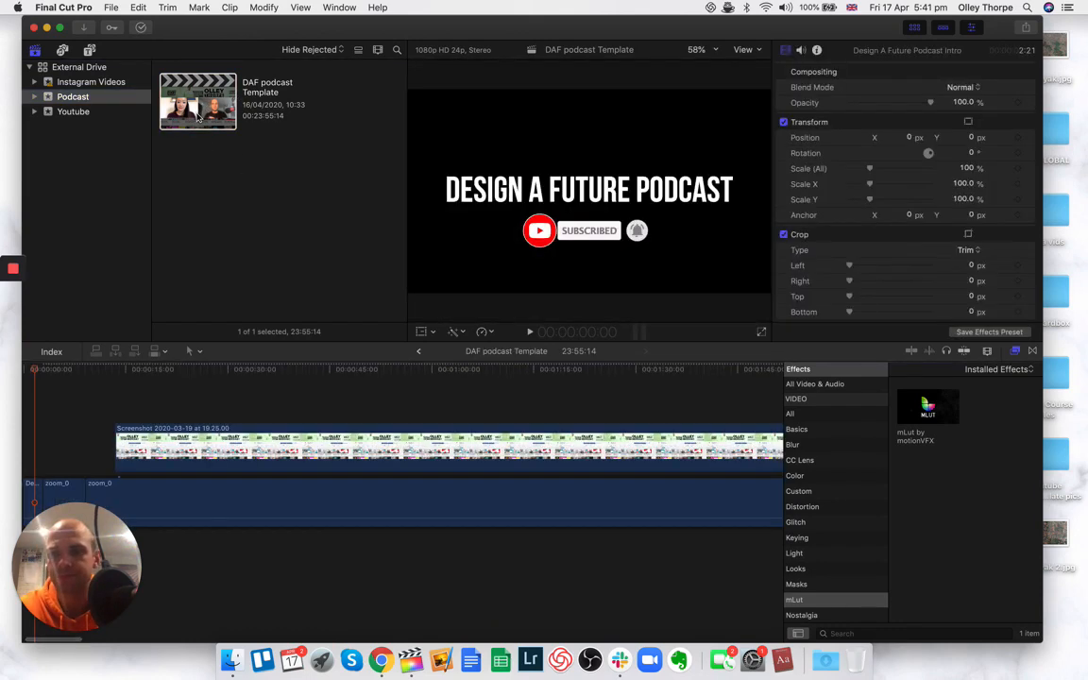
# - Look over the whole template timeline and return the playhead to the start
pyautogui.moveTo(75, 526); pyautogui.dragTo(1023, 566)
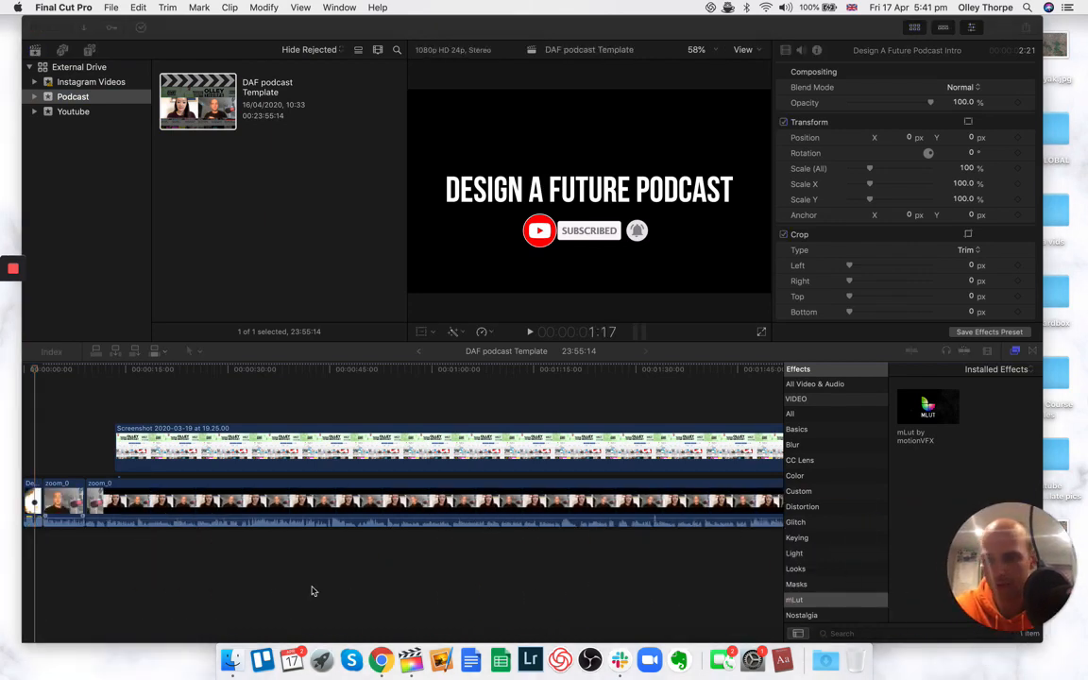
pyautogui.click(268, 585)
pyautogui.hscroll(-1, 267, 584)
pyautogui.press('super+minus')
pyautogui.press('super+minus')
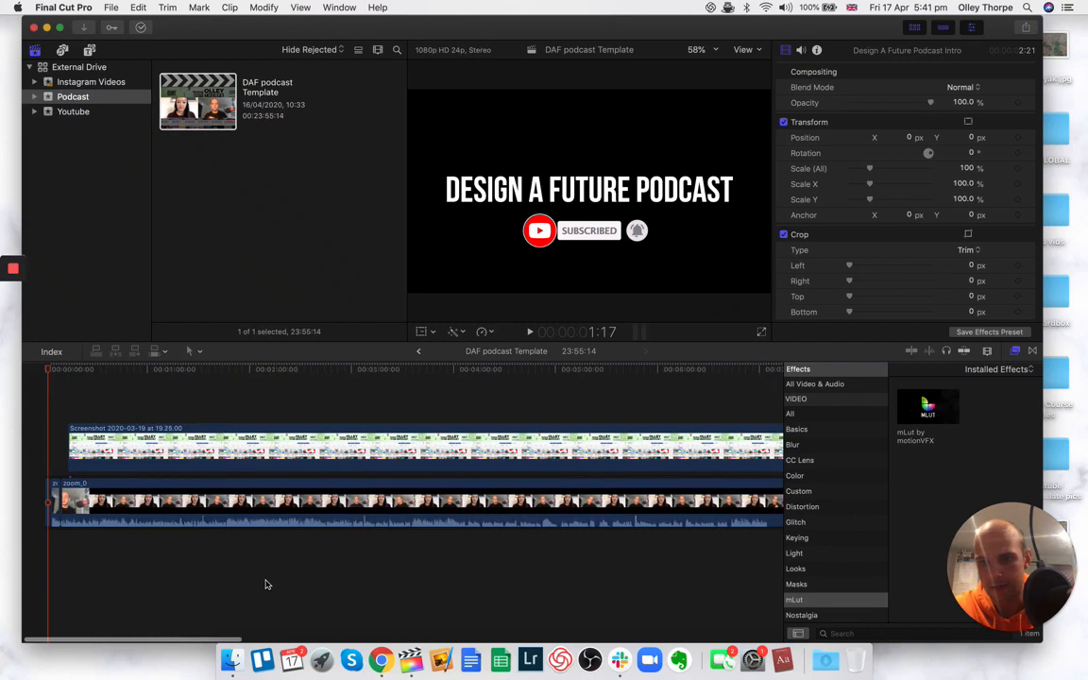
pyautogui.press('super+minus')
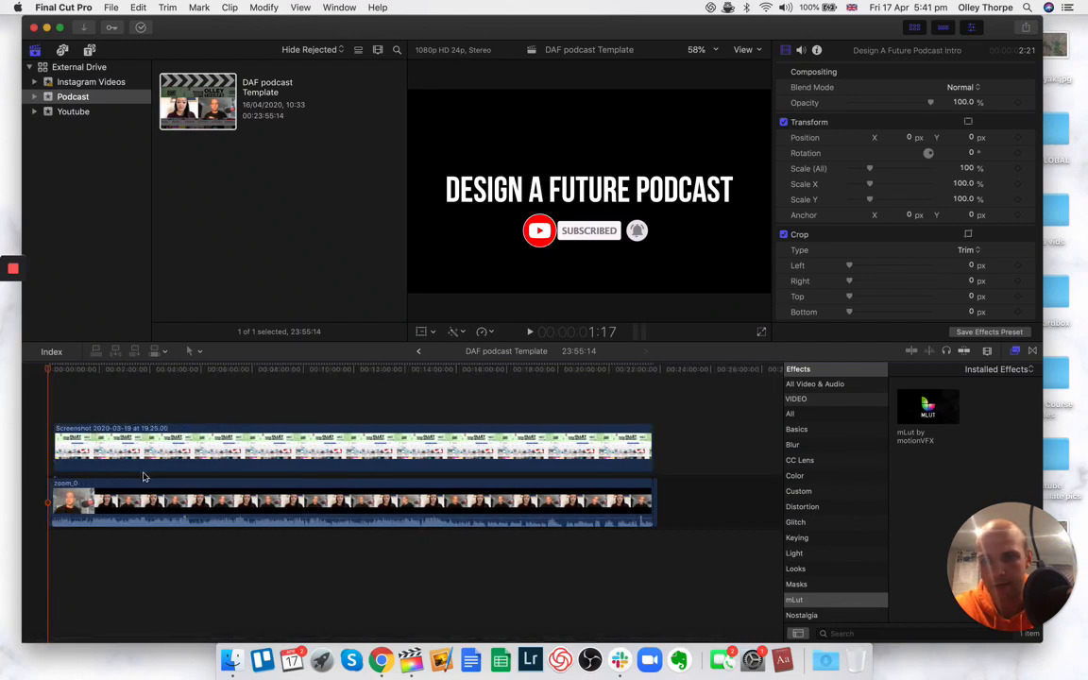
pyautogui.click(394, 383)
pyautogui.moveTo(341, 373); pyautogui.dragTo(31, 396)
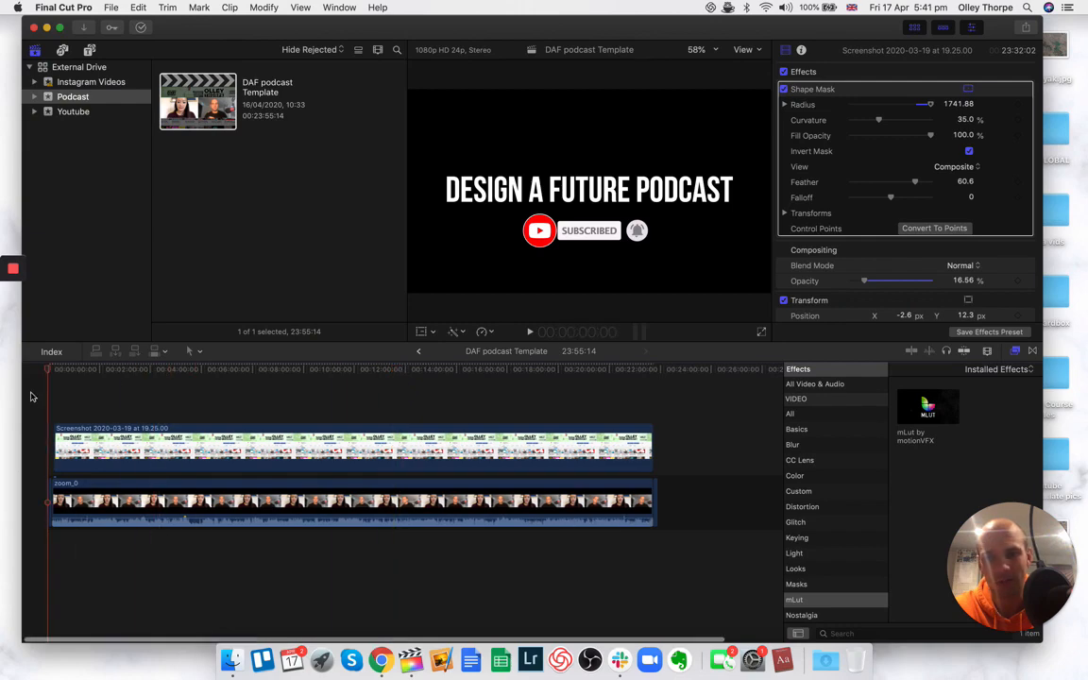
# - Switch to Finder and add the guest's zoom_0.mp4 recording to the end of the template's main storyline in Final Cut Pro
pyautogui.click(232, 660)
pyautogui.moveTo(395, 177); pyautogui.dragTo(511, 568)
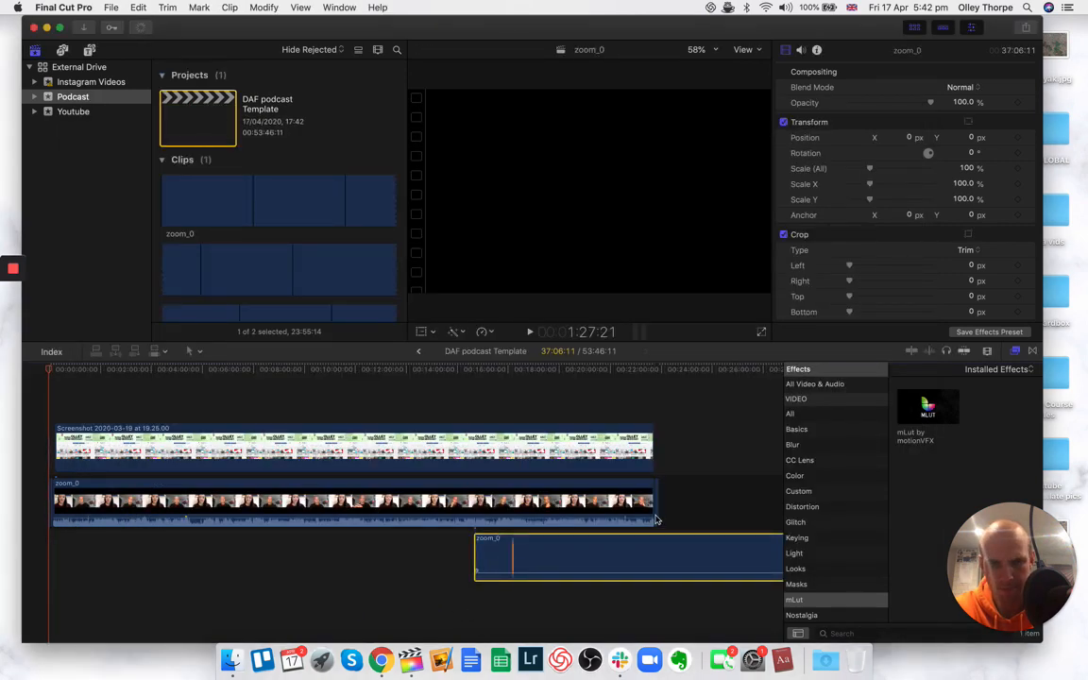
pyautogui.click(424, 593)
pyautogui.hscroll(4, 412, 586)
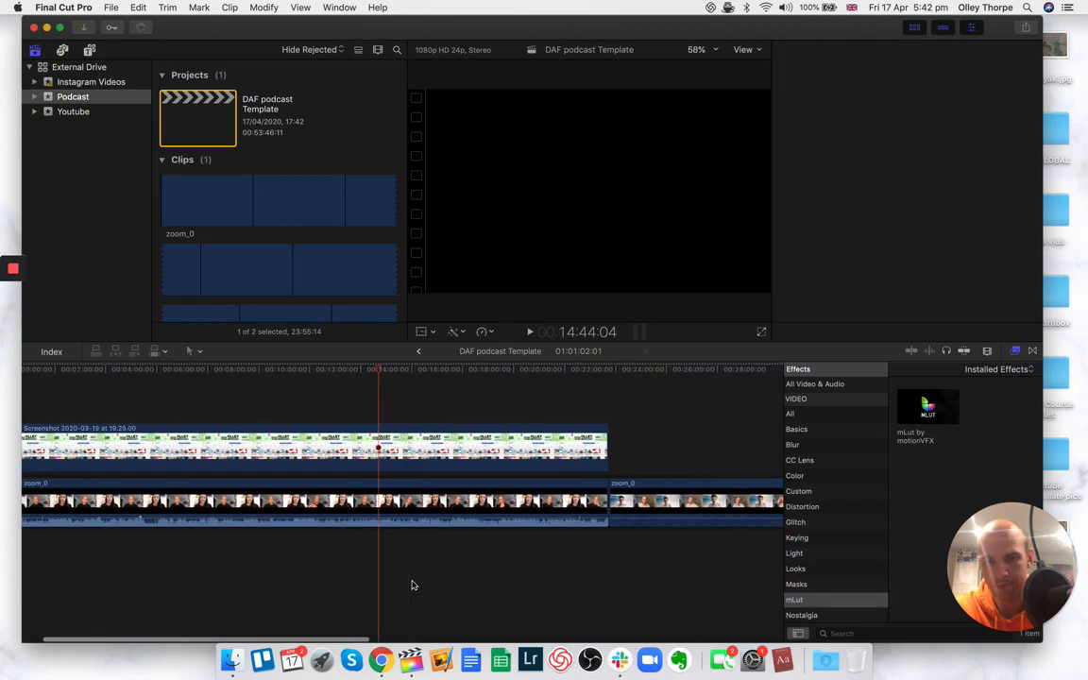
pyautogui.hscroll(3, 413, 585)
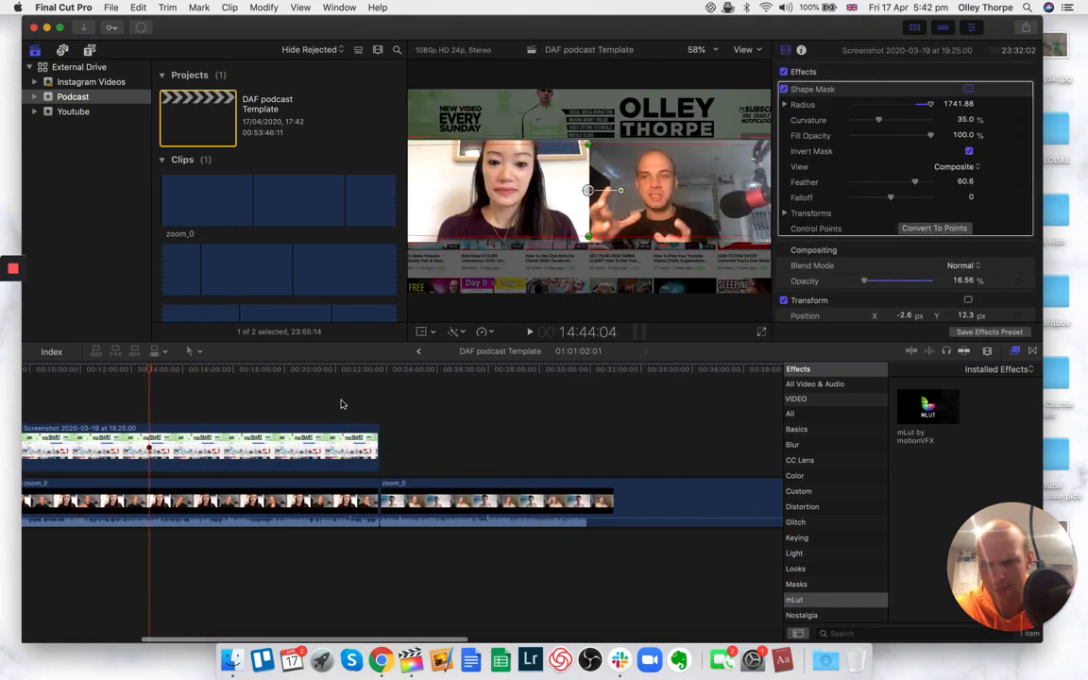
# - Move the Screenshot 2020-03-19 overlay from the old interview so that it sits above the newly added zoom_0 recording
pyautogui.press('super+minus')
pyautogui.press('super+minus')
pyautogui.press('super+minus')
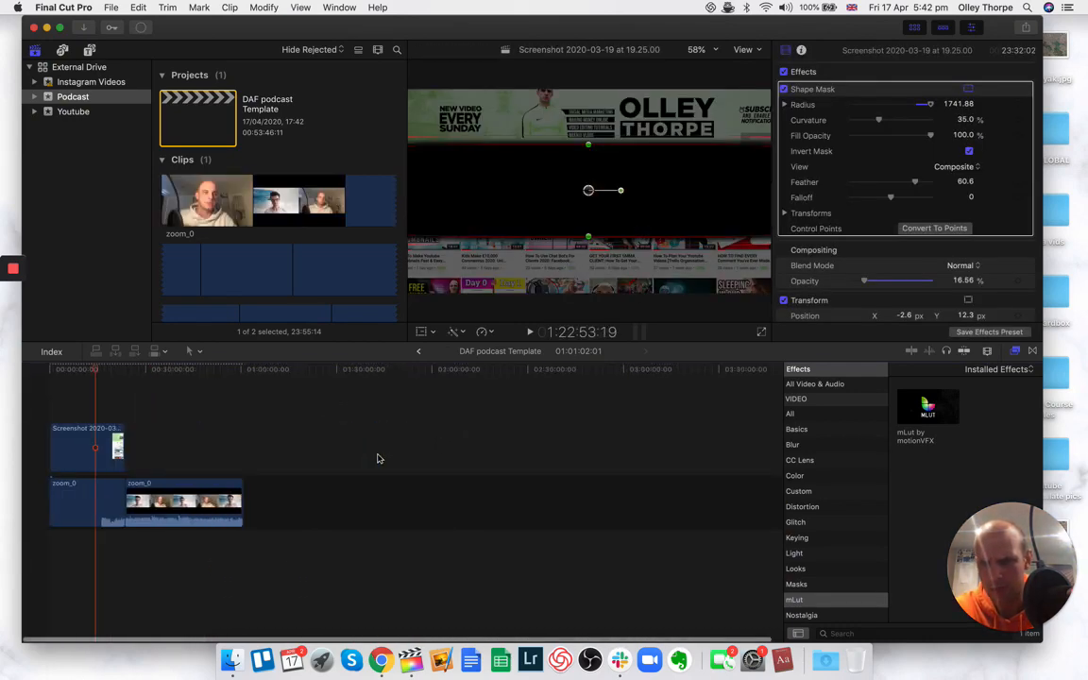
pyautogui.press('super+equal')
pyautogui.hscroll(-1, 334, 458)
pyautogui.hscroll(-1, 335, 458)
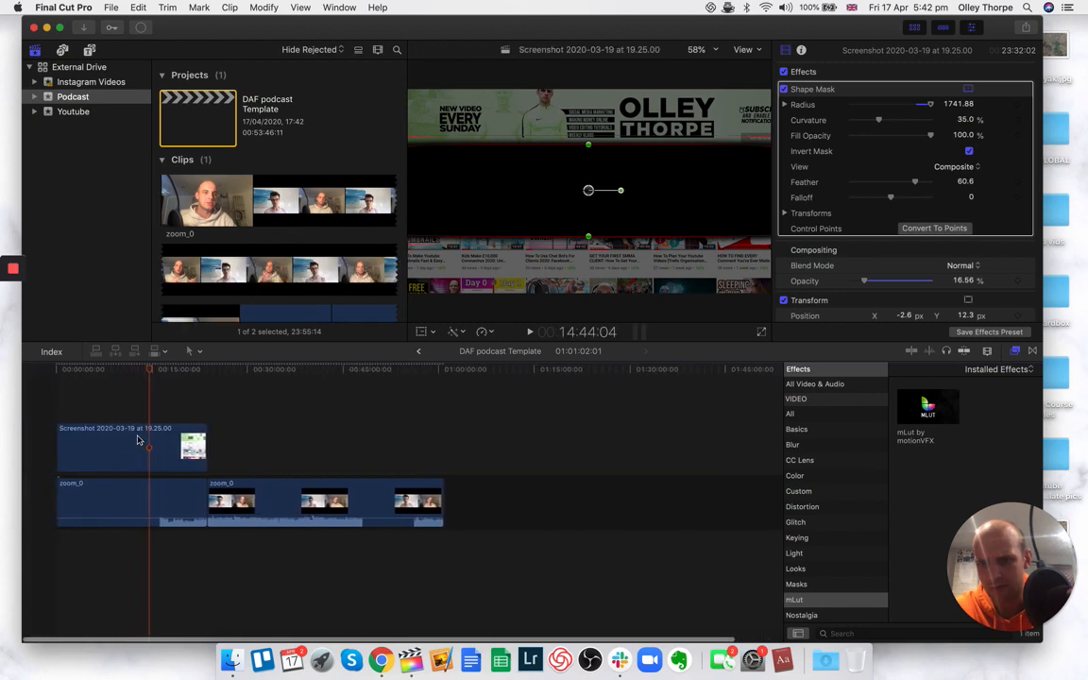
pyautogui.moveTo(139, 439); pyautogui.dragTo(281, 434)
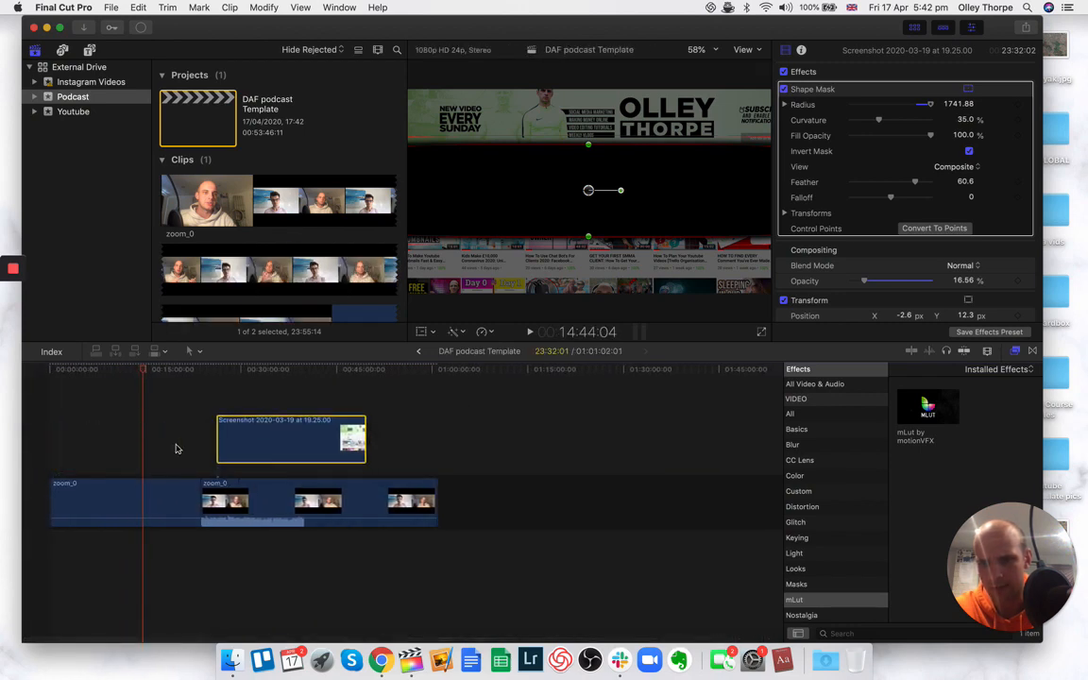
# - Delete the previous episode's long zoom_0 interview clip from the main storyline
pyautogui.click(136, 451)
pyautogui.click(135, 481)
pyautogui.press('super+equal')
pyautogui.press('super+equal')
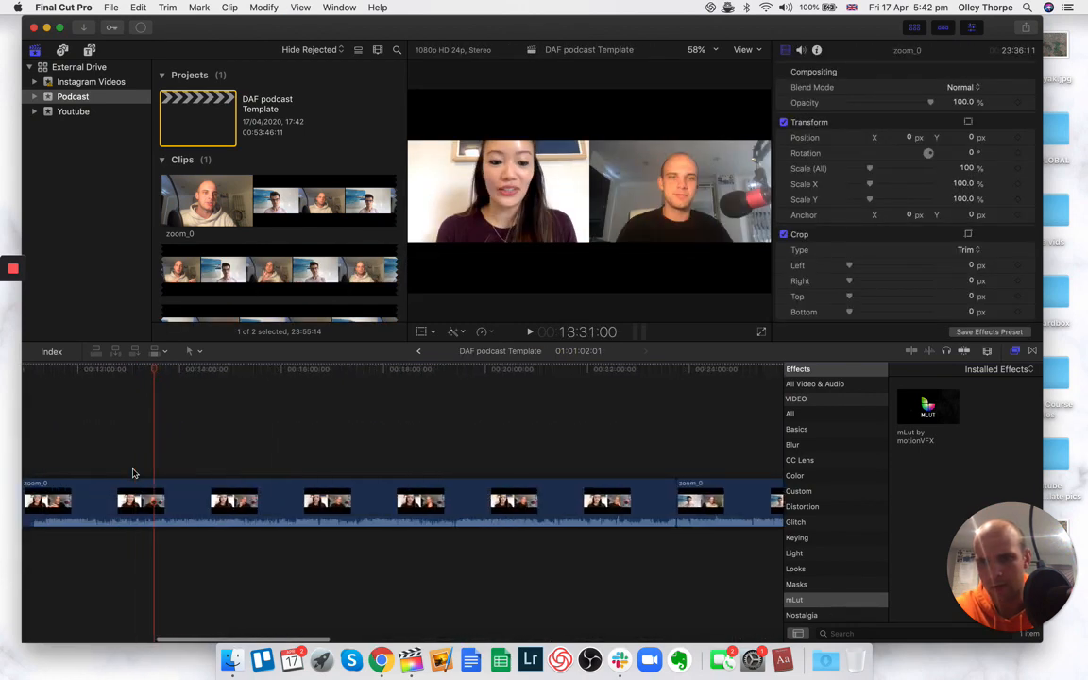
pyautogui.press('BackSpace')
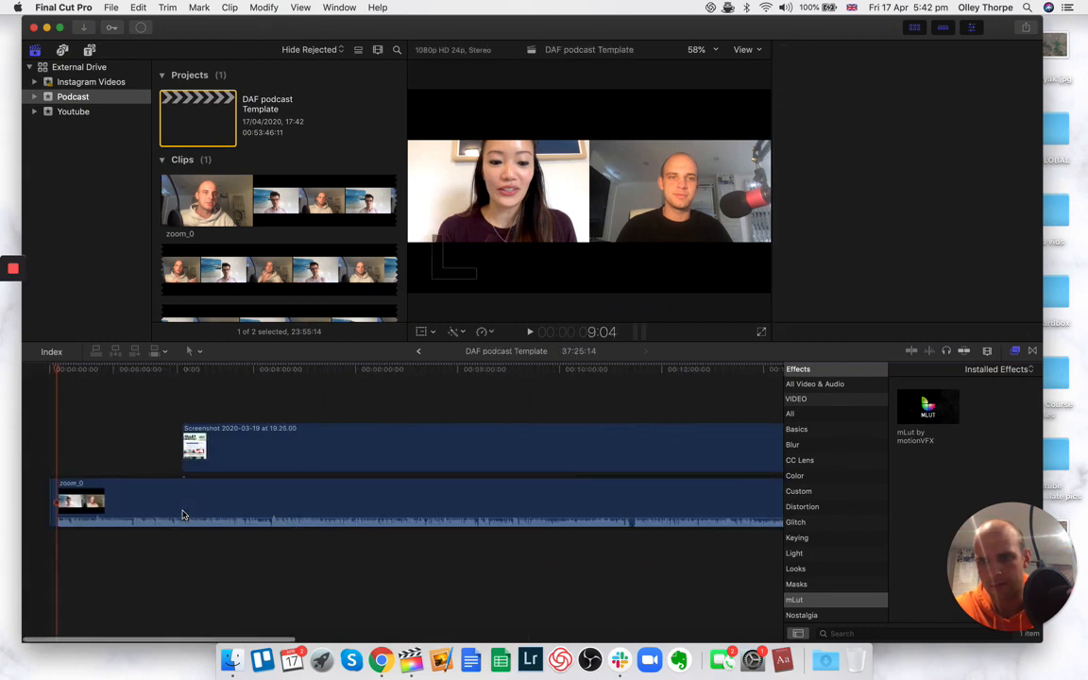
# - Delete the short leftover zoom_0 clip between the podcast intro and the new recording
pyautogui.press('super+equal')
pyautogui.press('super+equal')
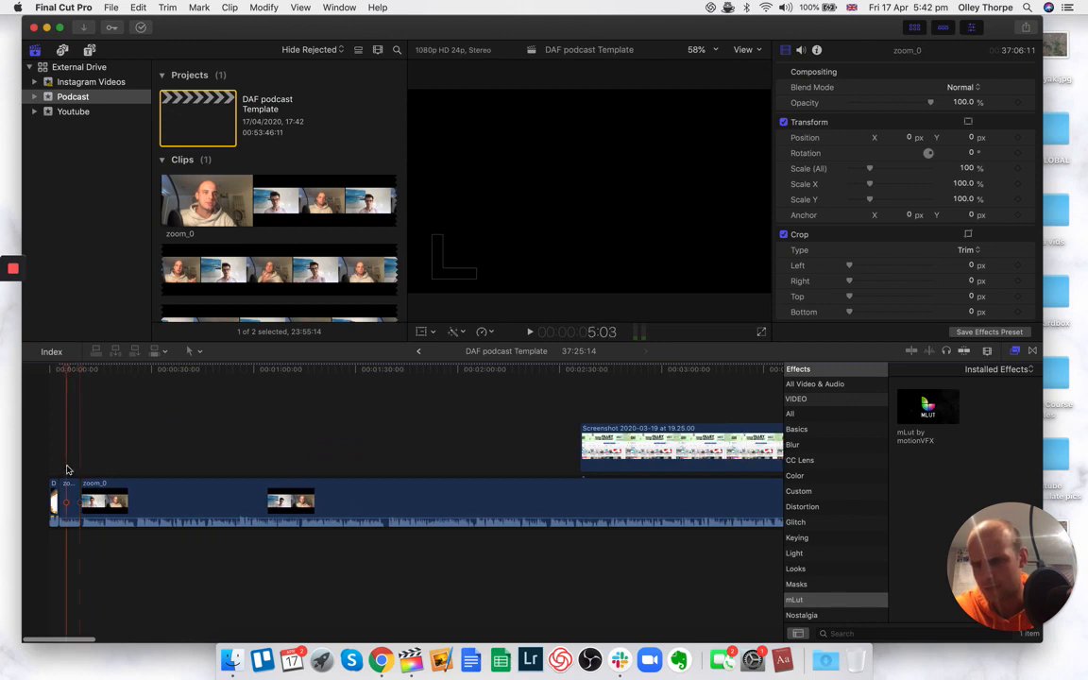
pyautogui.click(67, 492)
pyautogui.press('BackSpace')
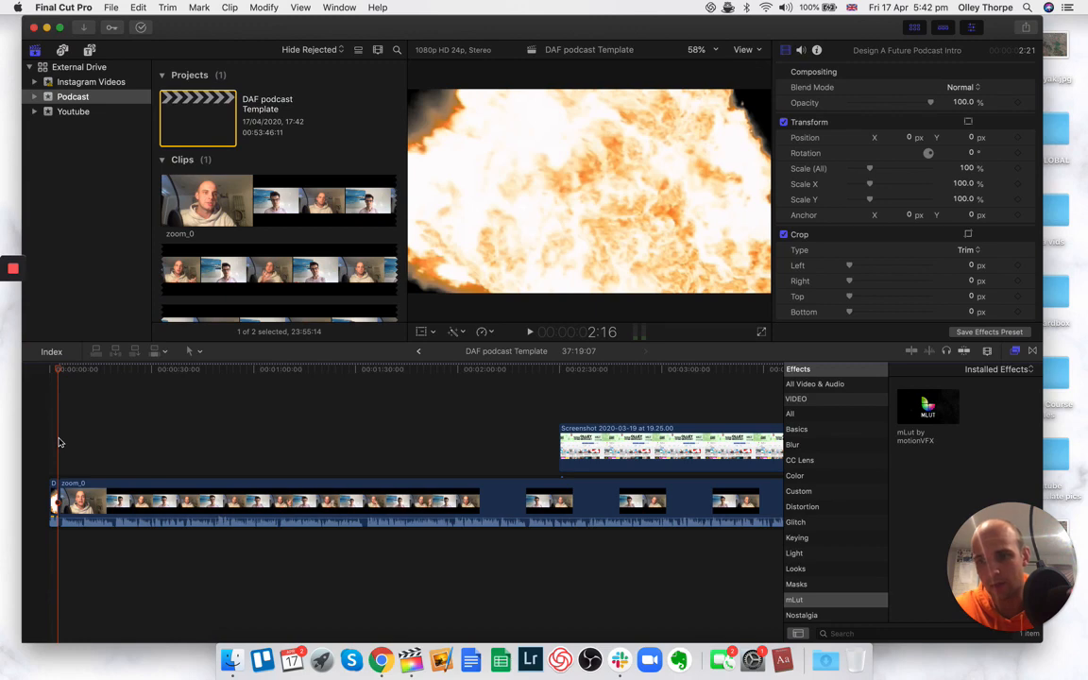
# - Play the start of the new zoom_0 recording, split it at 3:20 and delete the part between the intro and the cut
pyautogui.press('space')
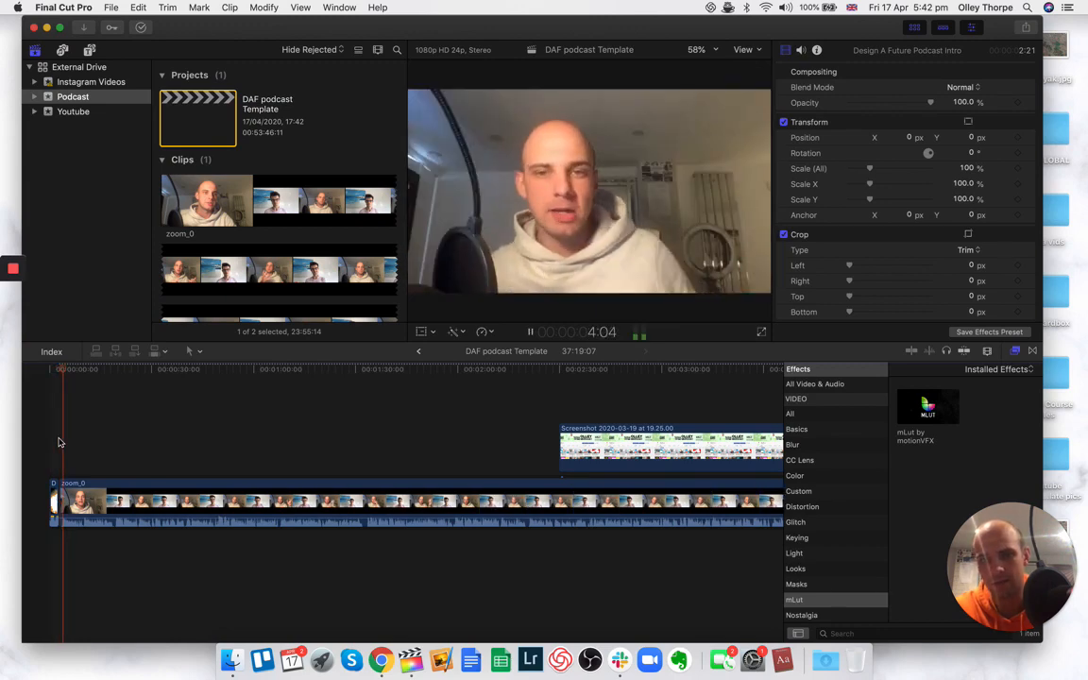
pyautogui.press('space')
pyautogui.press('super+equal')
pyautogui.press('super+equal')
pyautogui.press('super+equal')
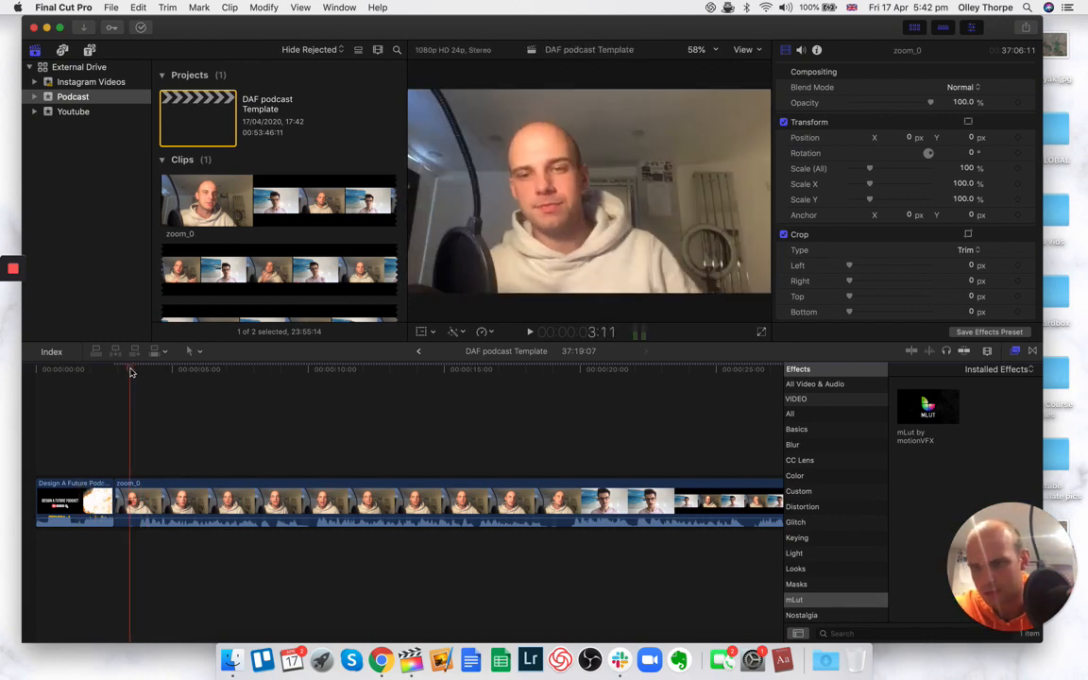
pyautogui.press('super+b')
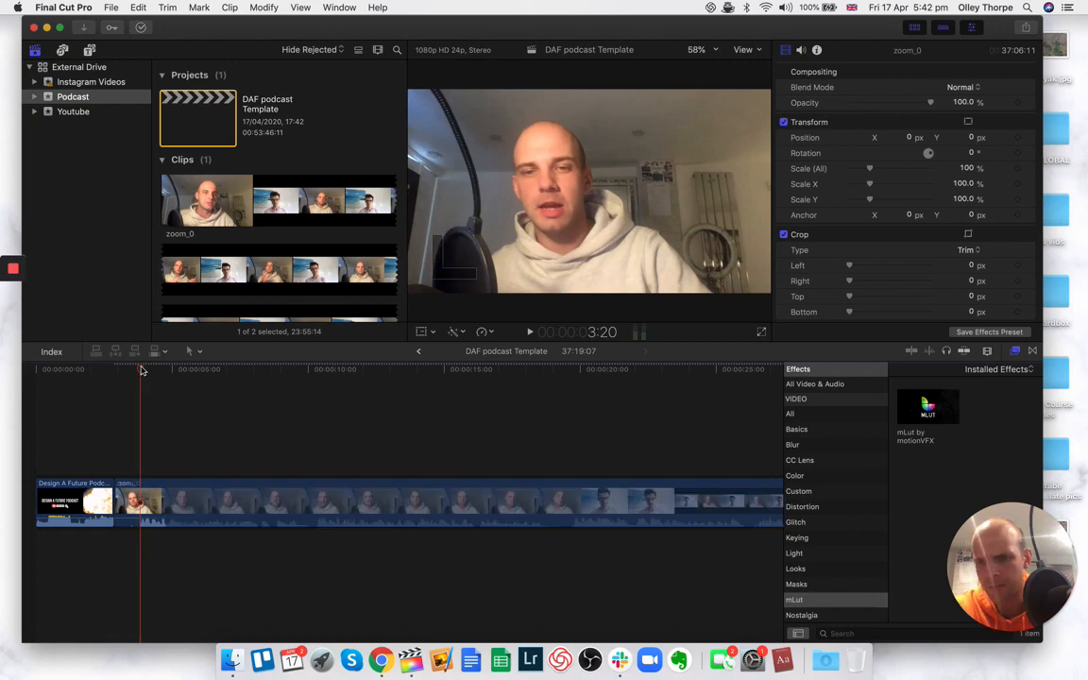
pyautogui.click(124, 505)
pyautogui.press('BackSpace')
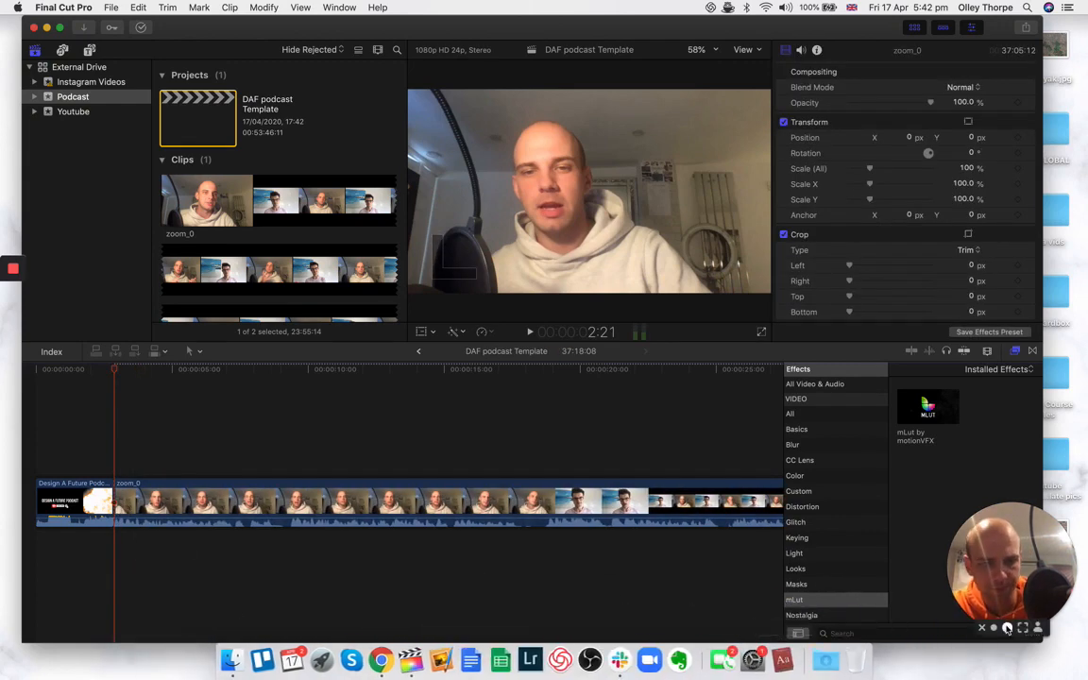
pyautogui.click(1007, 628)
pyautogui.moveTo(988, 616); pyautogui.dragTo(513, 246)
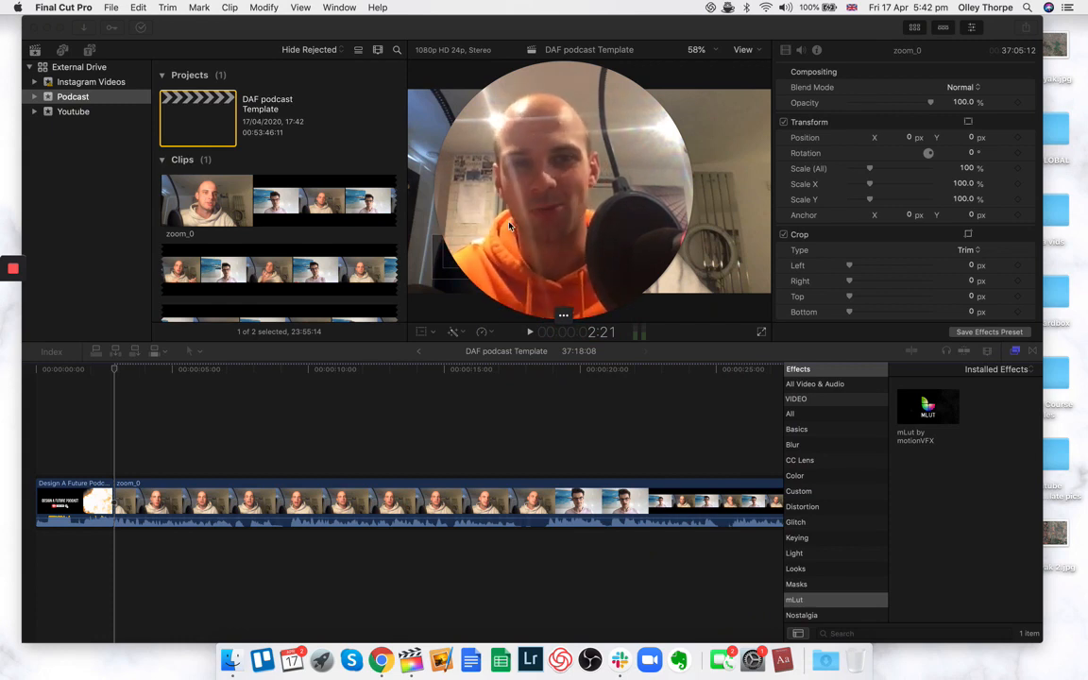
pyautogui.moveTo(509, 225)
pyautogui.mouseDown()
pyautogui.moveTo(536, 238)
pyautogui.moveTo(516, 234)
pyautogui.mouseUp()
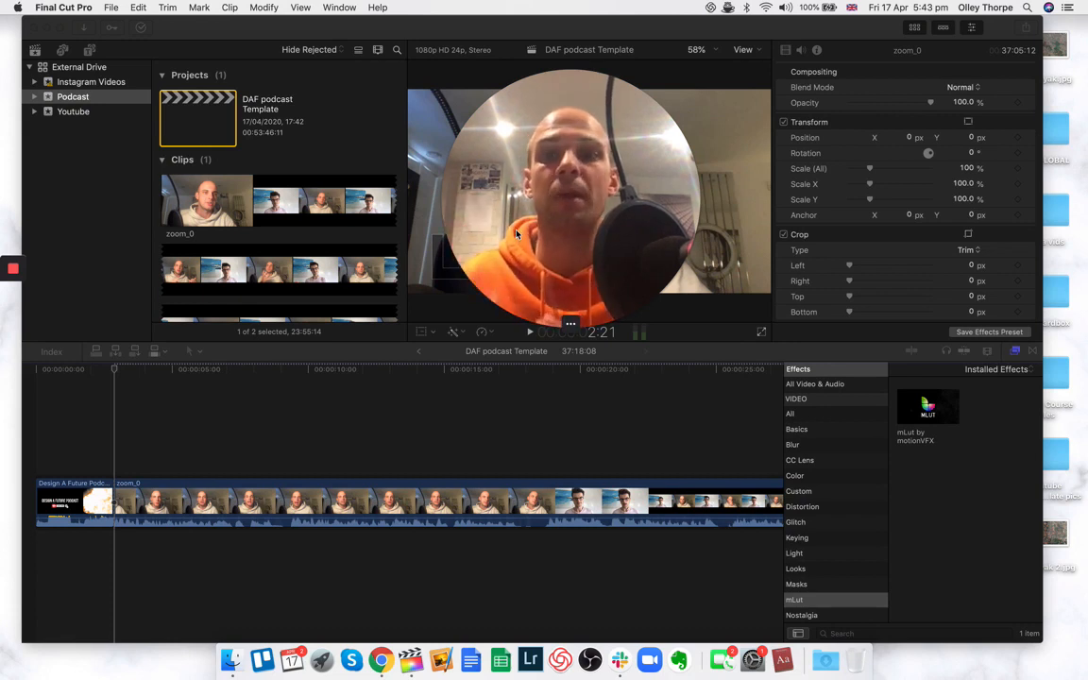
pyautogui.moveTo(572, 318)
pyautogui.moveTo(557, 326); pyautogui.dragTo(1020, 542)
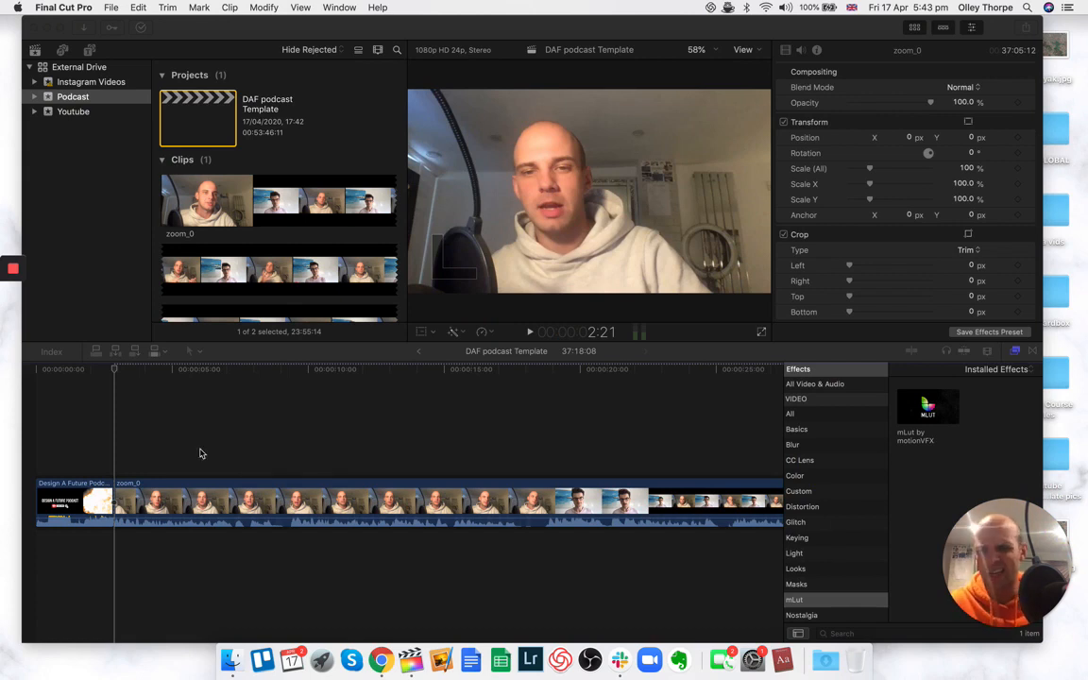
# - Play the transition from the end of the podcast intro into the trimmed zoom_0 recording
pyautogui.click(169, 445)
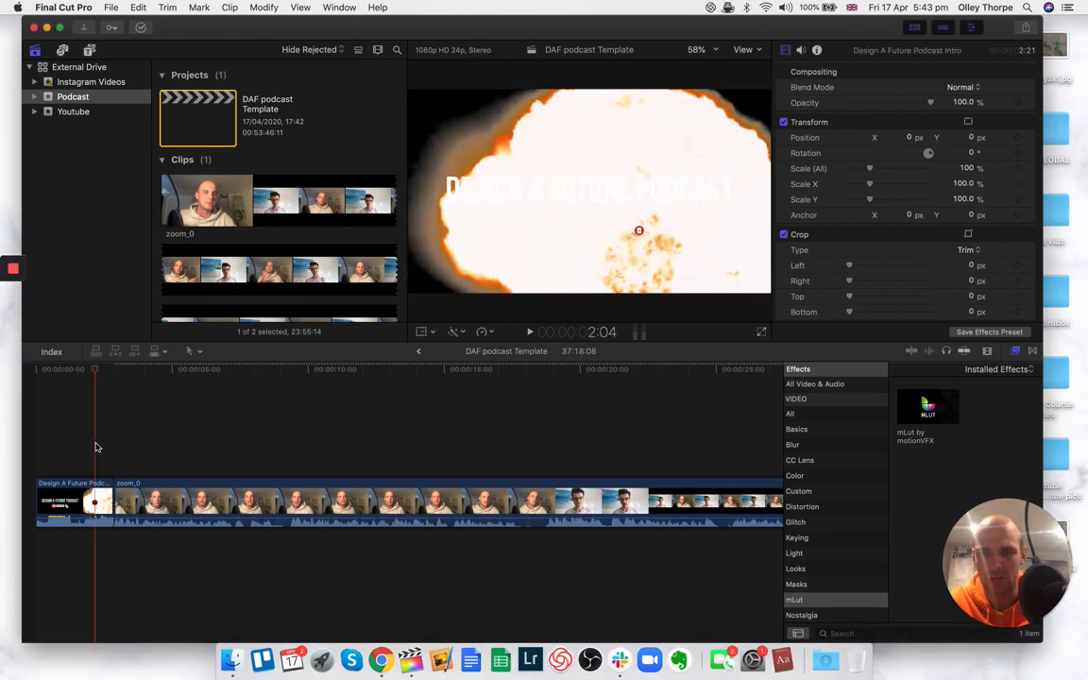
pyautogui.press('space')
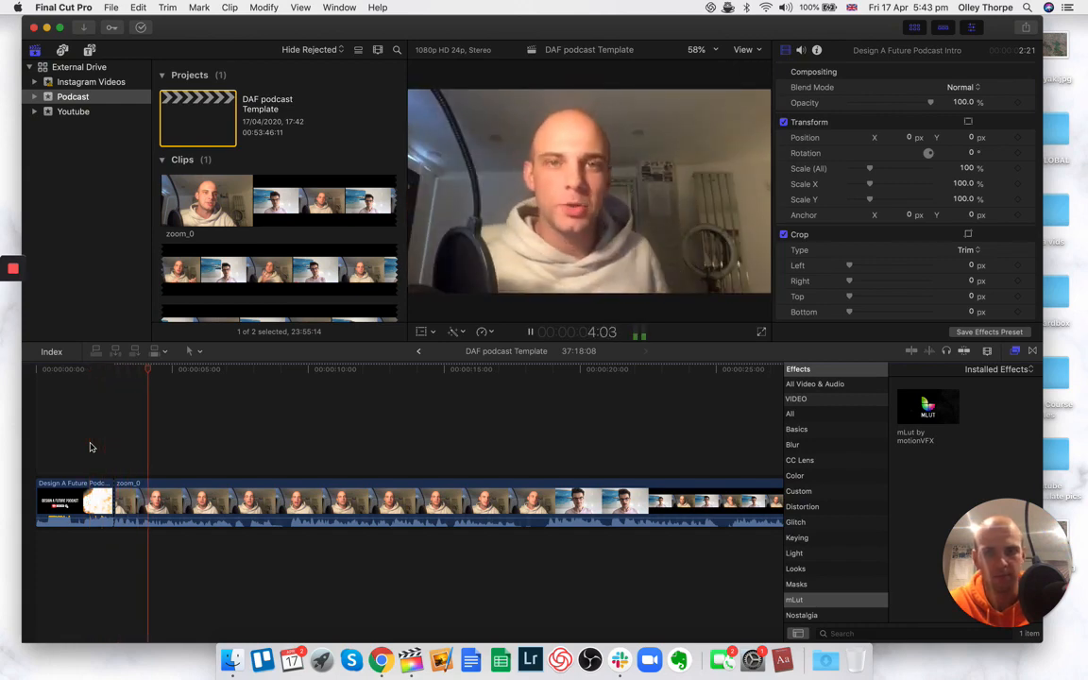
pyautogui.press('space')
# - Move the screenshot overlay earlier so that it starts together with the zoom_0 recording, directly after the intro
pyautogui.hotkey('shift', 'z')
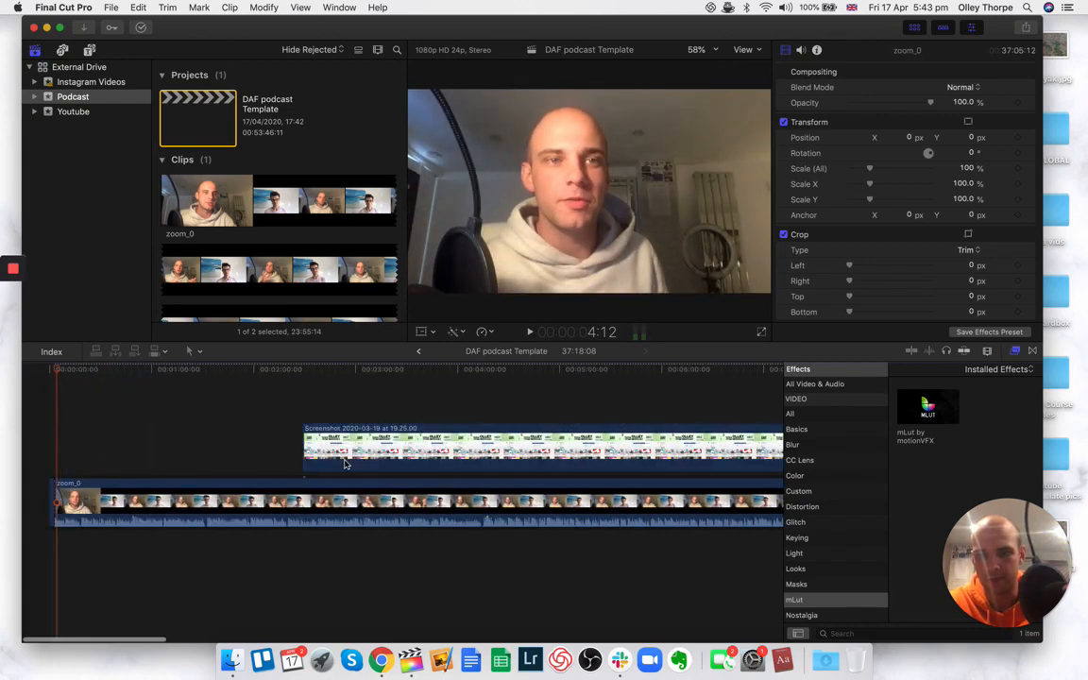
pyautogui.moveTo(340, 456); pyautogui.dragTo(156, 459)
pyautogui.press('super+=')
pyautogui.press('super+=')
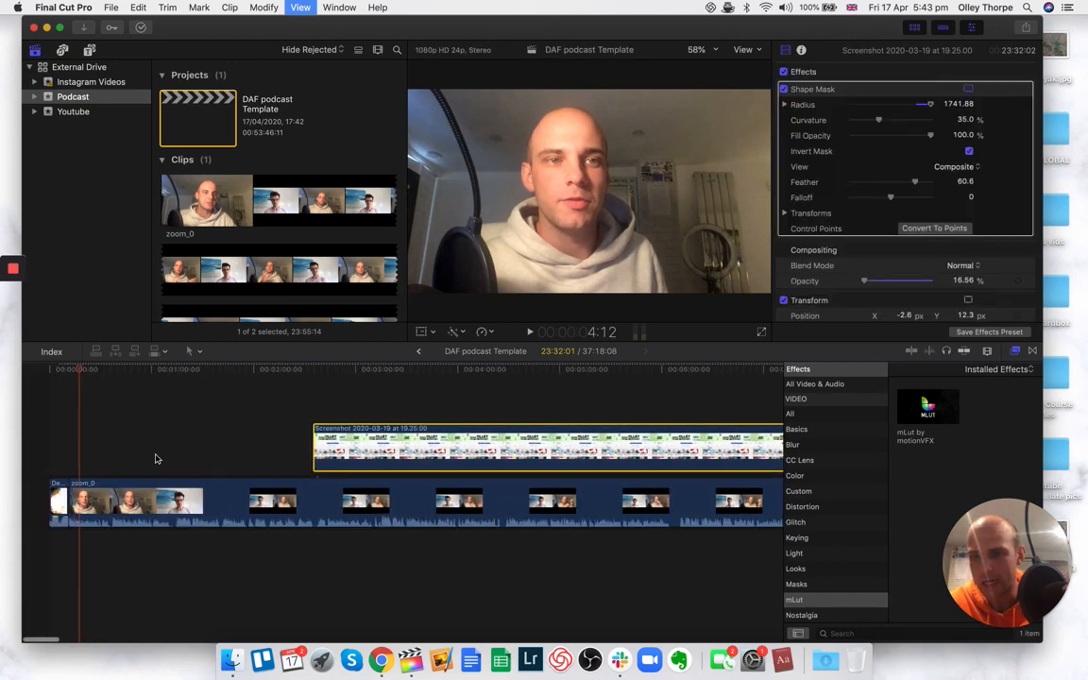
pyautogui.press('super+=')
pyautogui.hscroll(-2, 156, 459)
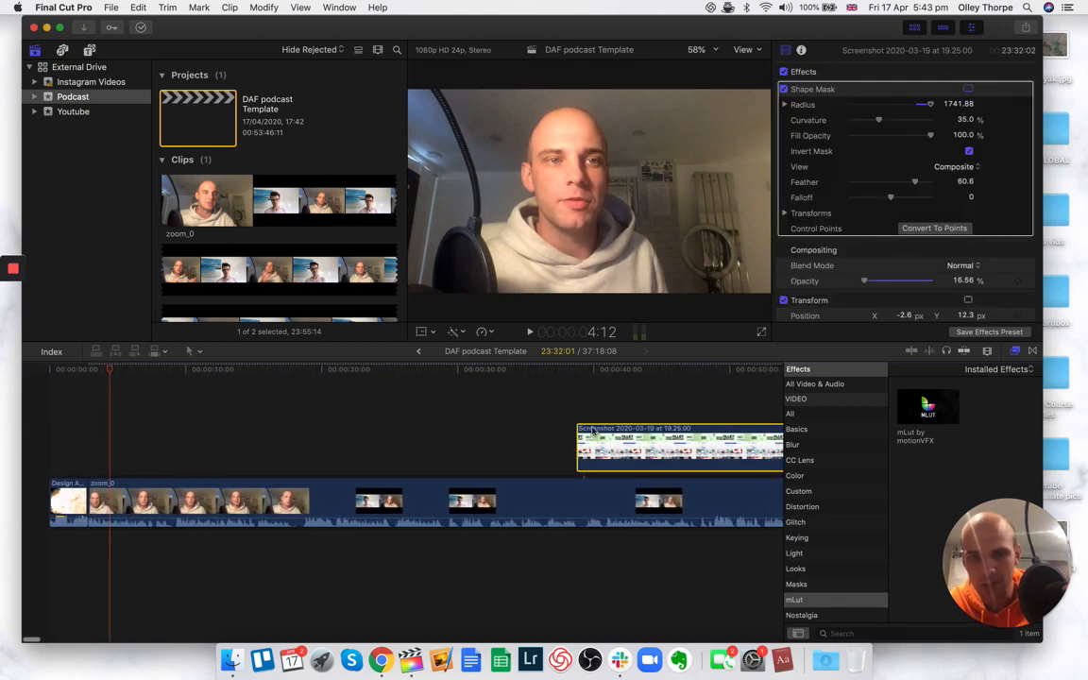
pyautogui.moveTo(592, 429); pyautogui.dragTo(102, 439)
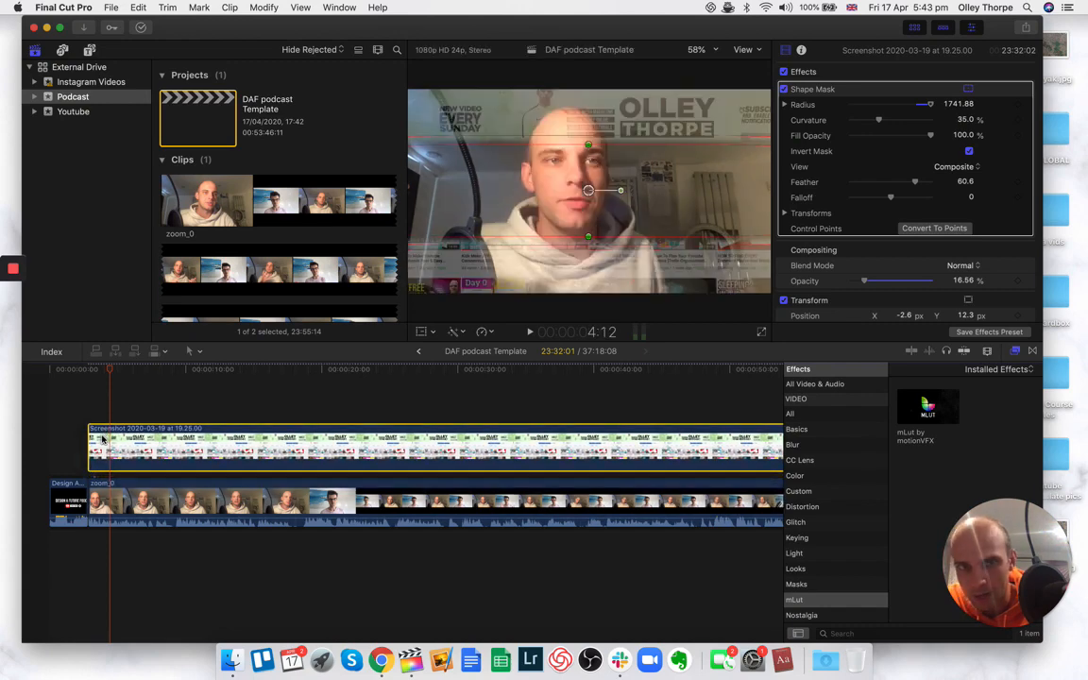
# - Play the timeline from the podcast intro into the recording to check the screenshot overlay over the opening shot
pyautogui.click(95, 397)
pyautogui.click(66, 377)
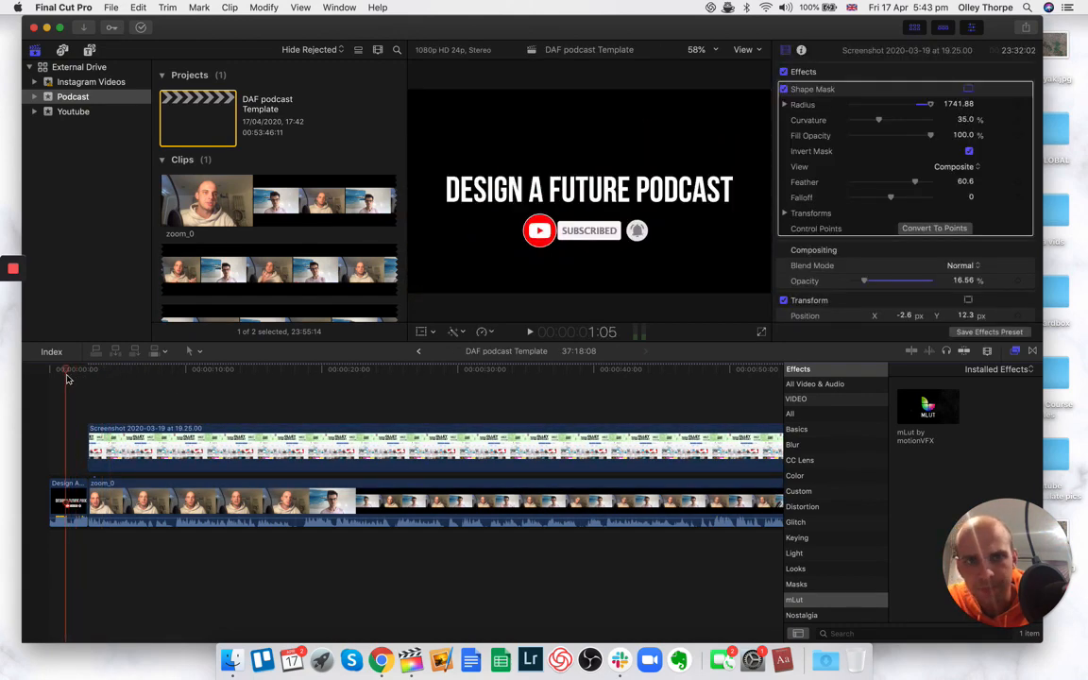
pyautogui.press('space')
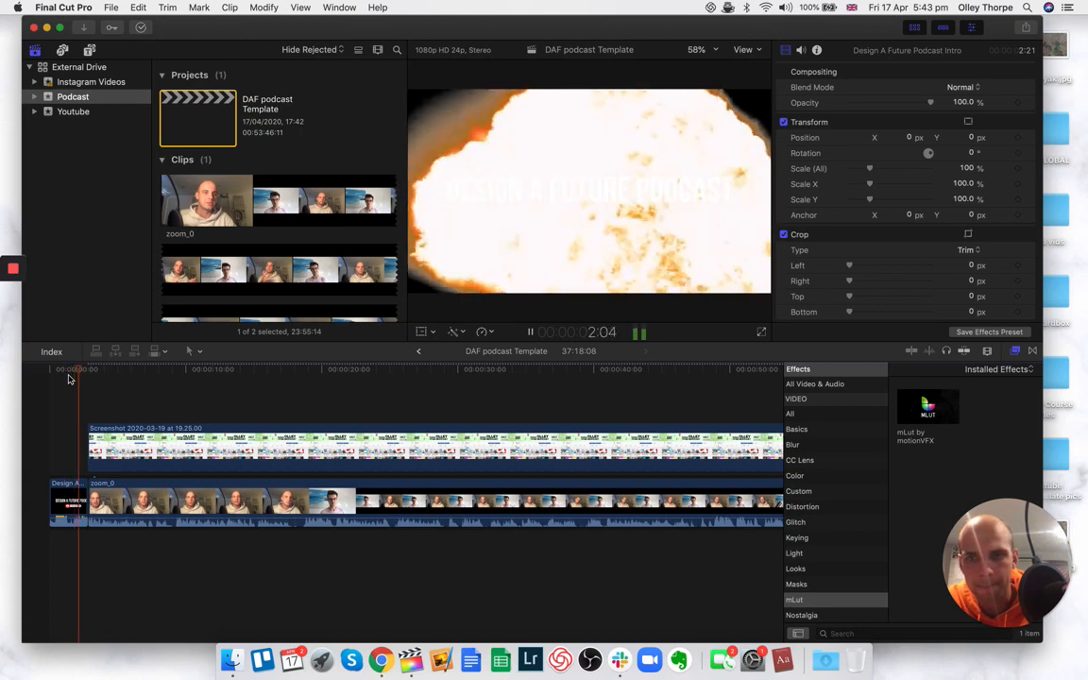
pyautogui.press('space')
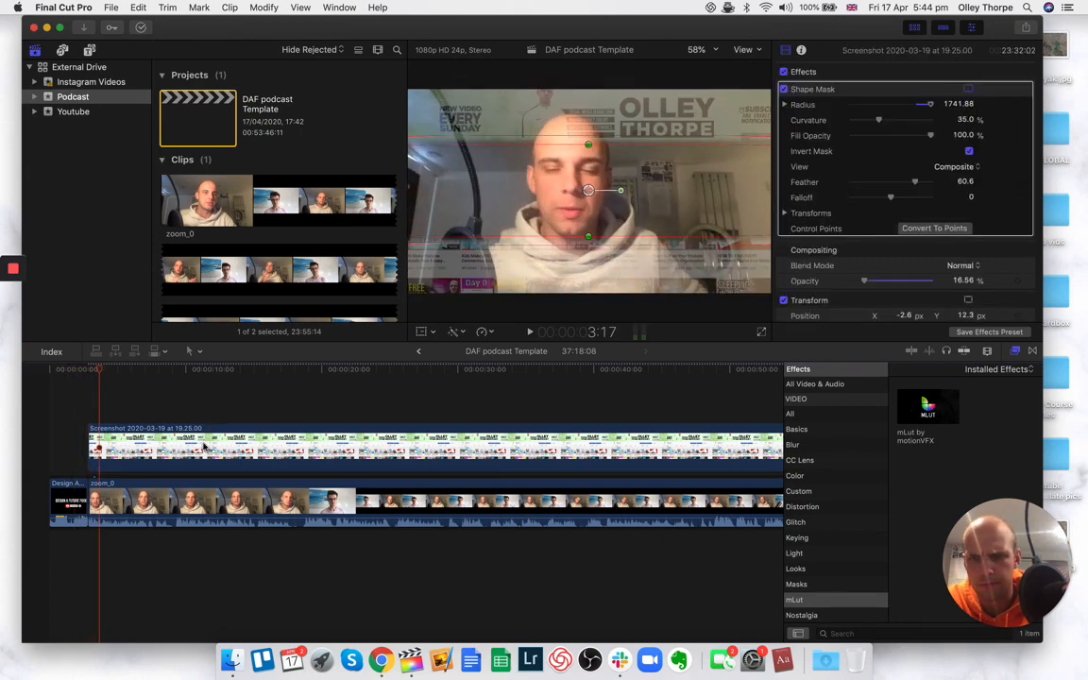
pyautogui.click(61, 422)
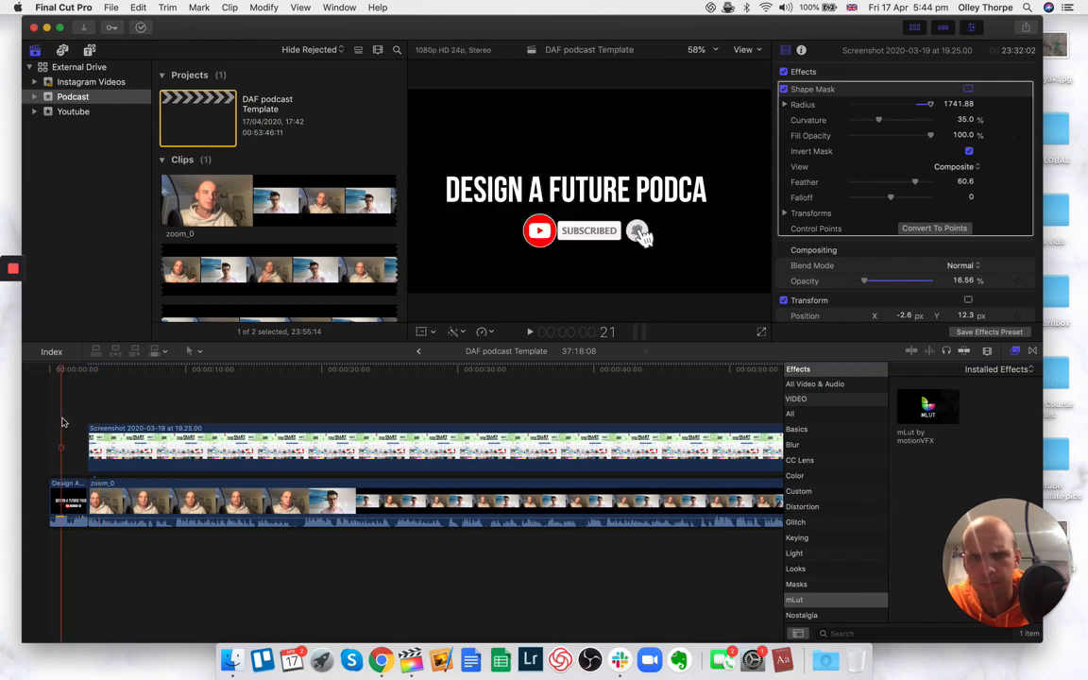
pyautogui.press('space')
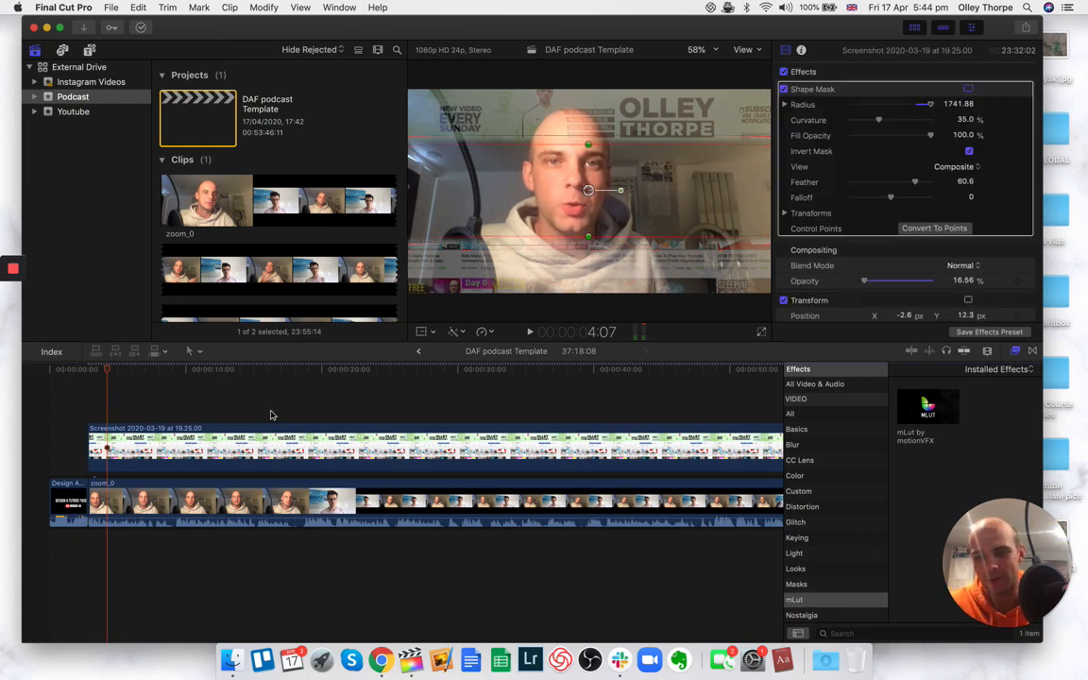
# - Split the screenshot overlay at 22:11, where the two-person view begins, and delete the part before the cut
pyautogui.click(270, 415)
pyautogui.moveTo(270, 378); pyautogui.dragTo(356, 393)
pyautogui.click(355, 451)
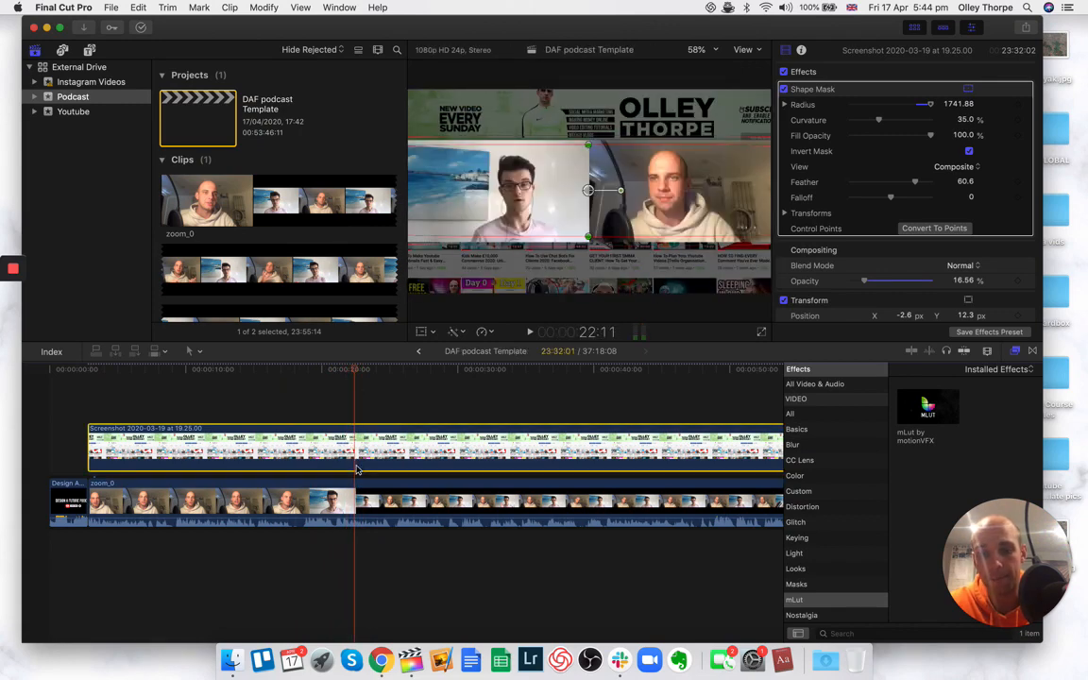
pyautogui.press('super+b')
pyautogui.press('BackSpace')
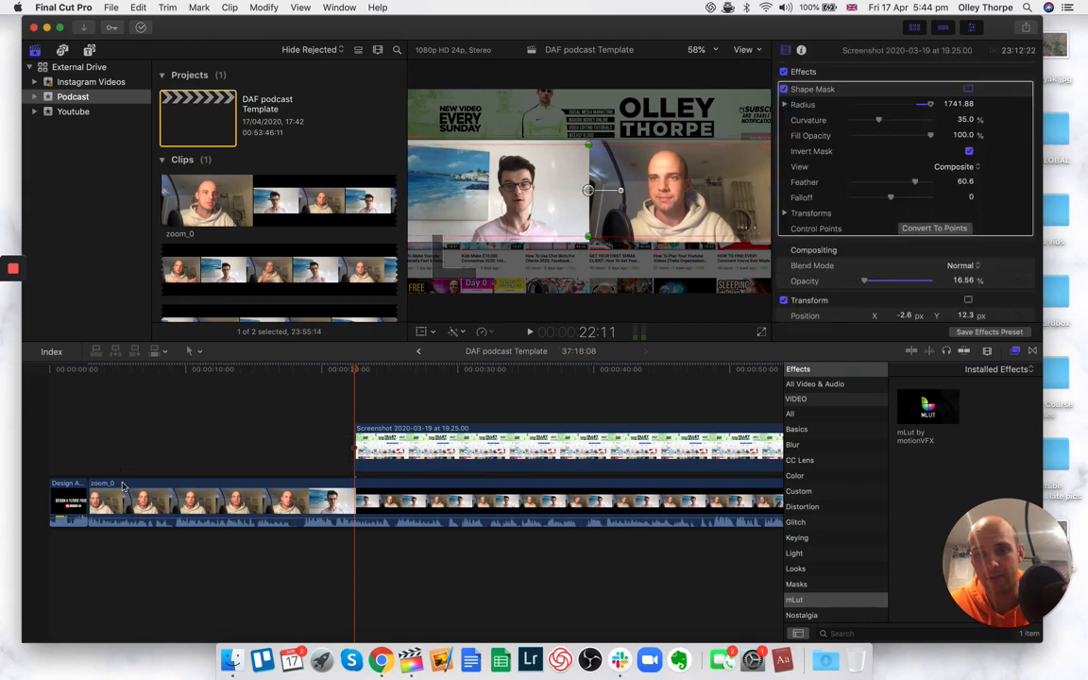
# - Scrub the timeline from the podcast intro through the opening shot into the two-person view
pyautogui.press('Home')
pyautogui.click(92, 465)
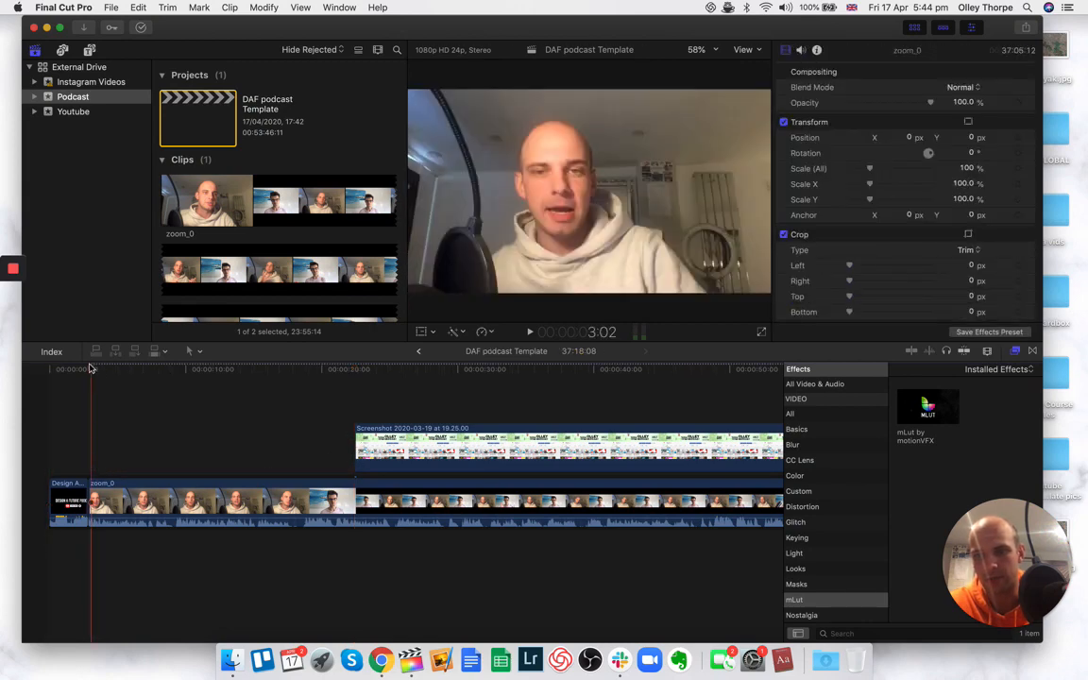
pyautogui.moveTo(89, 369); pyautogui.dragTo(701, 414)
# - Extend the end of the screenshot overlay to just short of the outro, giving it a duration of about 36:37:17
pyautogui.hscroll(10, 700, 415)
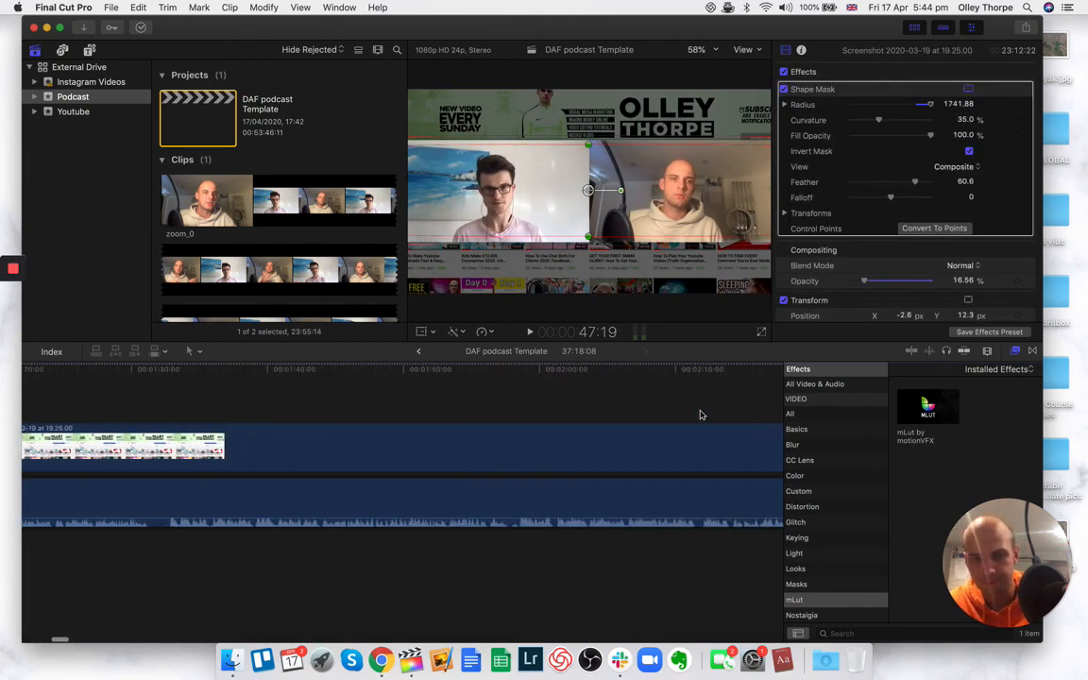
pyautogui.hscroll(1, 700, 414)
pyautogui.press('super+minus')
pyautogui.press('super+minus')
pyautogui.hscroll(4, 635, 414)
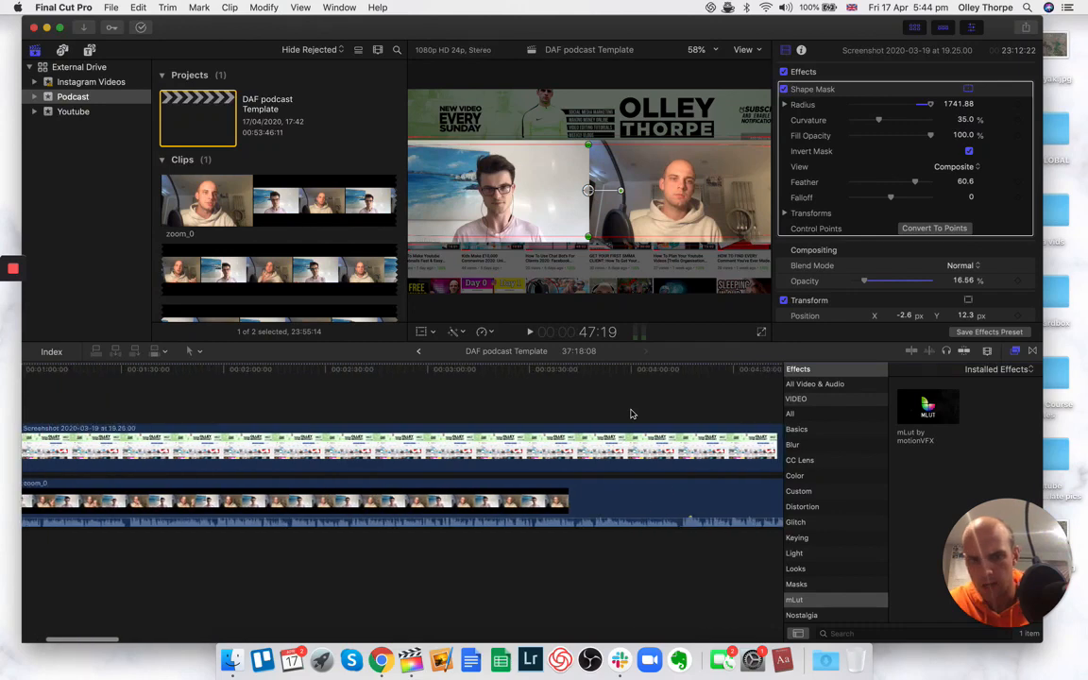
pyautogui.hotkey('shift', 'z')
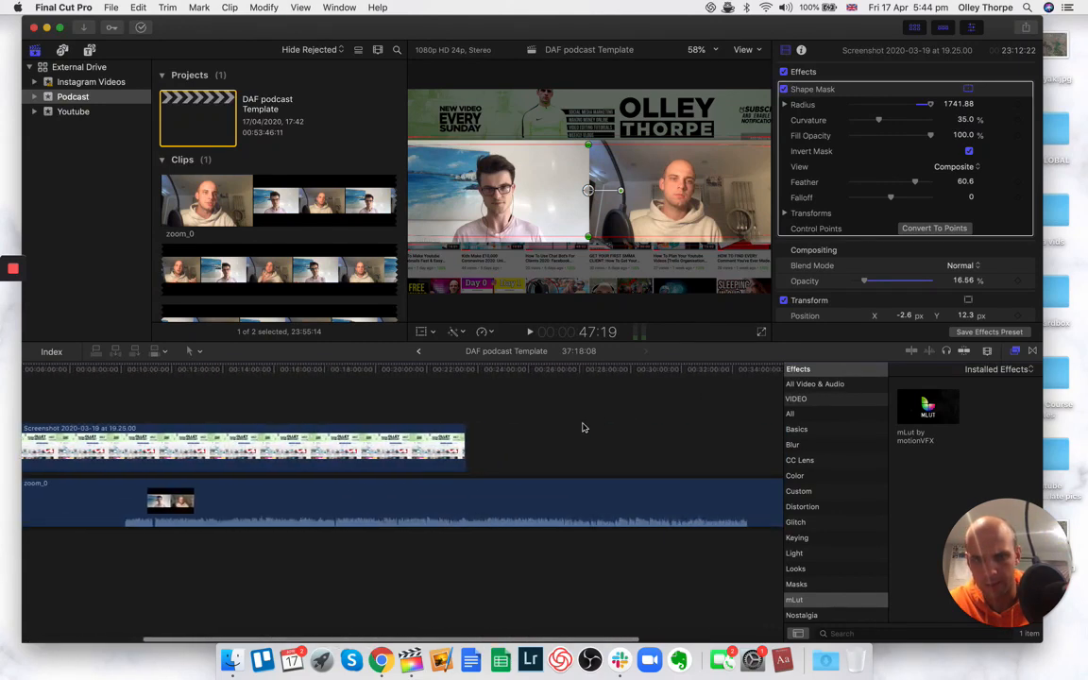
pyautogui.moveTo(349, 450); pyautogui.dragTo(510, 446)
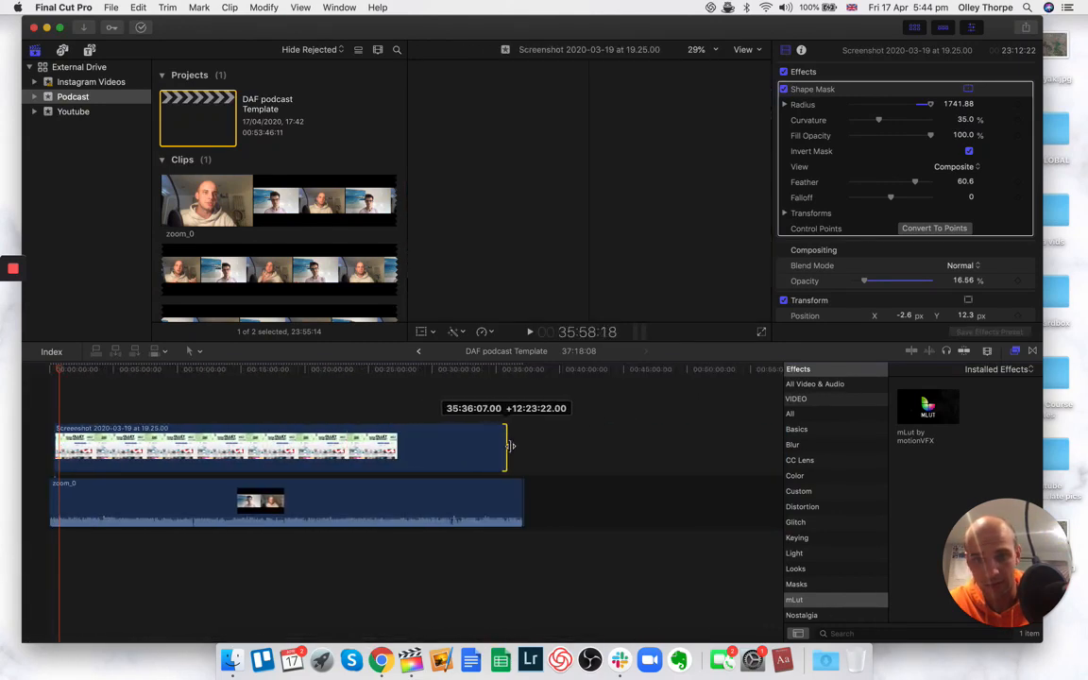
pyautogui.press('super+=')
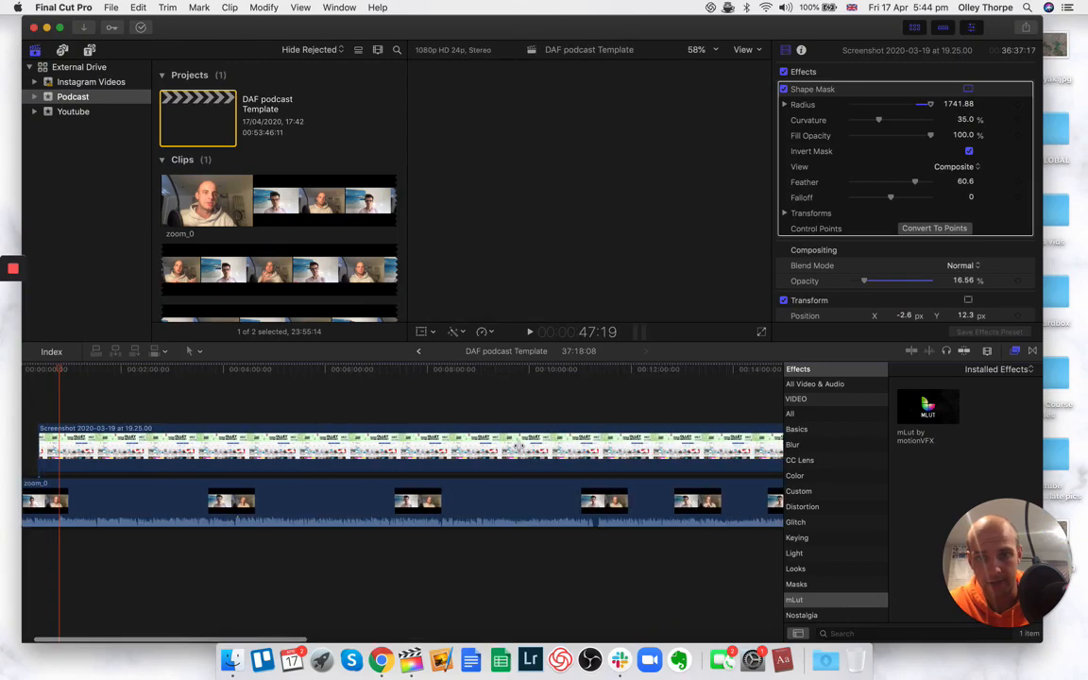
pyautogui.hscroll(15, 519, 449)
pyautogui.press('super+=')
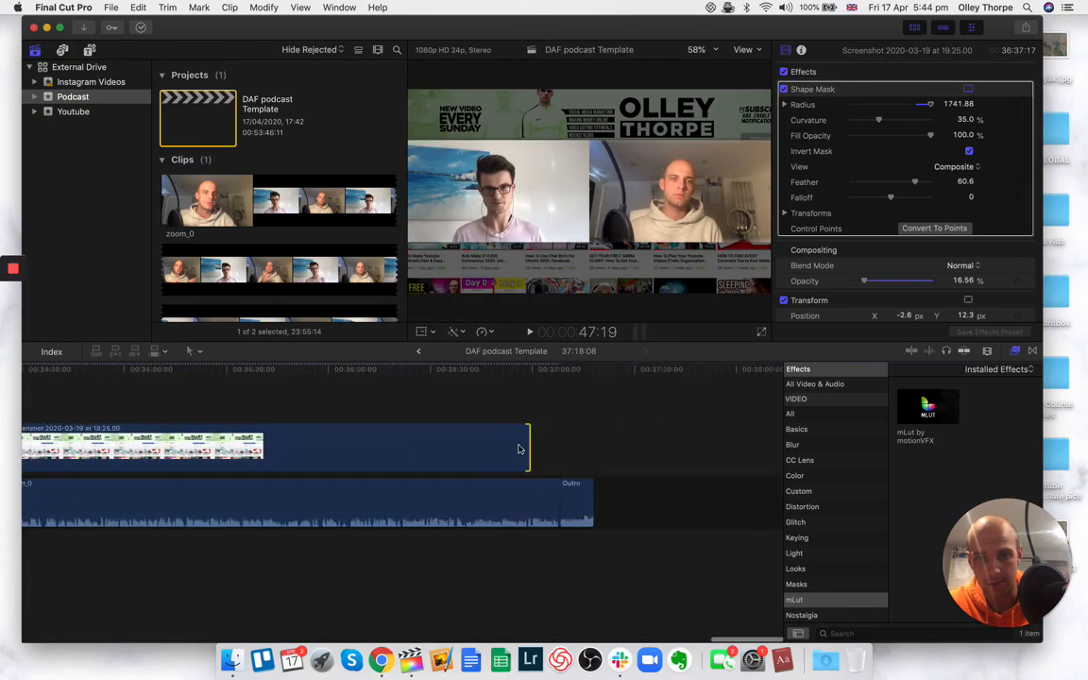
# - Play the end of the zoom_0 recording into the outro to find where the conversation finishes
pyautogui.click(419, 391)
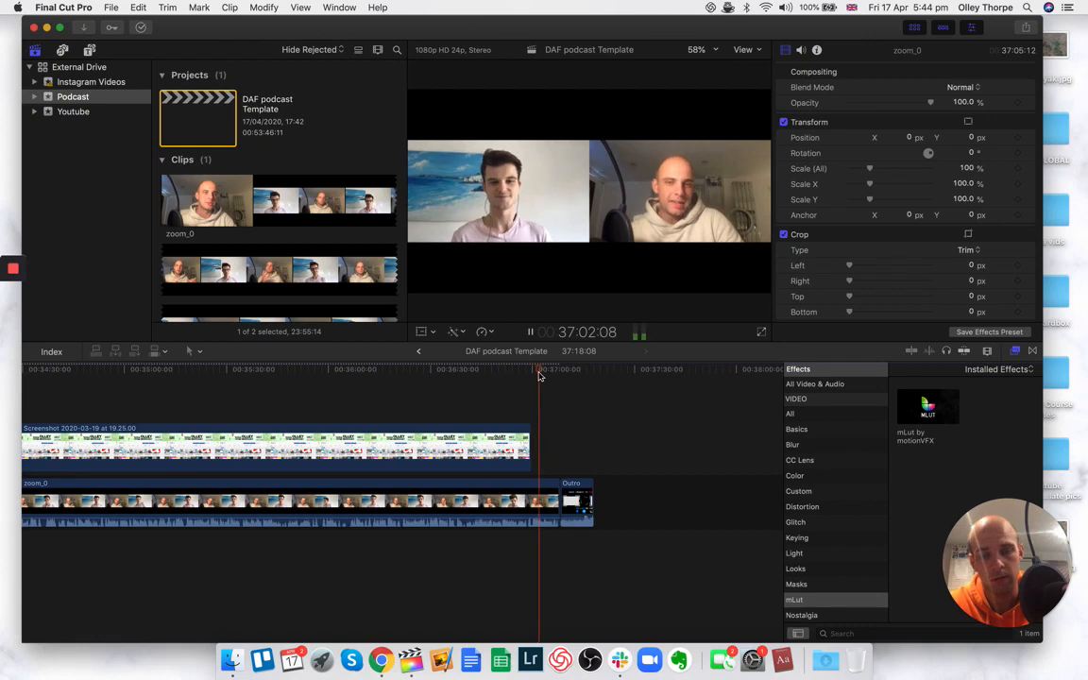
pyautogui.press('super+=')
pyautogui.press('super+=')
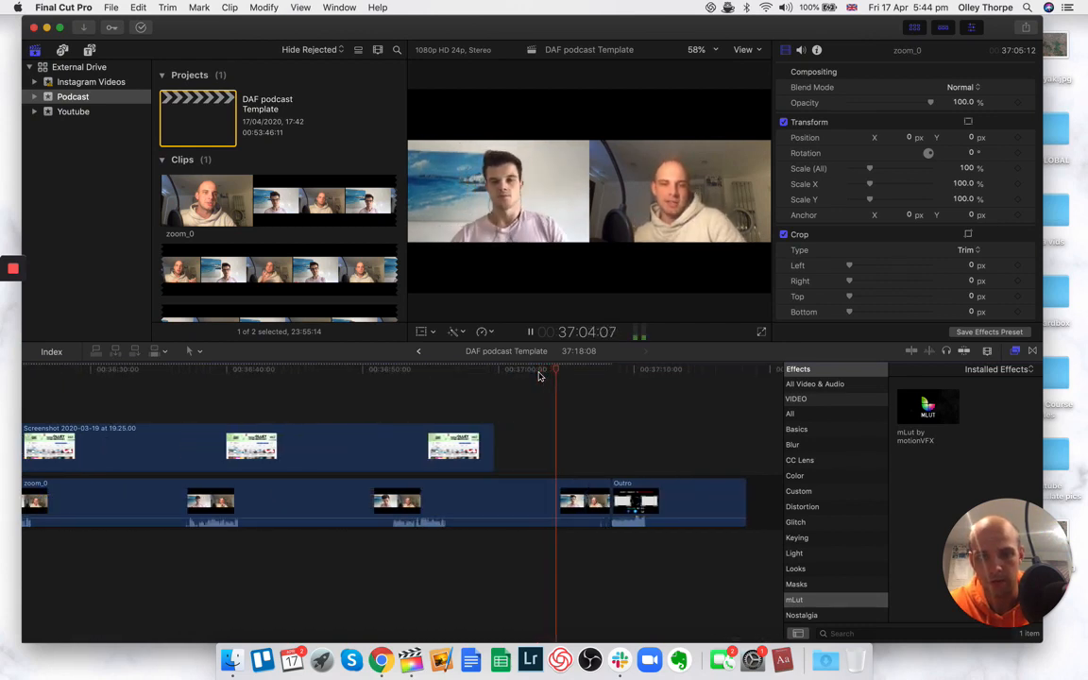
pyautogui.hscroll(1, 487, 418)
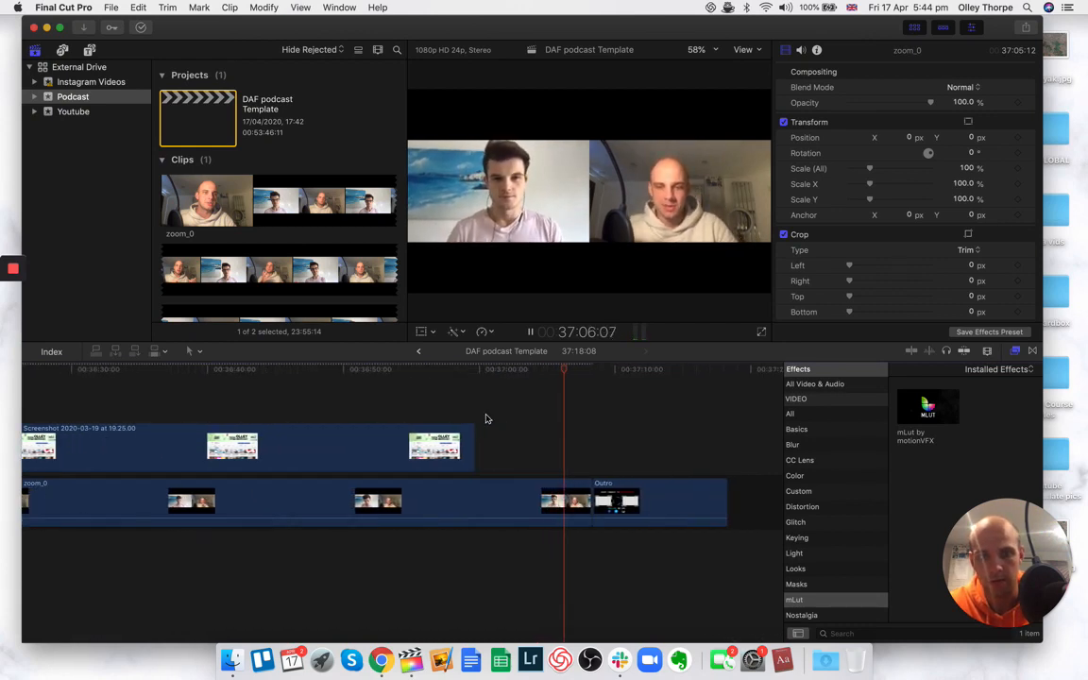
pyautogui.press('space')
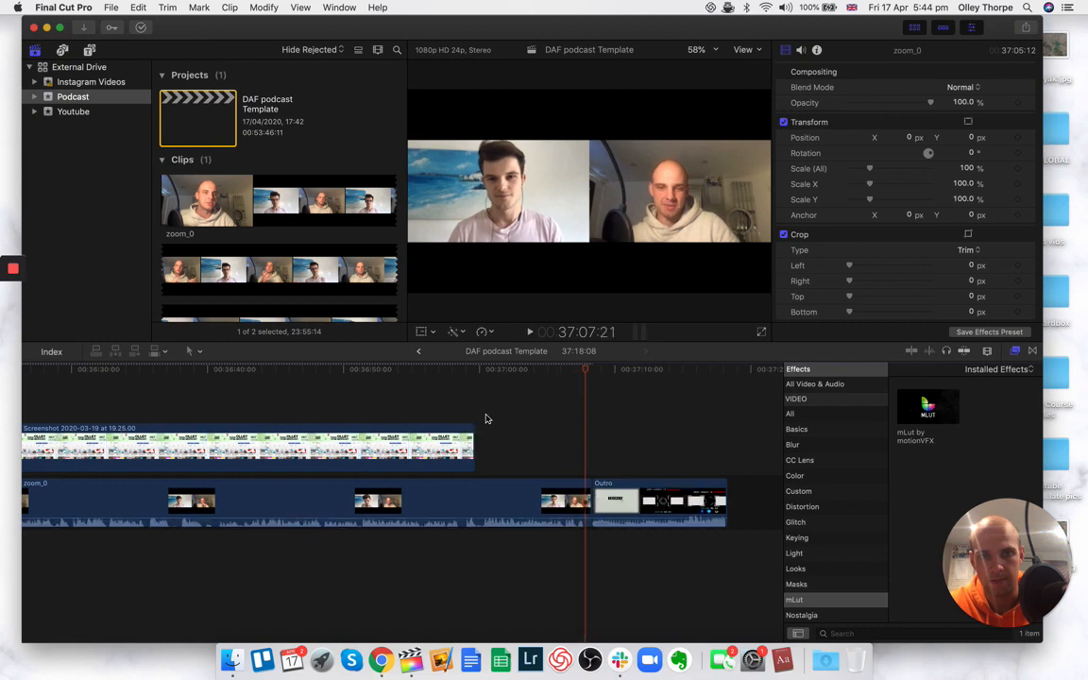
pyautogui.press('space')
pyautogui.press('space')
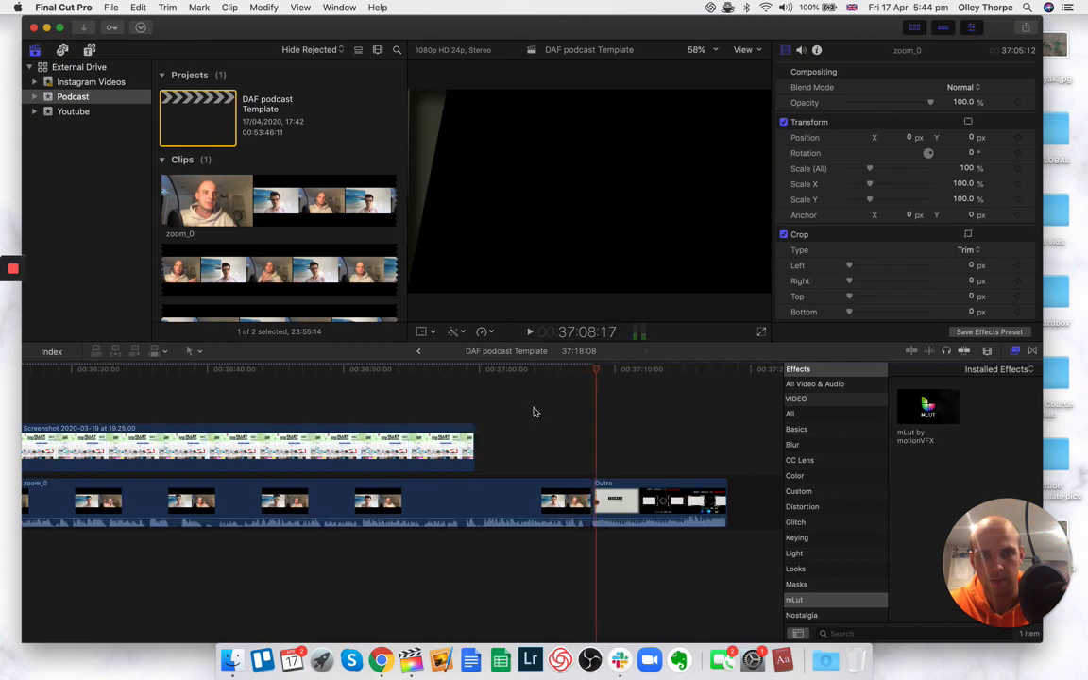
# - Cut the end of the zoom_0 recording off at 37:07:18 and extend the screenshot overlay to the same point, where the outro starts
pyautogui.click(543, 379)
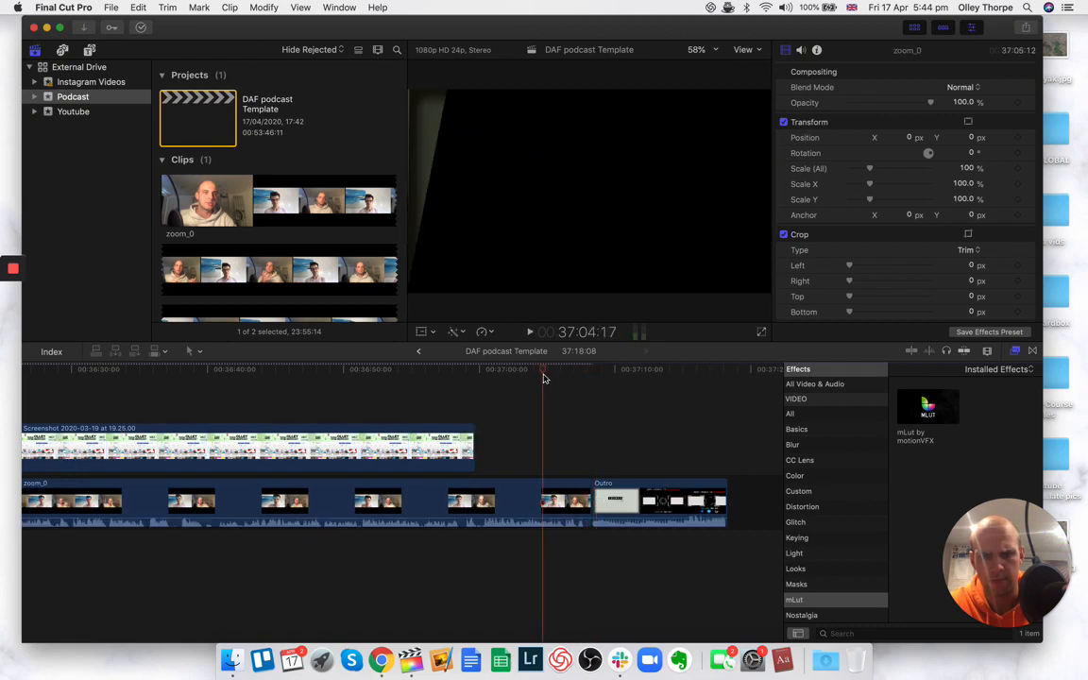
pyautogui.press('space')
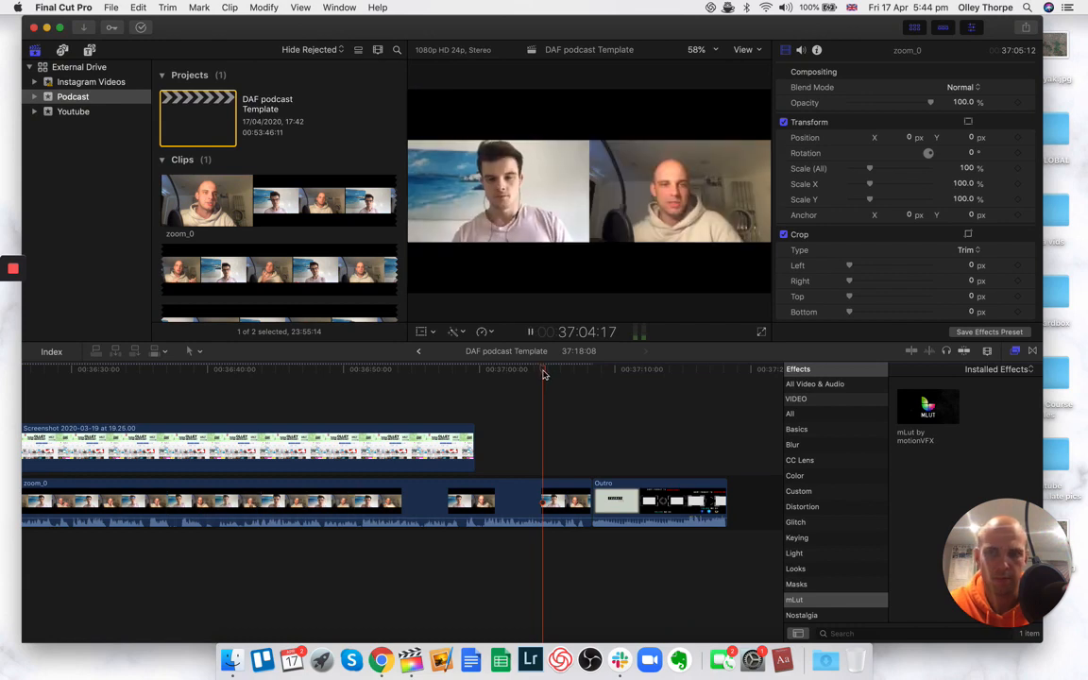
pyautogui.press('space')
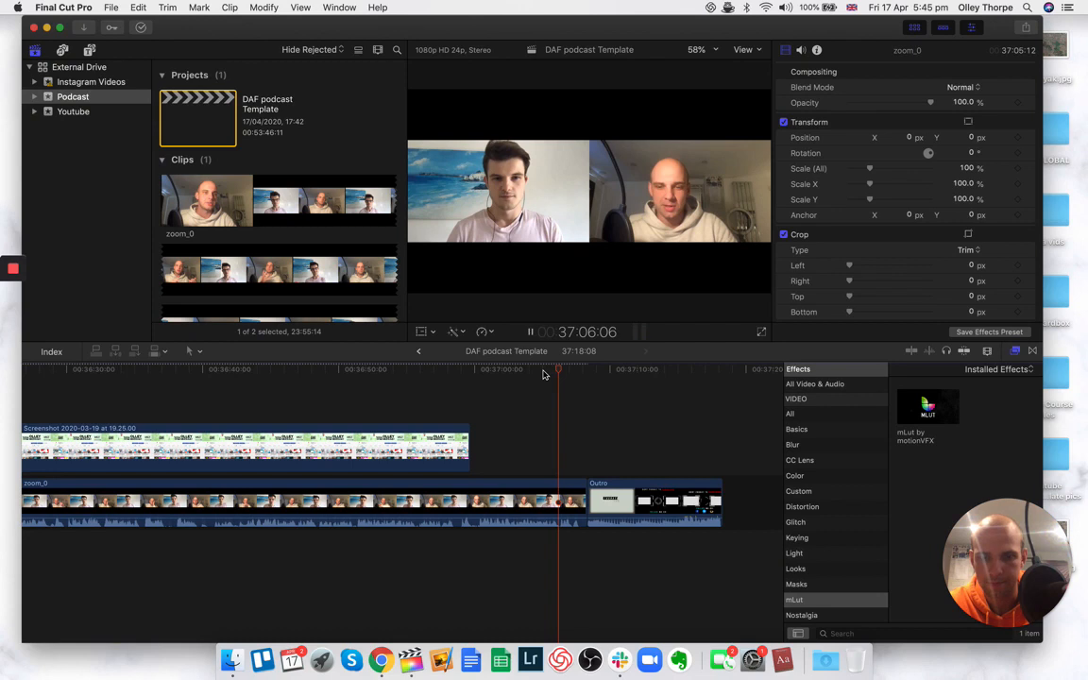
pyautogui.press('space')
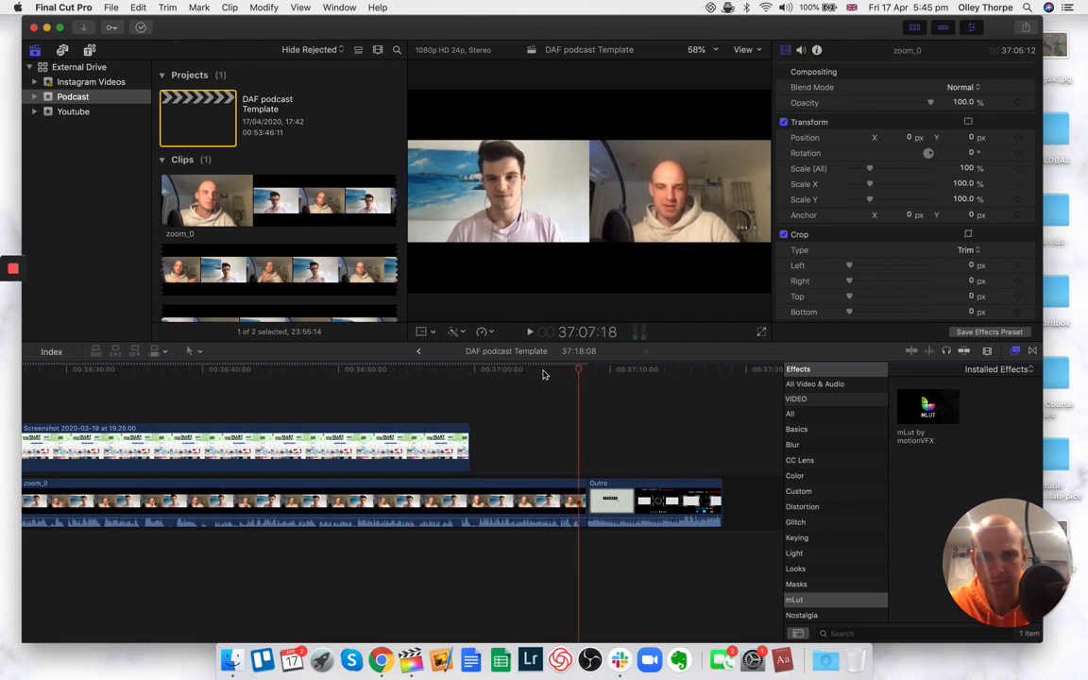
pyautogui.click(583, 511)
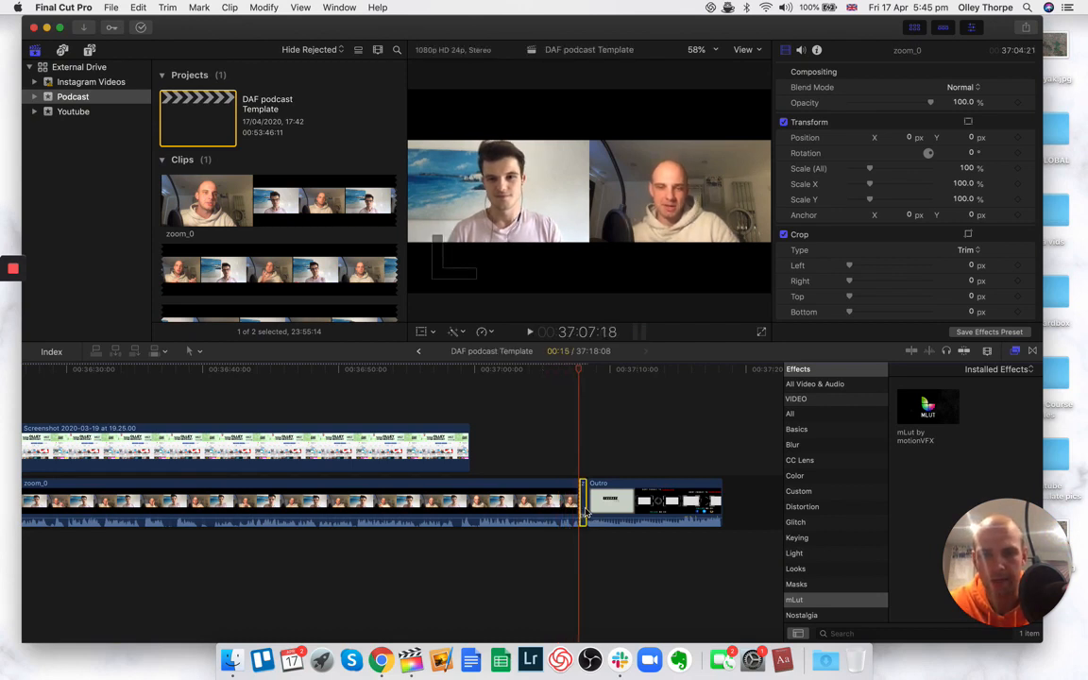
pyautogui.press('BackSpace')
pyautogui.moveTo(470, 446); pyautogui.dragTo(575, 437)
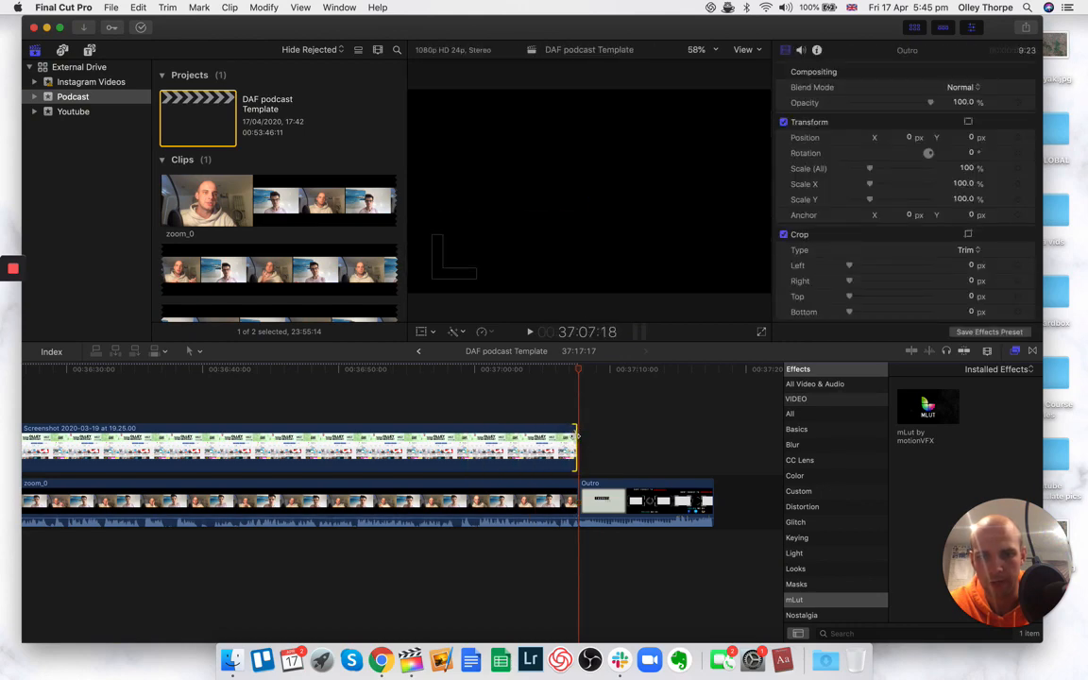
# - Select all clips on the timeline, look through the share and export destinations, and close the destination settings without adding one
pyautogui.click(451, 557)
pyautogui.press('super+minus')
pyautogui.press('super+minus')
pyautogui.press('super+minus')
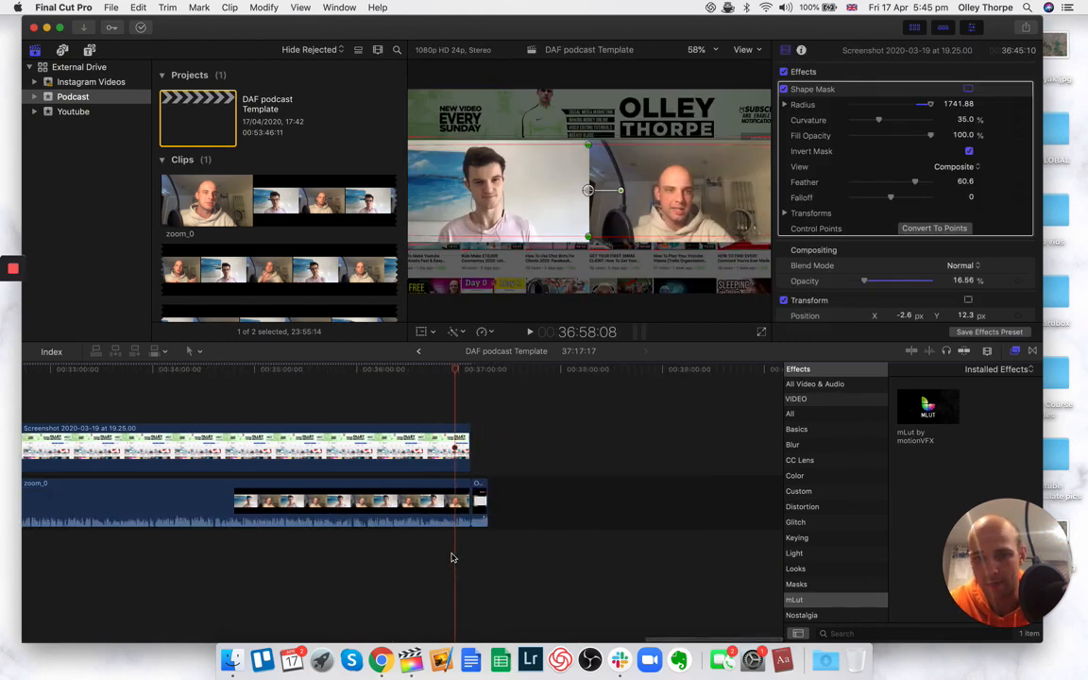
pyautogui.press('super+minus')
pyautogui.press('super+minus')
pyautogui.press('super+minus')
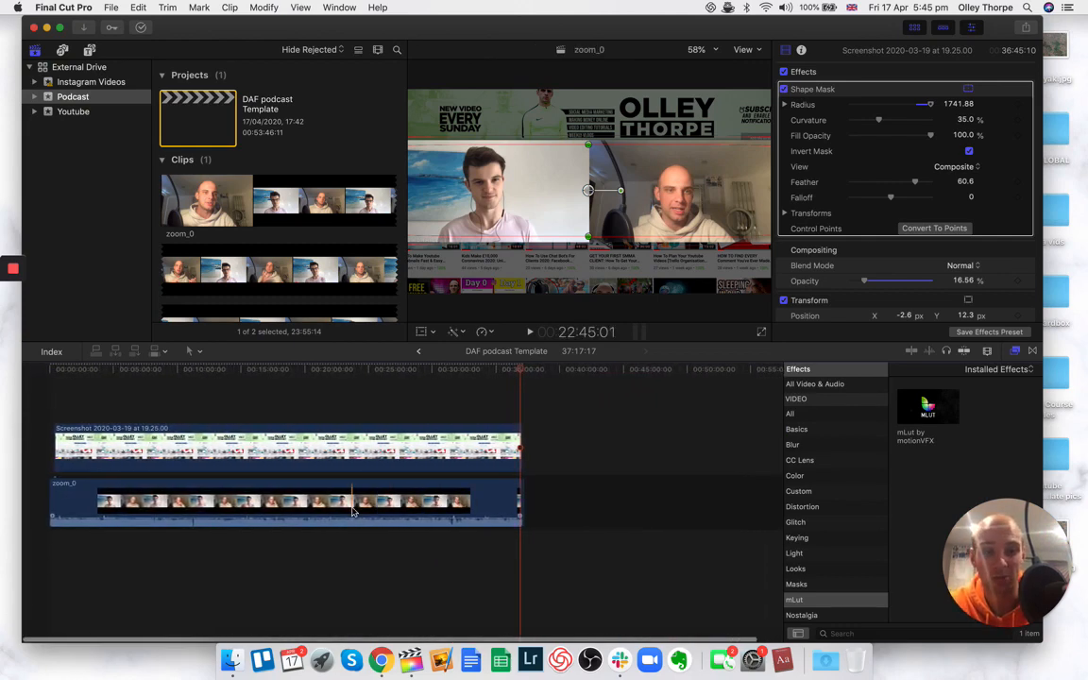
pyautogui.moveTo(578, 554); pyautogui.dragTo(13, 362)
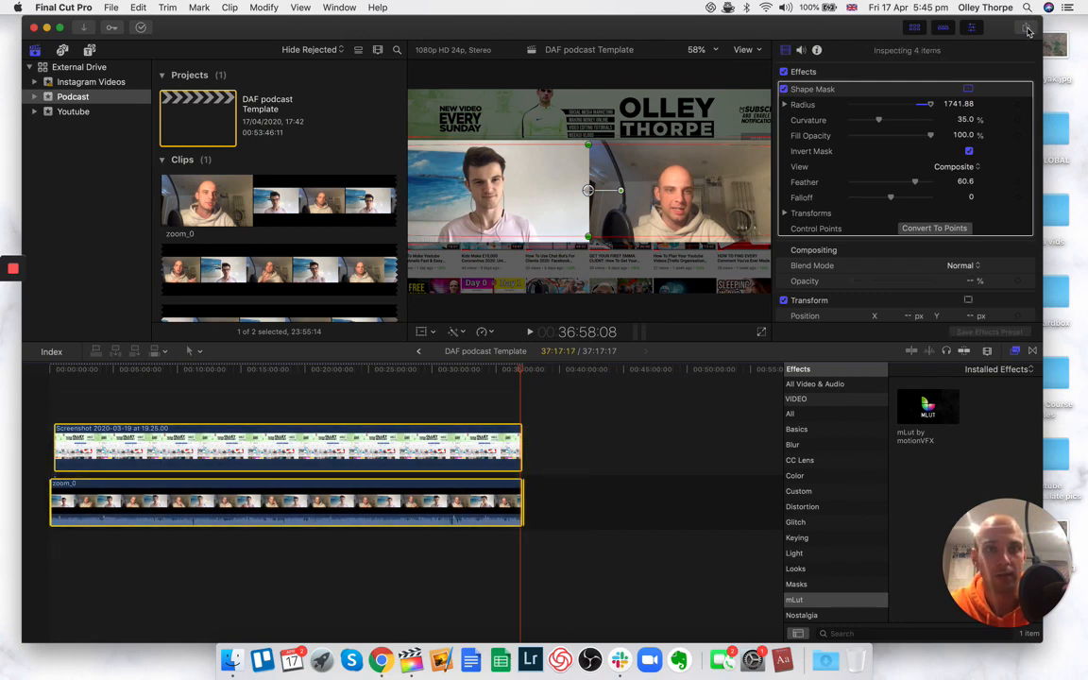
pyautogui.click(1027, 29)
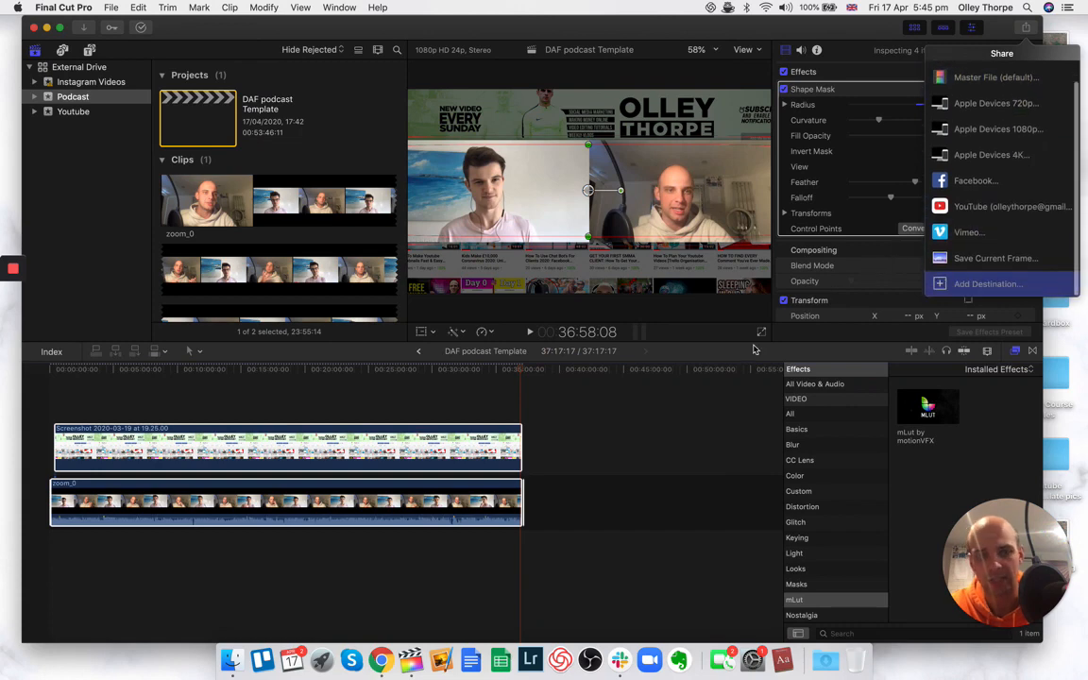
pyautogui.click(983, 281)
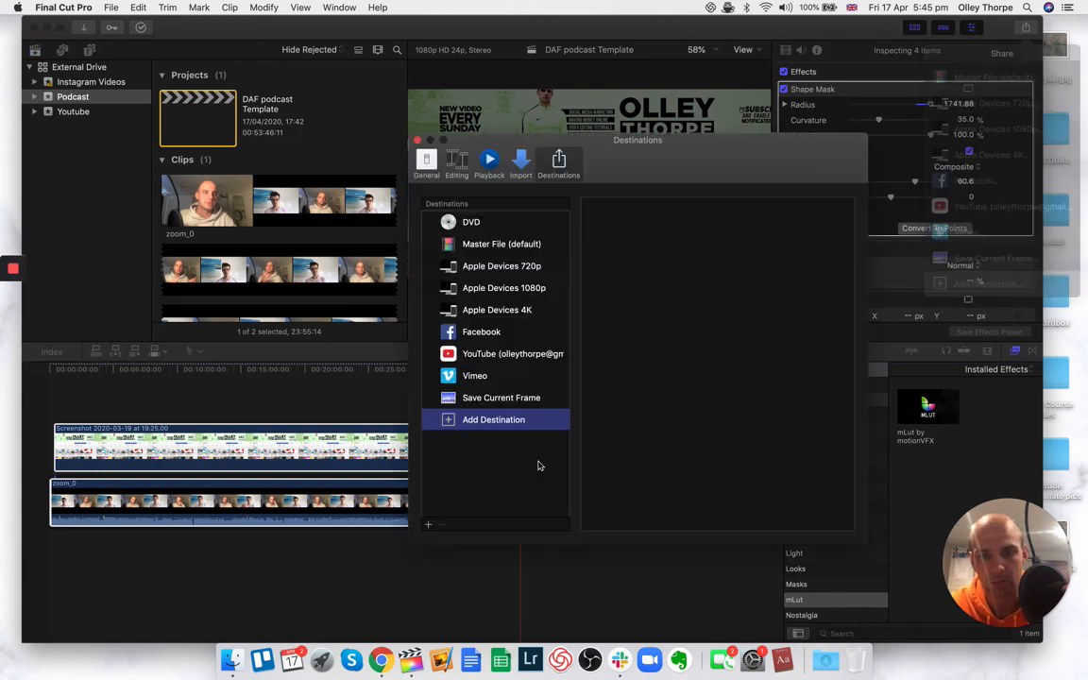
pyautogui.click(417, 140)
pyautogui.click(12, 401)
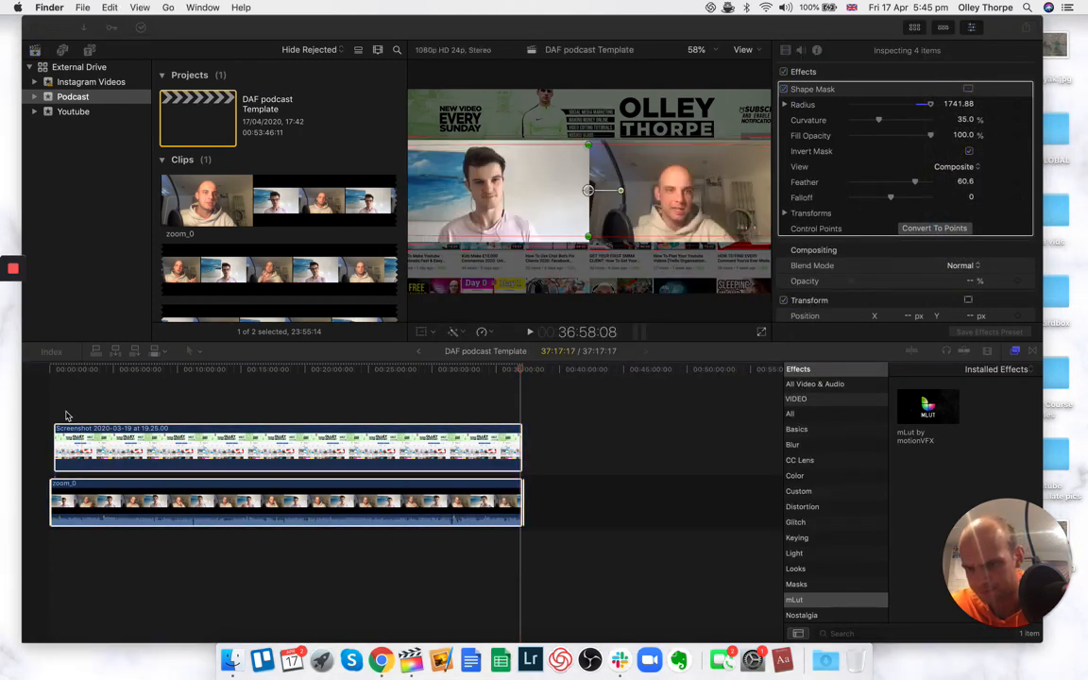
# - Try the screenshot overlay at 0% opacity, raise it to 68.12%, and return the playhead to the start of the timeline
pyautogui.click(225, 397)
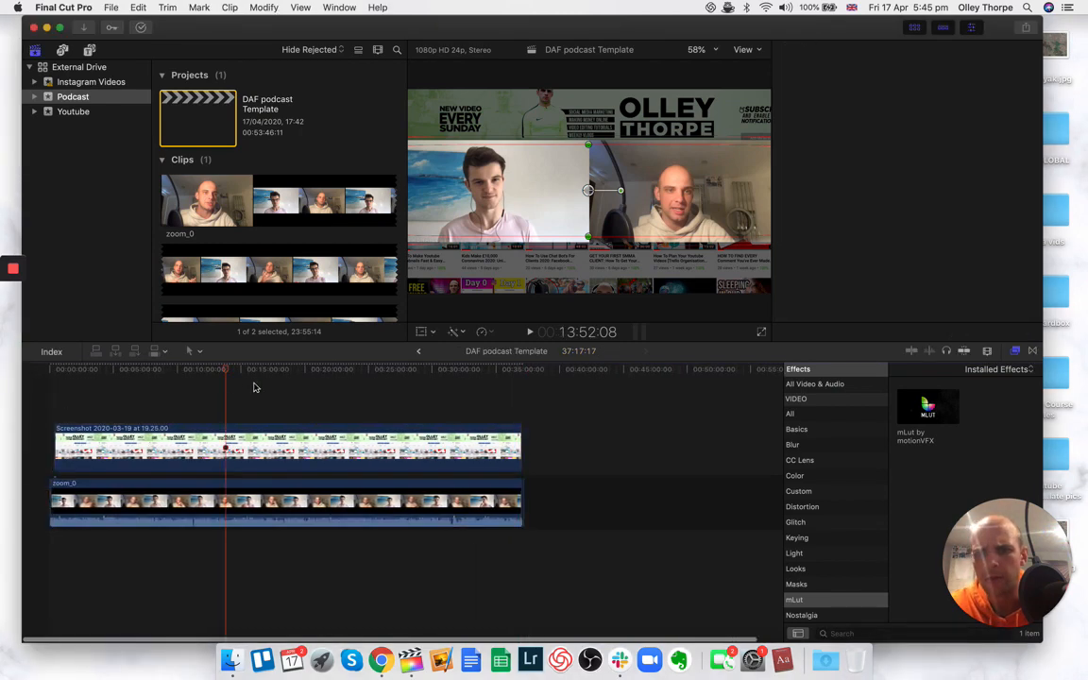
pyautogui.moveTo(226, 373); pyautogui.dragTo(422, 372)
pyautogui.click(359, 463)
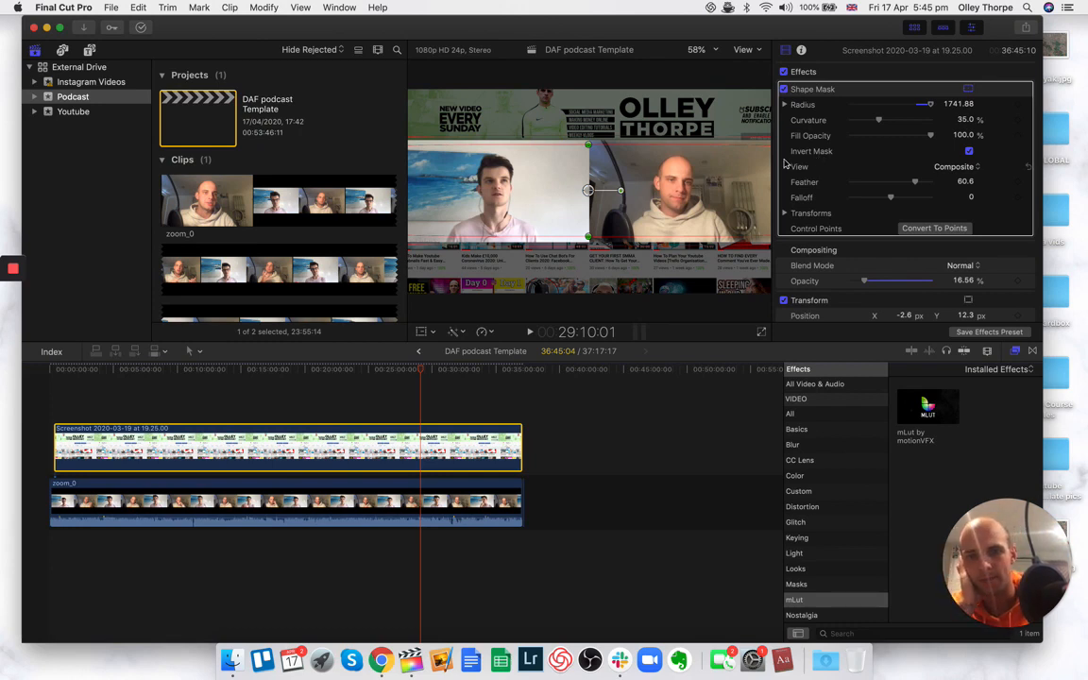
pyautogui.scroll(-1, 838, 245)
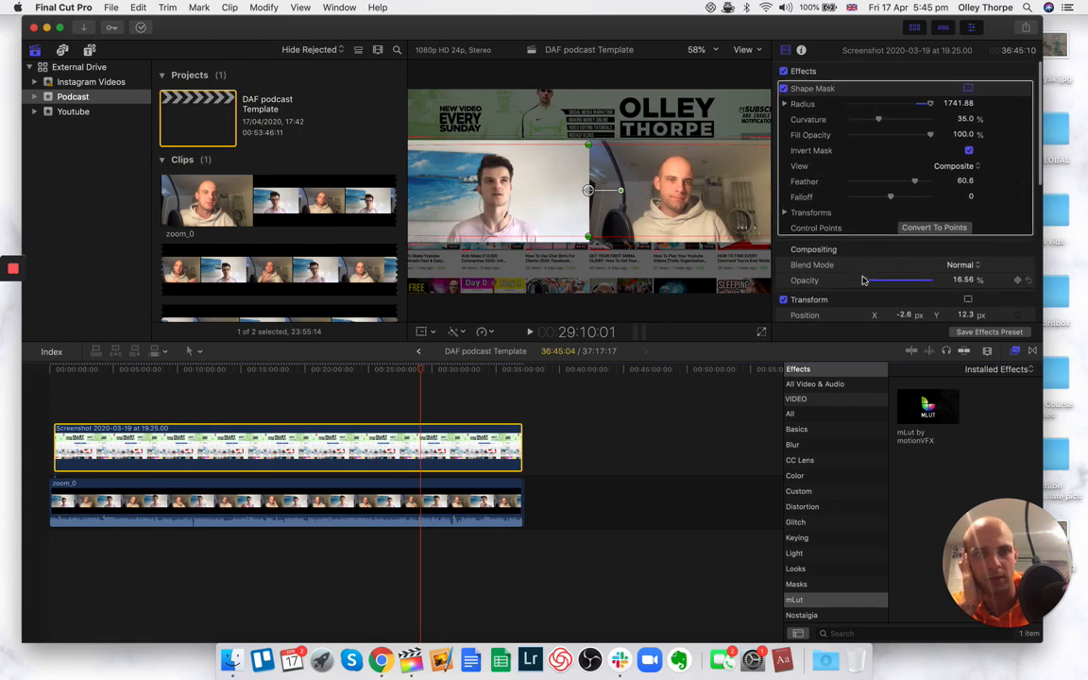
pyautogui.moveTo(863, 284); pyautogui.dragTo(821, 283)
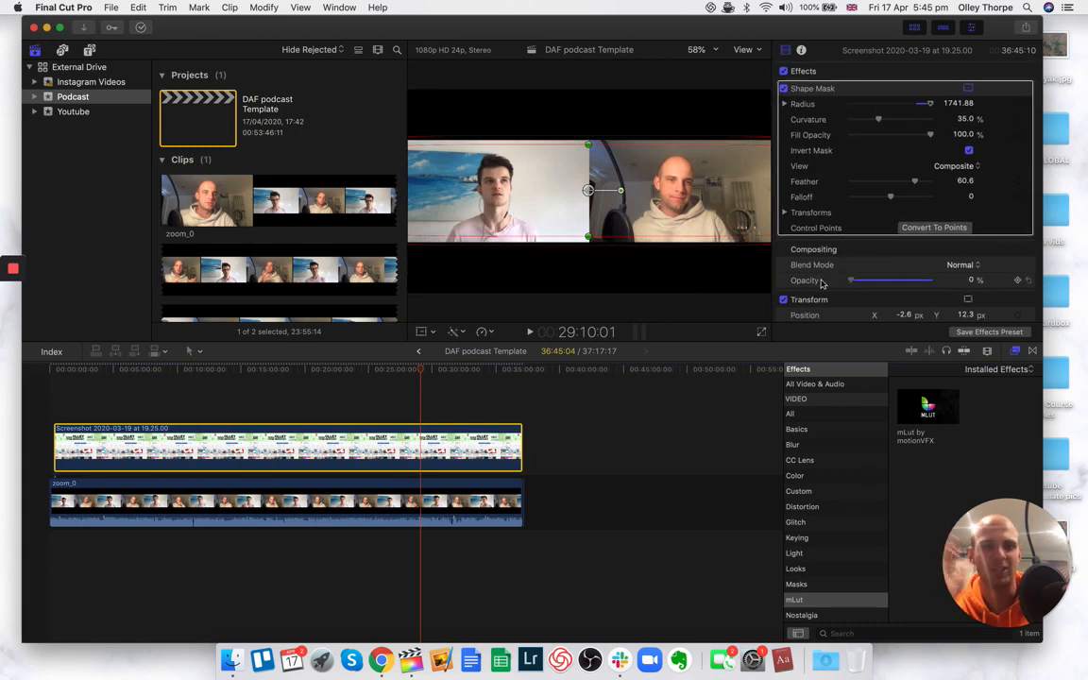
pyautogui.moveTo(850, 281); pyautogui.dragTo(900, 281)
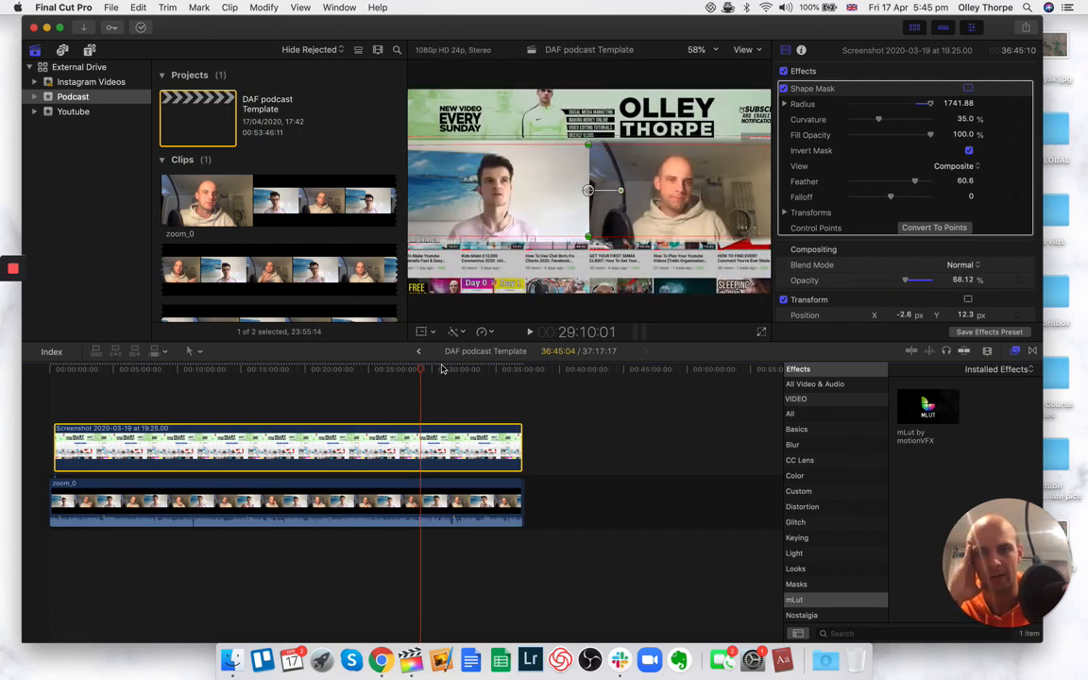
pyautogui.moveTo(431, 370); pyautogui.dragTo(157, 338)
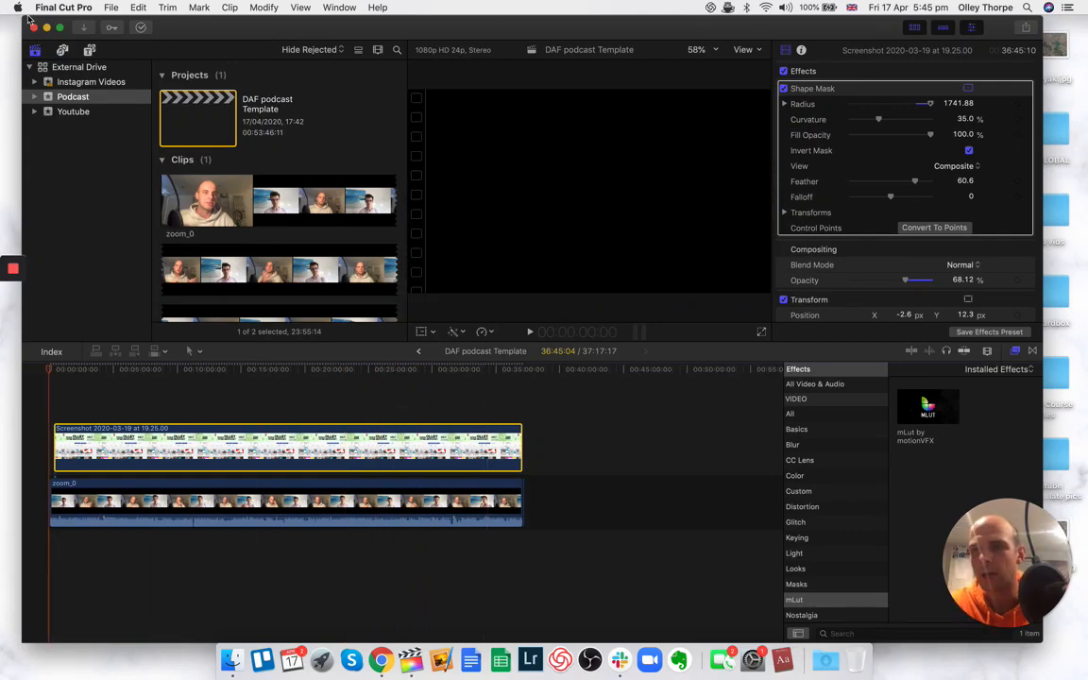
# - Review the new project settings and the available video formats, keeping 1080i HD, and dismiss them without creating a project
pyautogui.click(110, 6)
pyautogui.moveTo(142, 23)
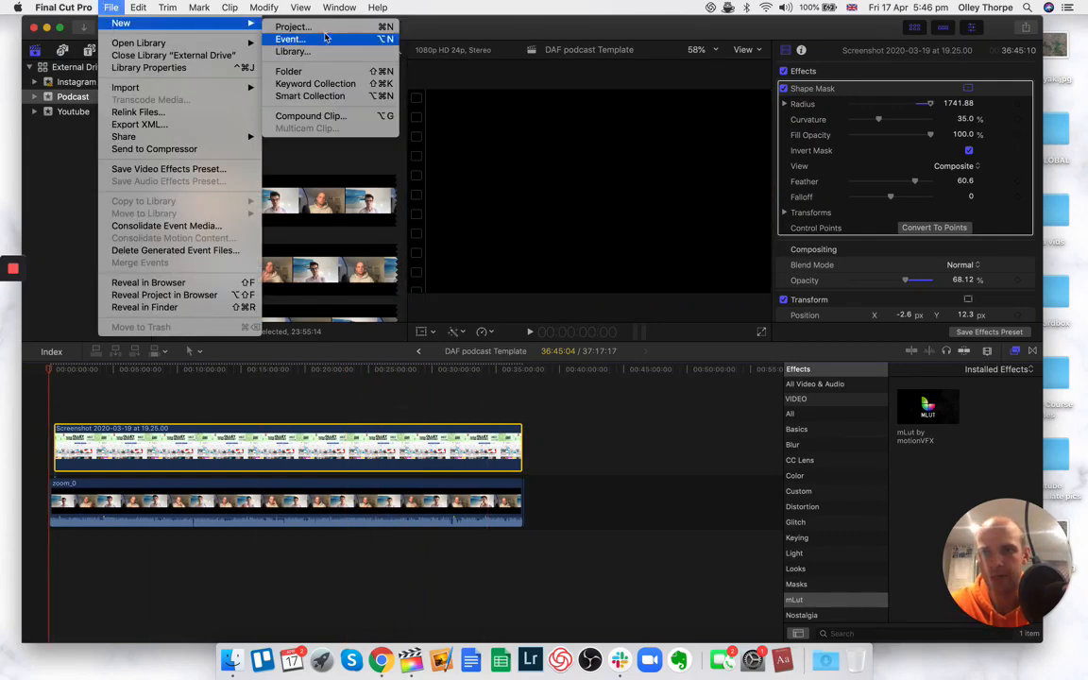
pyautogui.click(293, 26)
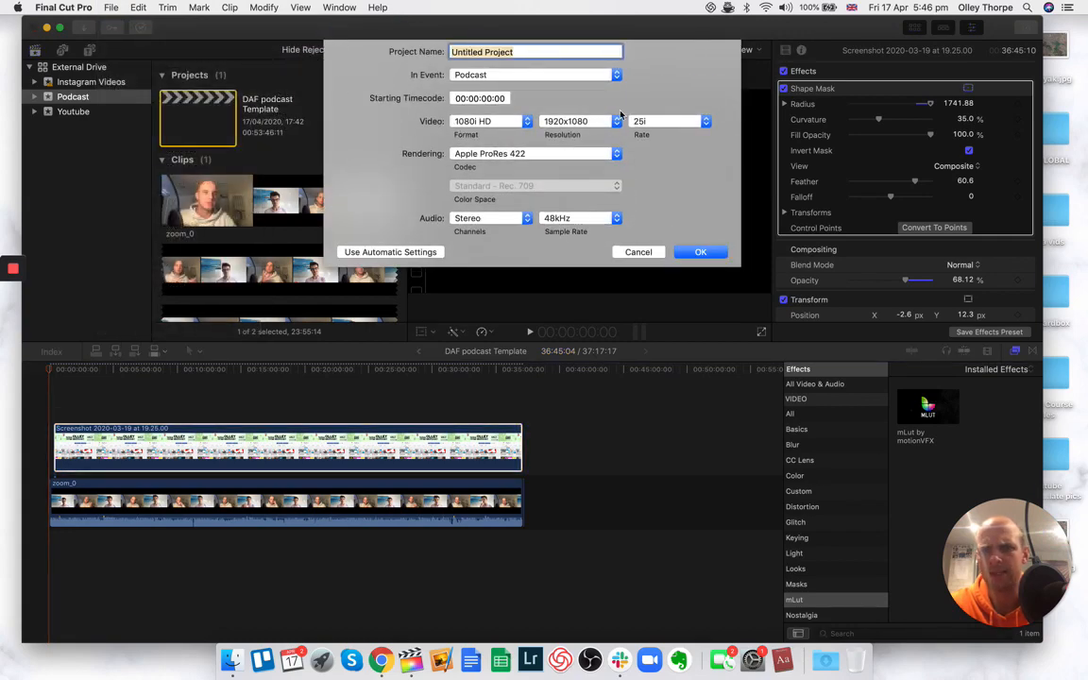
pyautogui.click(469, 124)
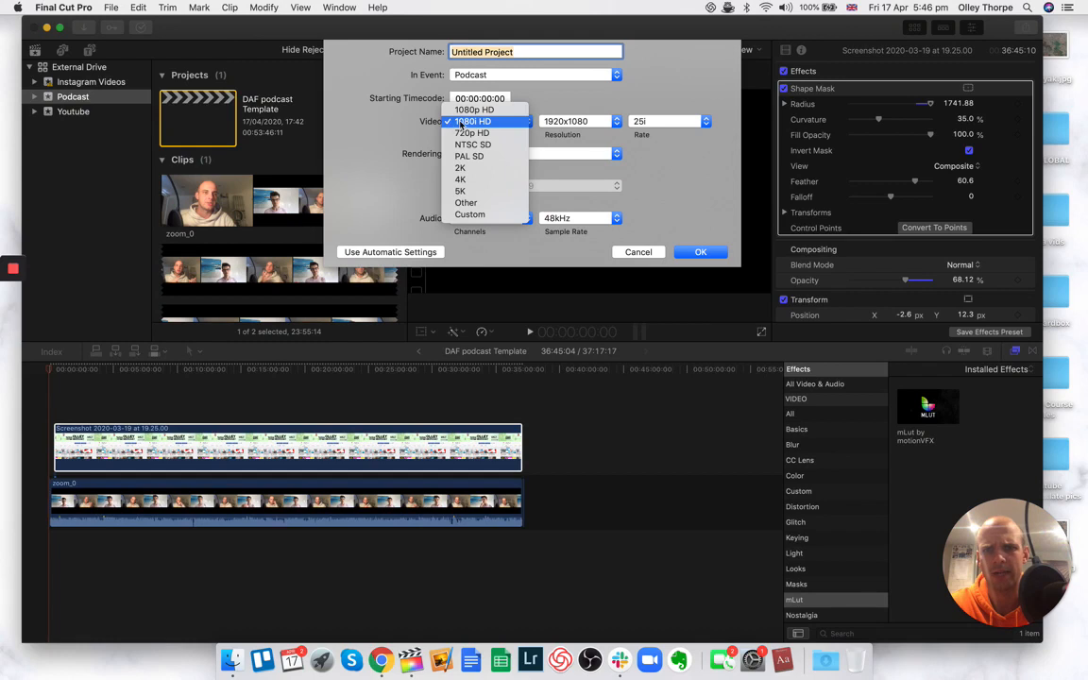
pyautogui.click(472, 121)
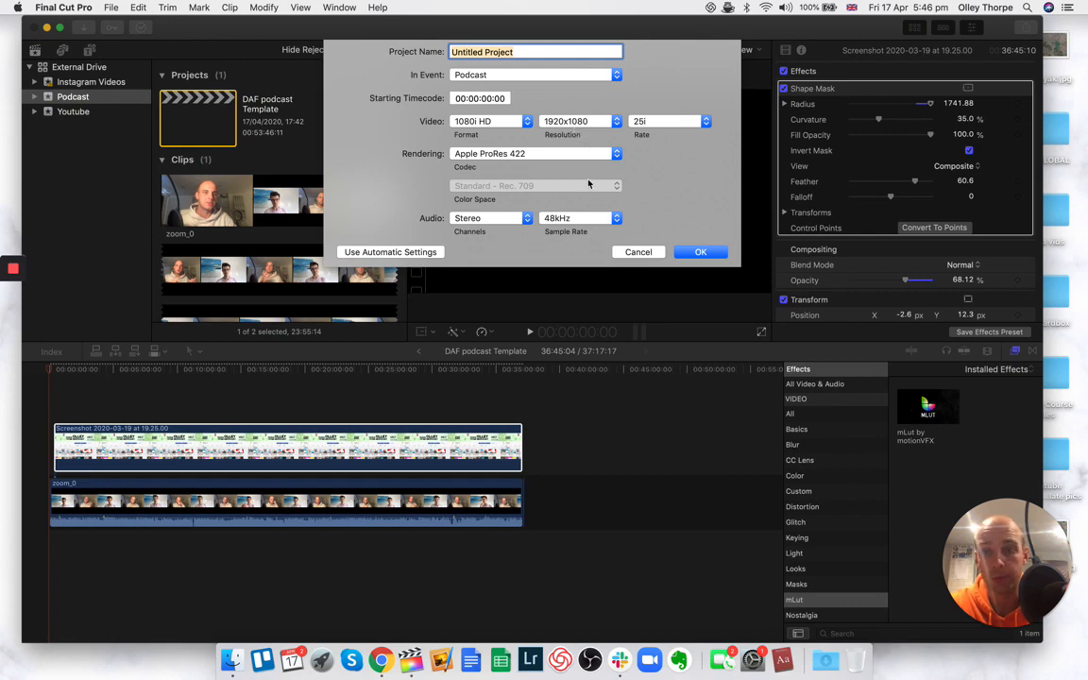
pyautogui.click(636, 252)
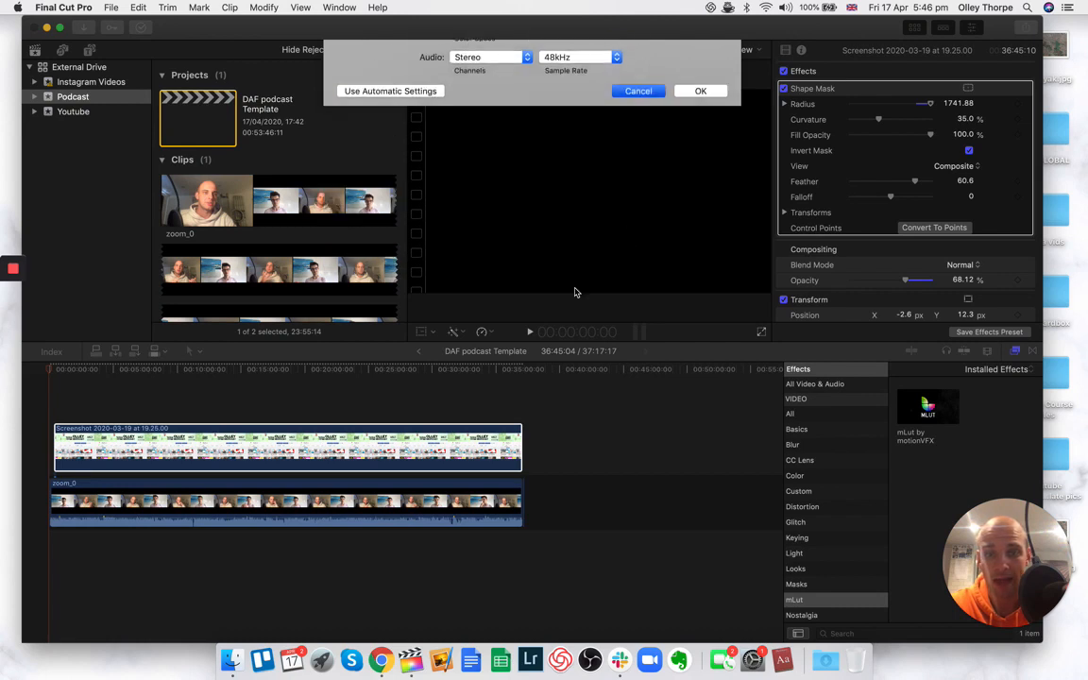
# - Compare the screenshot overlay with its Shape Mask disabled and re-enabled over the Zoom recording
pyautogui.click(365, 418)
pyautogui.click(364, 447)
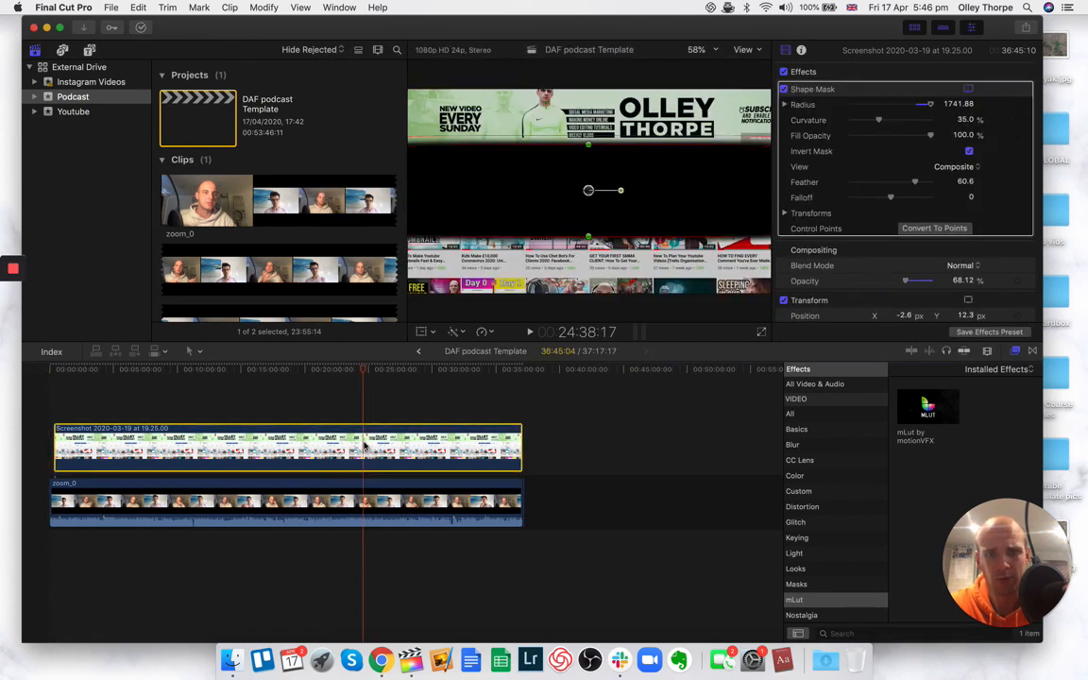
pyautogui.click(784, 90)
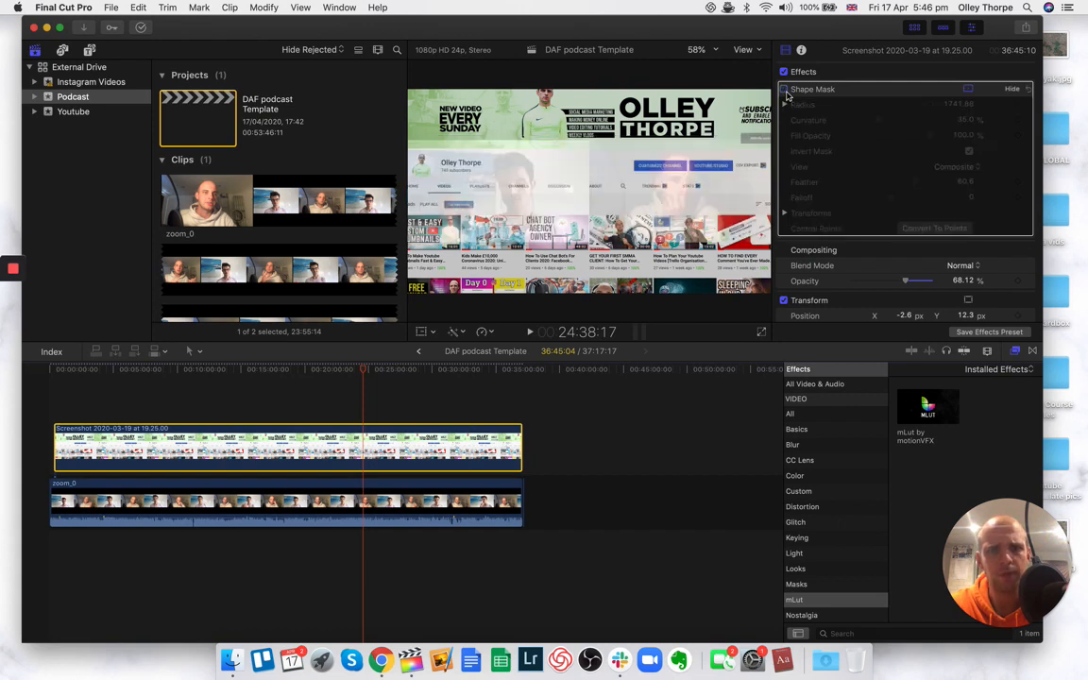
pyautogui.click(784, 89)
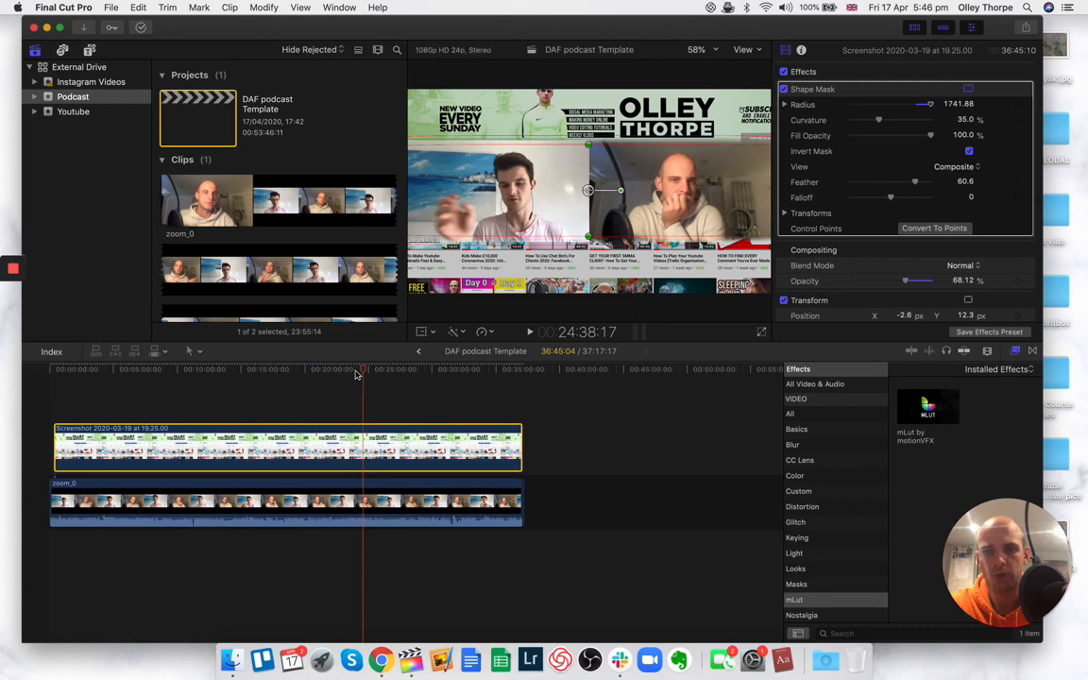
# - Switch to Chrome, show the YouTube channel's uploaded videos, and capture a screenshot of the area from the banner down to the video thumbnails
pyautogui.click(394, 645)
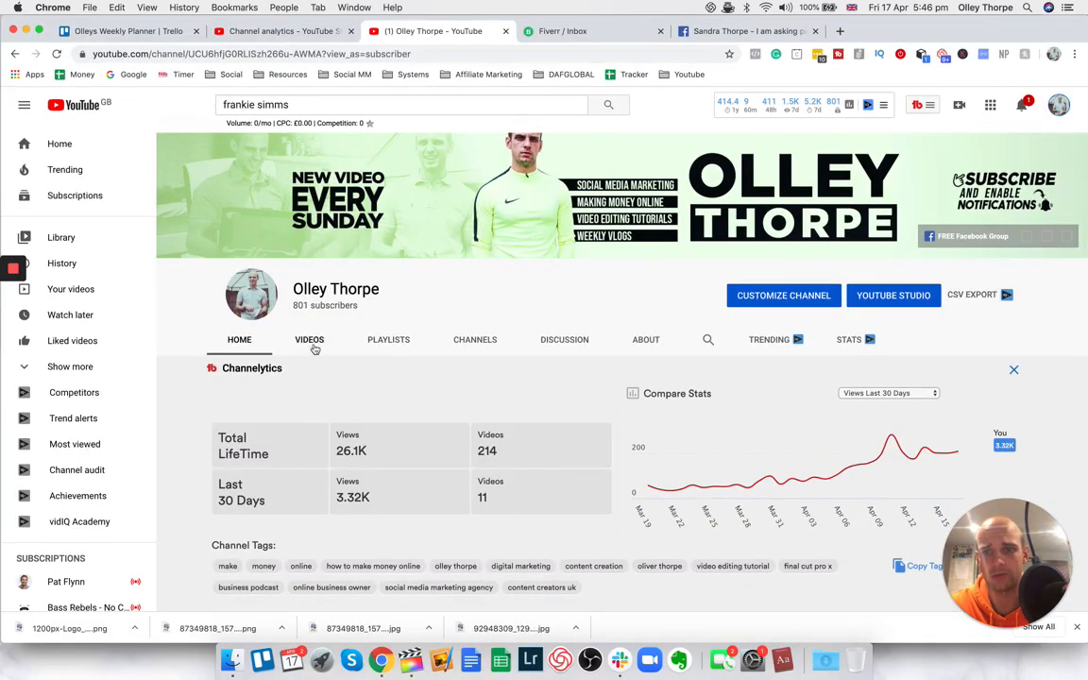
pyautogui.click(311, 340)
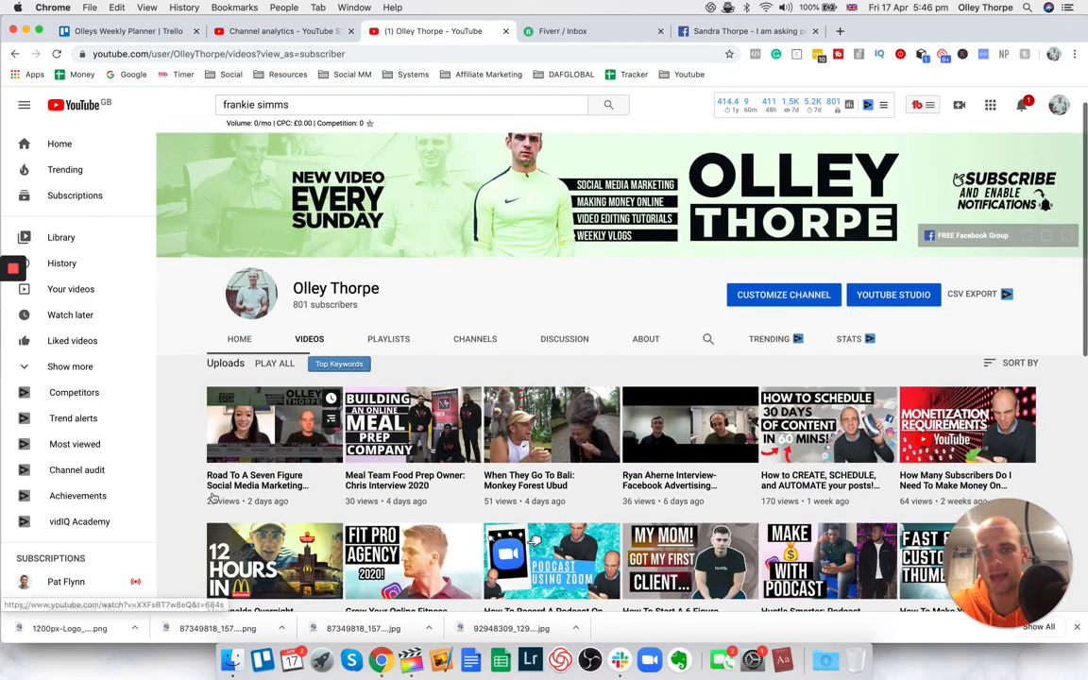
pyautogui.scroll(-5, 213, 498)
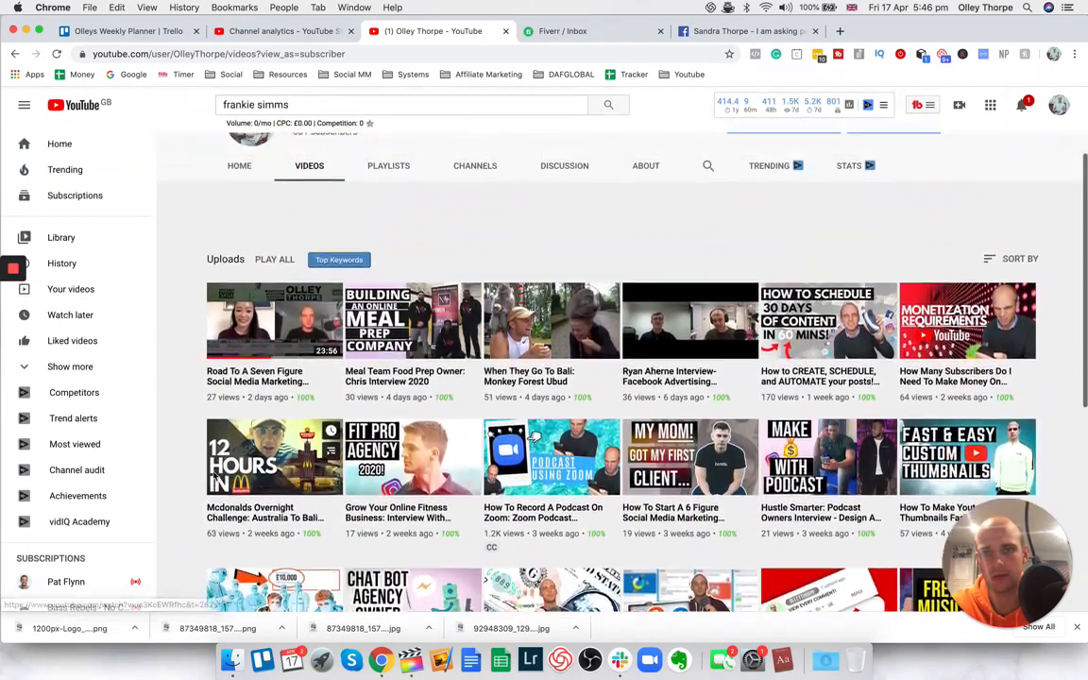
pyautogui.scroll(5, 179, 503)
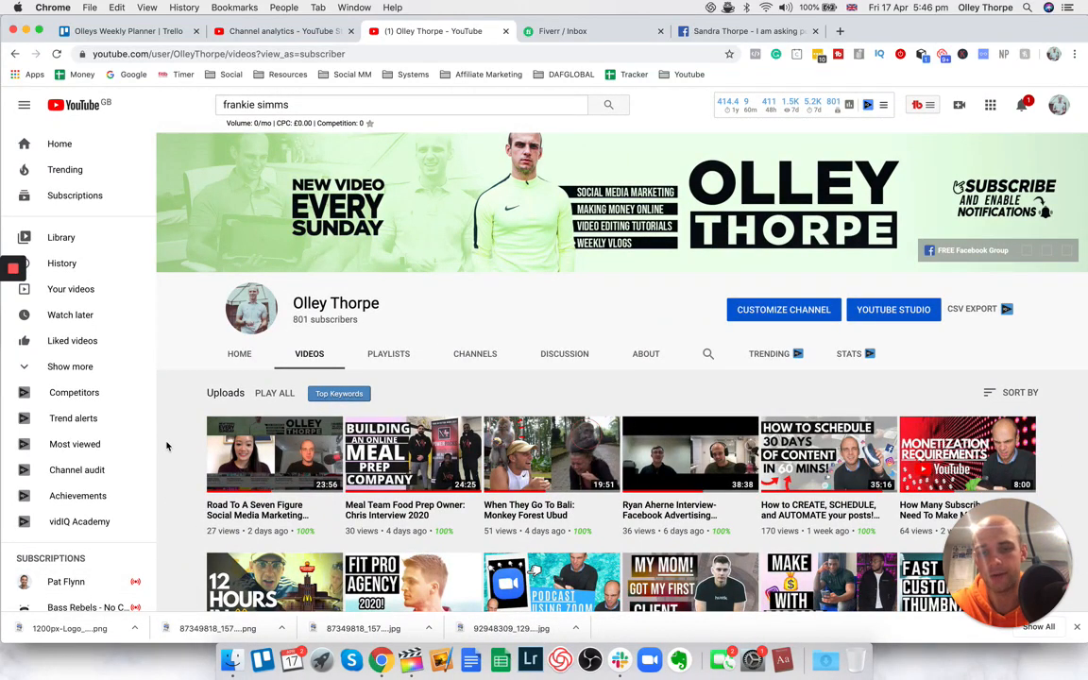
pyautogui.press('super+shift+4')
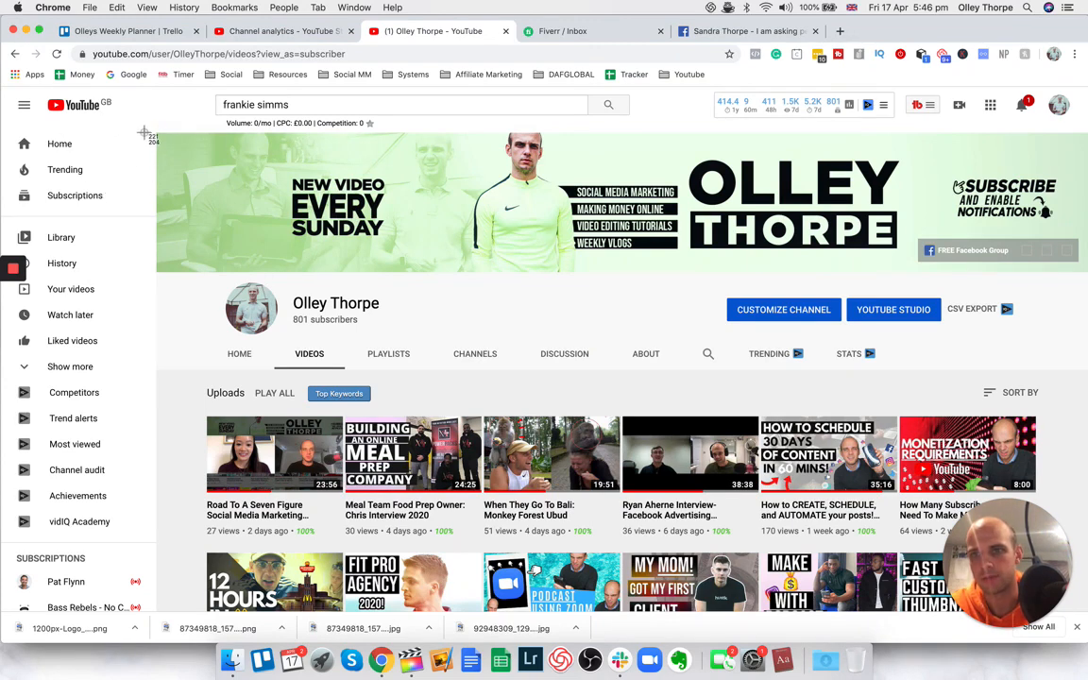
pyautogui.moveTo(157, 133); pyautogui.dragTo(1084, 646)
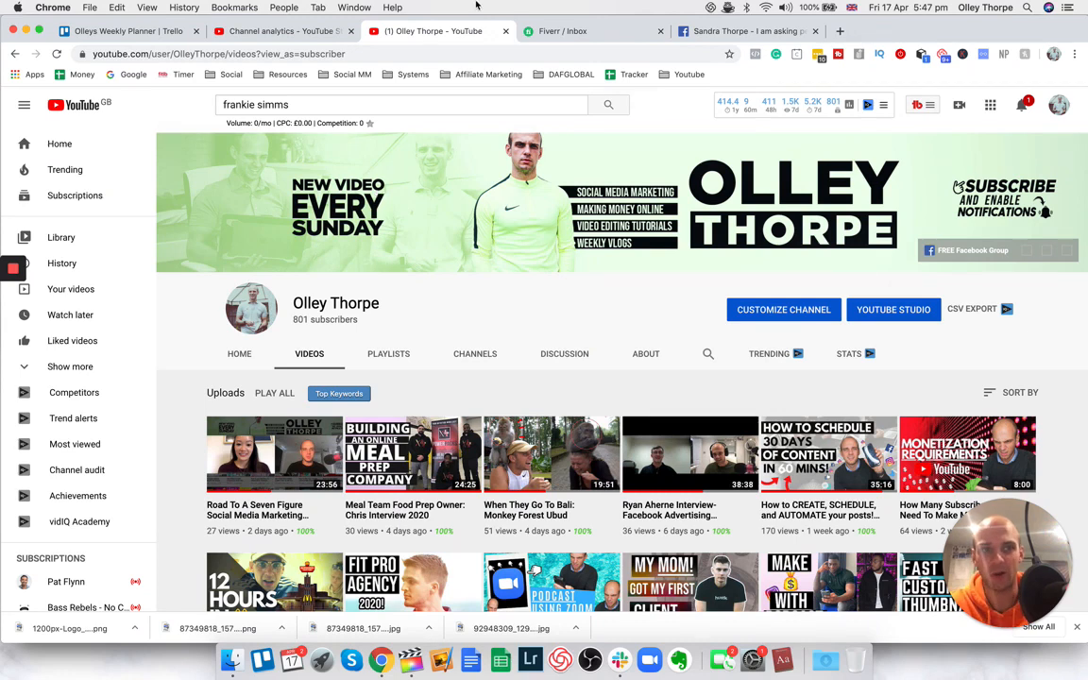
# - Look over the YouTube notifications and the rows of uploaded videos on the channel page
pyautogui.click(1021, 105)
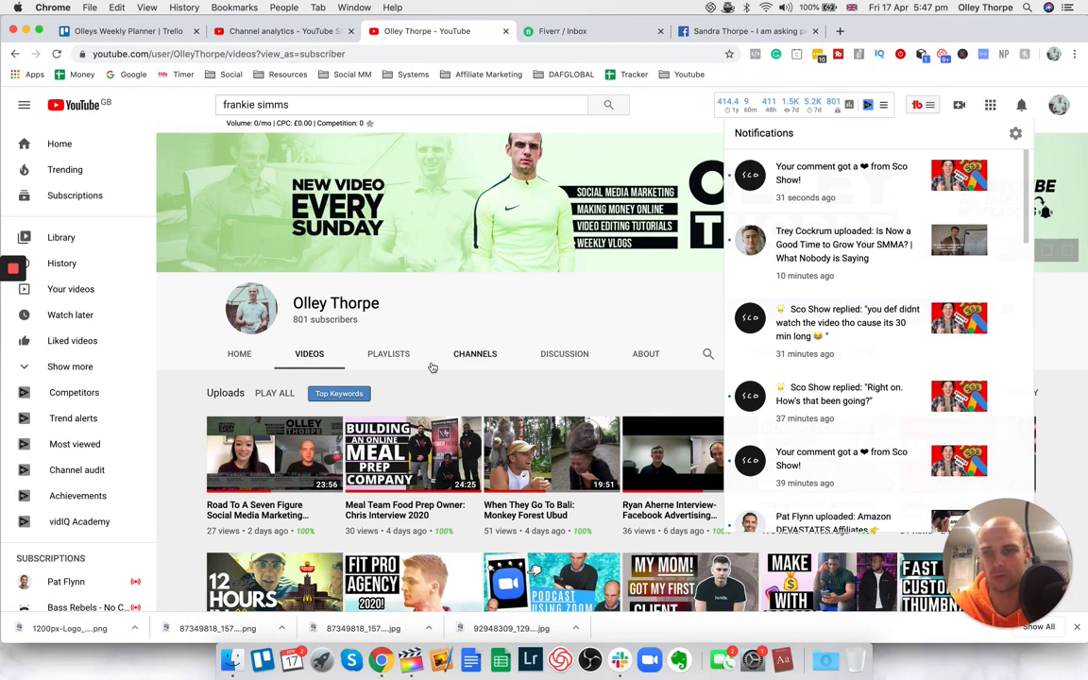
pyautogui.click(189, 434)
pyautogui.scroll(-2, 190, 433)
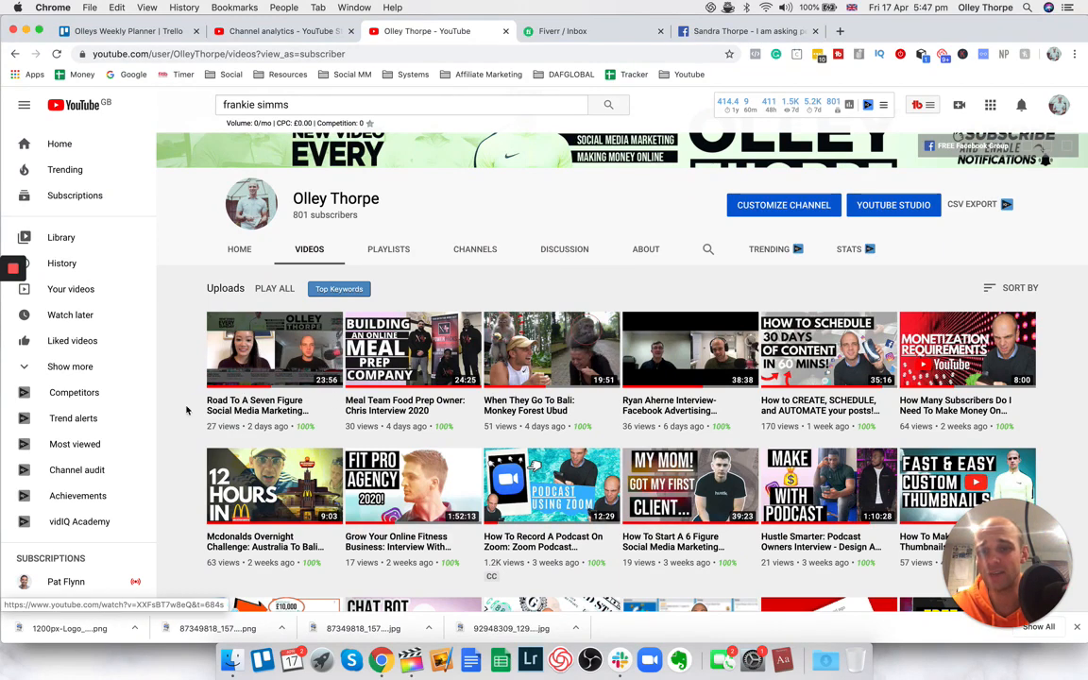
pyautogui.scroll(-1, 175, 392)
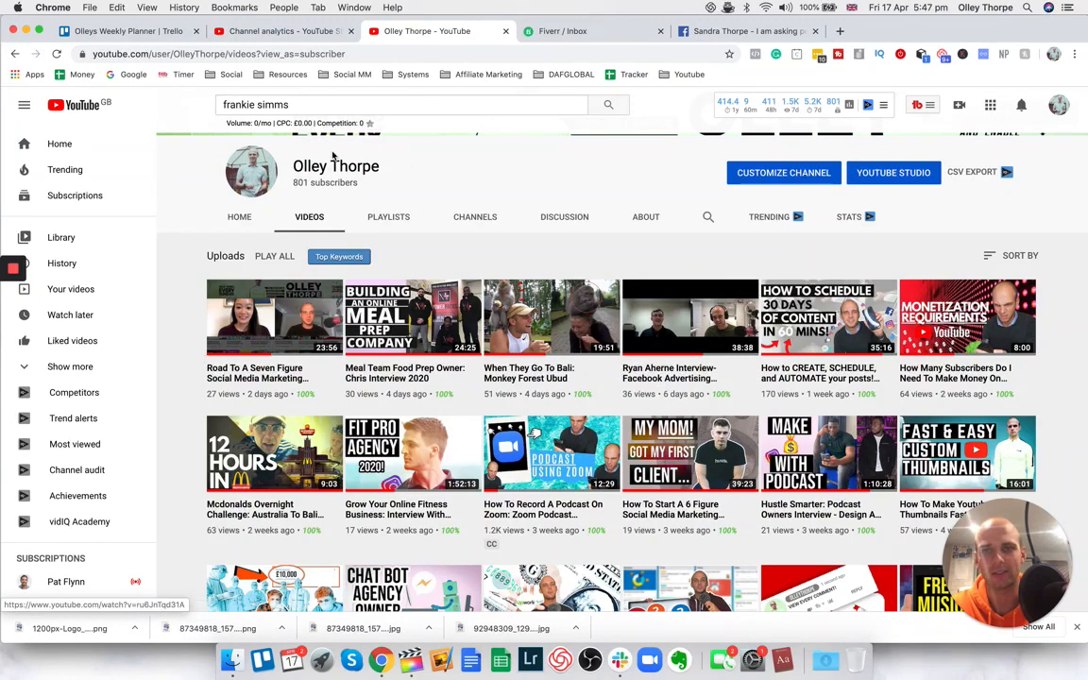
# - Return to Final Cut Pro and check the selected screenshot overlay without and with its Shape Mask
pyautogui.click(417, 661)
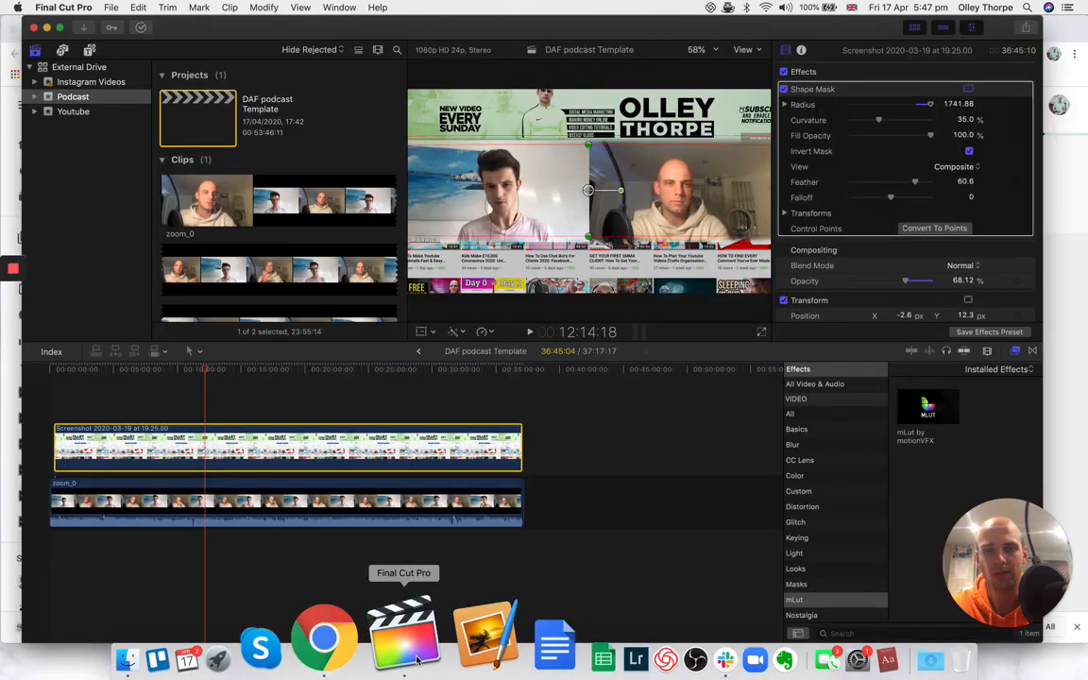
pyautogui.click(76, 416)
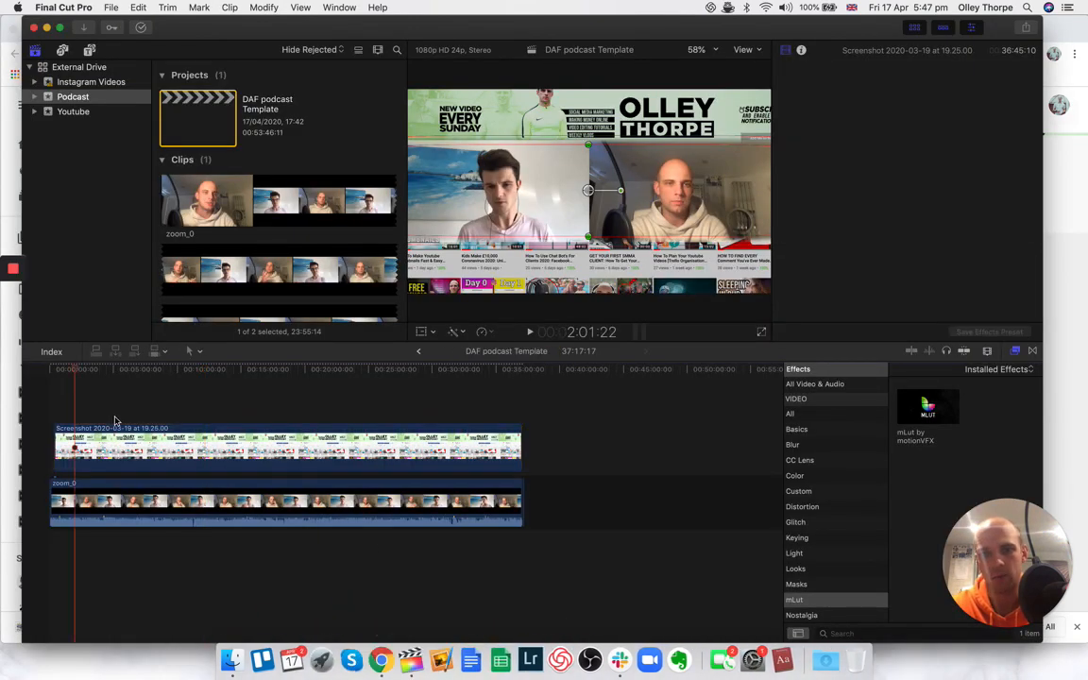
pyautogui.click(179, 444)
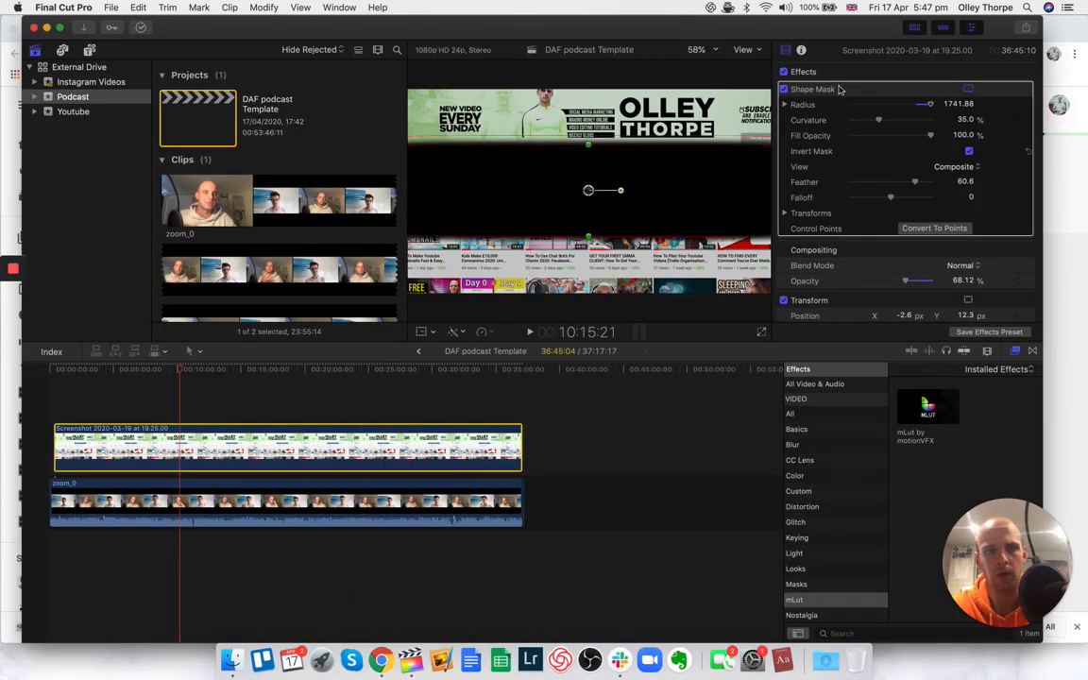
pyautogui.click(783, 89)
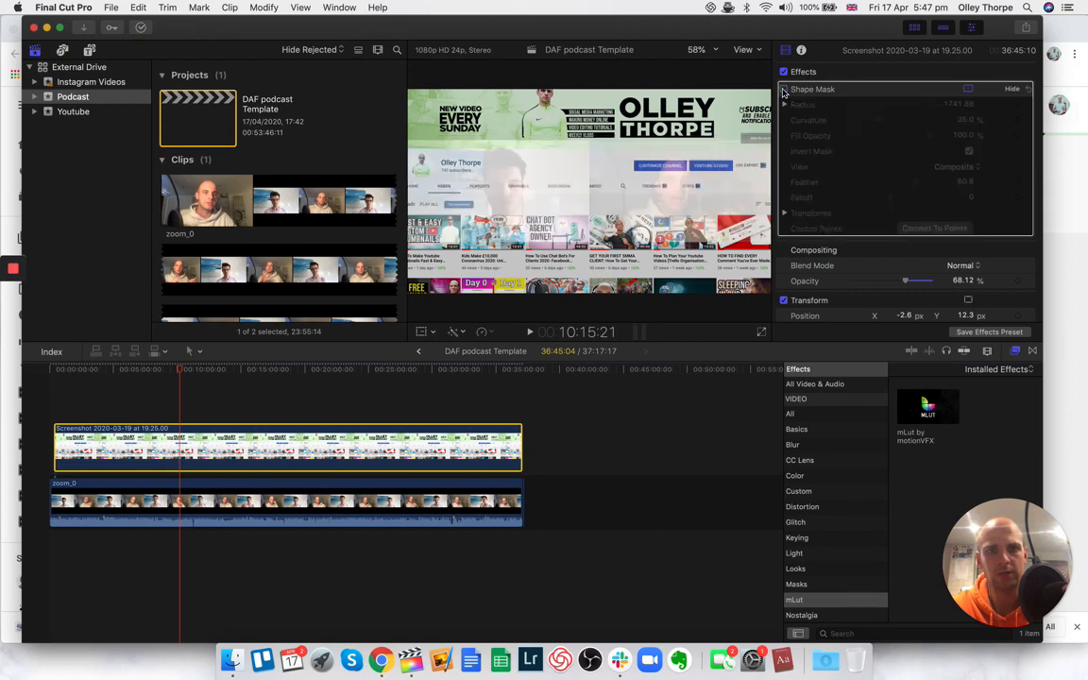
pyautogui.click(783, 89)
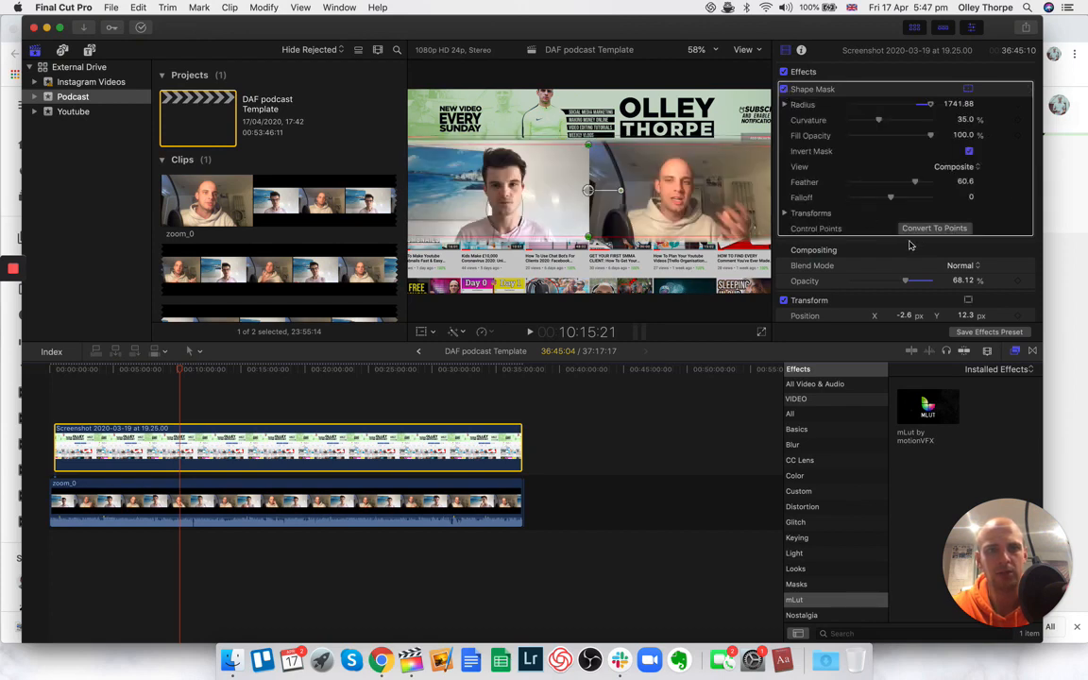
# - Set the screenshot overlay's opacity to 75.71% and make its Shape Mask slightly taller around the two speakers
pyautogui.moveTo(905, 281); pyautogui.dragTo(990, 284)
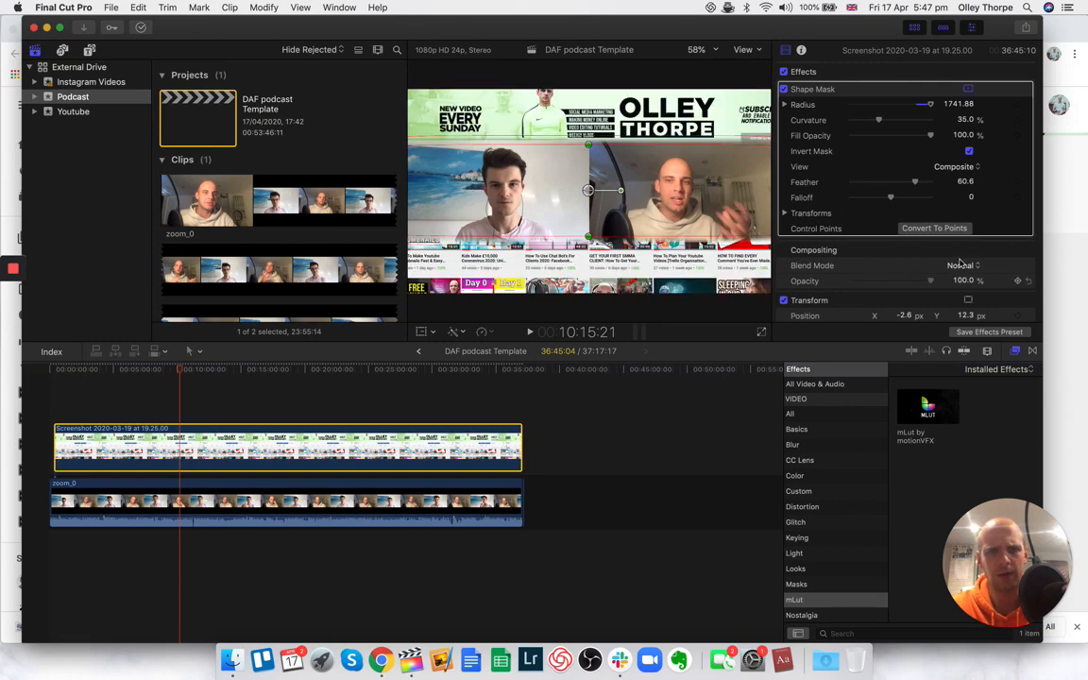
pyautogui.moveTo(921, 211); pyautogui.dragTo(913, 200)
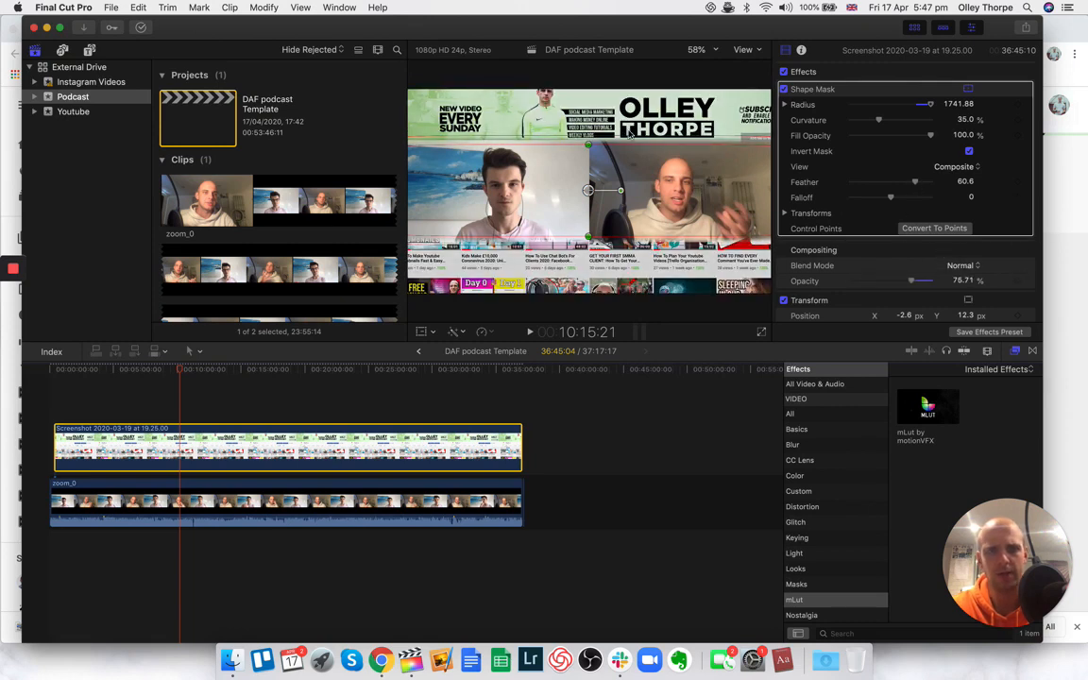
pyautogui.moveTo(588, 148)
pyautogui.mouseDown()
pyautogui.moveTo(590, 43)
pyautogui.moveTo(597, 147)
pyautogui.mouseUp()
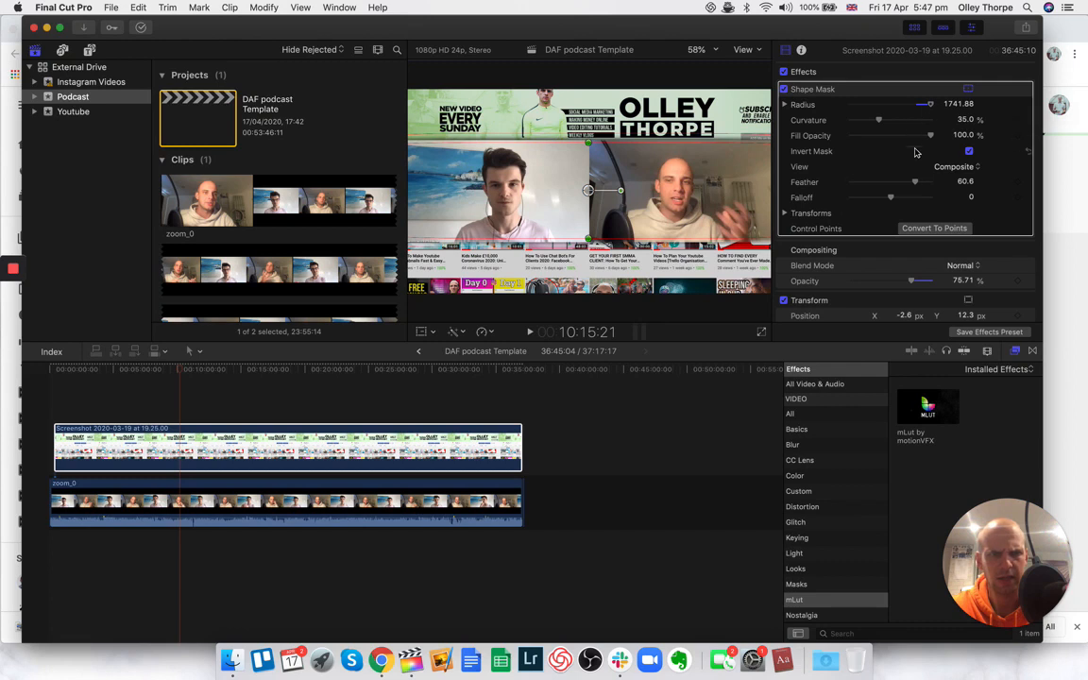
# - Soften the Shape Mask edge with a feather of 45.0 and check the frame at 5:32:07
pyautogui.moveTo(915, 188); pyautogui.dragTo(881, 183)
pyautogui.moveTo(878, 233); pyautogui.dragTo(926, 245)
pyautogui.moveTo(916, 244); pyautogui.dragTo(909, 243)
pyautogui.click(121, 378)
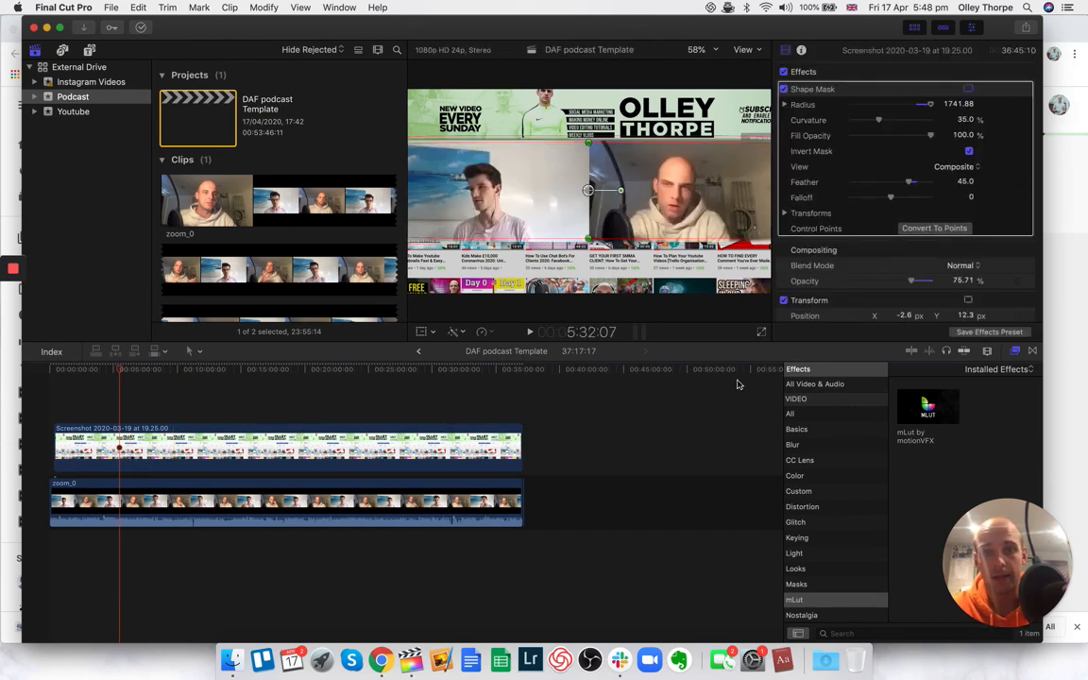
# - Share the project as a Master File titled "Design a future podcast -" followed by the guest's first name, and continue to saving
pyautogui.click(1025, 27)
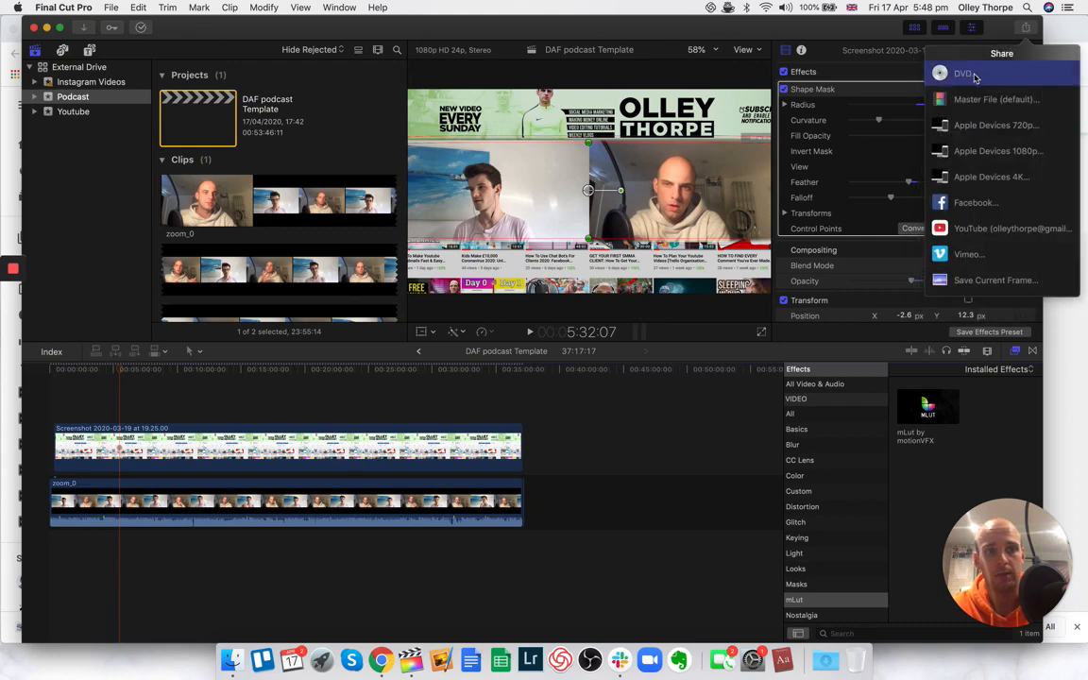
pyautogui.click(976, 106)
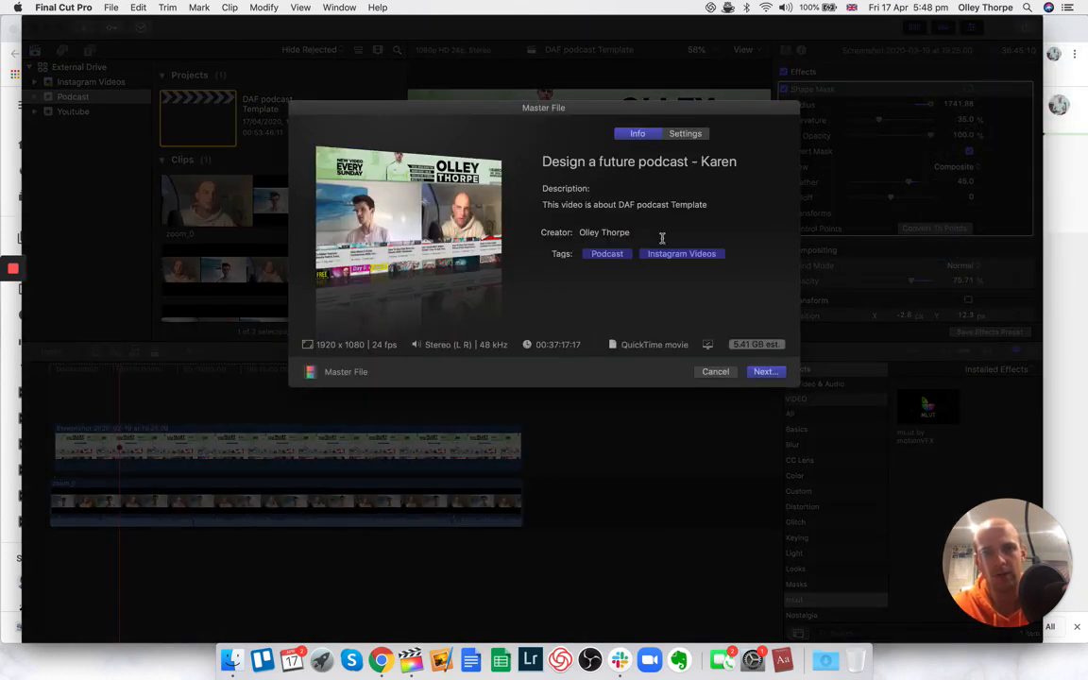
pyautogui.click(746, 163)
pyautogui.press('BackSpace')
pyautogui.press('BackSpace')
pyautogui.press('BackSpace')
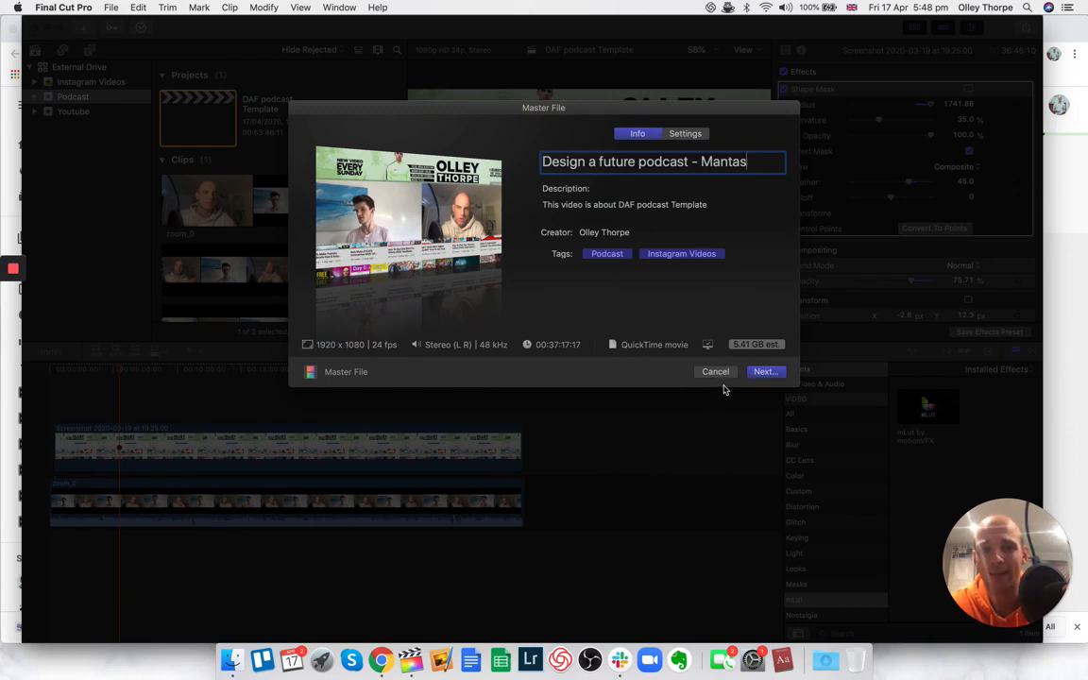
pyautogui.press('Return')
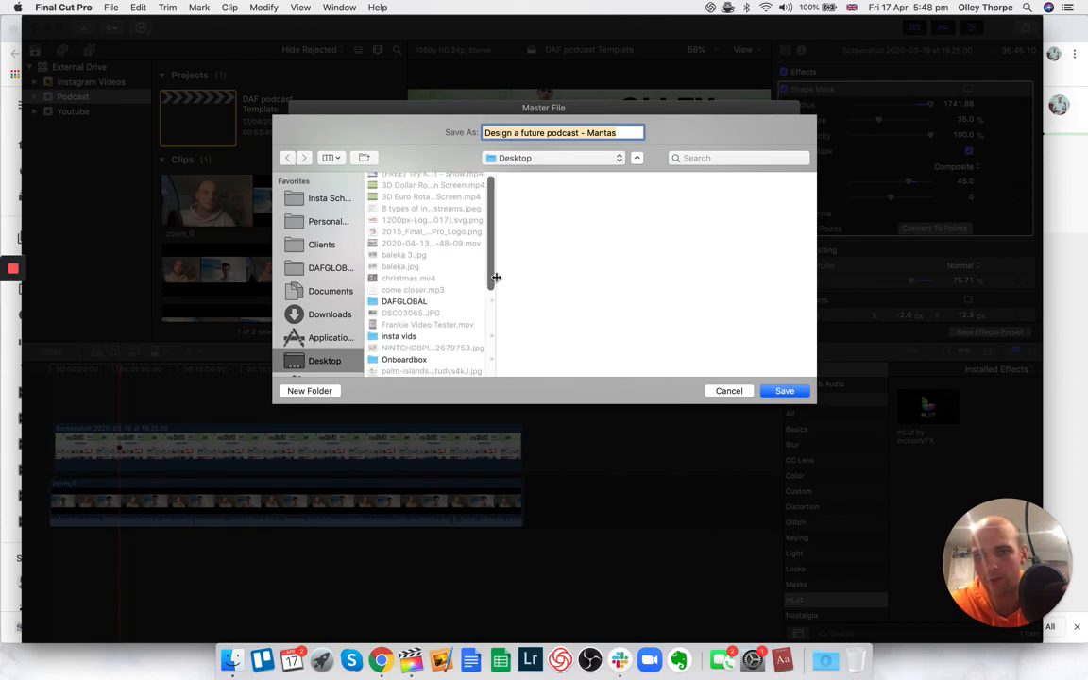
# - Save the master file on the external drive in YOUTUBE VIDEOS > Design A Future Podcast > Ready To Upload
pyautogui.scroll(-5, 444, 283)
pyautogui.scroll(-5, 302, 302)
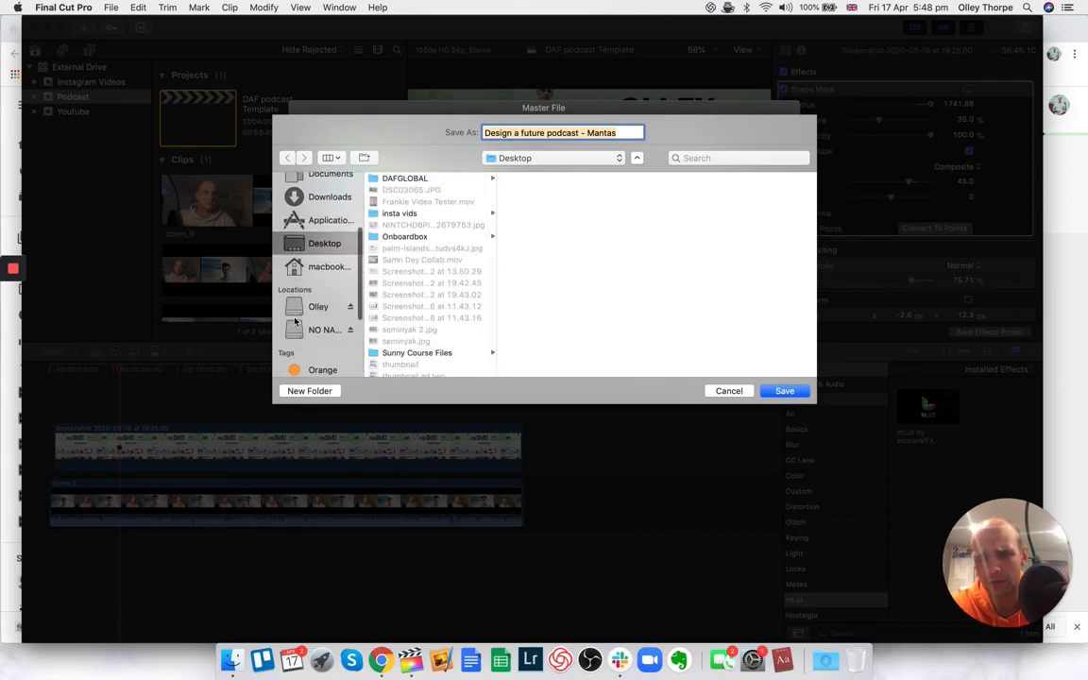
pyautogui.click(308, 308)
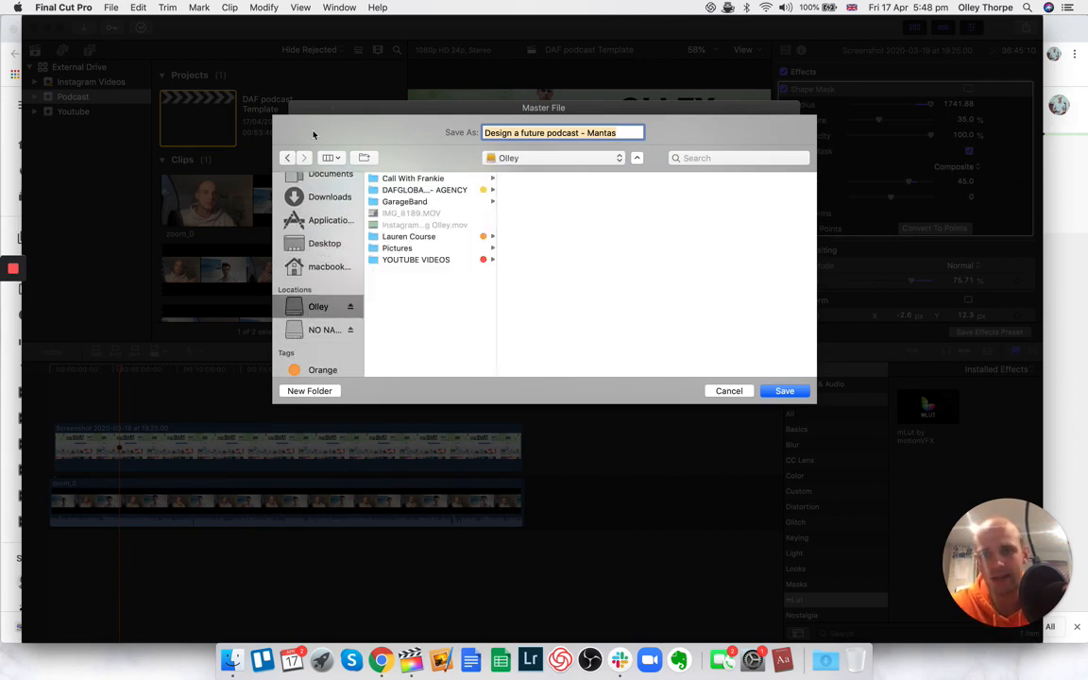
pyautogui.click(394, 190)
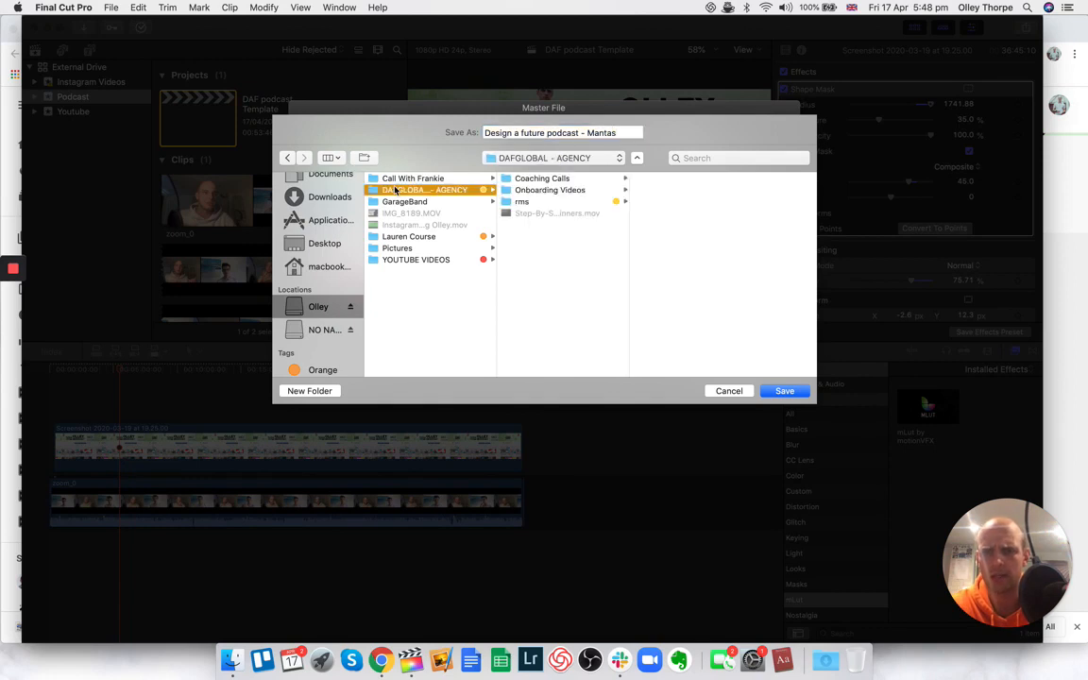
pyautogui.click(416, 261)
pyautogui.click(555, 202)
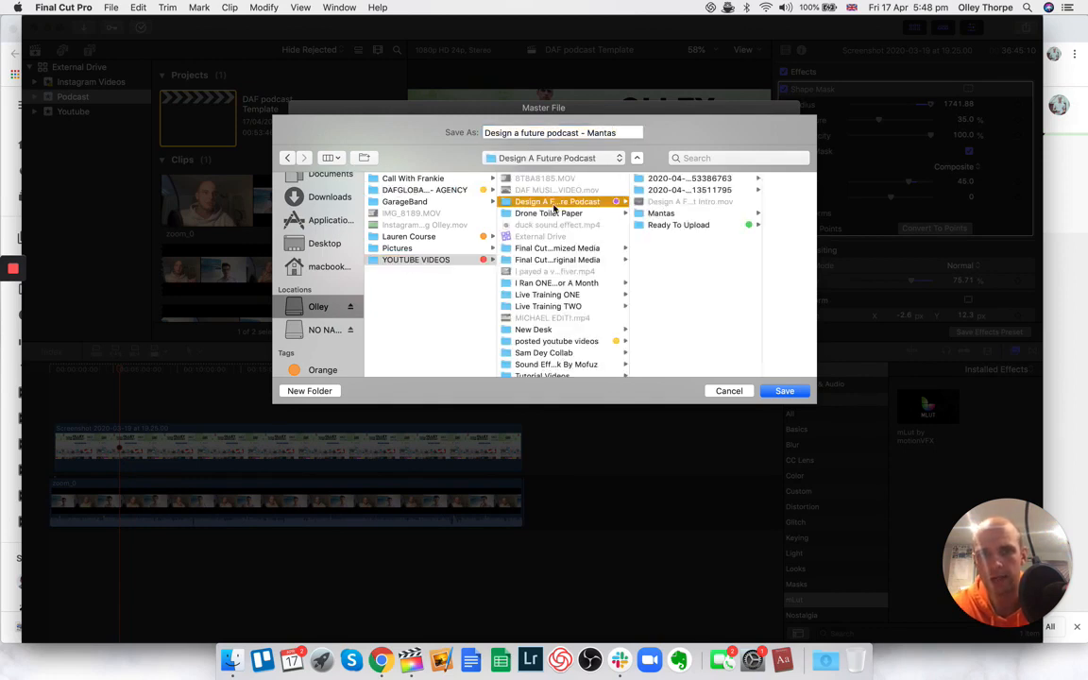
pyautogui.click(670, 226)
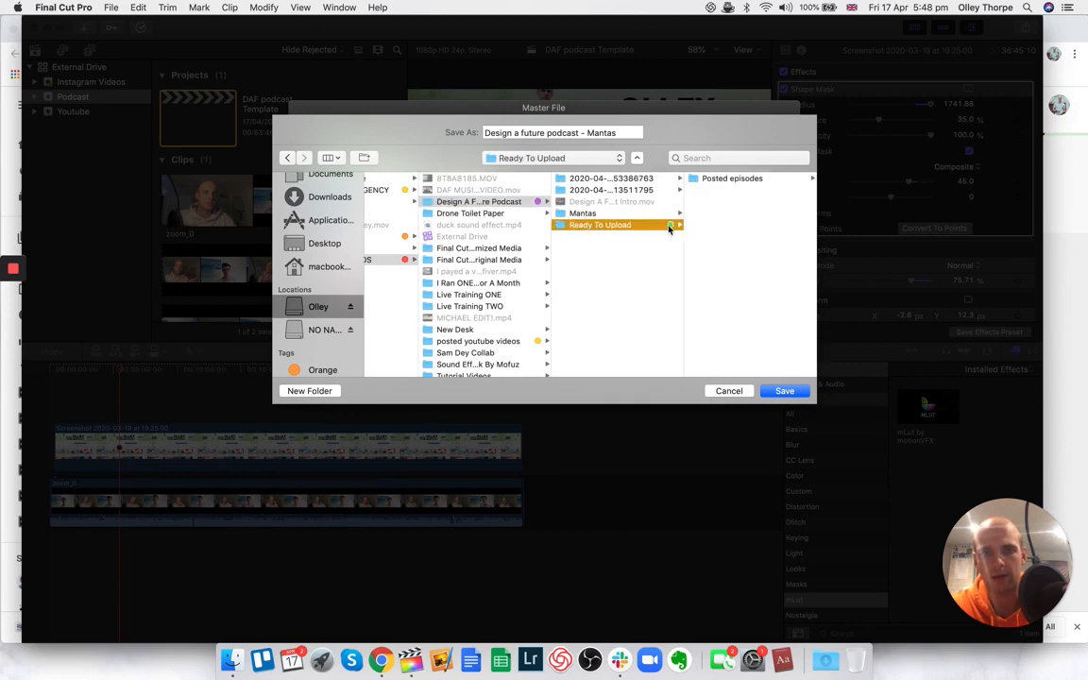
pyautogui.click(626, 134)
pyautogui.press('Return')
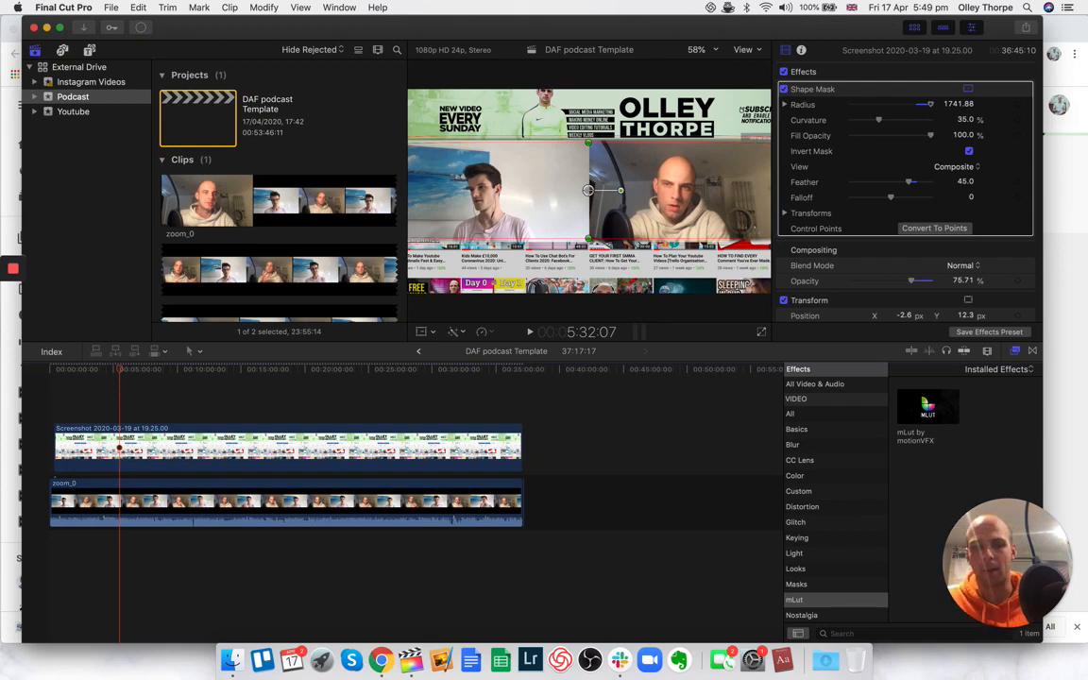
pyautogui.click(1003, 530)
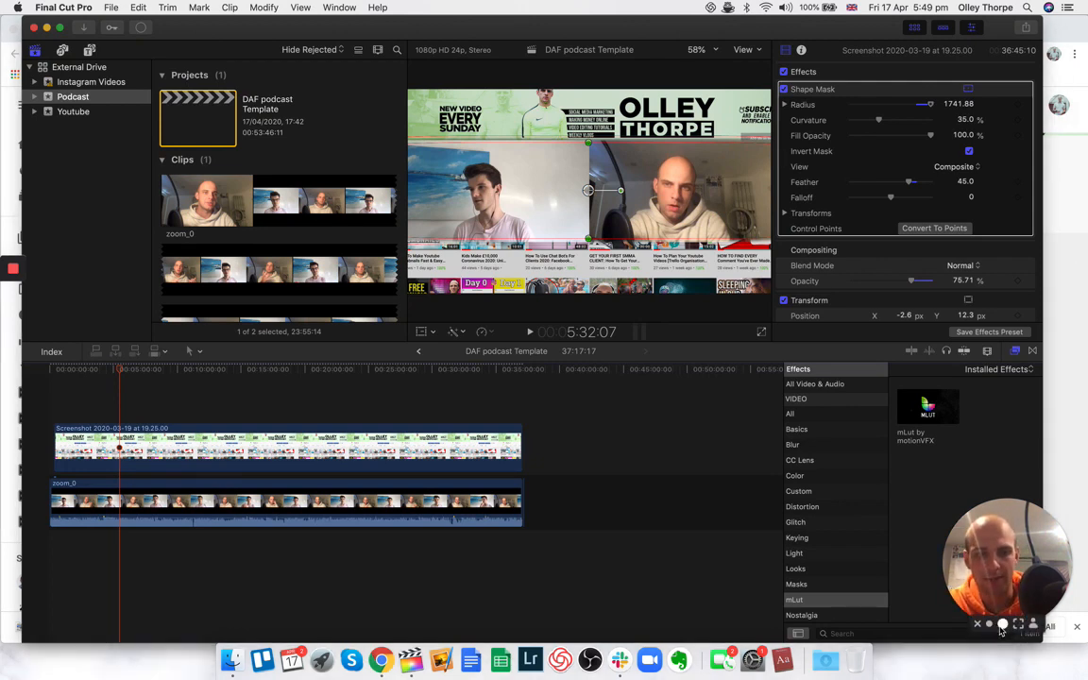
pyautogui.moveTo(1003, 531); pyautogui.dragTo(943, 495)
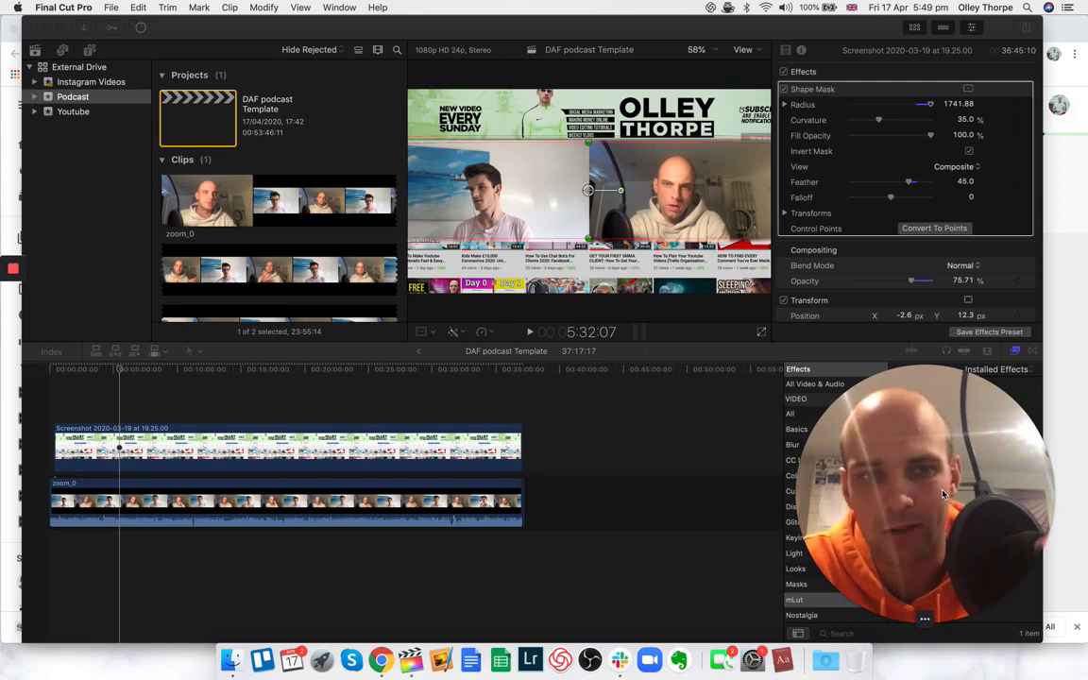
# - Show the clips of the Instagram Videos event in the External Drive library
pyautogui.click(128, 564)
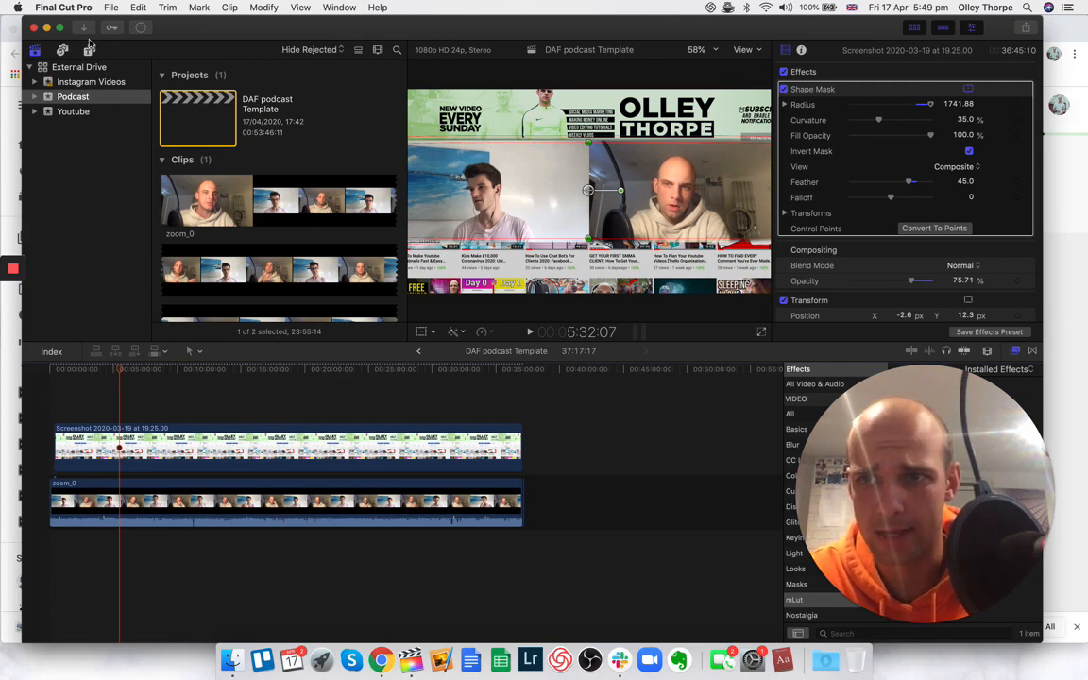
pyautogui.click(91, 82)
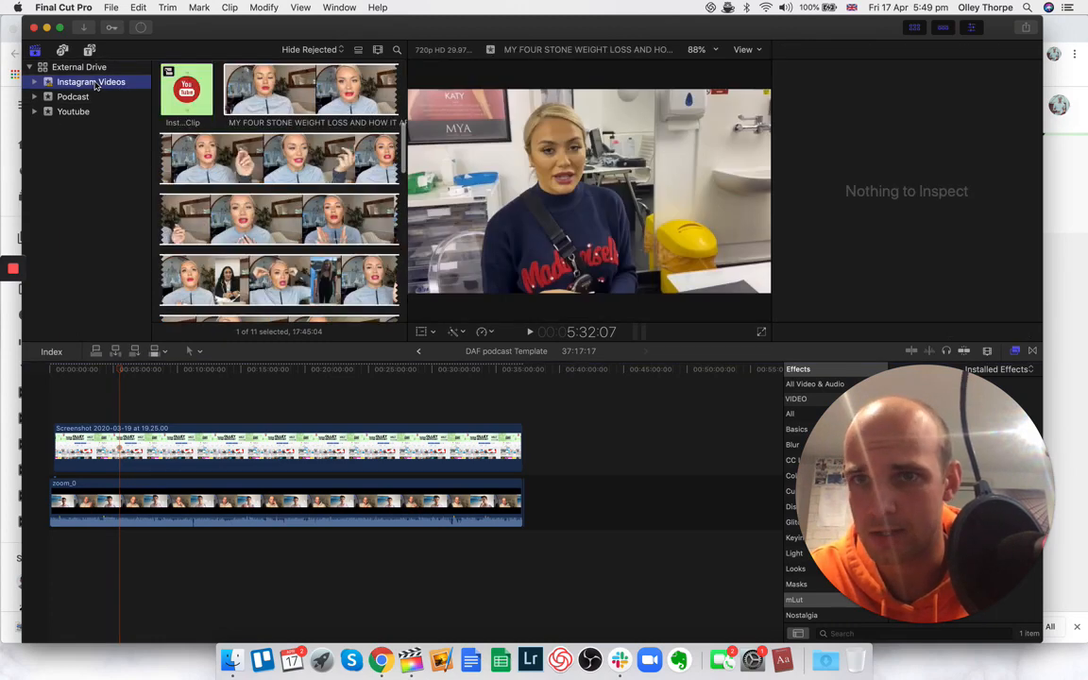
# - Open the Instagram Template project from the Instagram Videos event and enlarge its clips in the timeline
pyautogui.scroll(5, 271, 168)
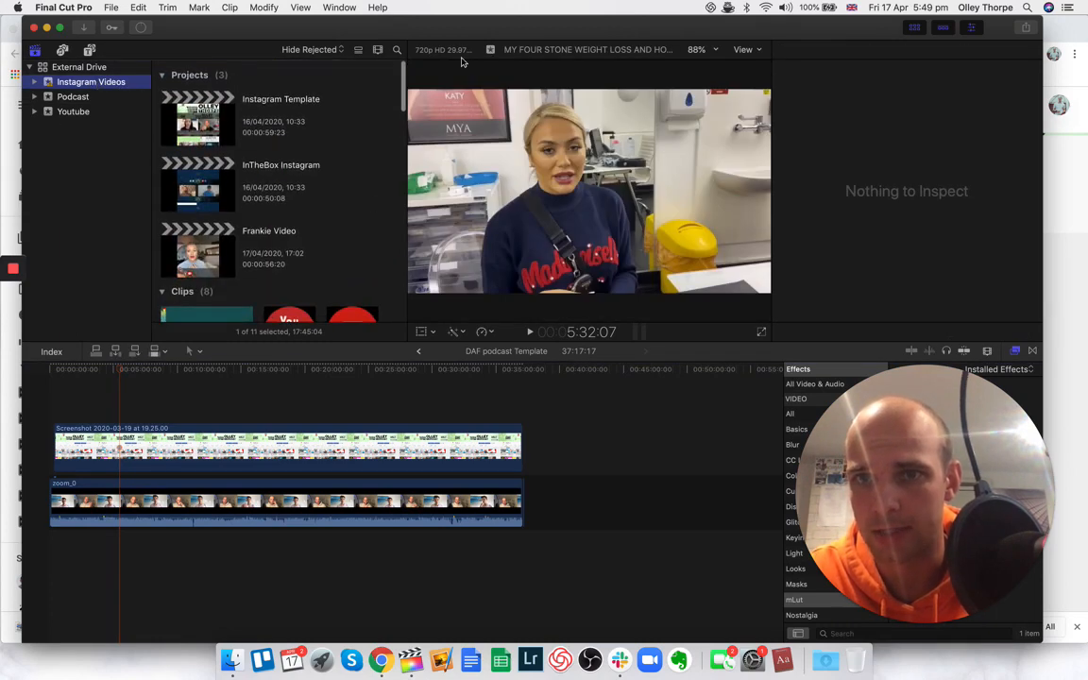
pyautogui.doubleClick(199, 136)
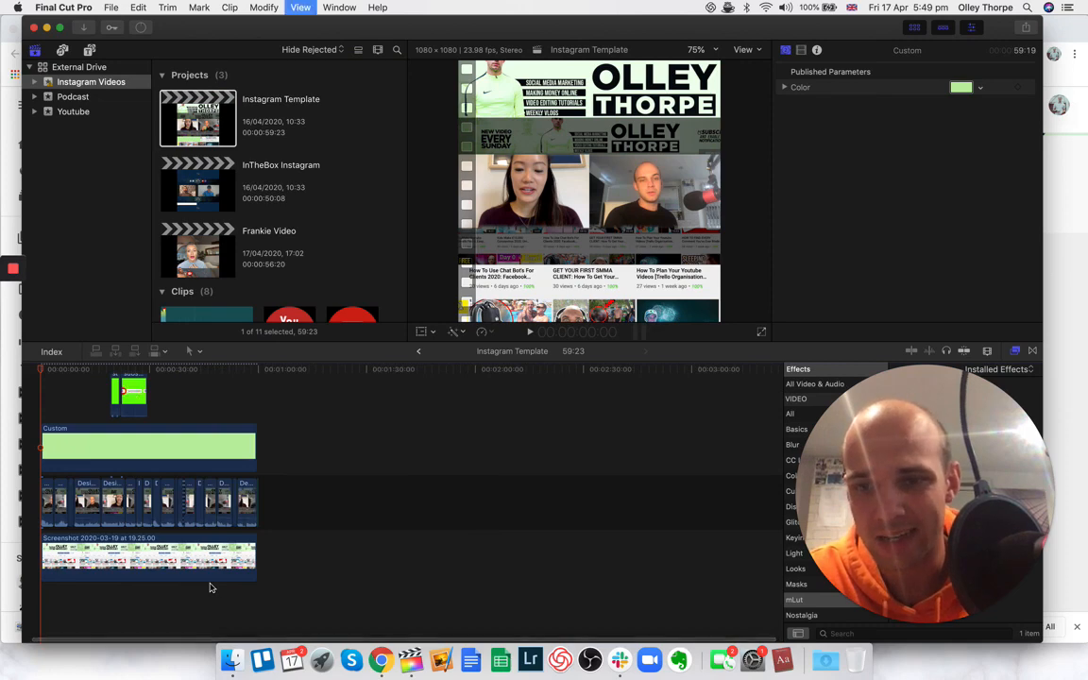
pyautogui.press('super+equal')
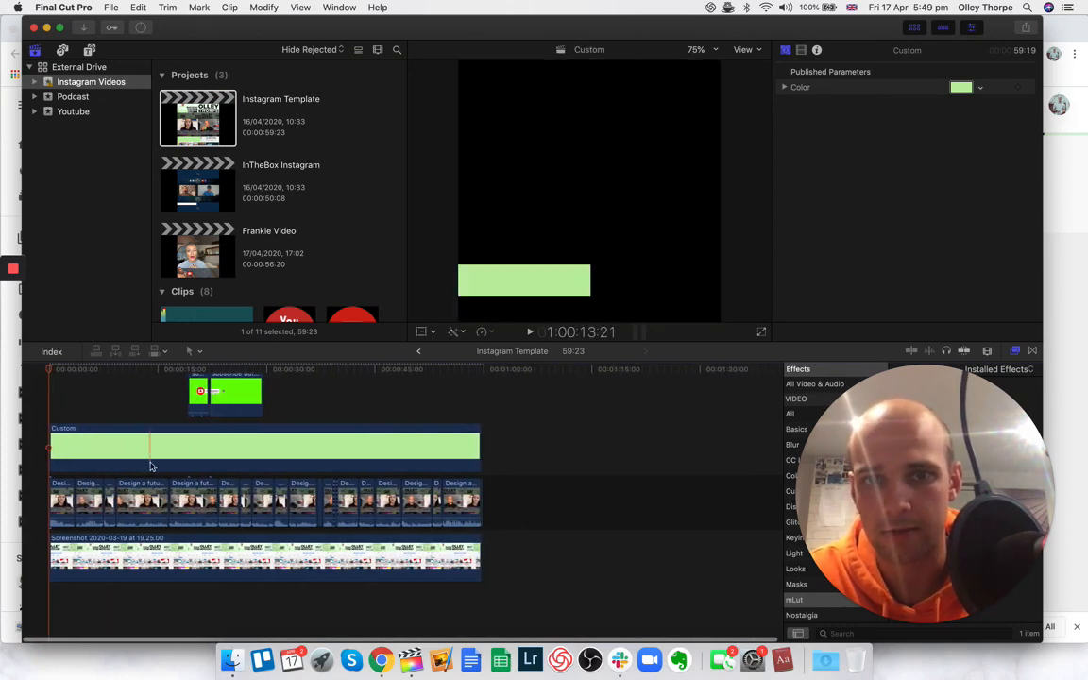
pyautogui.click(111, 7)
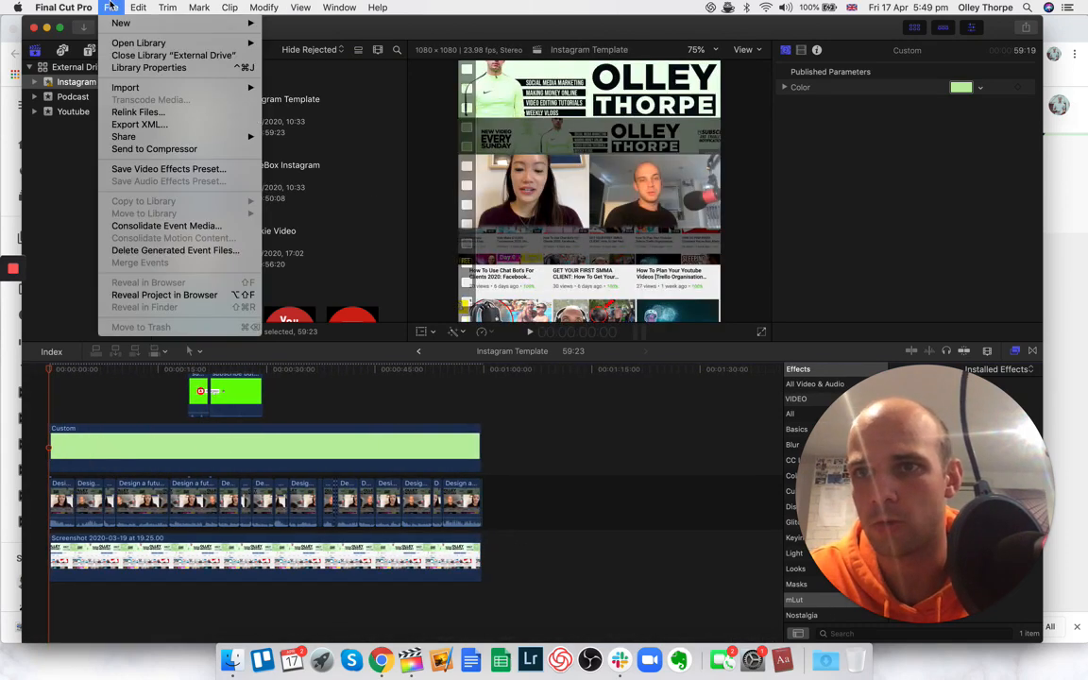
pyautogui.moveTo(111, 26)
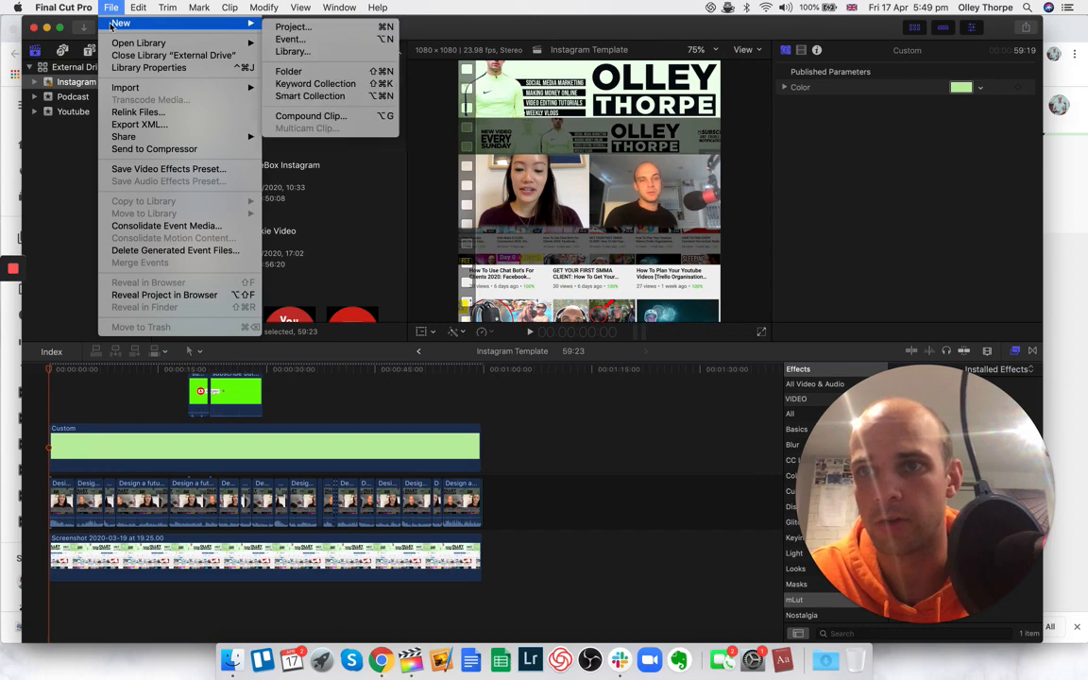
pyautogui.click(287, 26)
pyautogui.click(490, 121)
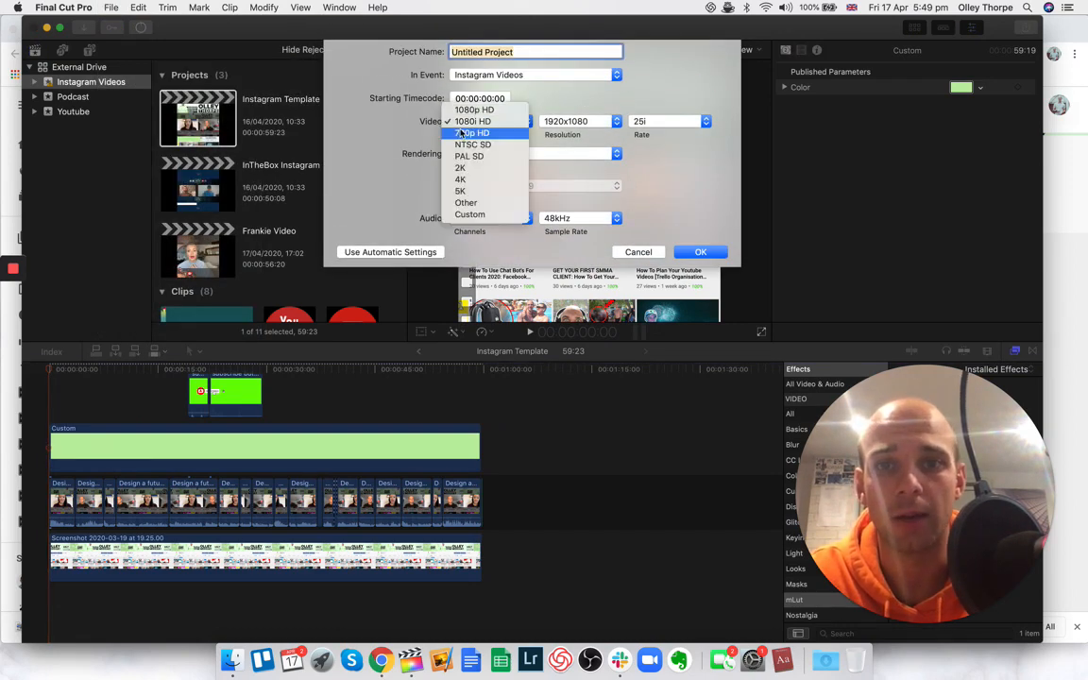
pyautogui.click(472, 213)
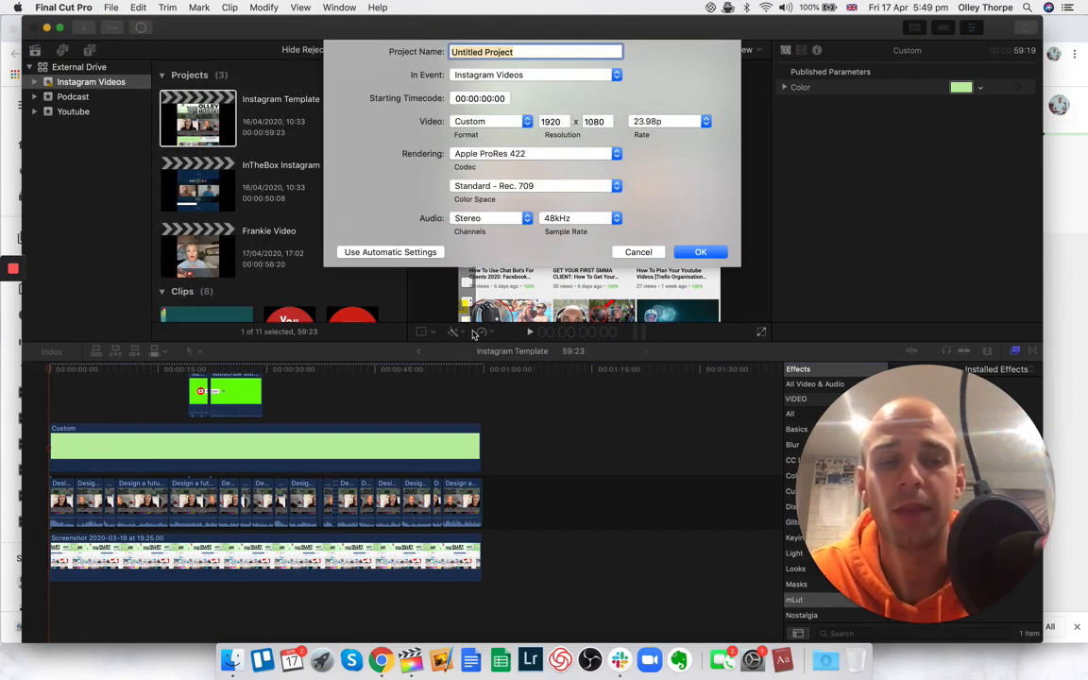
pyautogui.click(561, 121)
pyautogui.press('BackSpace')
pyautogui.press('BackSpace')
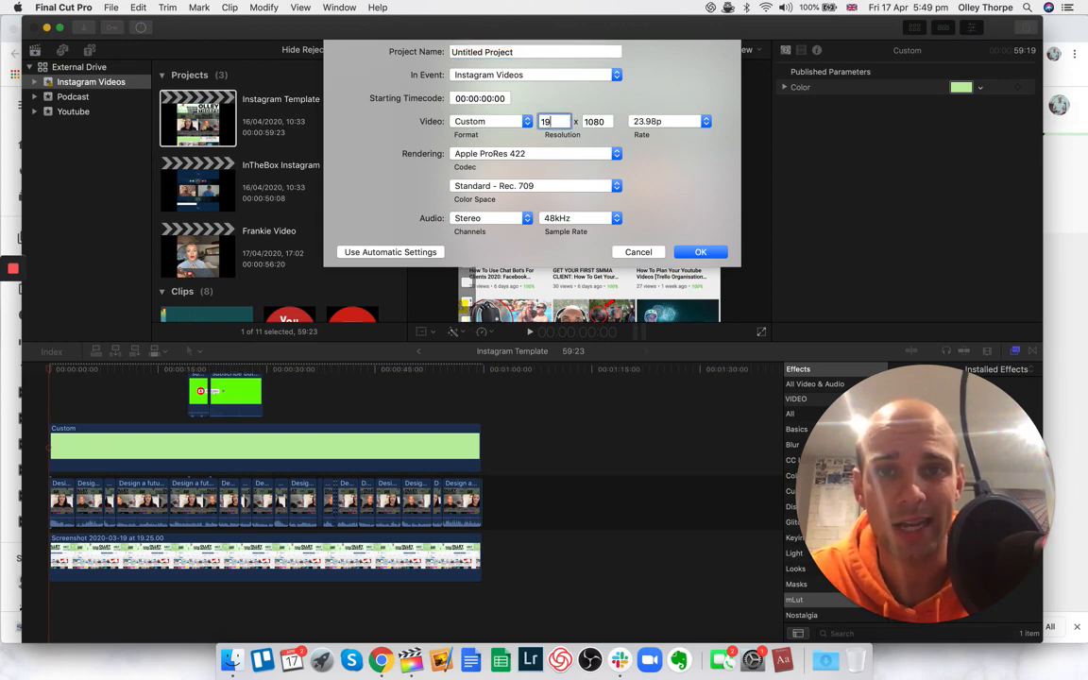
pyautogui.click(637, 252)
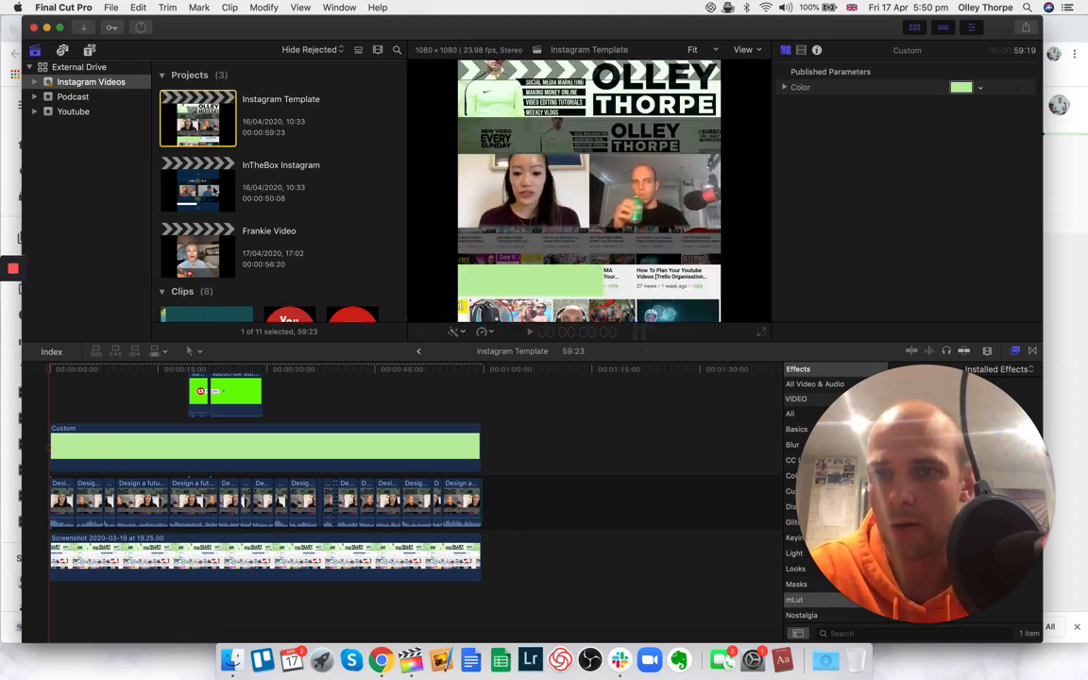
# - View the layout of the InTheBox Instagram project at 11:02, and return to the Instagram Template project
pyautogui.doubleClick(214, 191)
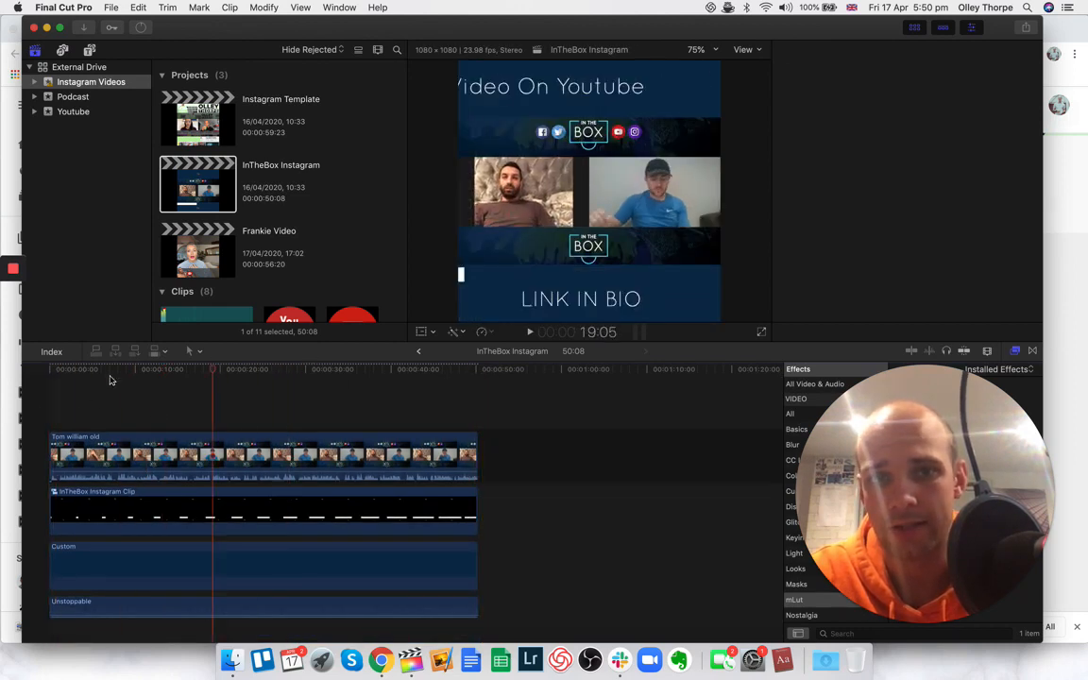
pyautogui.click(143, 455)
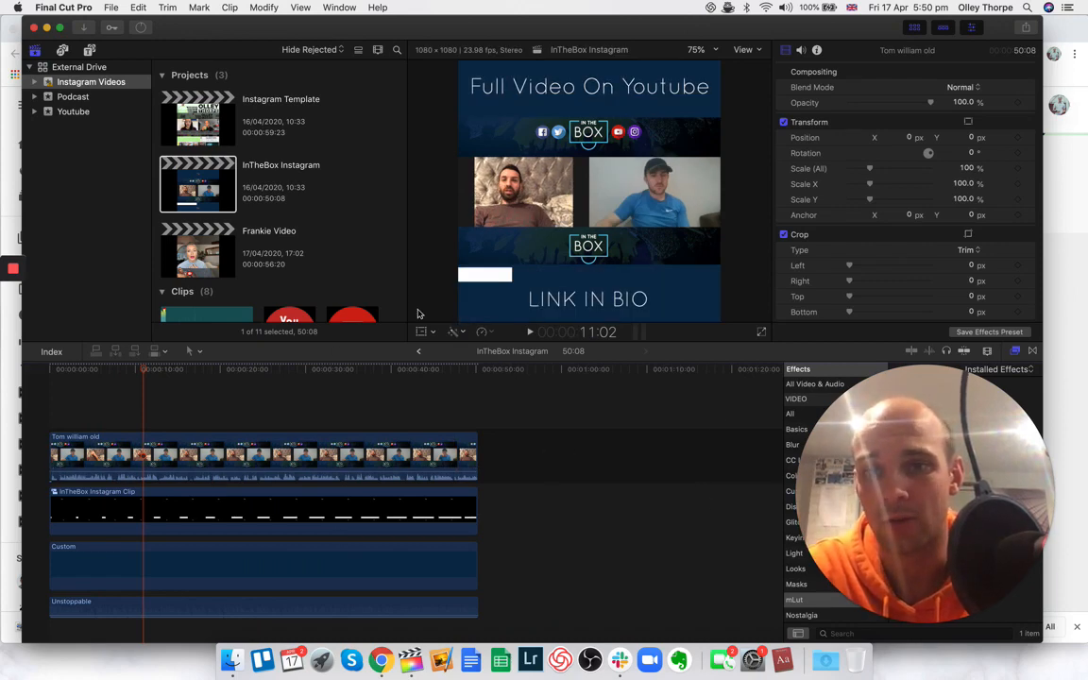
pyautogui.doubleClick(196, 119)
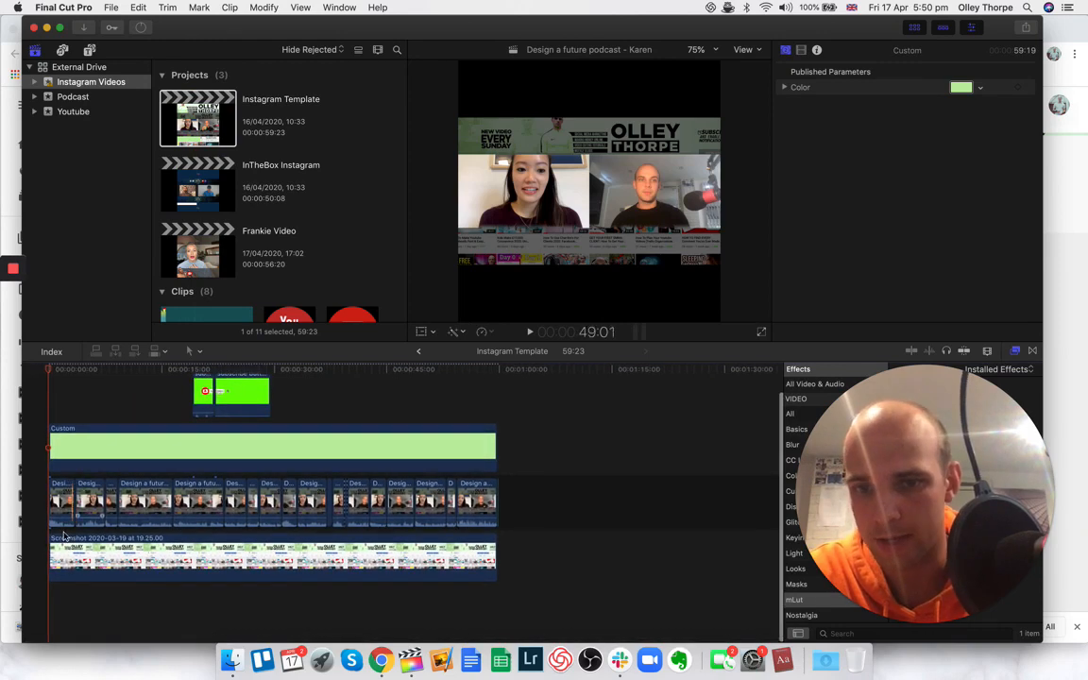
# - Switch to Finder and open YOUTUBE VIDEOS > Design A Future Podcast > Ready To Upload > Posted episodes on the external drive
pyautogui.click(231, 659)
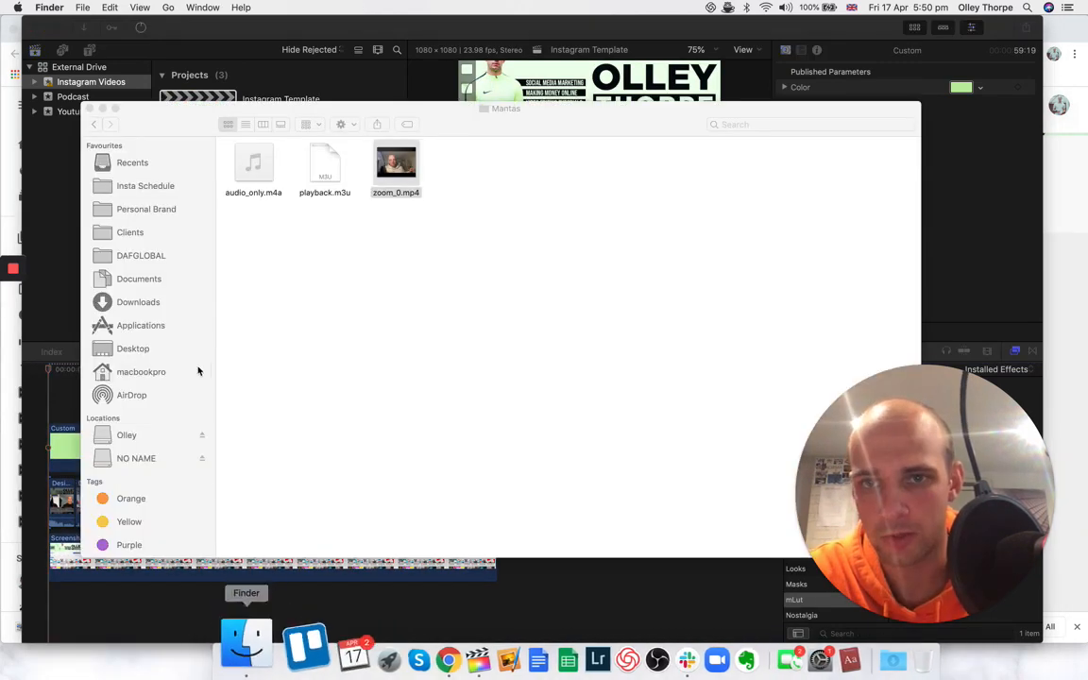
pyautogui.click(165, 438)
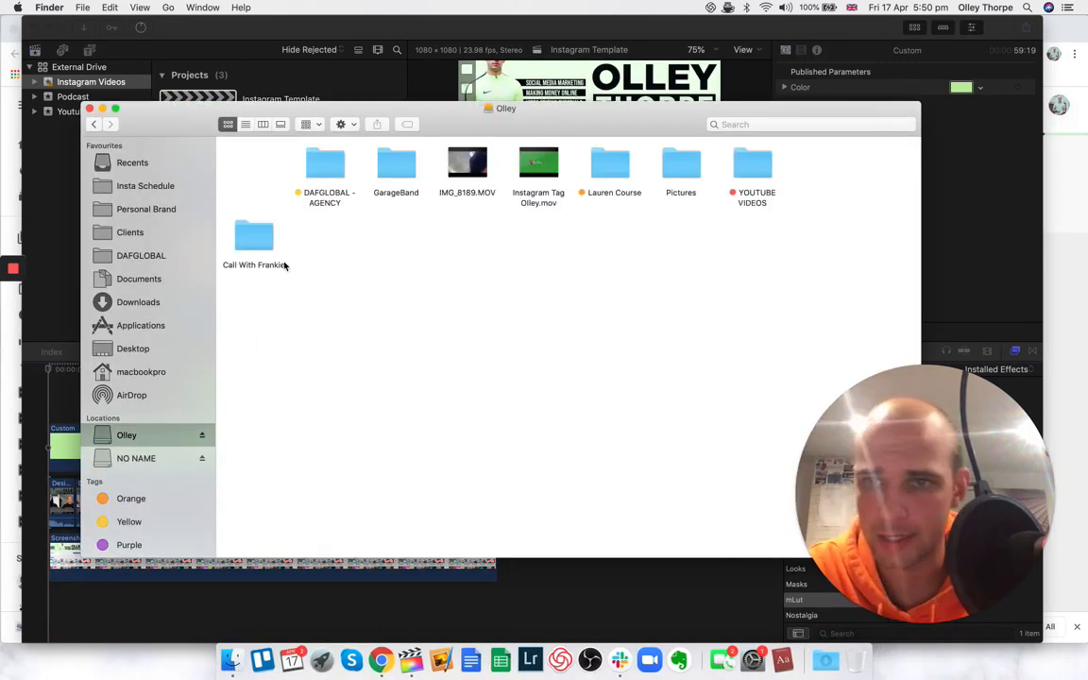
pyautogui.doubleClick(753, 165)
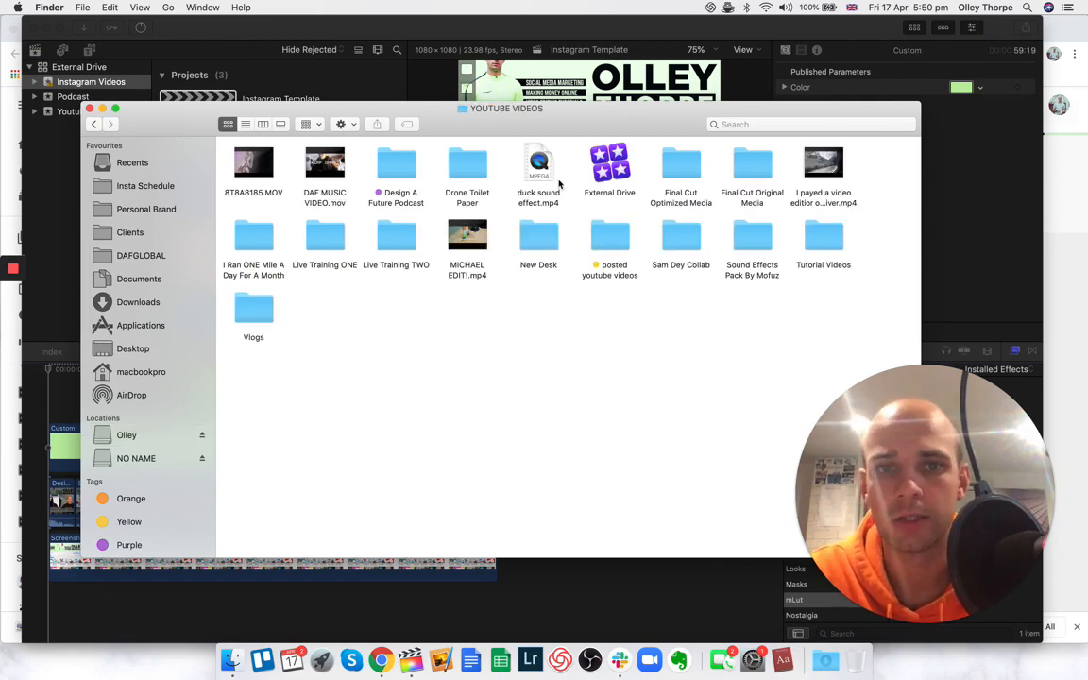
pyautogui.doubleClick(401, 169)
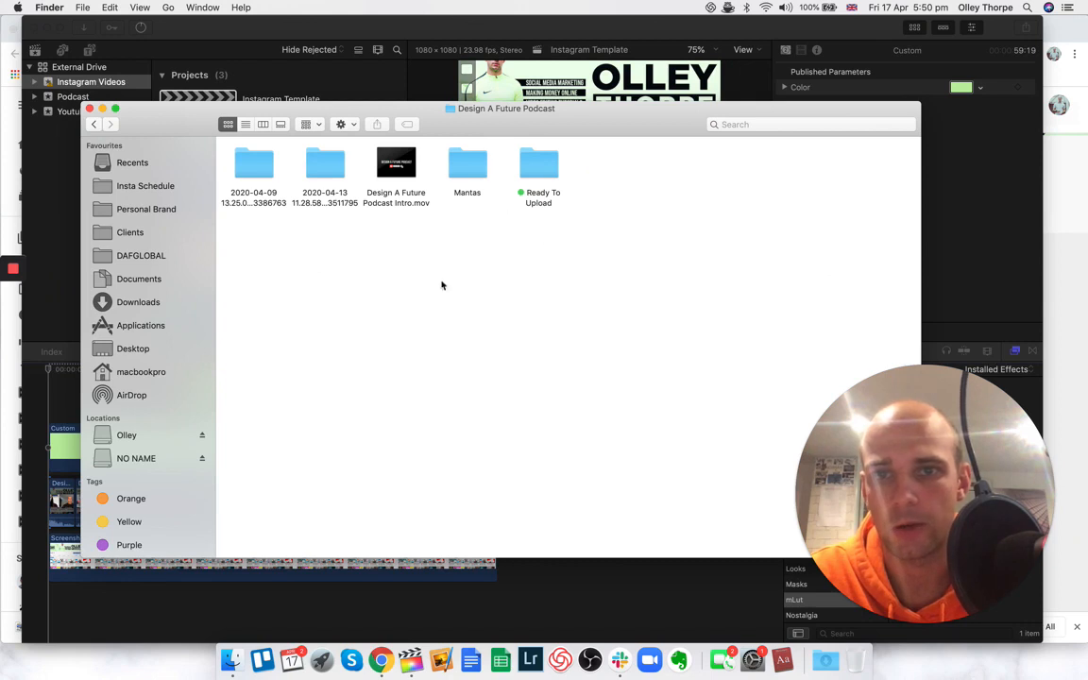
pyautogui.doubleClick(537, 170)
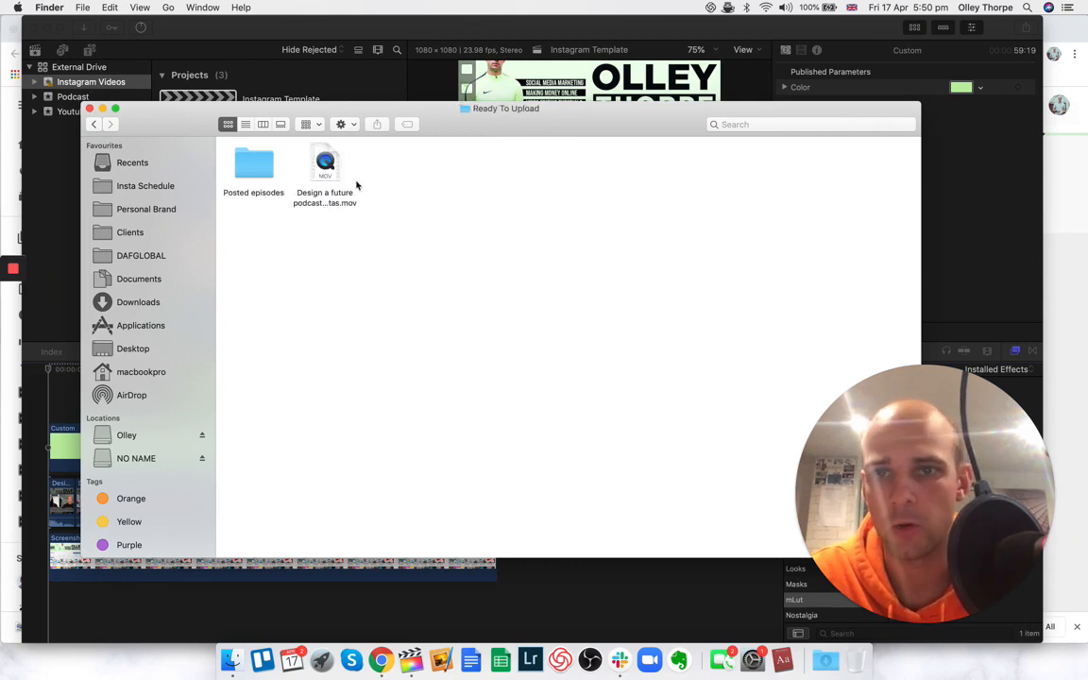
pyautogui.doubleClick(255, 166)
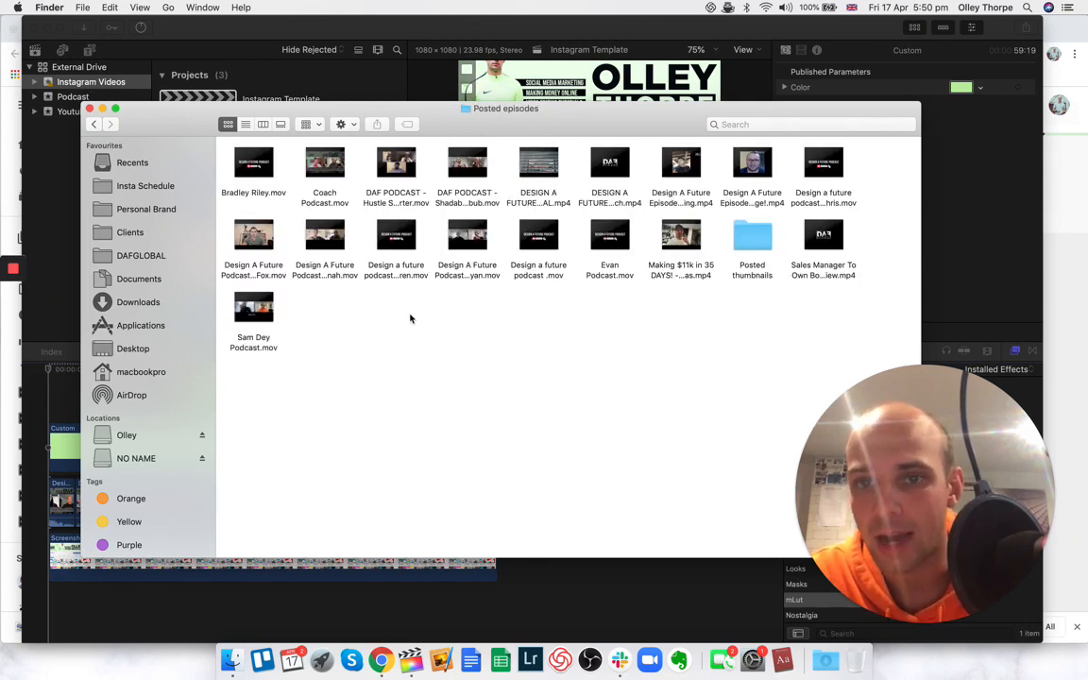
# - Append the last episode video of the Posted episodes folder to the Instagram Template timeline and place the playhead on it at 1:24:01
pyautogui.click(255, 310)
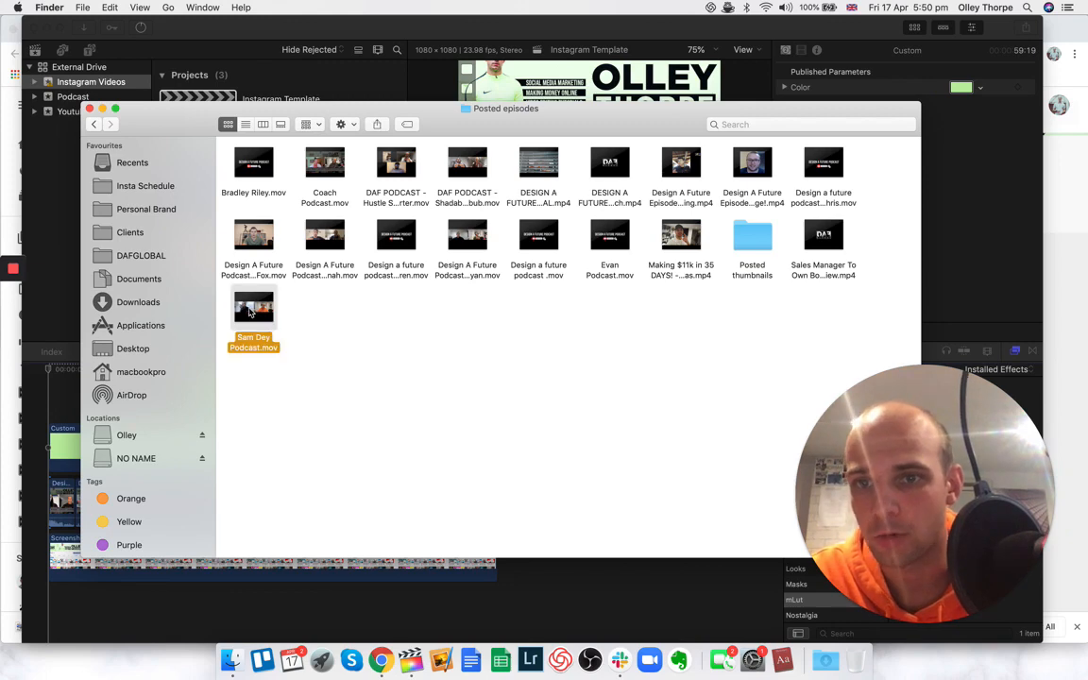
pyautogui.moveTo(253, 307); pyautogui.dragTo(522, 582)
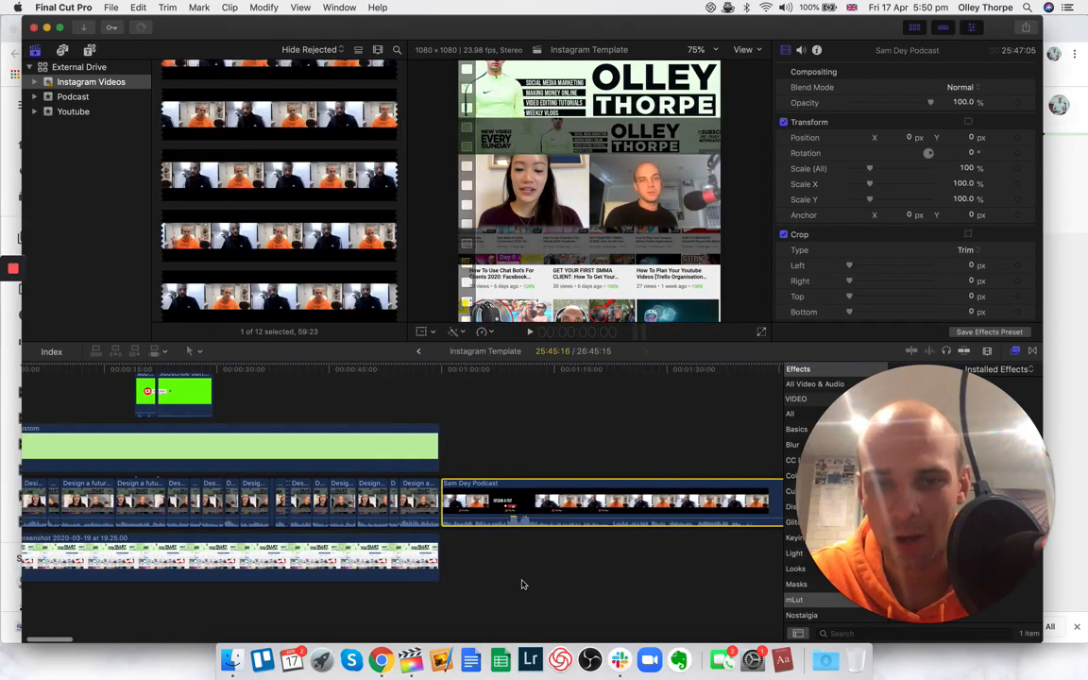
pyautogui.hscroll(5, 523, 583)
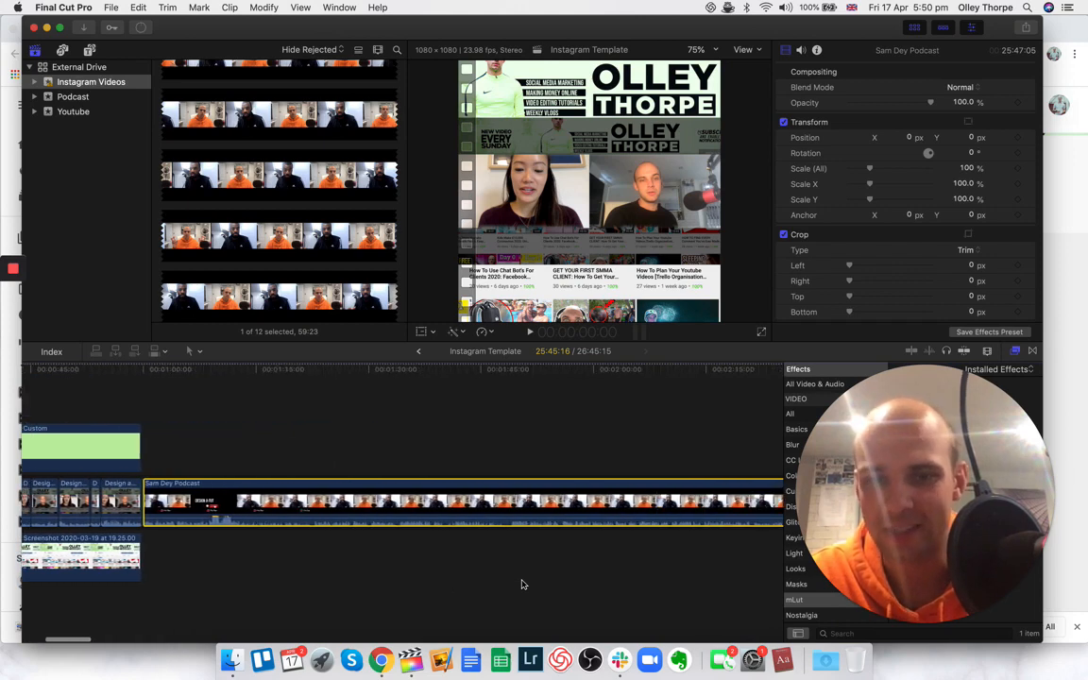
pyautogui.click(317, 477)
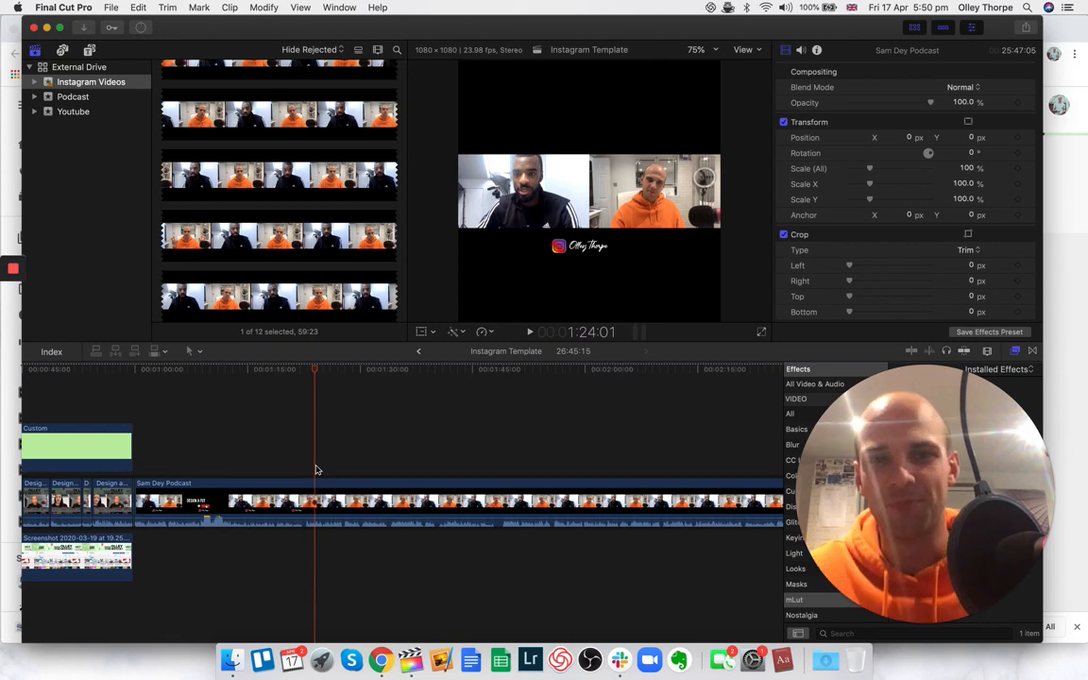
pyautogui.moveTo(810, 430); pyautogui.dragTo(634, 289)
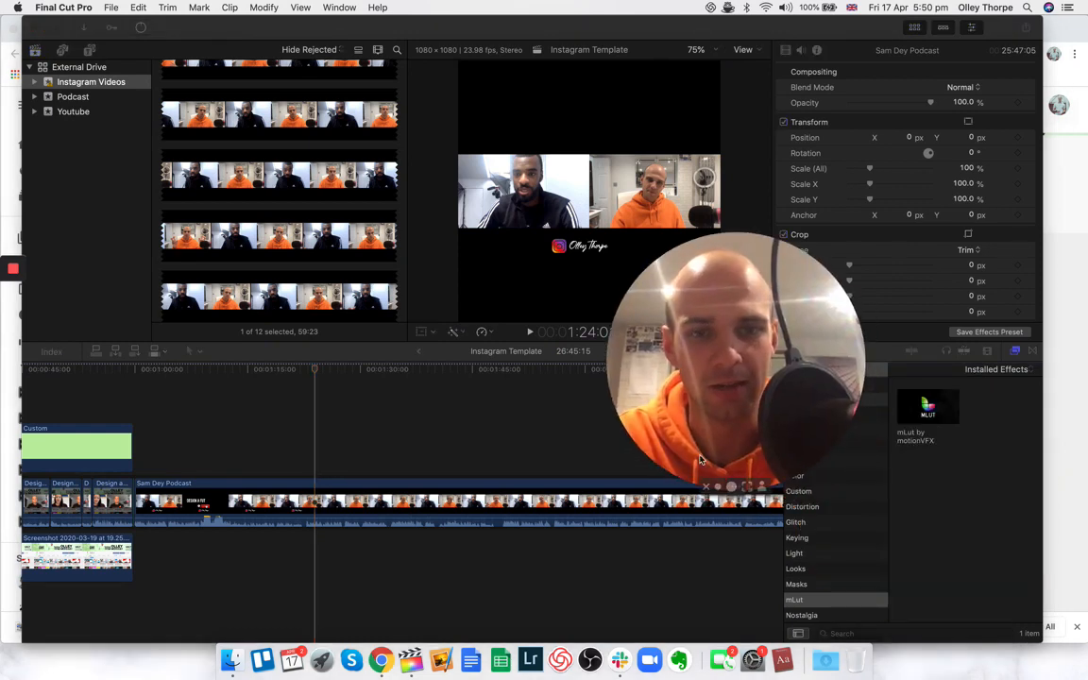
pyautogui.click(717, 486)
pyautogui.moveTo(732, 465); pyautogui.dragTo(691, 219)
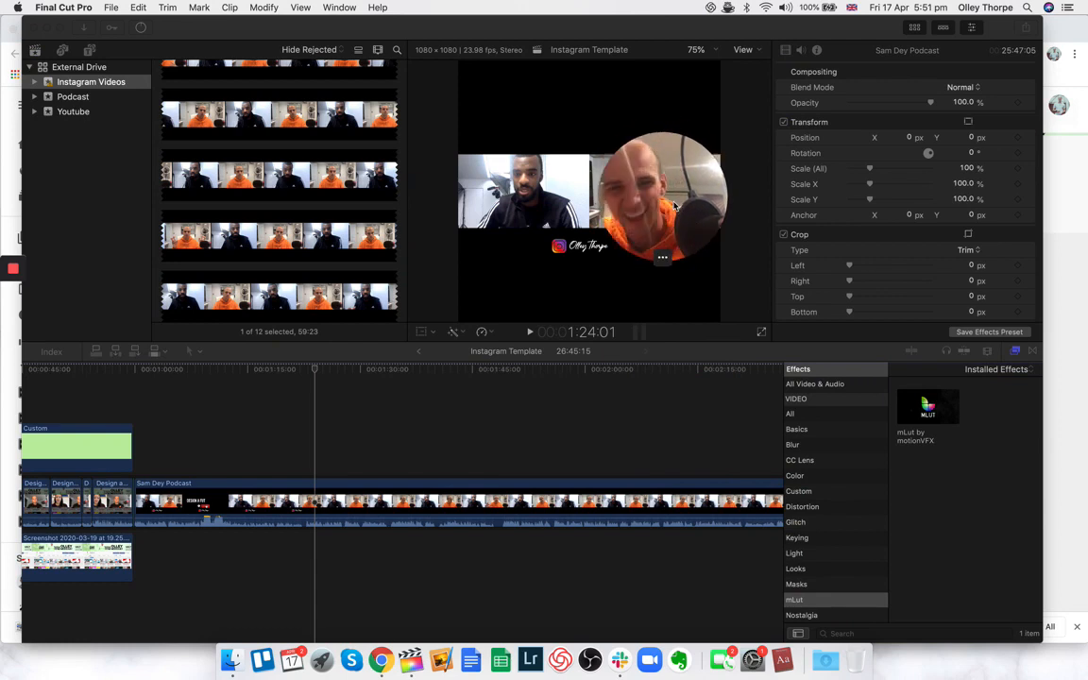
pyautogui.moveTo(676, 195); pyautogui.dragTo(1044, 570)
pyautogui.click(672, 298)
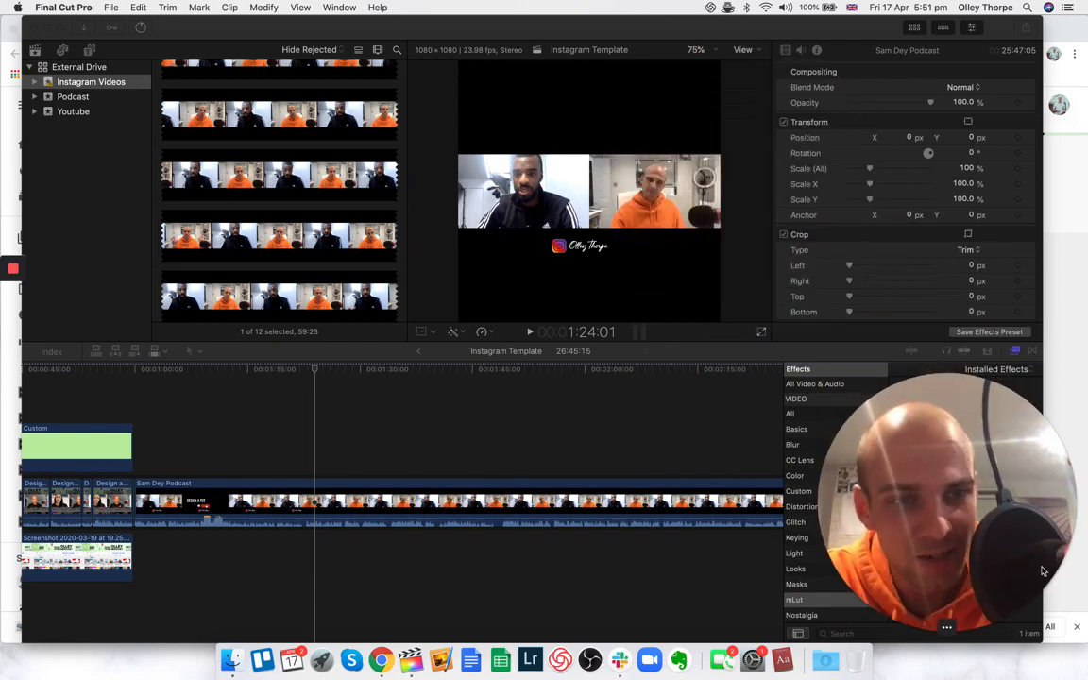
# - Skim the added episode clip for a passage suited to the Instagram video, checking the frame at 1:49:06
pyautogui.click(328, 478)
pyautogui.hscroll(5, 327, 478)
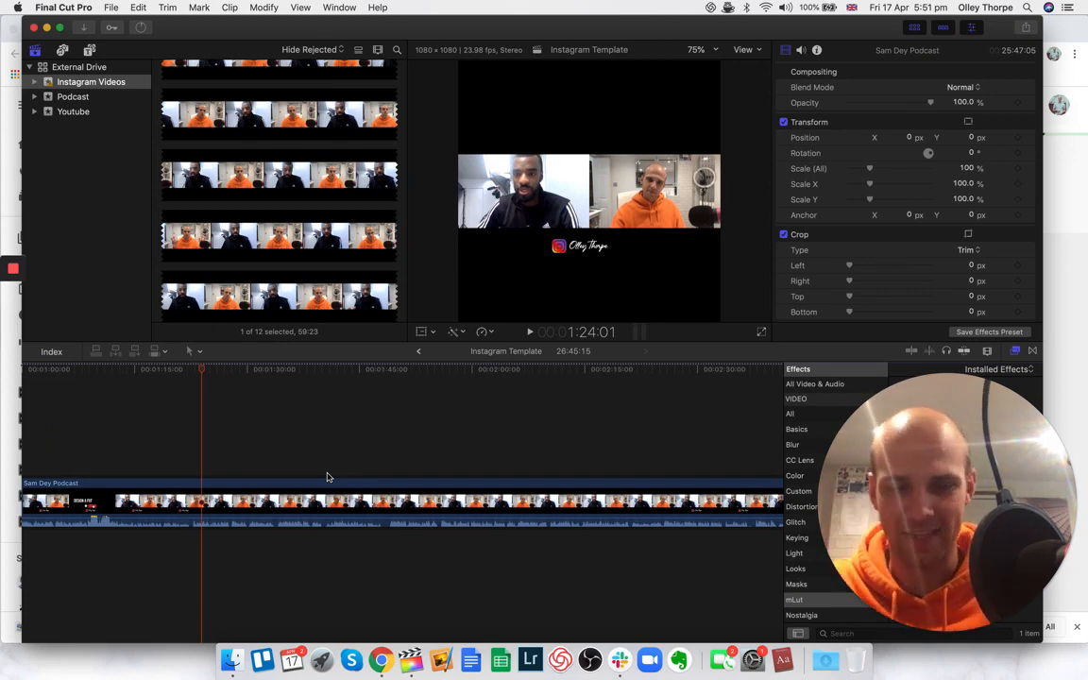
pyautogui.hscroll(3, 328, 475)
pyautogui.click(317, 465)
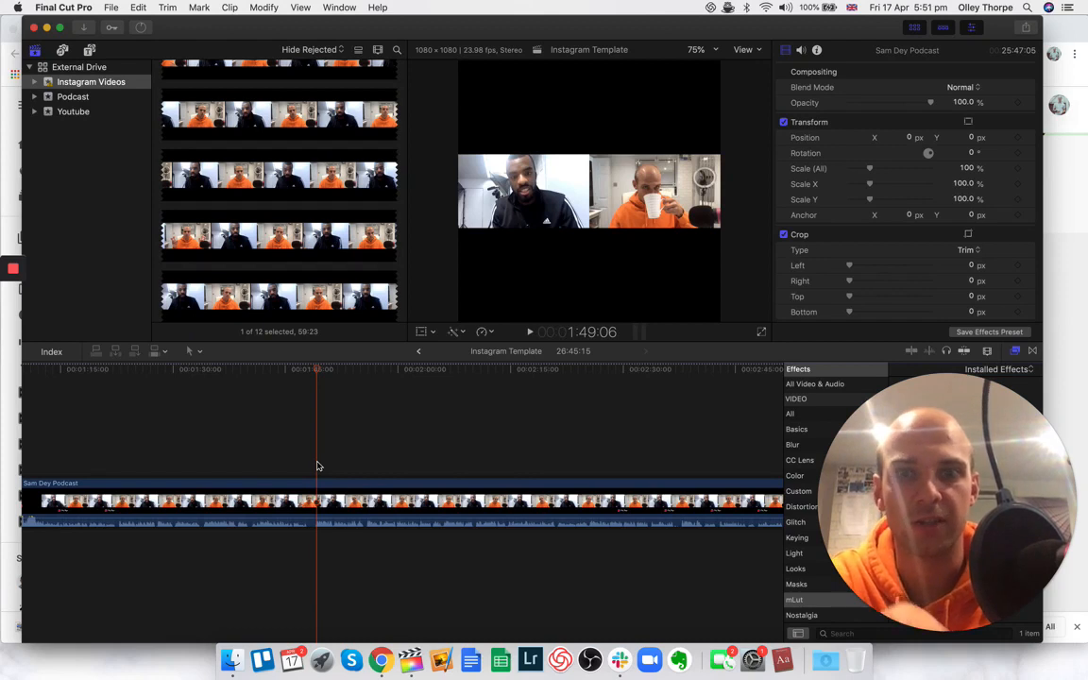
pyautogui.hscroll(5, 318, 466)
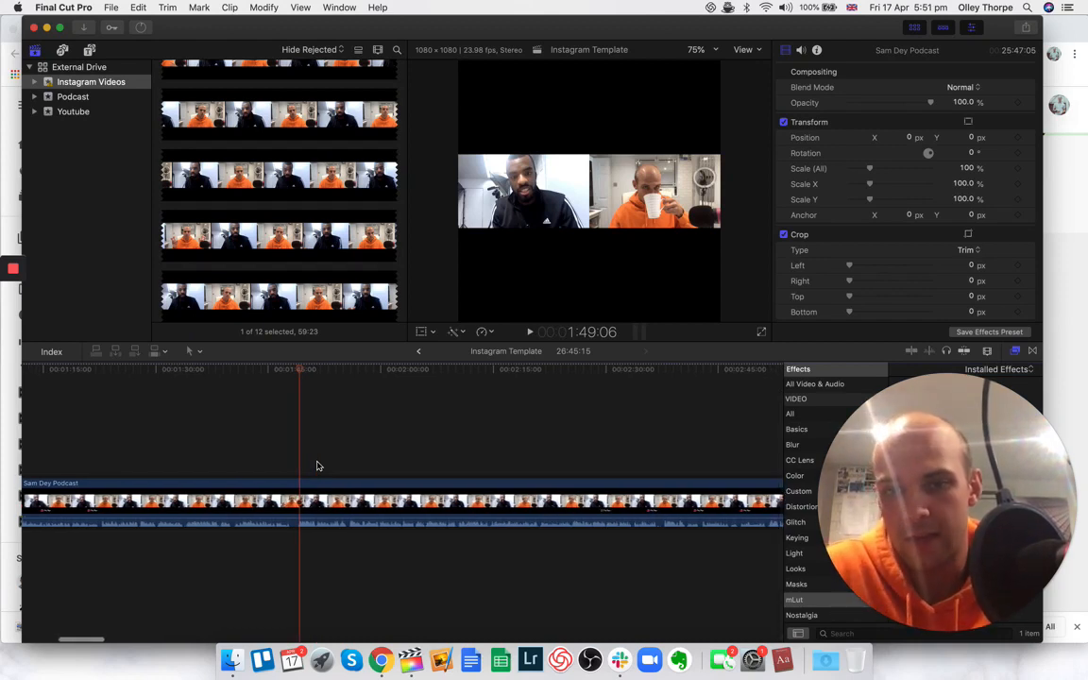
pyautogui.hscroll(2, 318, 466)
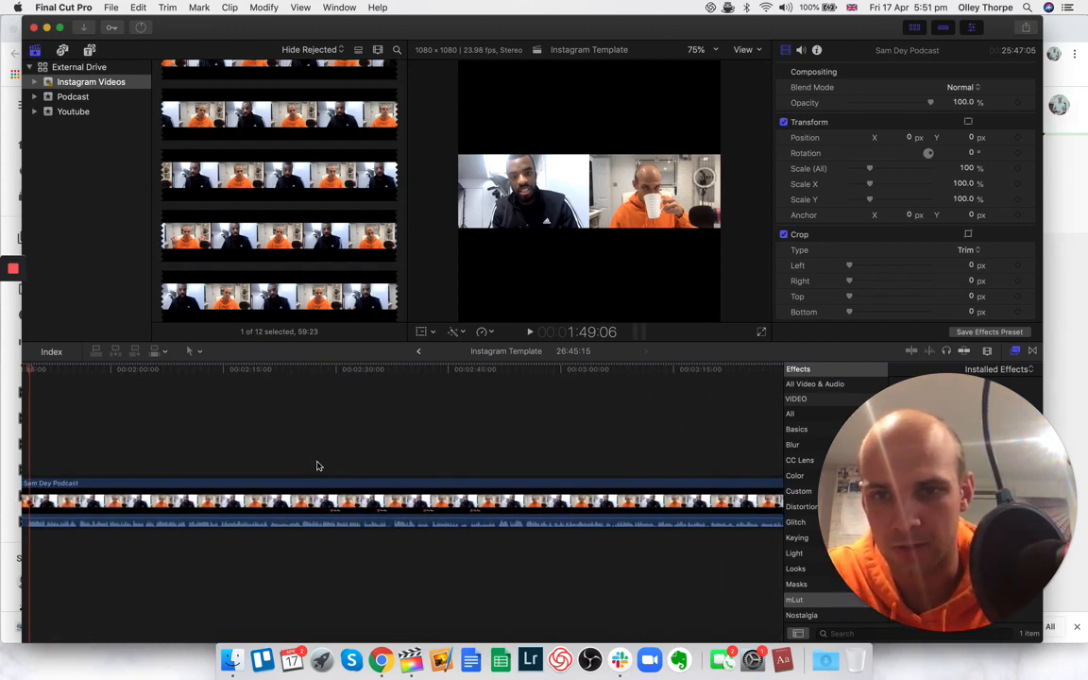
pyautogui.hscroll(6, 317, 466)
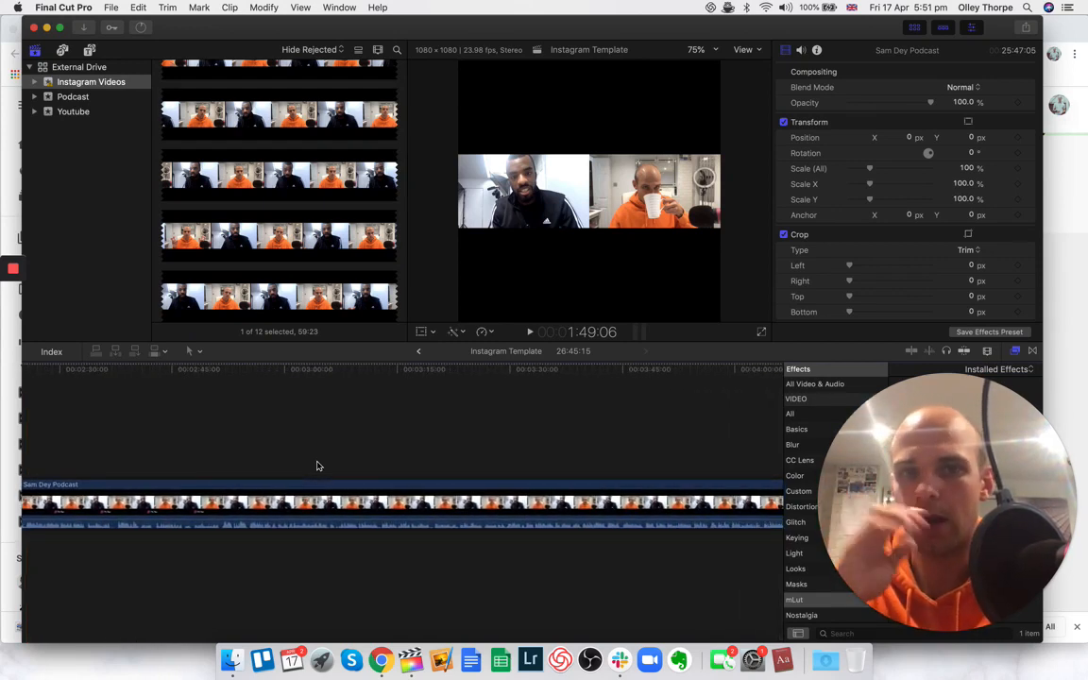
pyautogui.hscroll(1, 317, 465)
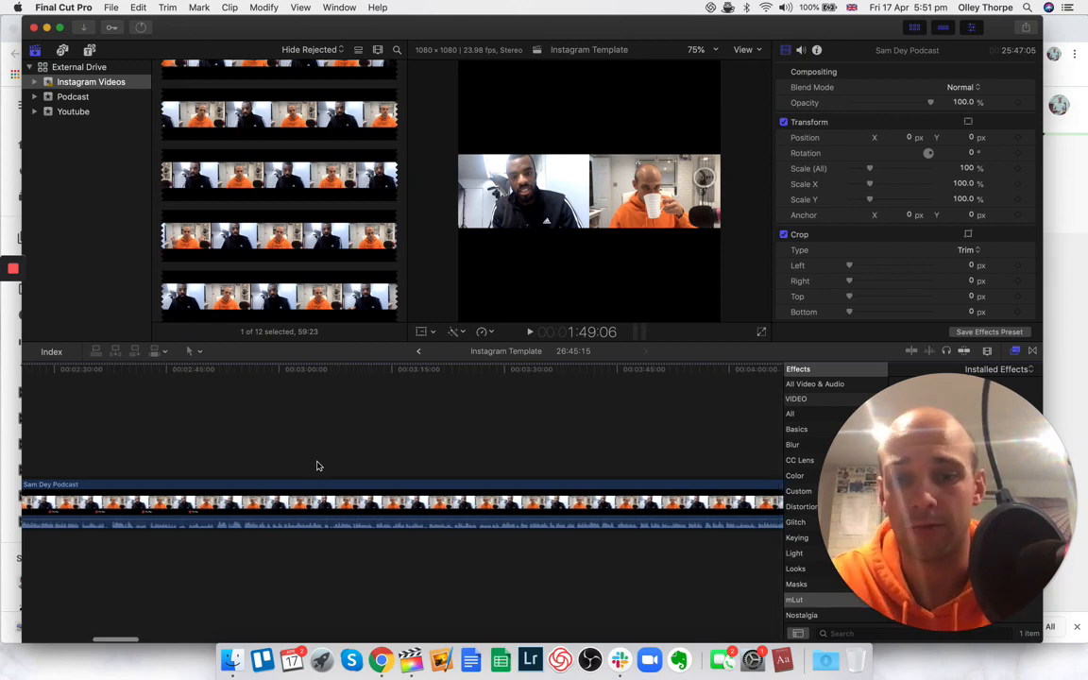
# - Play through the episode clip from about 3:22 to find where the Instagram passage should begin
pyautogui.hscroll(2, 317, 465)
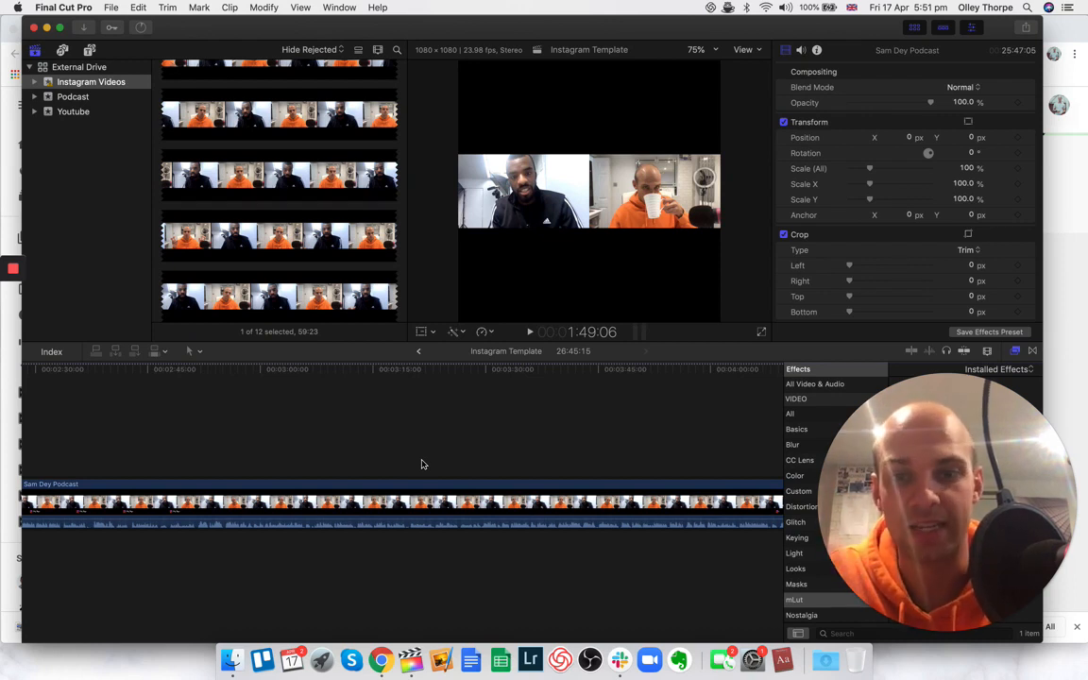
pyautogui.hscroll(2, 422, 464)
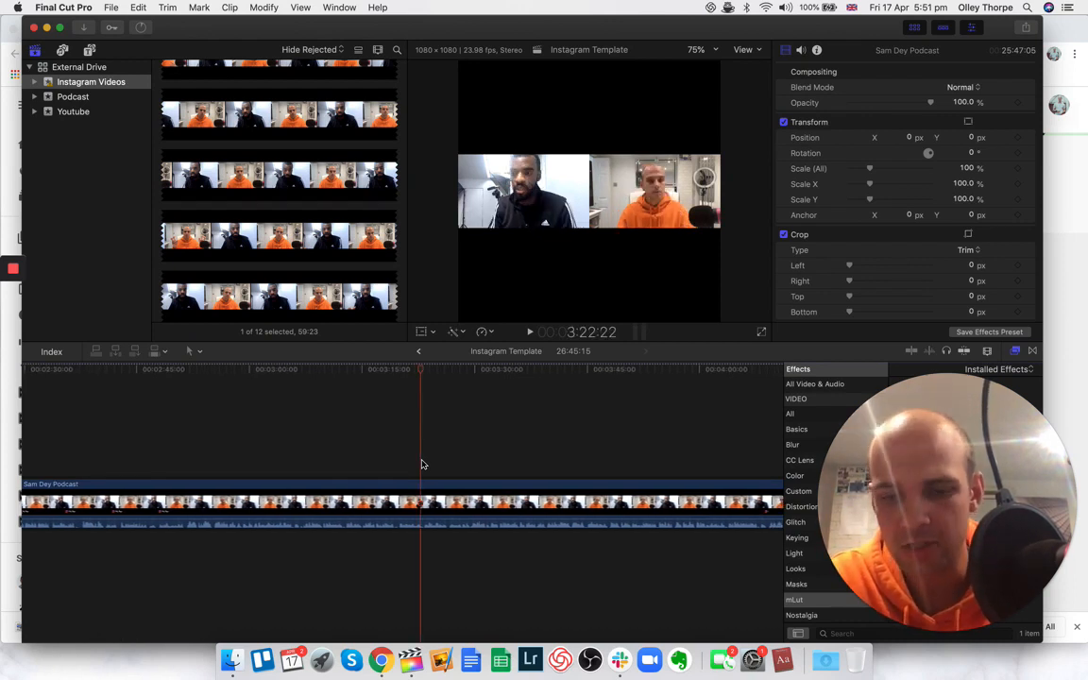
pyautogui.hscroll(3, 423, 464)
pyautogui.press('space')
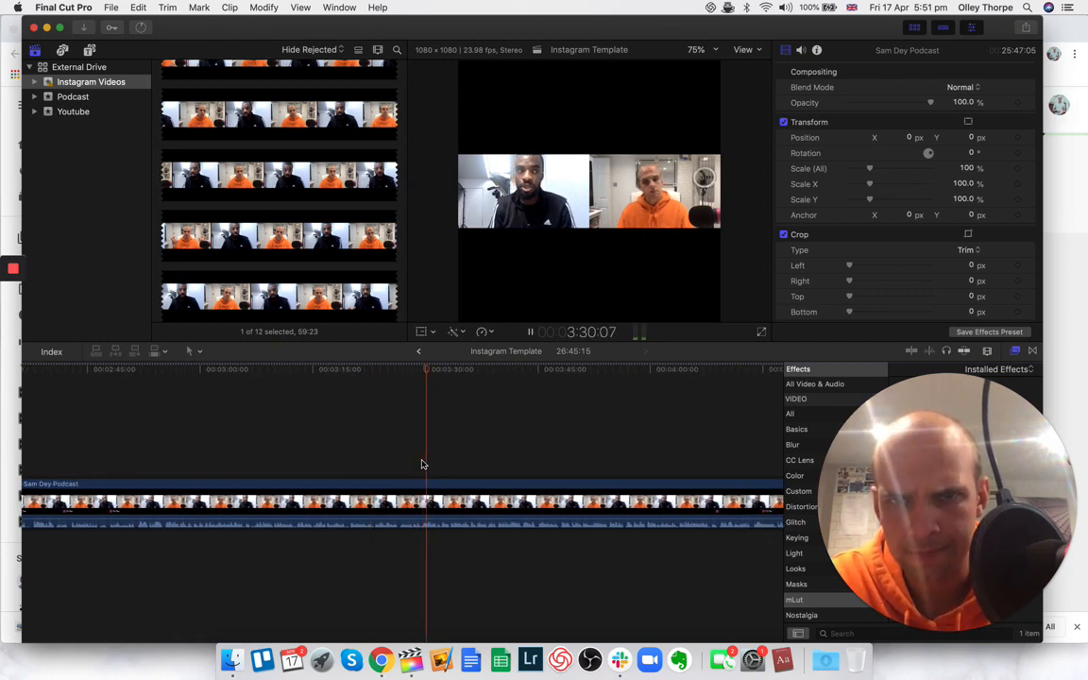
pyautogui.hscroll(3, 422, 463)
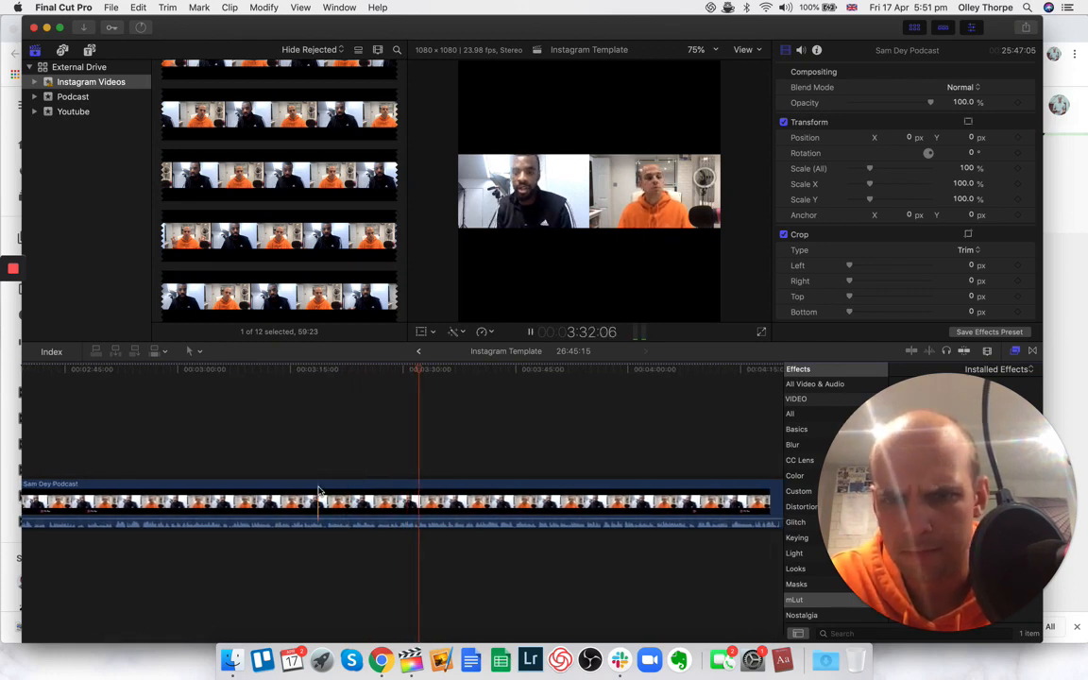
pyautogui.hscroll(2, 326, 479)
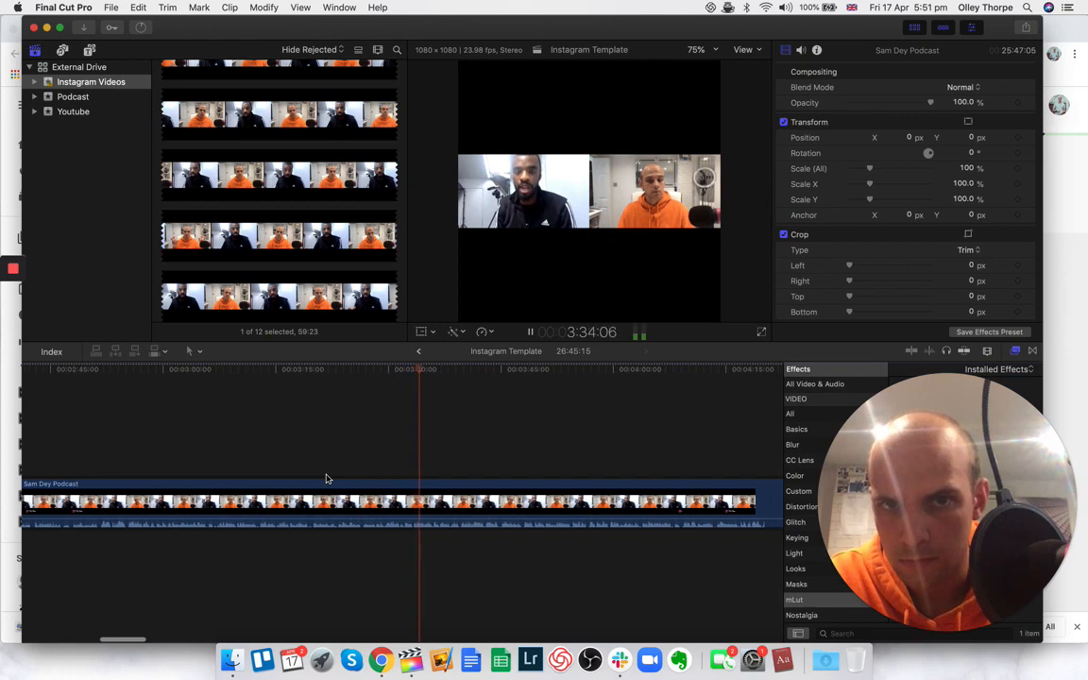
pyautogui.press('space')
# - Split the episode clip at 3:32:05 and delete the part before the cut
pyautogui.press('super+equal')
pyautogui.click(309, 463)
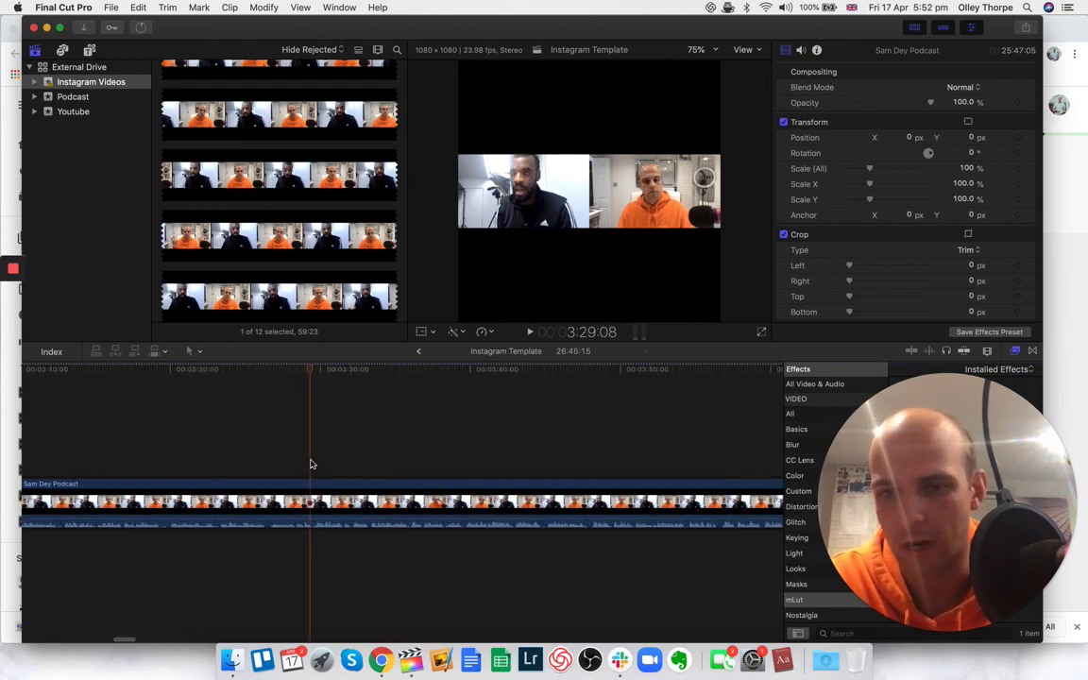
pyautogui.press('space')
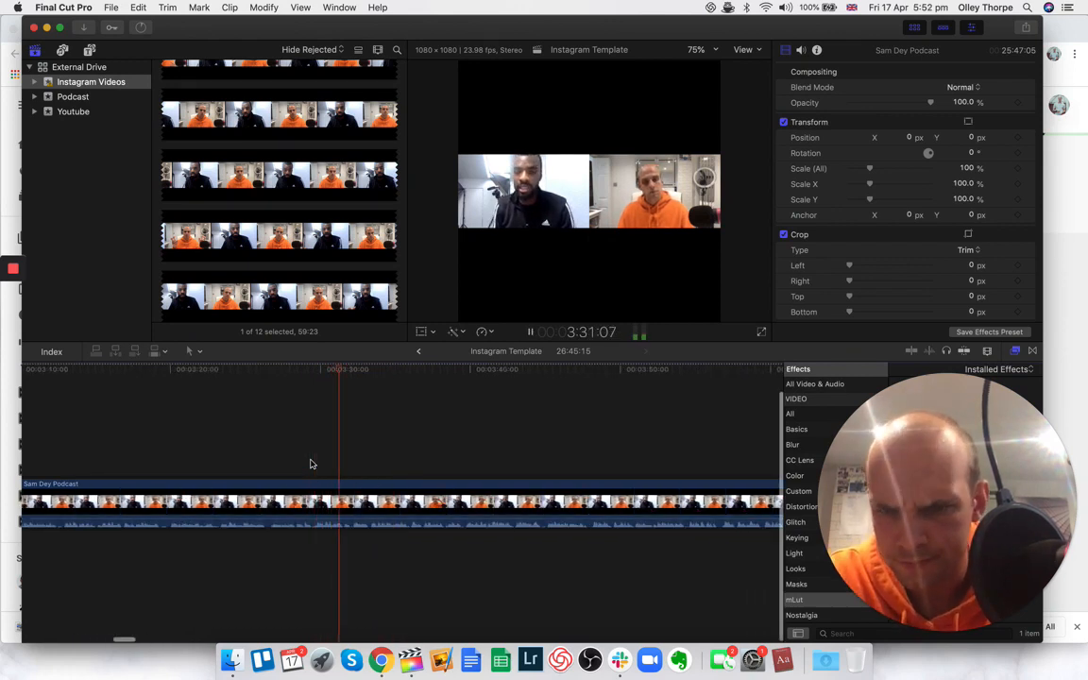
pyautogui.press('space')
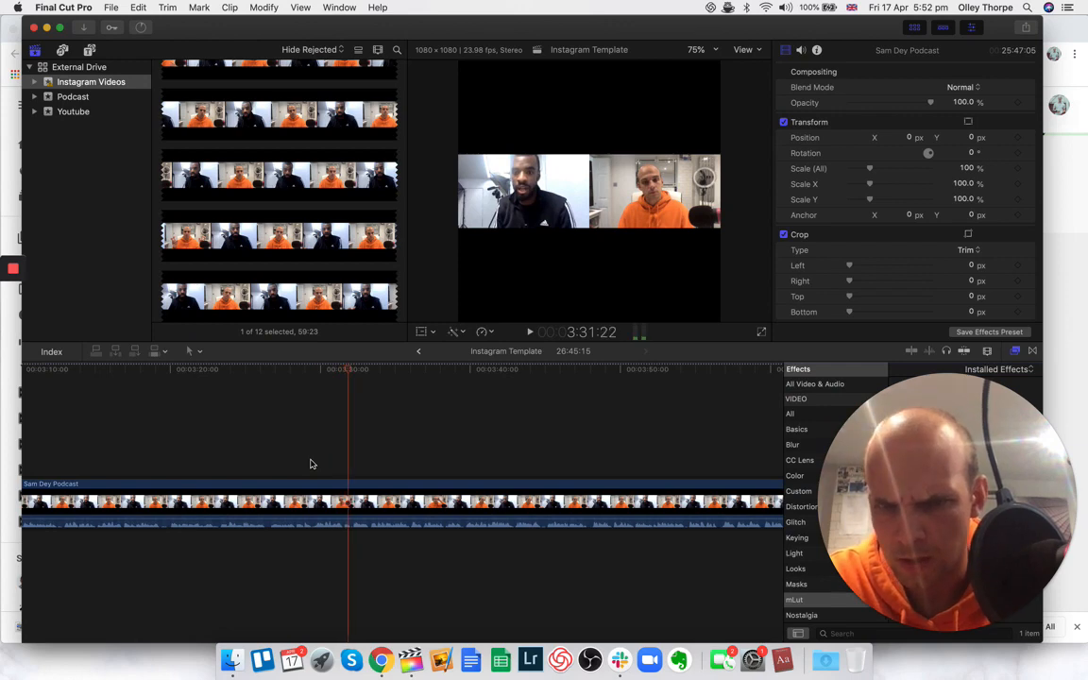
pyautogui.press('super+b')
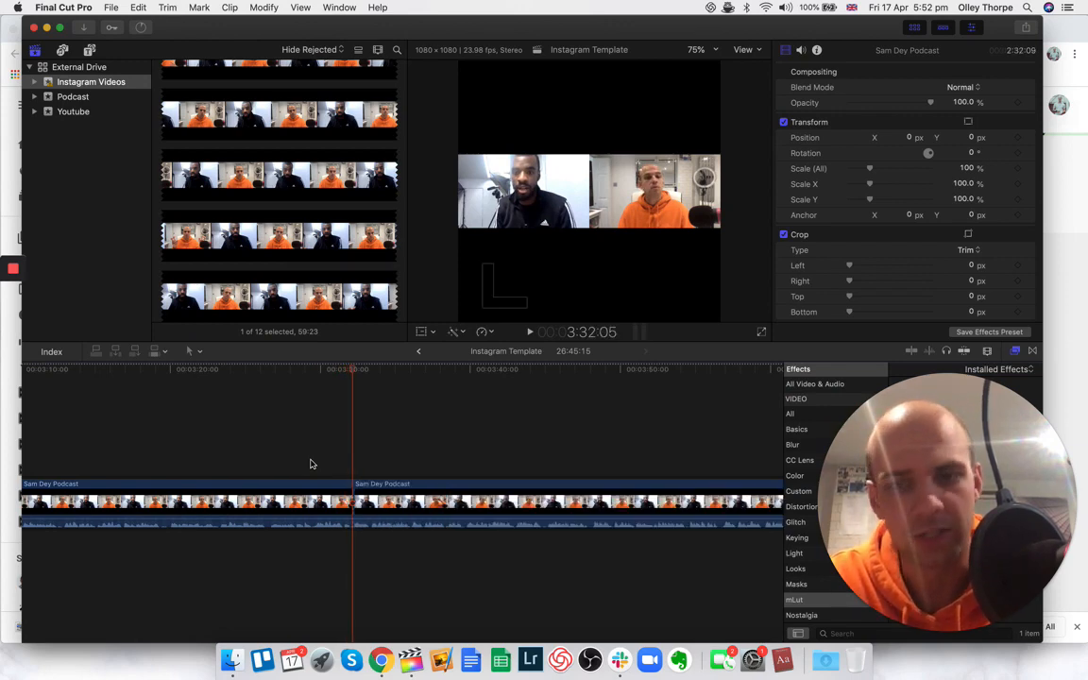
pyautogui.click(274, 504)
pyautogui.press('BackSpace')
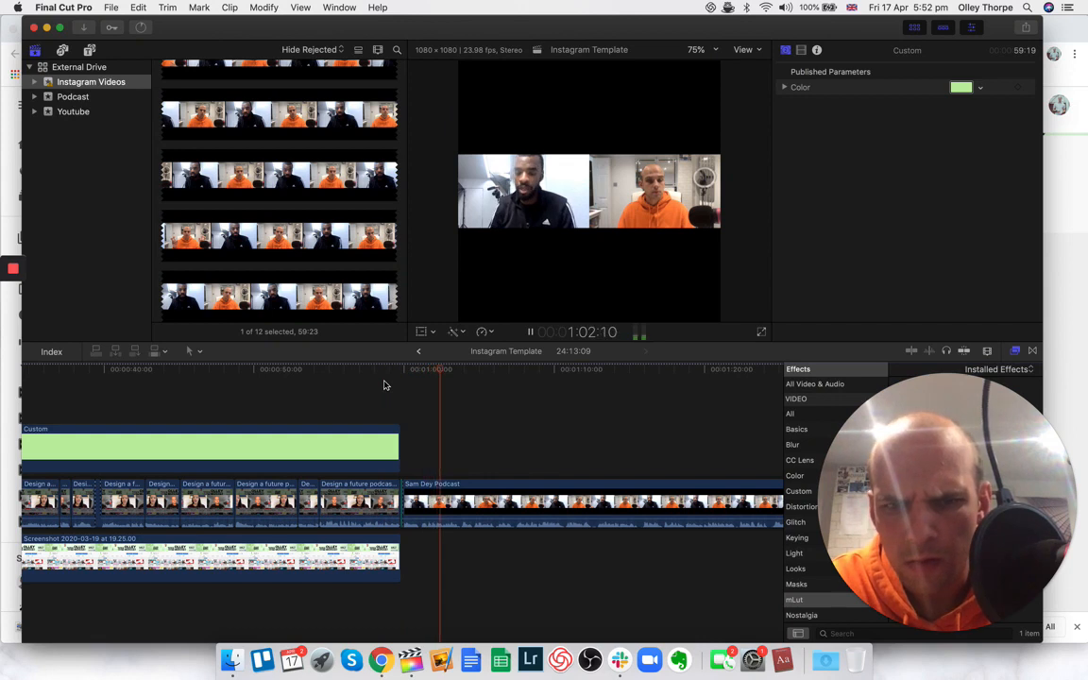
# - Play the opening of the trimmed episode clip up to 1:15:17
pyautogui.hscroll(2, 384, 386)
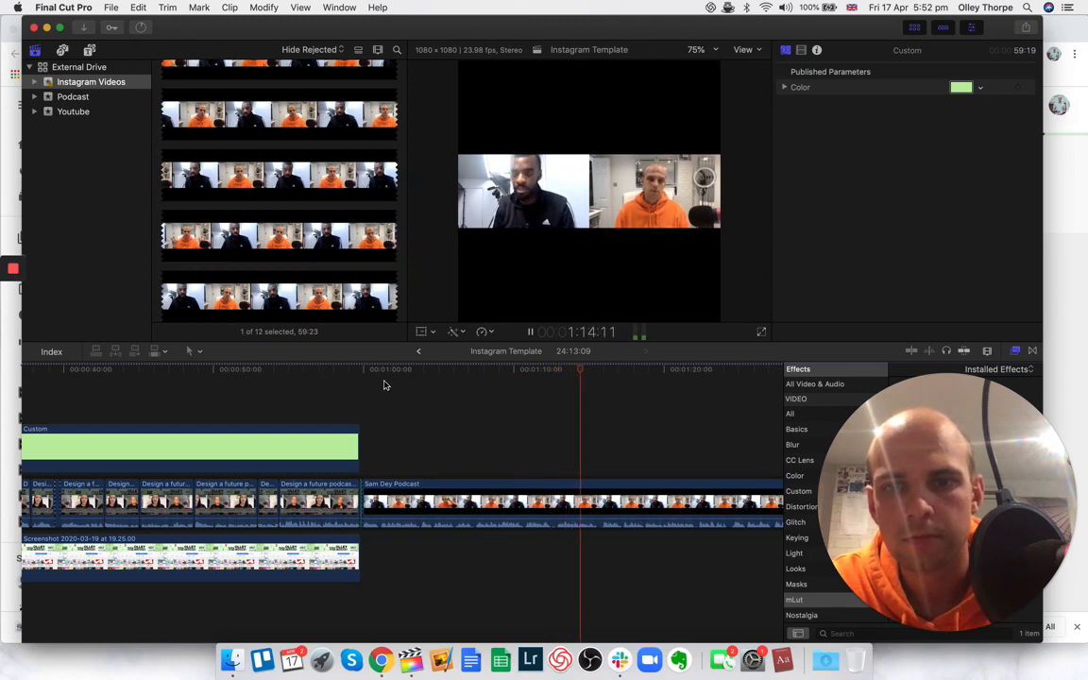
pyautogui.hscroll(3, 385, 385)
pyautogui.press('space')
pyautogui.hscroll(4, 187, 422)
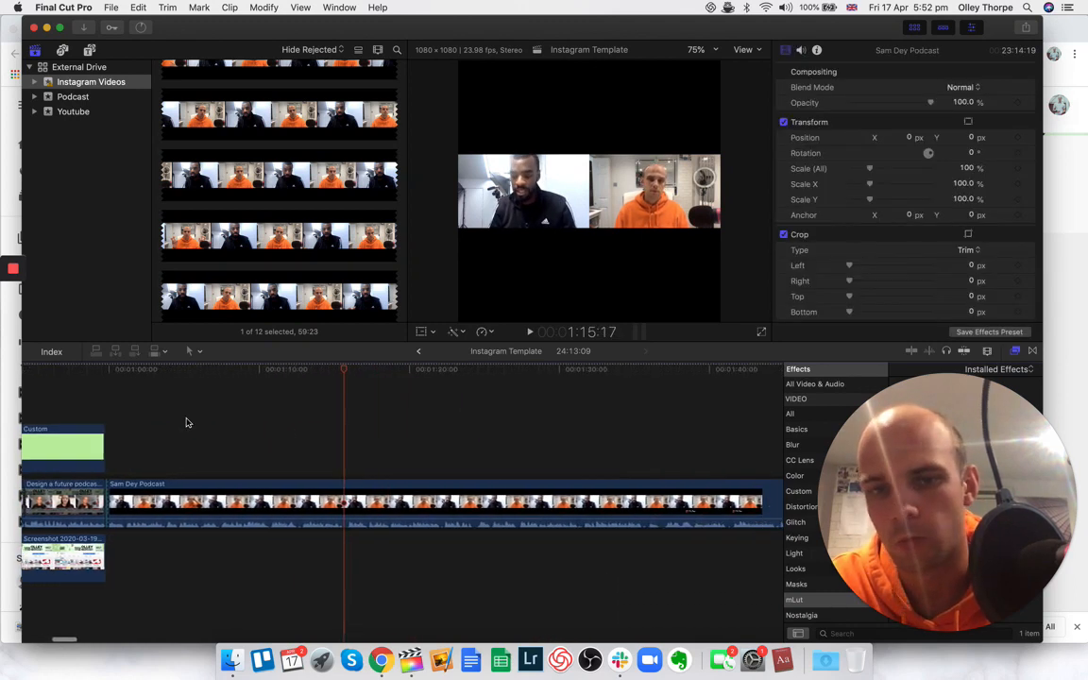
# - Shift the green bar and screenshot clips clear of the template's old podcast clips, and delete those old clips ahead of the new episode clip
pyautogui.hscroll(-5, 187, 422)
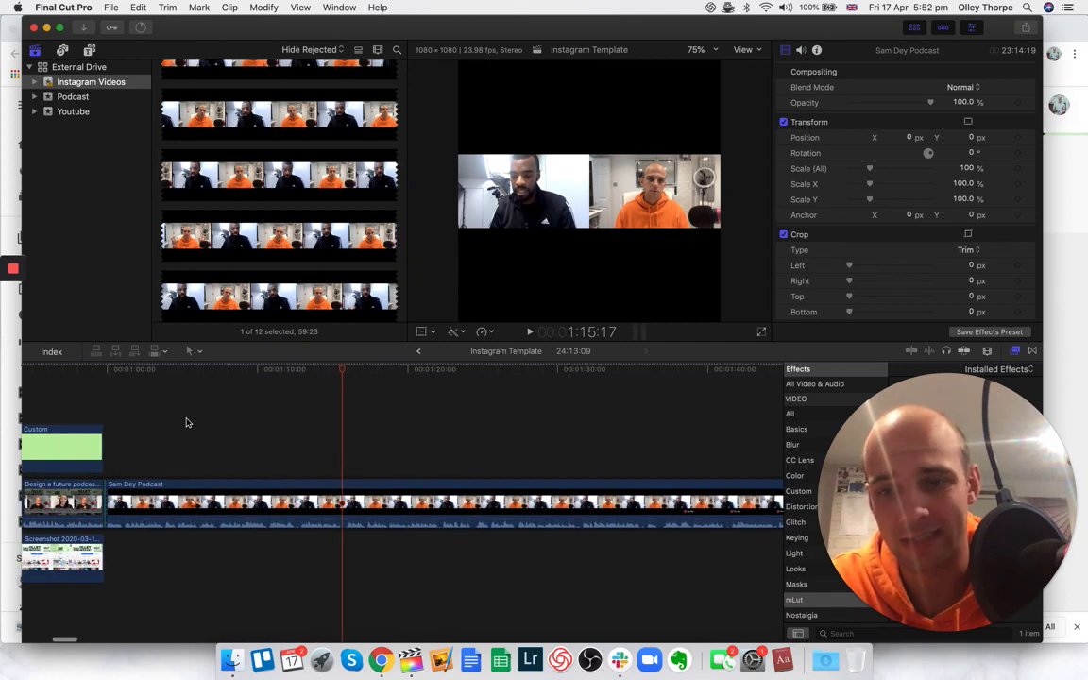
pyautogui.hscroll(-7, 187, 422)
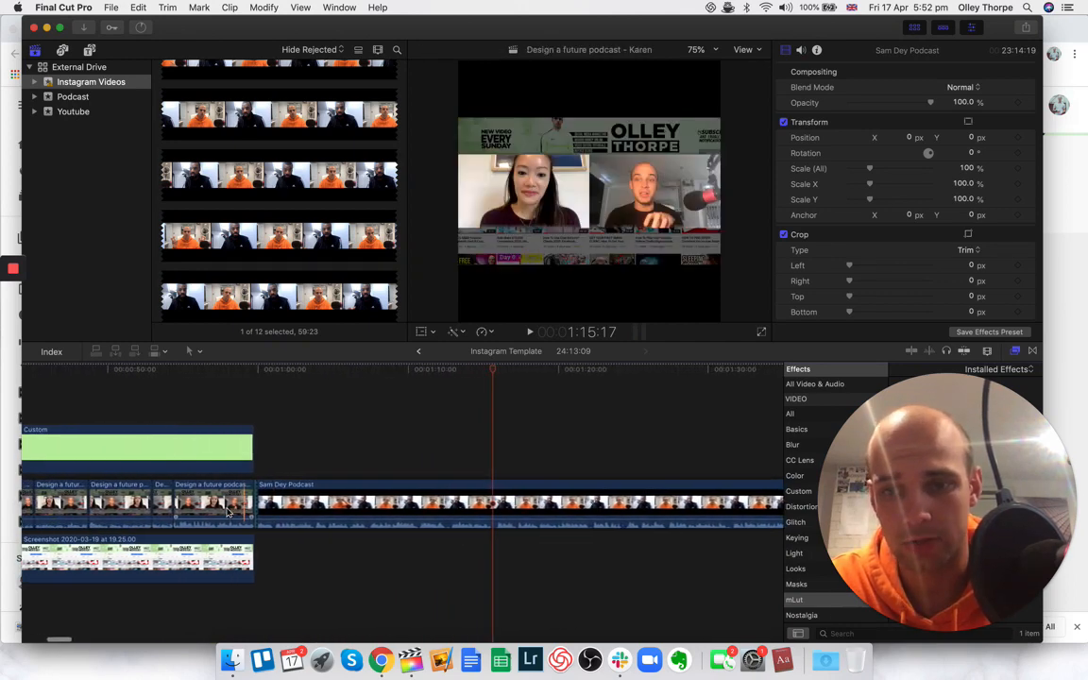
pyautogui.press('super+minus')
pyautogui.press('super+minus')
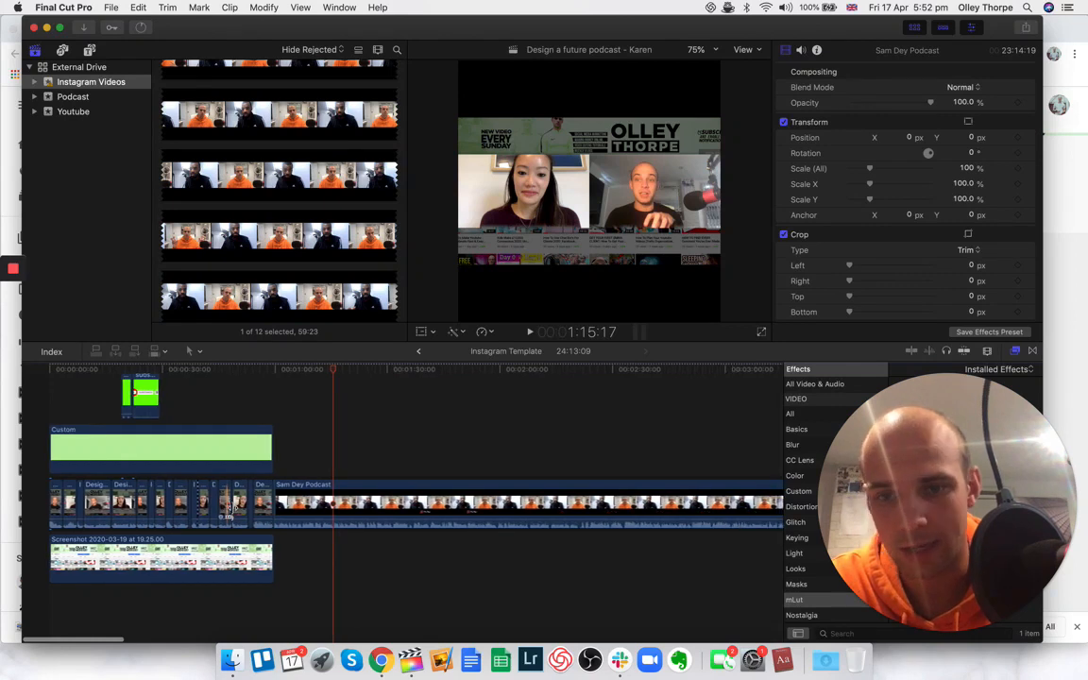
pyautogui.moveTo(304, 454); pyautogui.dragTo(376, 392)
pyautogui.moveTo(124, 563); pyautogui.dragTo(406, 563)
pyautogui.moveTo(247, 497); pyautogui.dragTo(43, 337)
pyautogui.press('Delete')
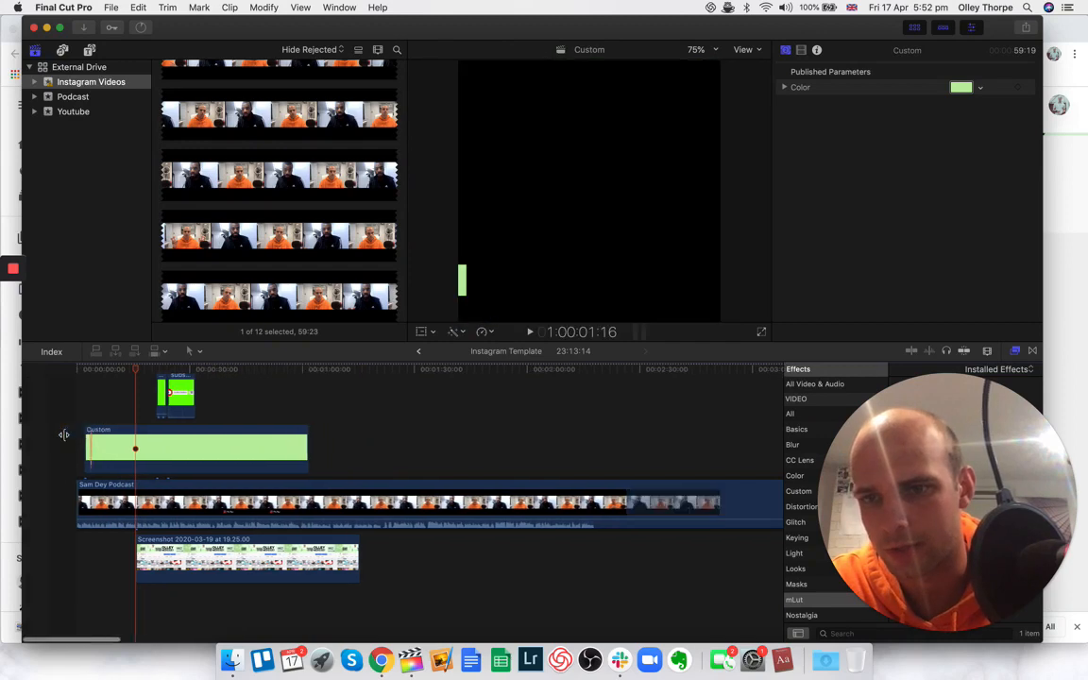
# - Align the green bar and screenshot clips with the start of the timeline, and move the subscribe button clips to start at about 20 seconds
pyautogui.moveTo(109, 444); pyautogui.dragTo(102, 444)
pyautogui.click(151, 395)
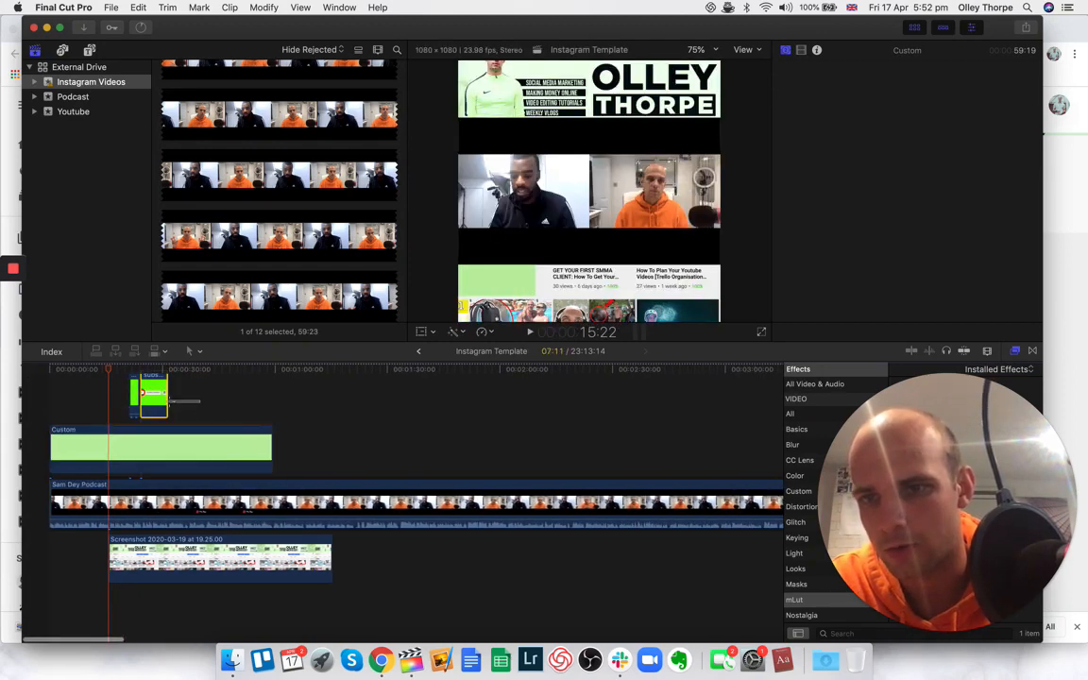
pyautogui.moveTo(135, 402); pyautogui.dragTo(128, 400)
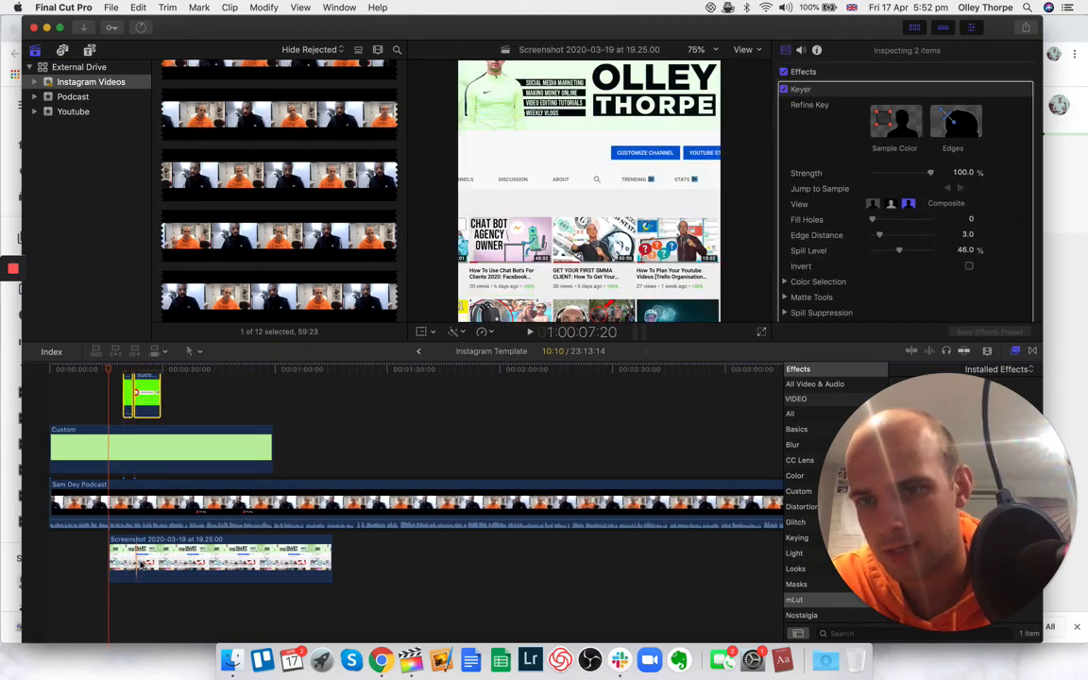
pyautogui.moveTo(140, 563); pyautogui.dragTo(77, 561)
pyautogui.click(38, 410)
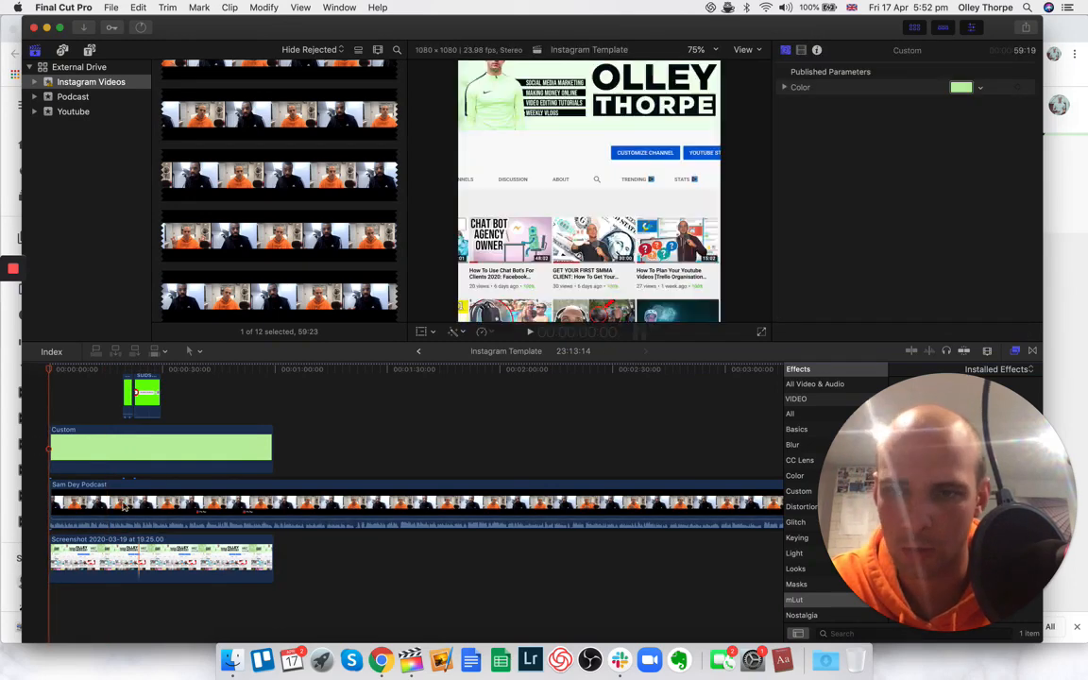
# - Split the episode clip at 59:03 and delete the remainder after the cut
pyautogui.click(252, 410)
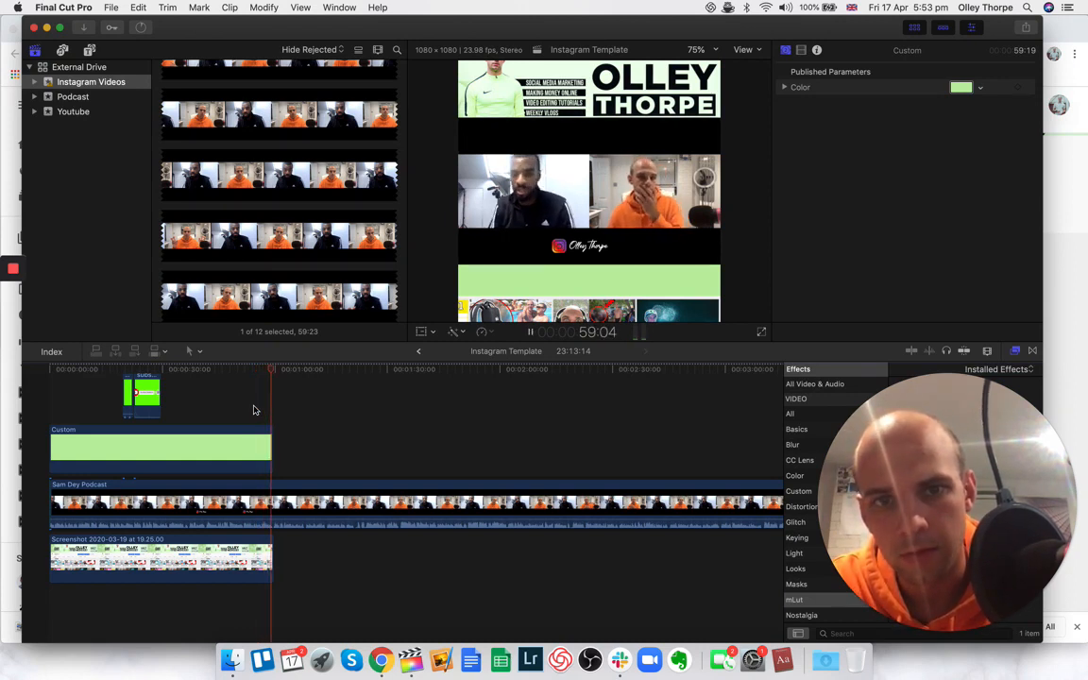
pyautogui.click(253, 410)
pyautogui.press('space')
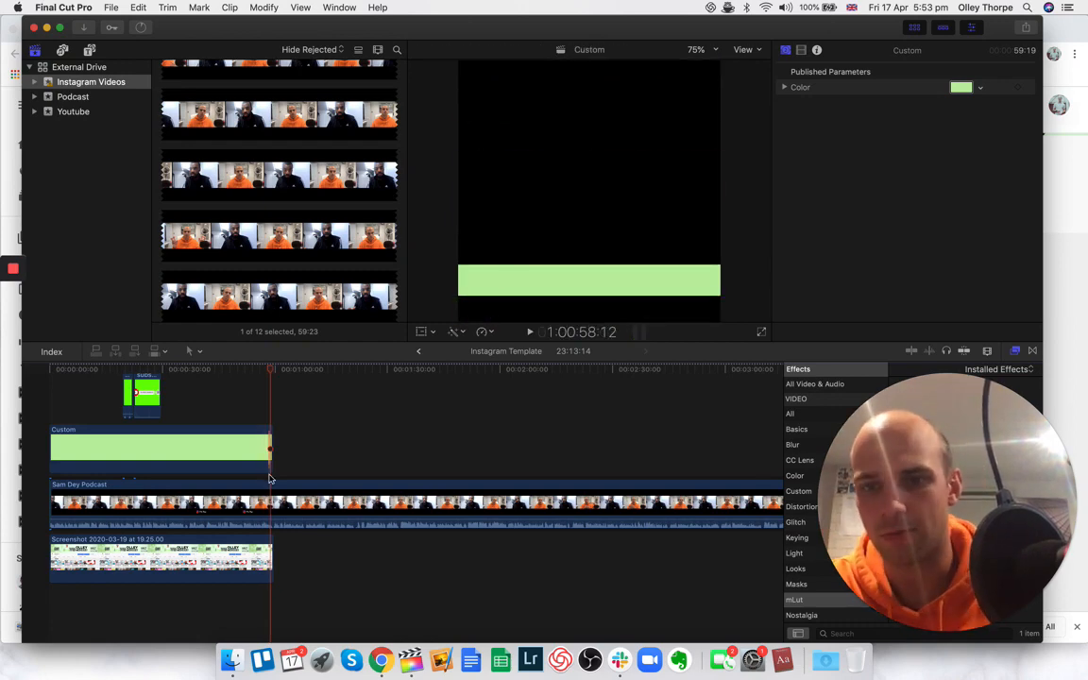
pyautogui.click(274, 506)
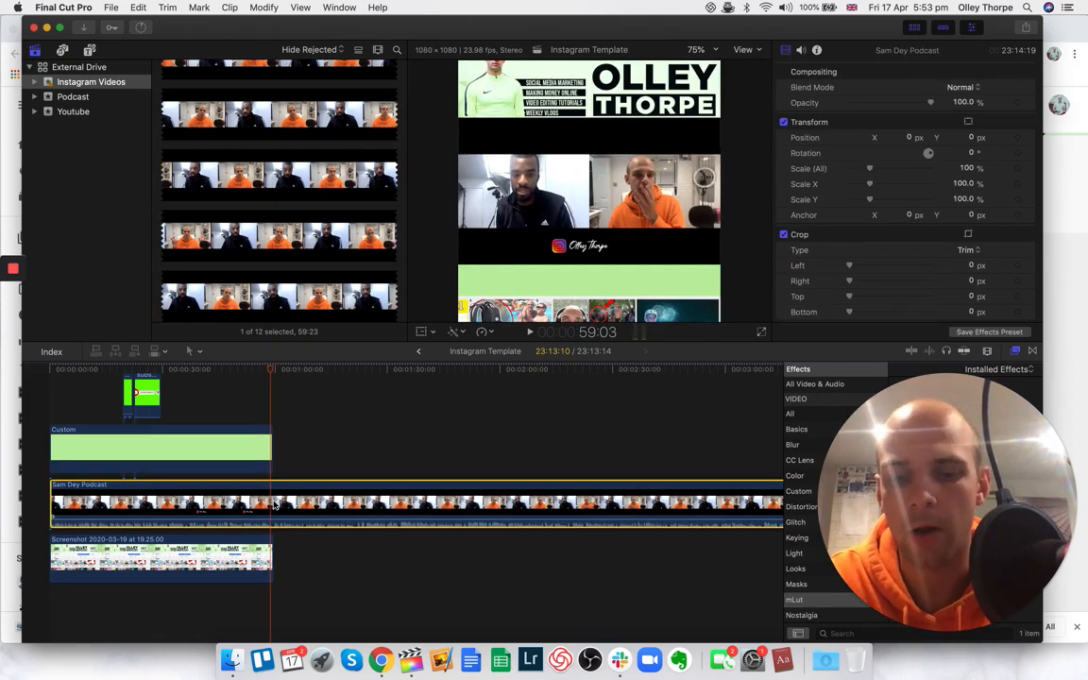
pyautogui.press('super+b')
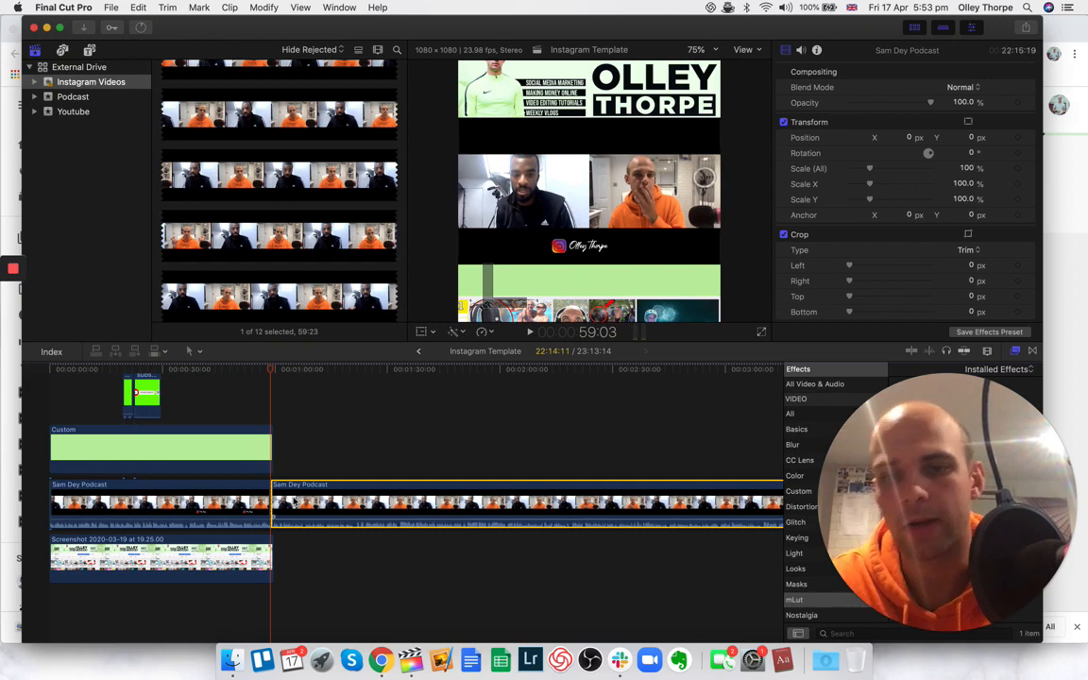
pyautogui.press('Delete')
# - Open the short compound clip at the start of the timeline to view its contents, and return to the Instagram Template project
pyautogui.press('super+equal')
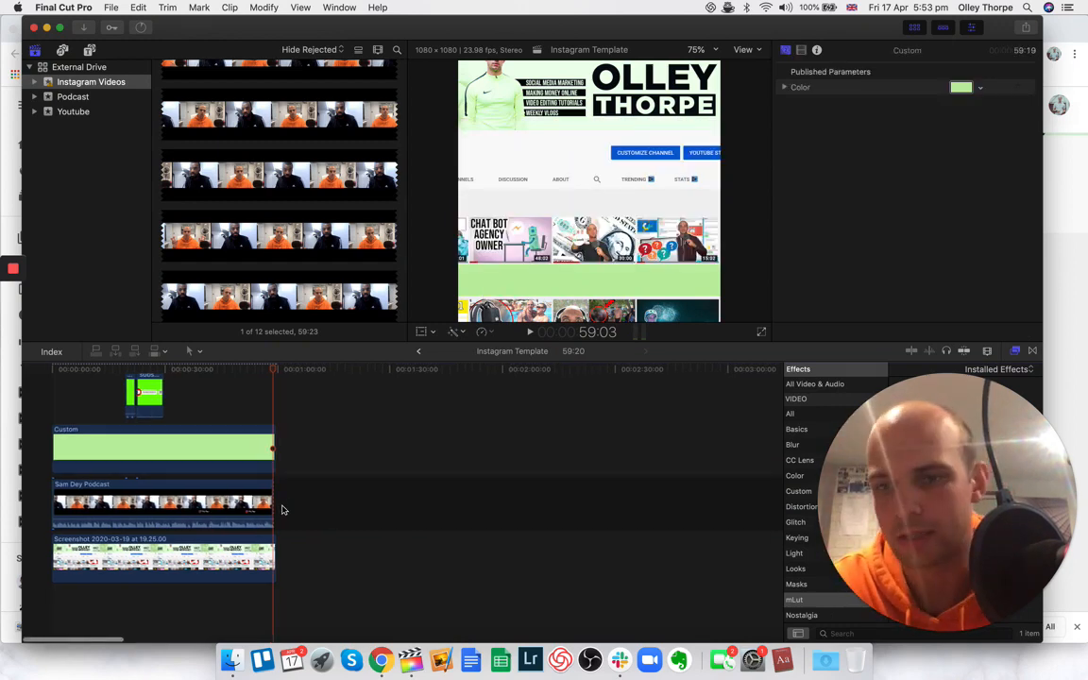
pyautogui.press('super+equal')
pyautogui.hscroll(-7, 282, 510)
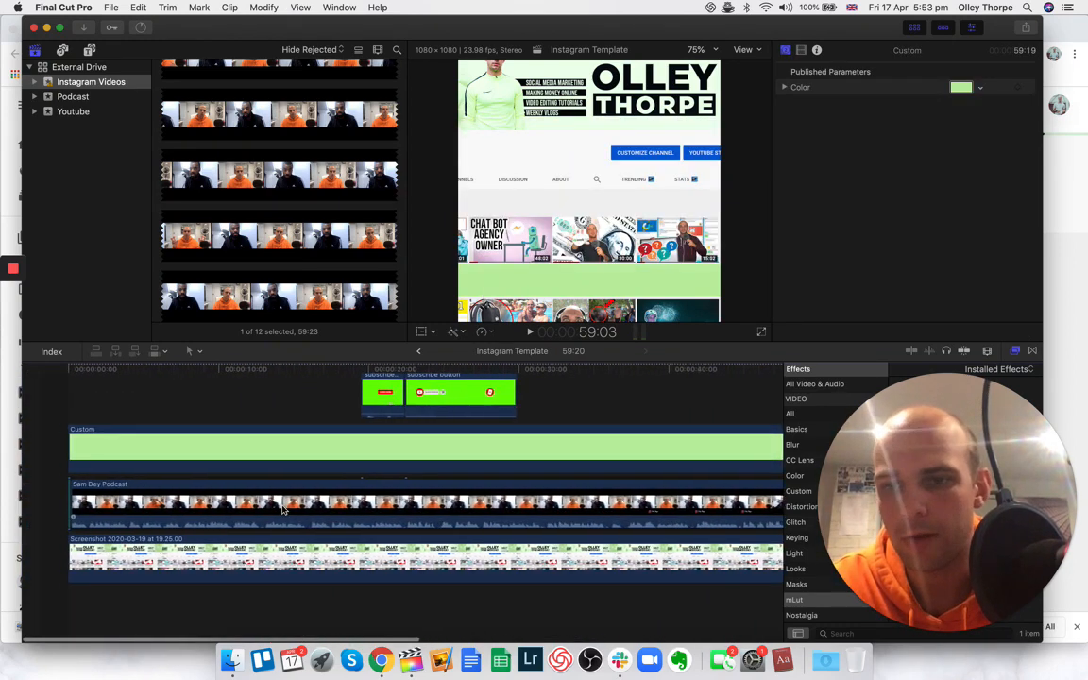
pyautogui.doubleClick(51, 492)
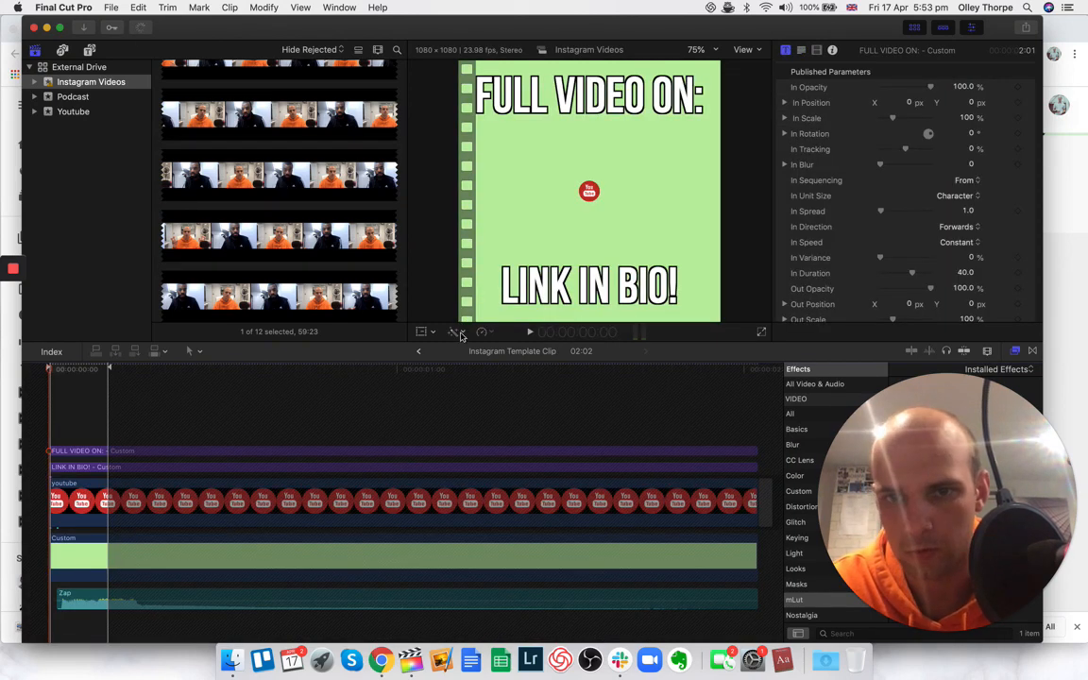
pyautogui.click(419, 352)
# - Move the green bar about 0.6 seconds and the screenshot clip about 1.3 seconds away from the start of the timeline
pyautogui.press('super+equal')
pyautogui.press('super+equal')
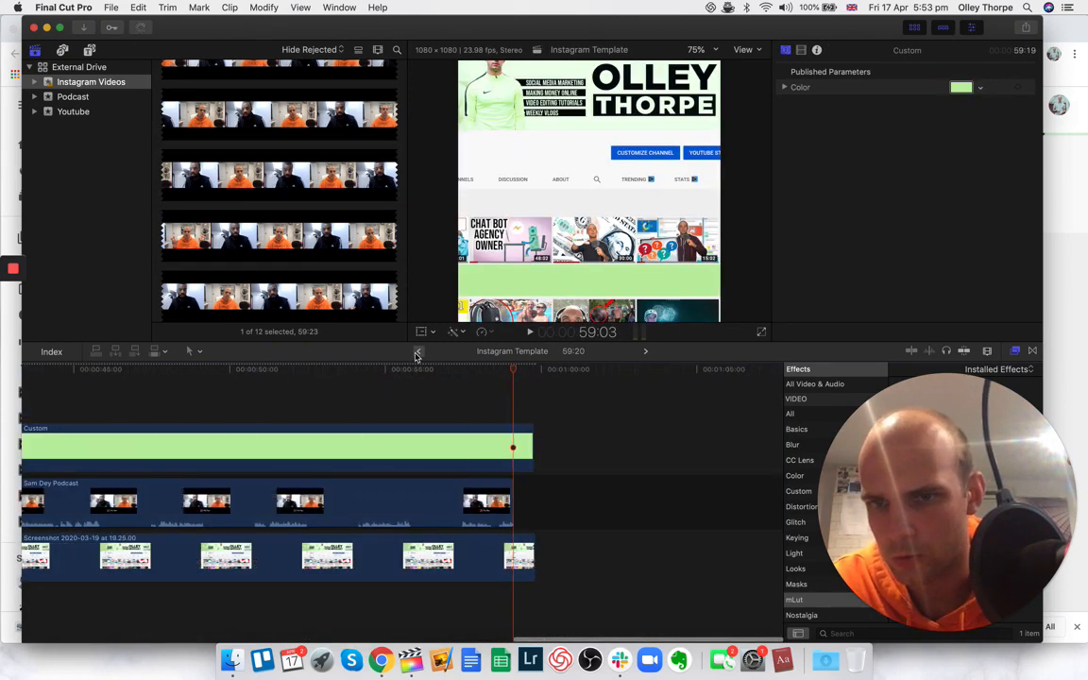
pyautogui.press('super+equal')
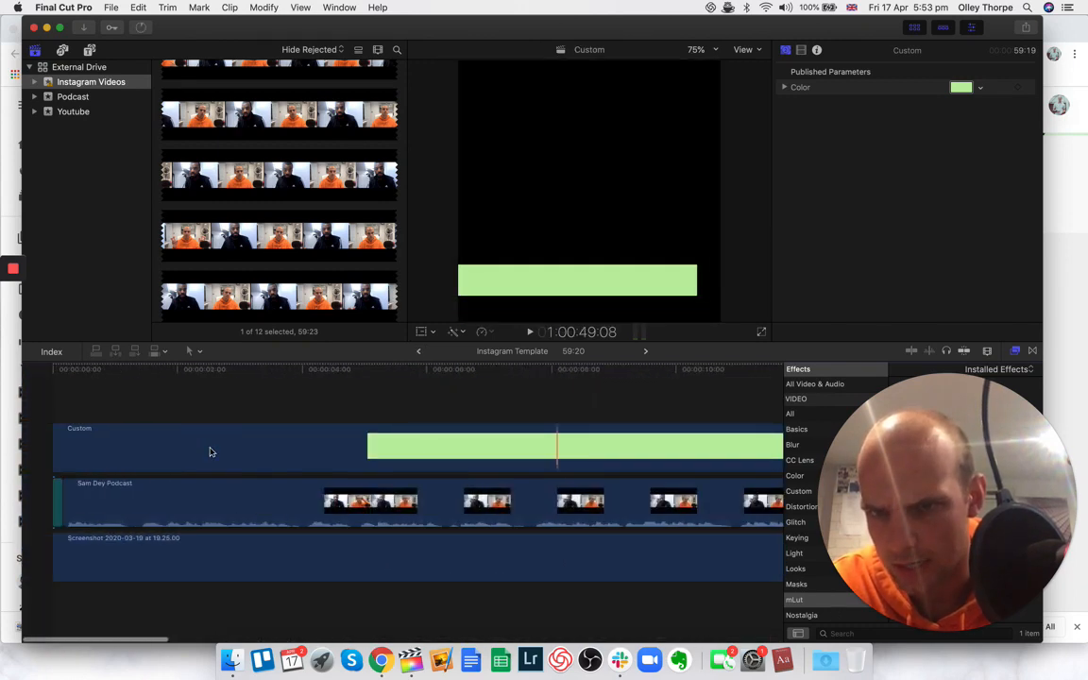
pyautogui.click(408, 452)
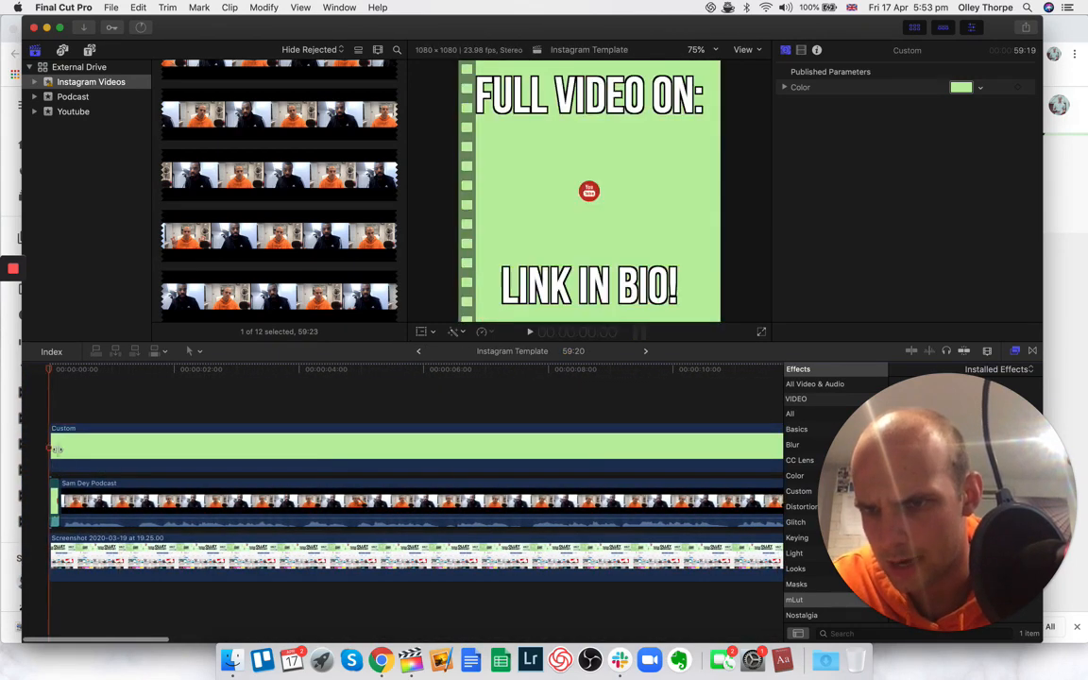
pyautogui.moveTo(57, 449); pyautogui.dragTo(96, 449)
pyautogui.click(66, 555)
pyautogui.moveTo(67, 555); pyautogui.dragTo(151, 553)
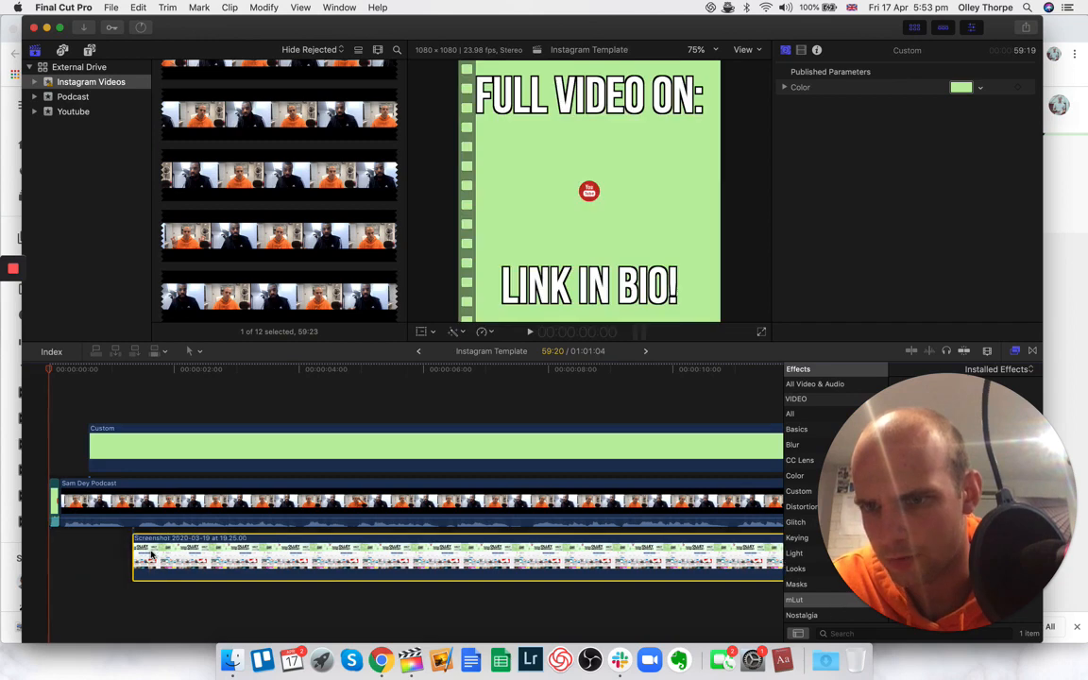
# - Delete the leftover 4-frame compound clip so the episode clip starts the timeline
pyautogui.press('super+minus')
pyautogui.press('super+minus')
pyautogui.press('super+equal')
pyautogui.press('super+equal')
pyautogui.click(48, 497)
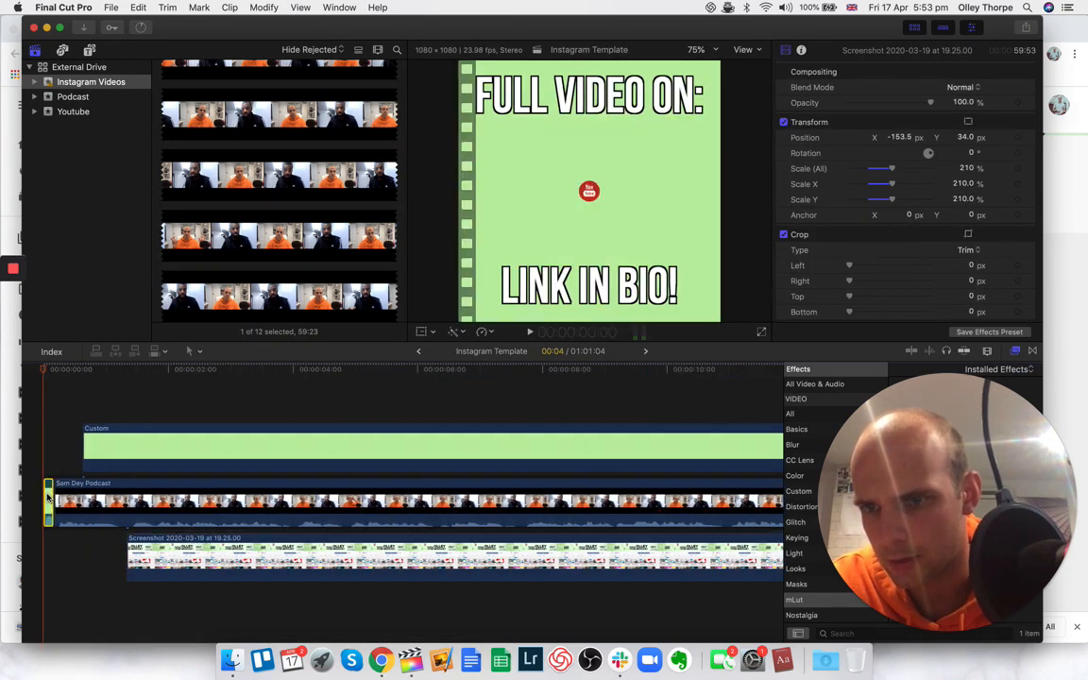
pyautogui.press('super+minus')
pyautogui.press('super+minus')
pyautogui.press('super+minus')
pyautogui.press('super+equal')
pyautogui.press('super+equal')
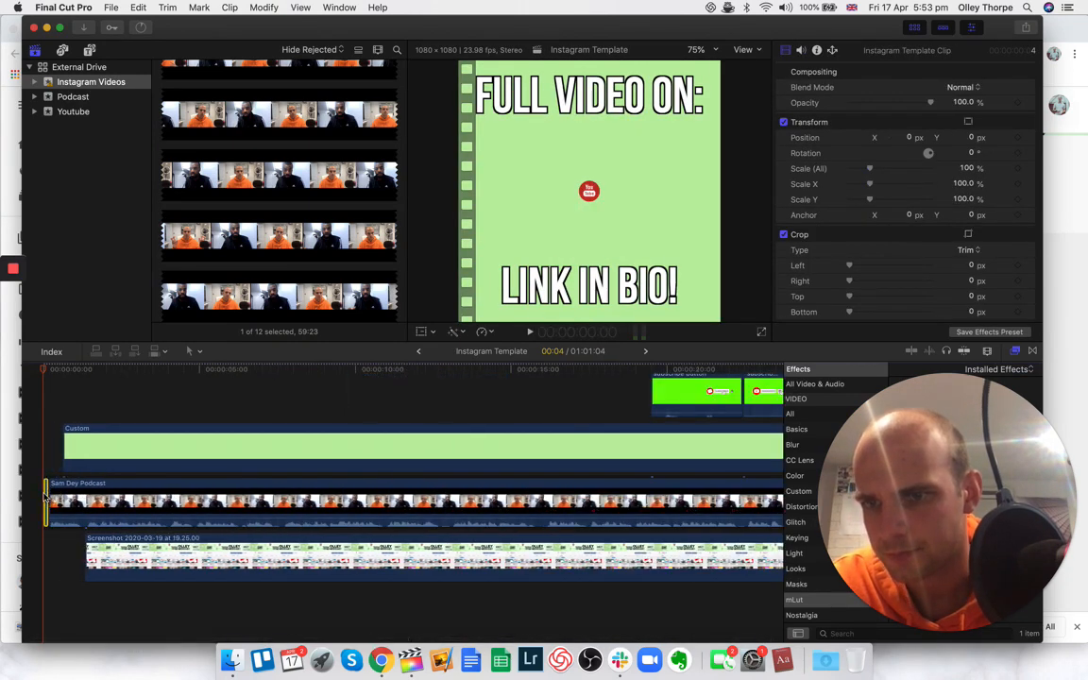
pyautogui.click(53, 498)
pyautogui.click(70, 558)
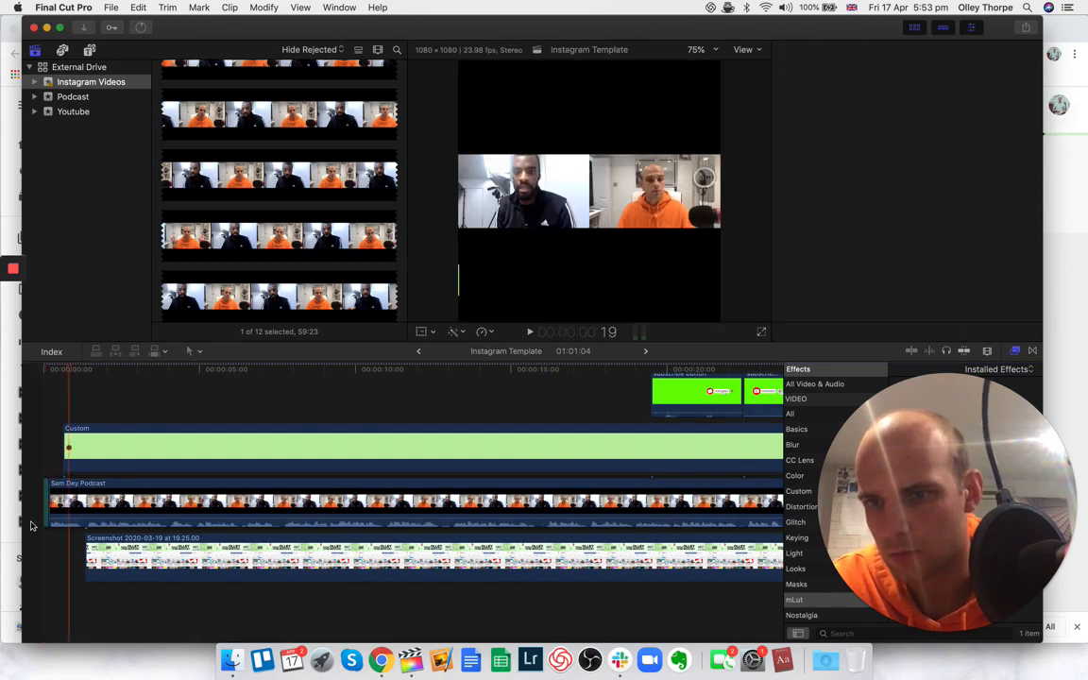
pyautogui.moveTo(78, 498); pyautogui.dragTo(19, 498)
# - Split the podcast clip, the green bar and the screenshot clip together at 58:22
pyautogui.press('super+minus')
pyautogui.press('super+minus')
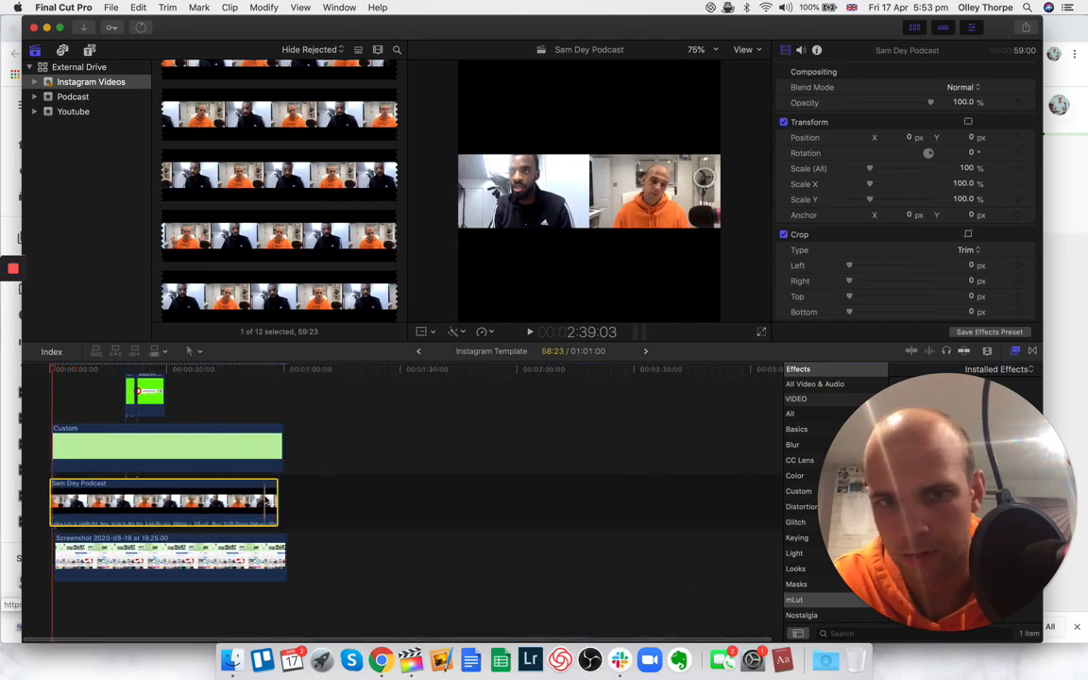
pyautogui.press('super+equal')
pyautogui.press('super+equal')
pyautogui.press('super+equal')
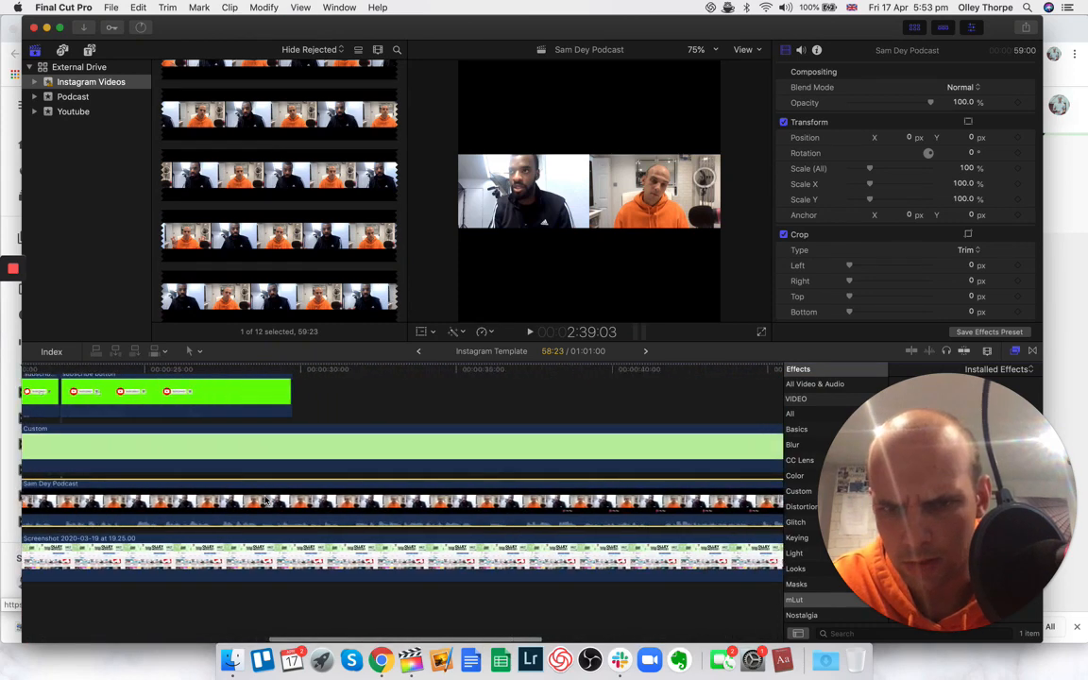
pyautogui.hscroll(10, 266, 500)
pyautogui.press('super+equal')
pyautogui.press('super+equal')
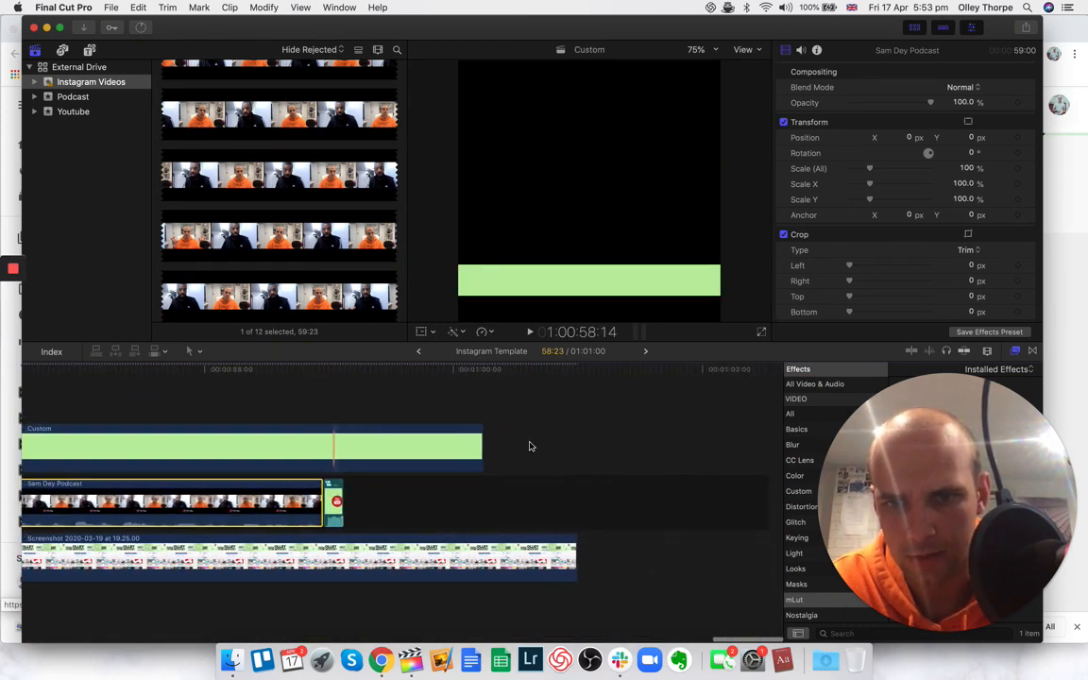
pyautogui.hscroll(-1, 530, 446)
pyautogui.hscroll(-5, 265, 464)
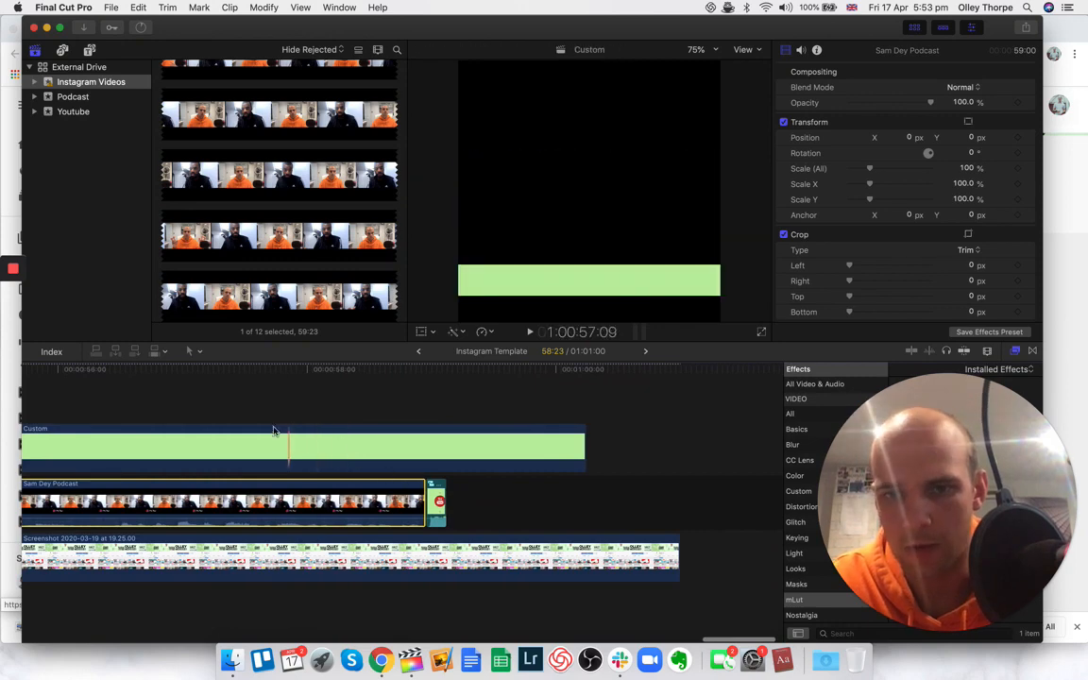
pyautogui.hscroll(-2, 274, 452)
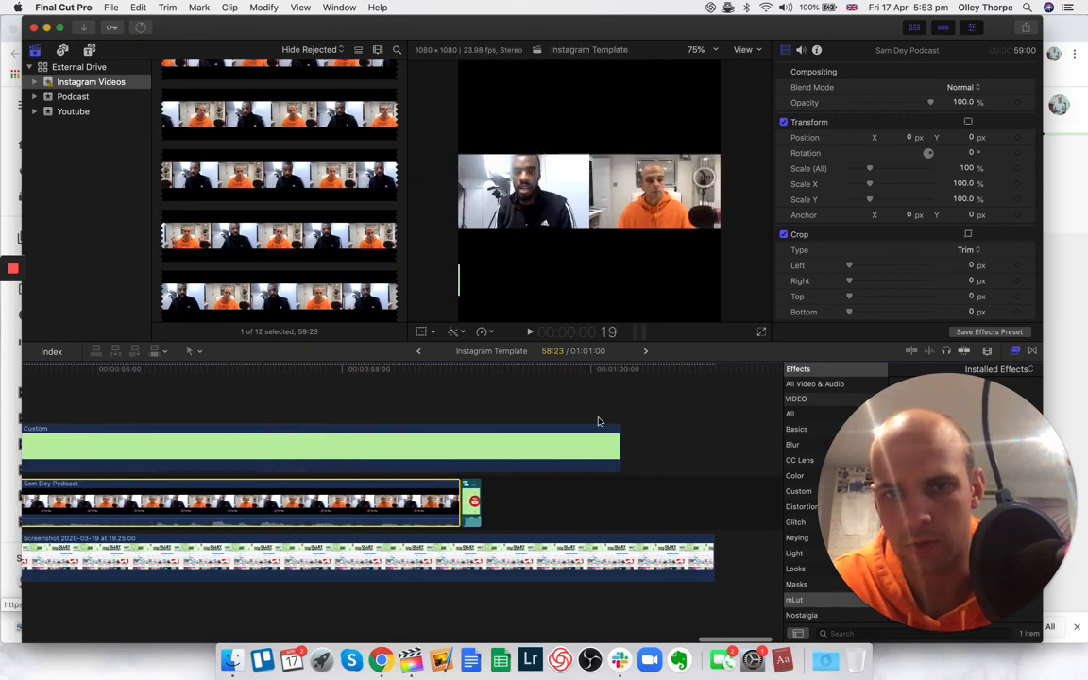
pyautogui.click(469, 444)
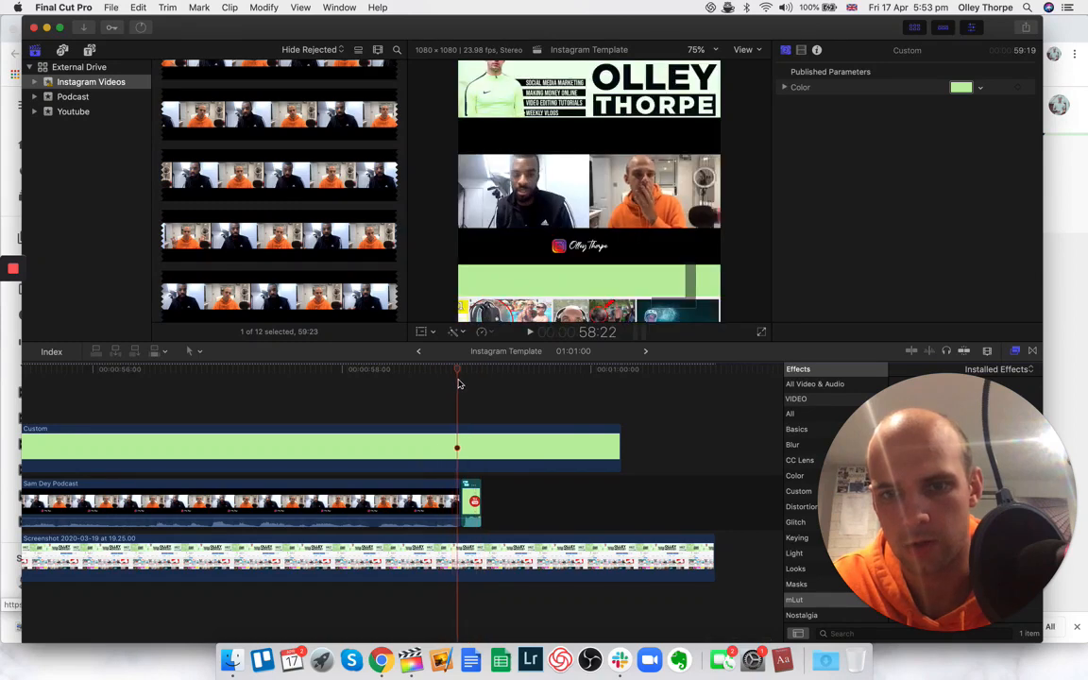
pyautogui.click(461, 449)
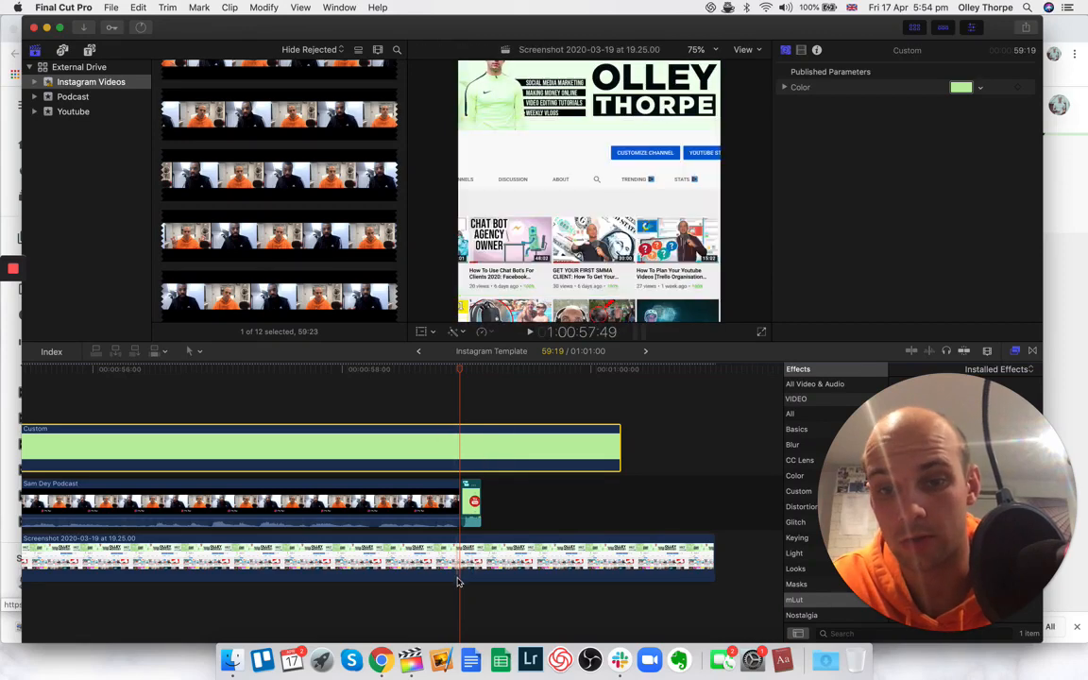
pyautogui.press('super+a')
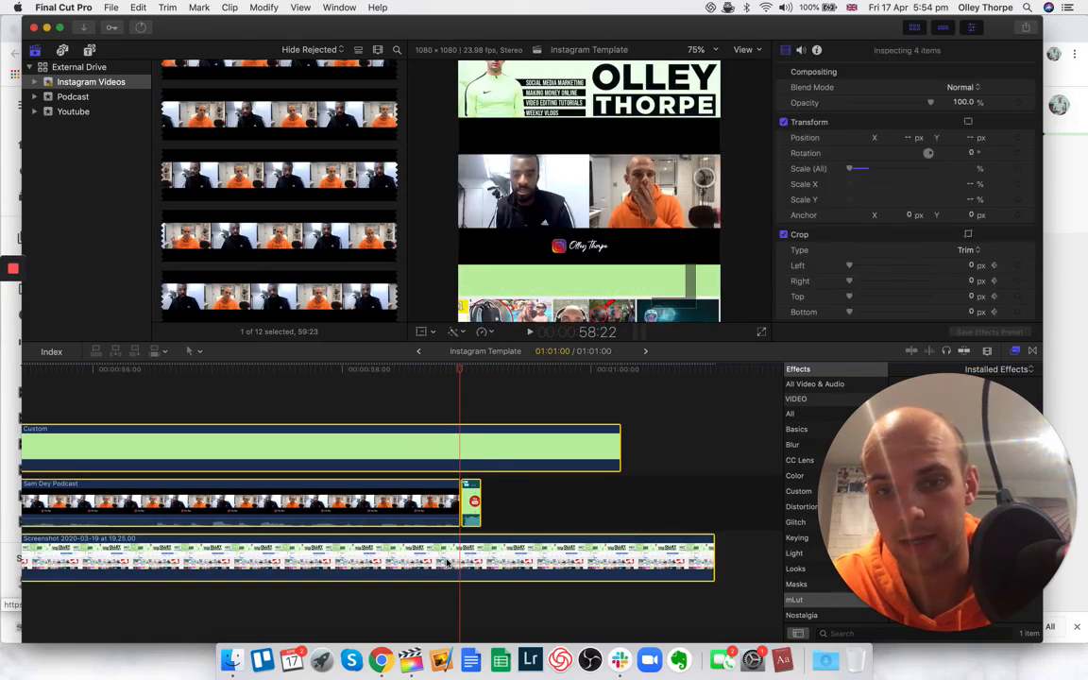
pyautogui.press('super+b')
# - Delete the pieces of the screenshot clip and the green bar that follow the cut
pyautogui.click(483, 552)
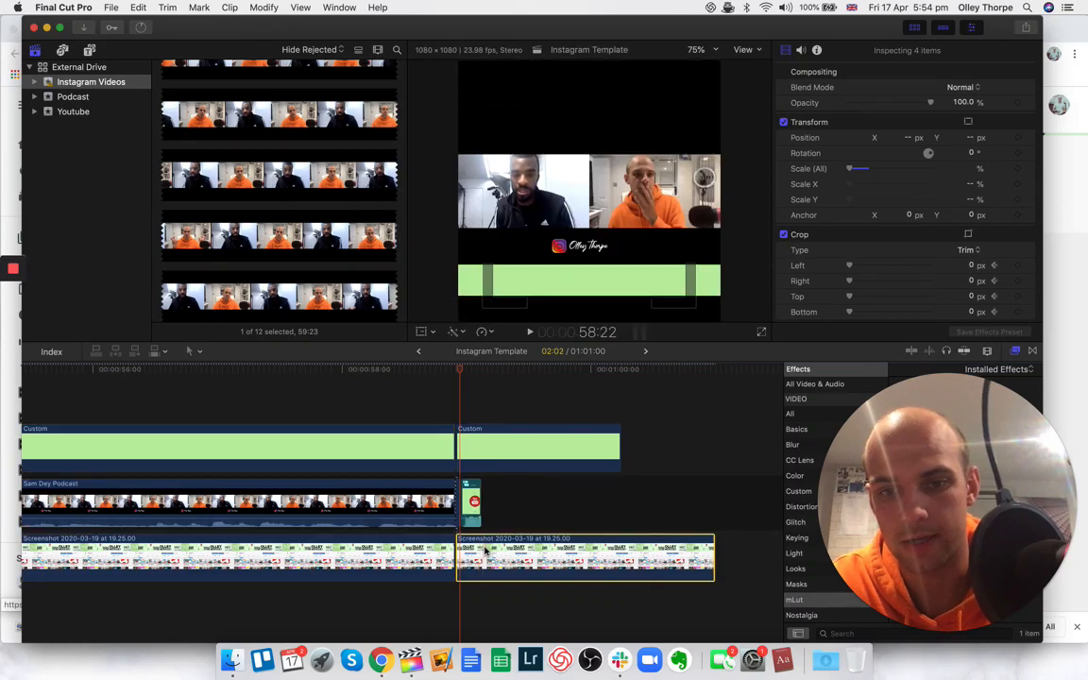
pyautogui.press('BackSpace')
pyautogui.click(481, 457)
pyautogui.press('BackSpace')
# - Move the screenshot clip and the green bar back to the very start of the timeline
pyautogui.press('super+minus')
pyautogui.press('super+minus')
pyautogui.hscroll(-6, 262, 452)
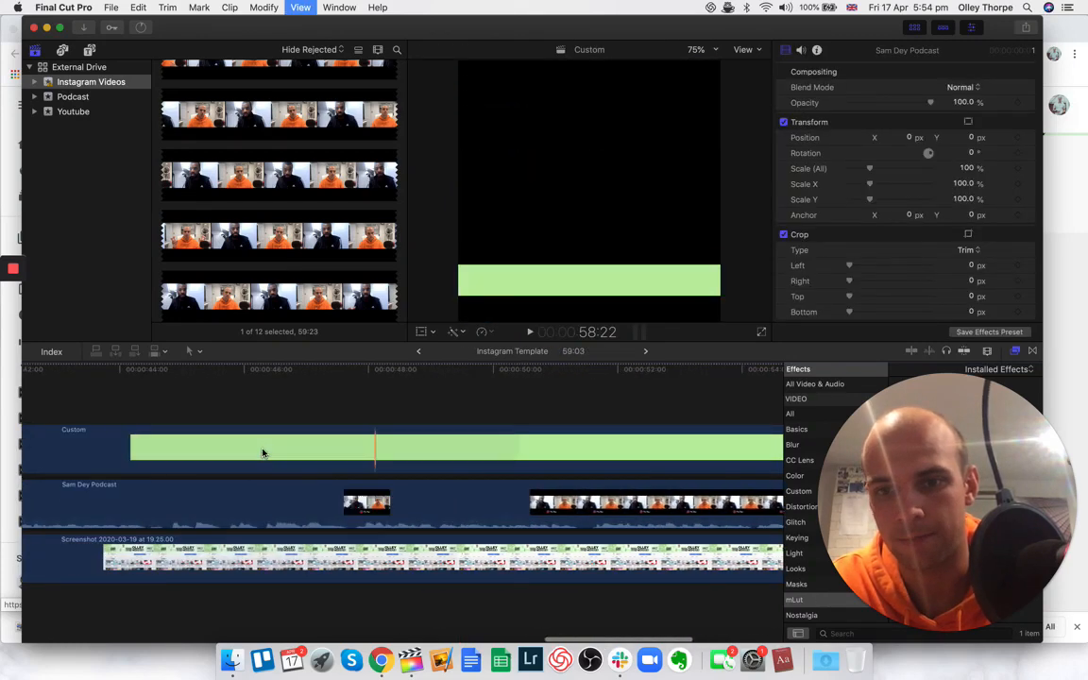
pyautogui.hscroll(-10, 263, 452)
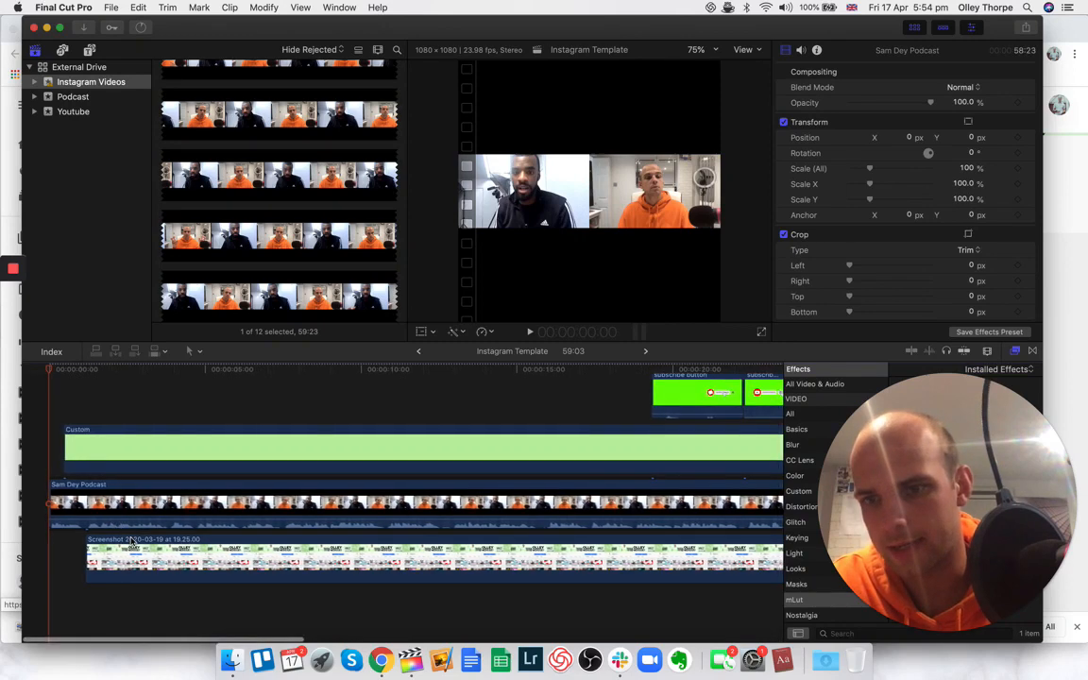
pyautogui.moveTo(89, 546); pyautogui.dragTo(40, 537)
pyautogui.moveTo(94, 456); pyautogui.dragTo(34, 456)
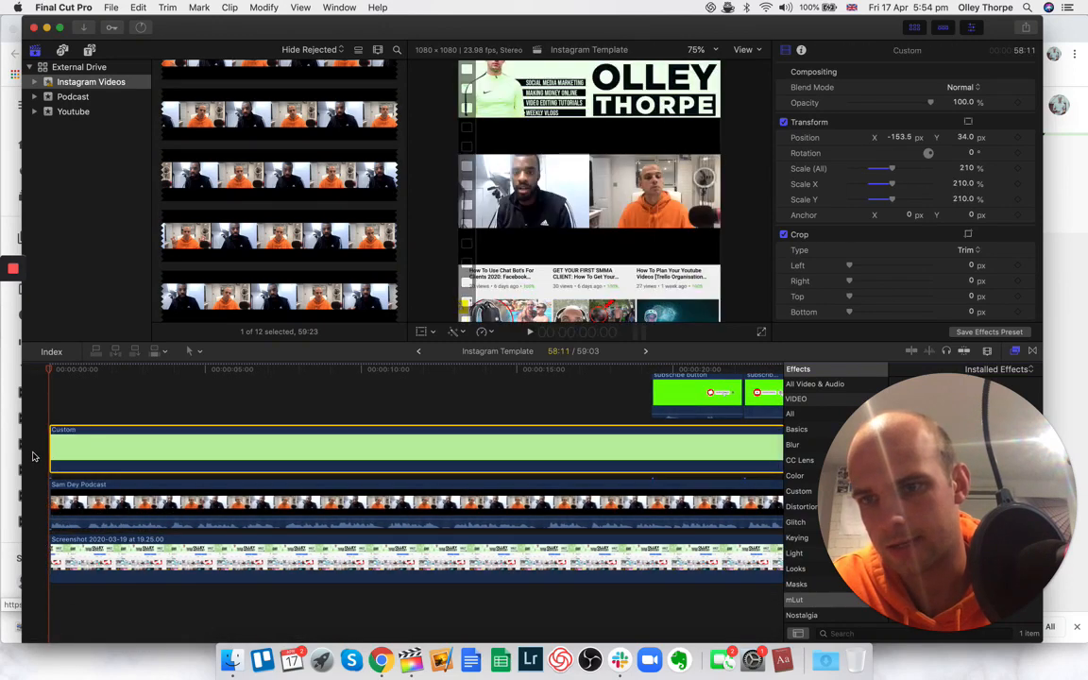
# - Extend the ends of the screenshot clip and the green bar to the end of the podcast footage, making the bar 58:23 long
pyautogui.hscroll(8, 509, 506)
pyautogui.hscroll(10, 500, 486)
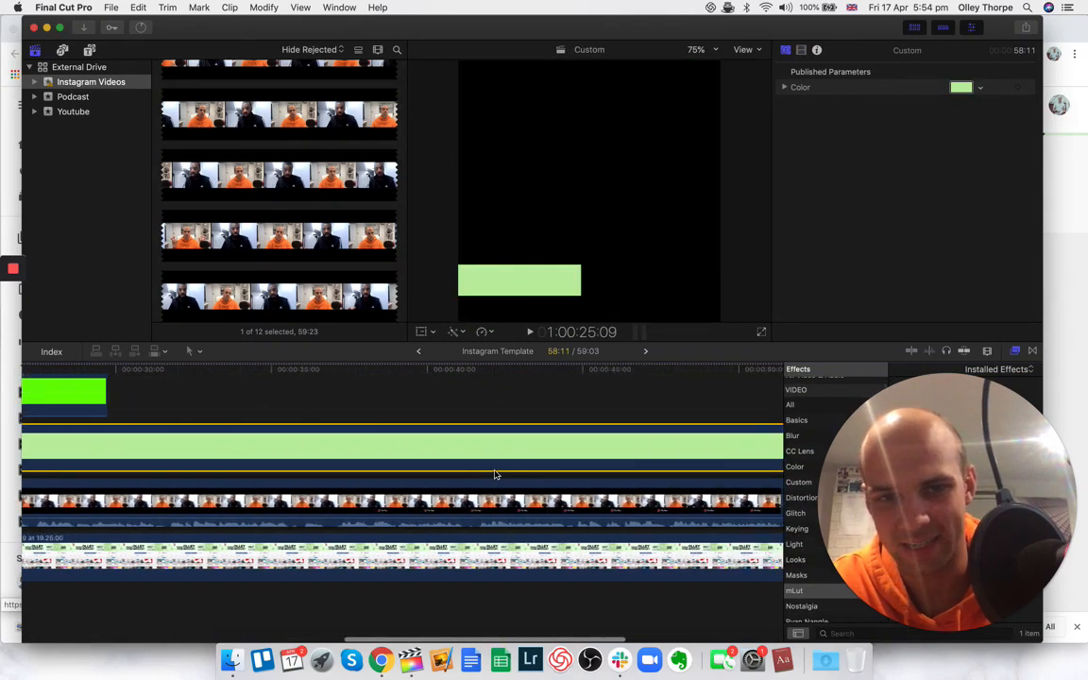
pyautogui.hscroll(-3, 495, 475)
pyautogui.moveTo(548, 555); pyautogui.dragTo(588, 549)
pyautogui.press('super+=')
pyautogui.press('super+=')
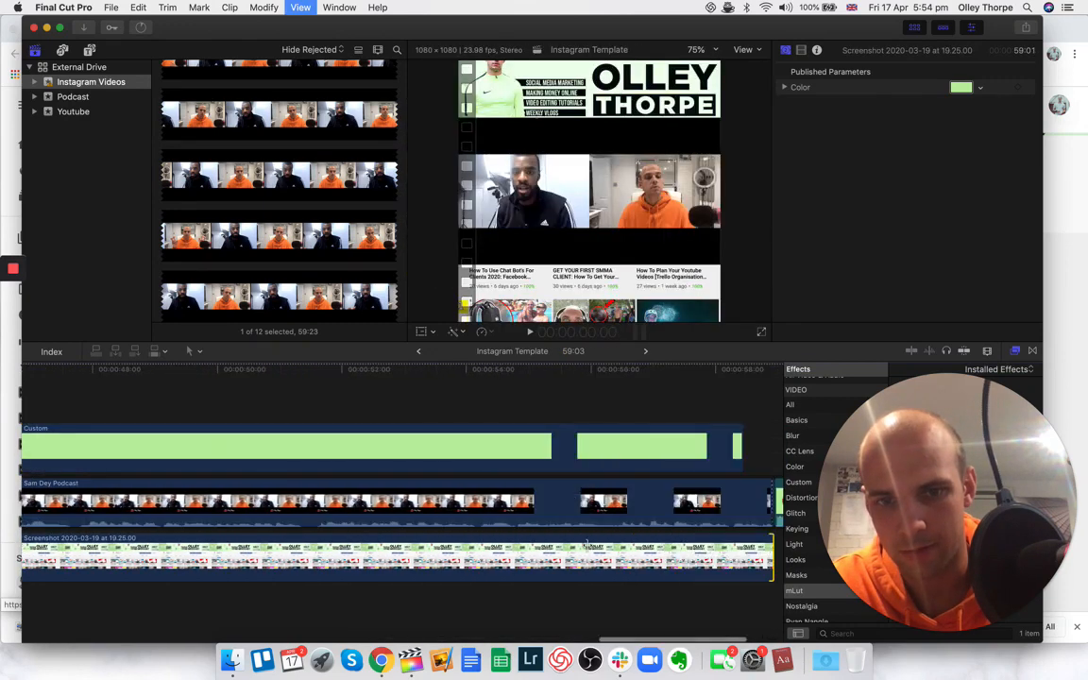
pyautogui.hscroll(3, 587, 548)
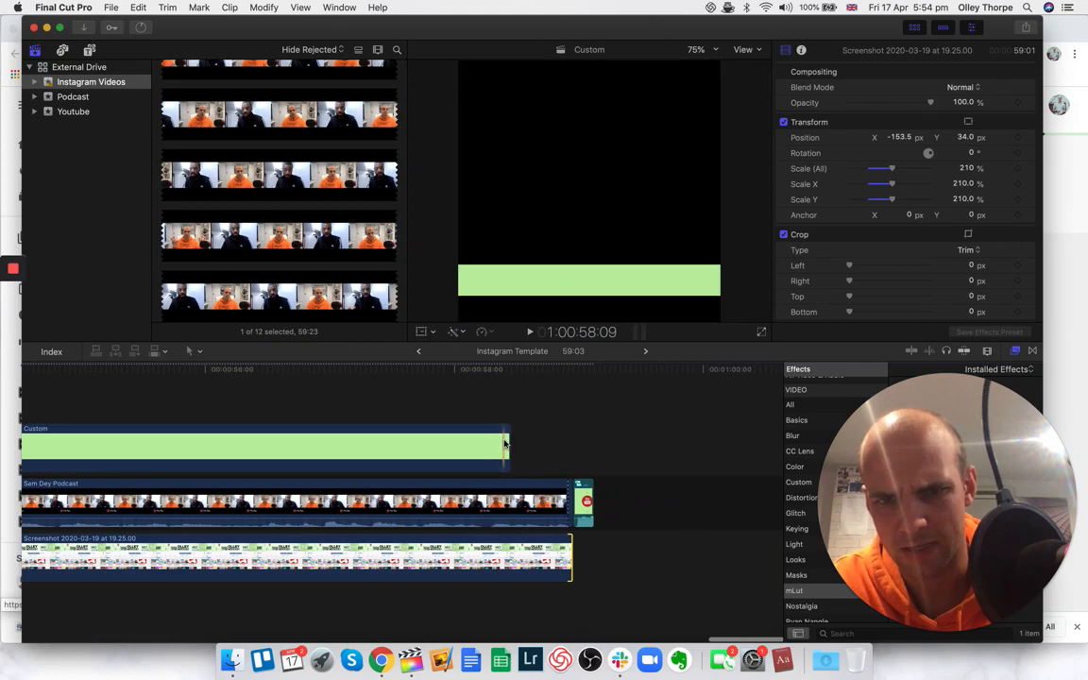
pyautogui.moveTo(512, 441)
pyautogui.mouseDown()
pyautogui.moveTo(566, 441)
pyautogui.moveTo(501, 442)
pyautogui.mouseUp()
pyautogui.press('super+=')
pyautogui.press('super+minus')
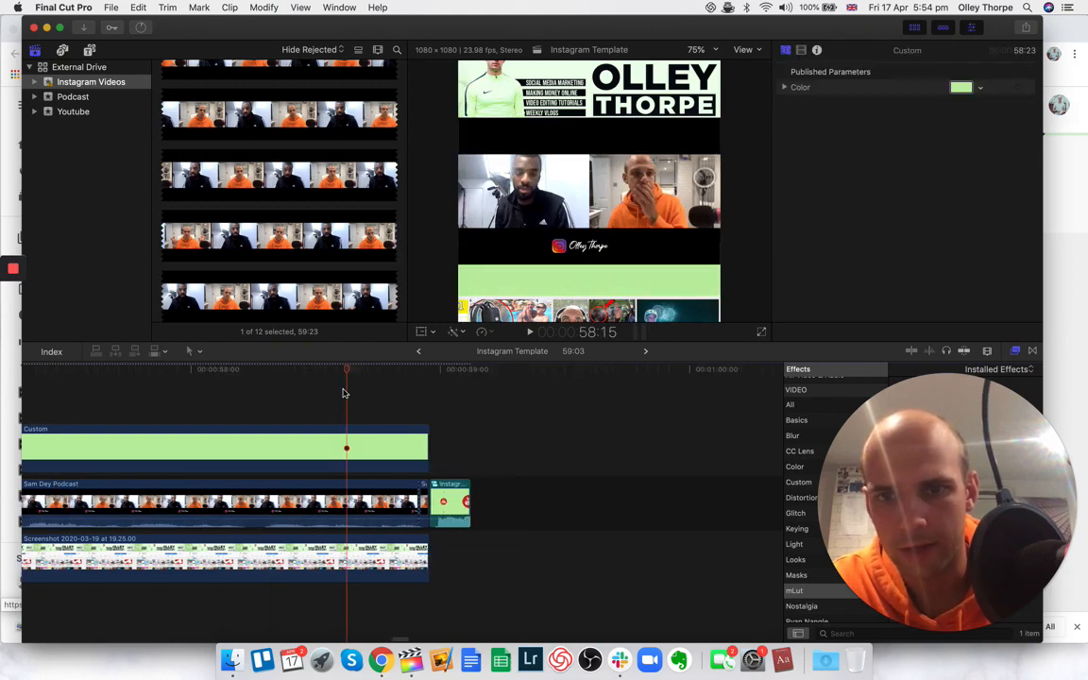
# - Apply the Shape Mask effect to the Sam Dey Podcast clip with the playhead at 42:15
pyautogui.hscroll(-2, 141, 398)
pyautogui.press('super+equal')
pyautogui.click(141, 398)
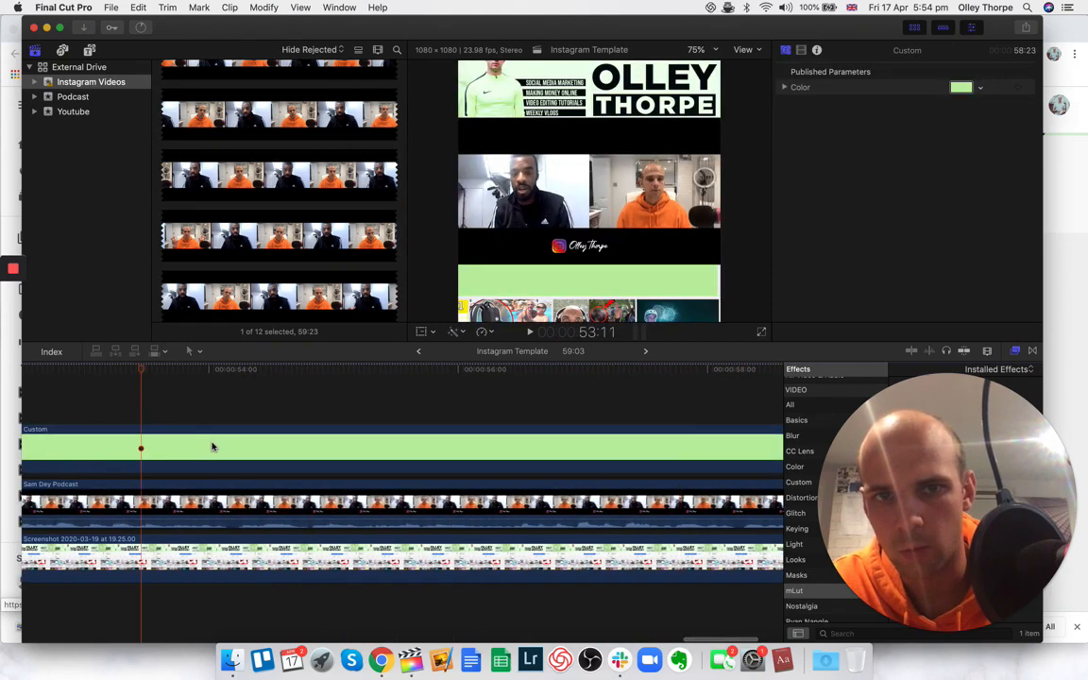
pyautogui.click(506, 213)
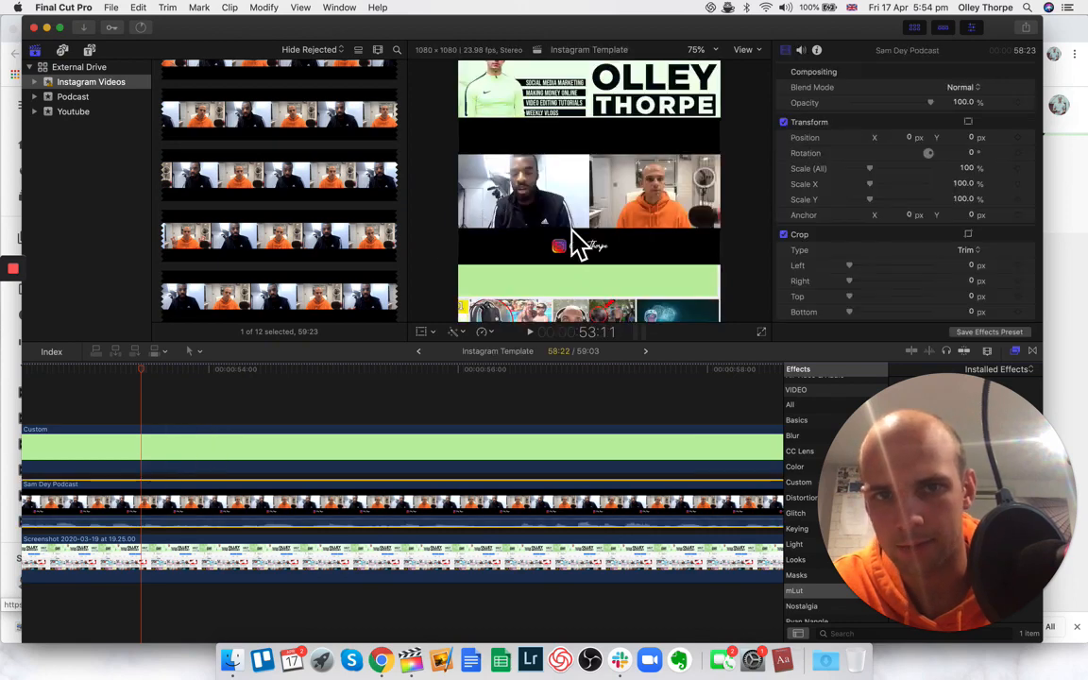
pyautogui.hscroll(-15, 291, 485)
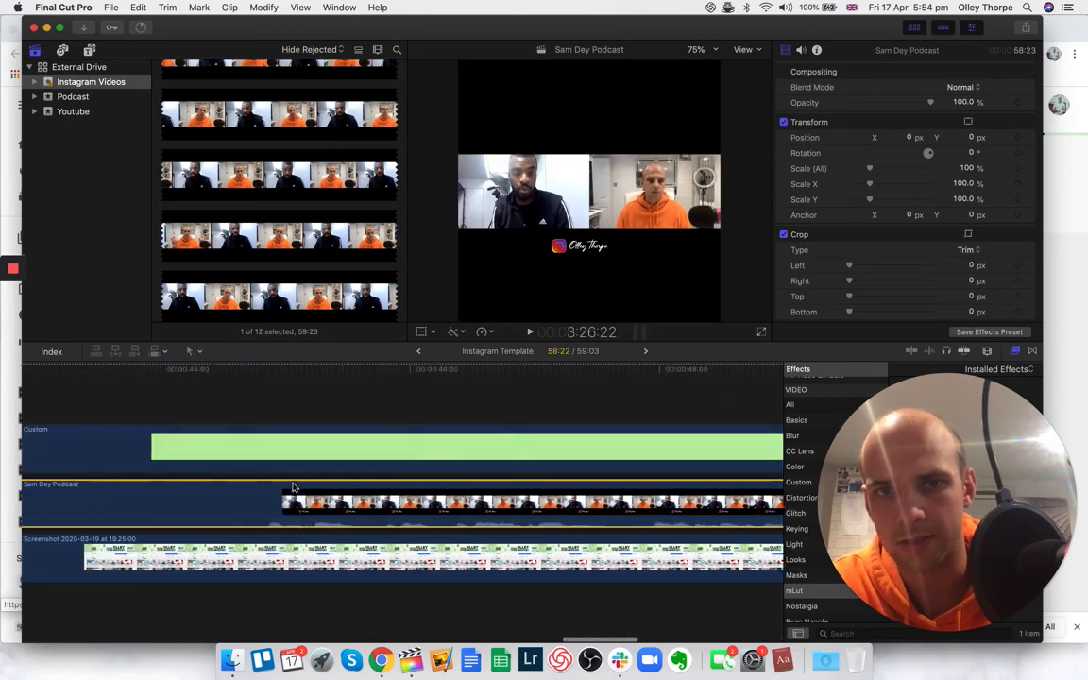
pyautogui.click(226, 419)
pyautogui.click(227, 509)
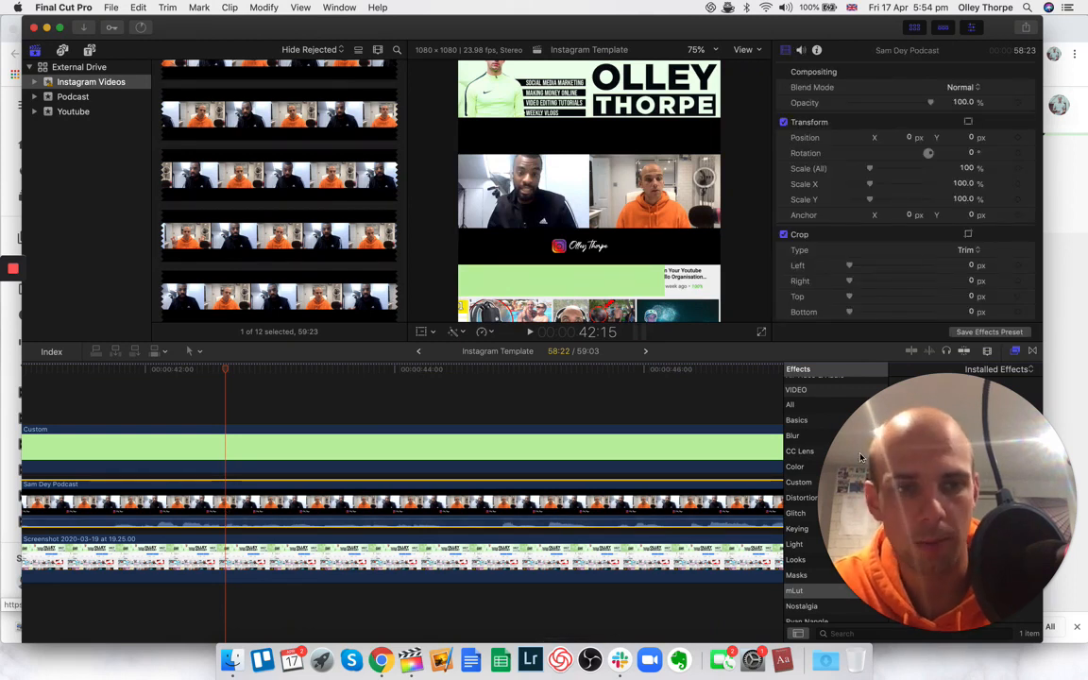
pyautogui.click(931, 628)
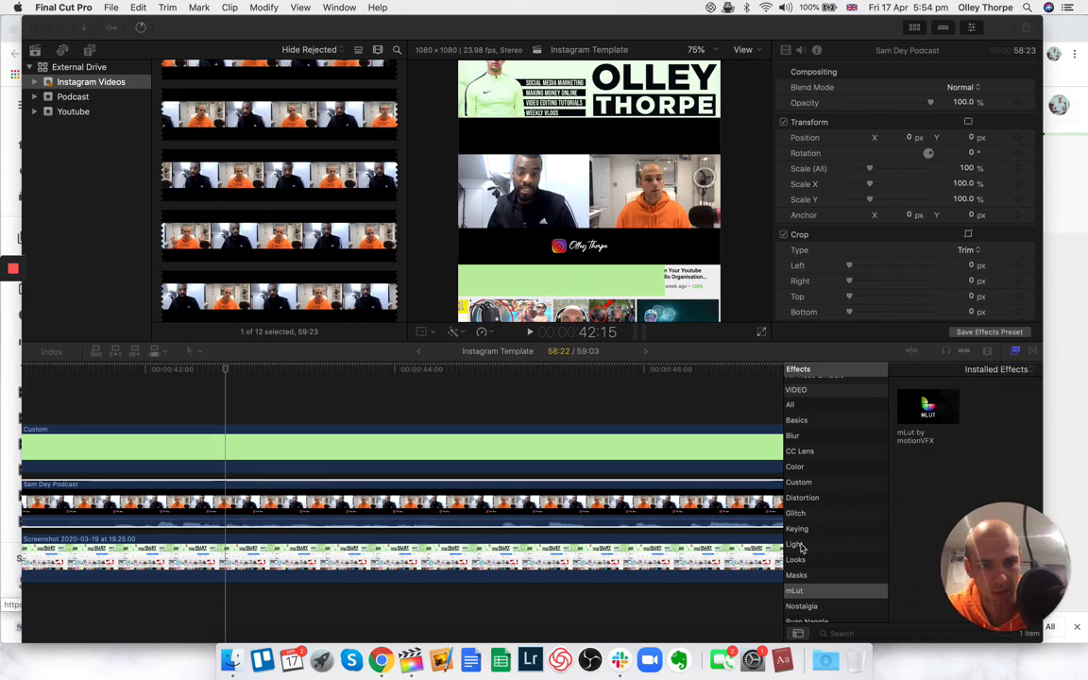
pyautogui.click(796, 575)
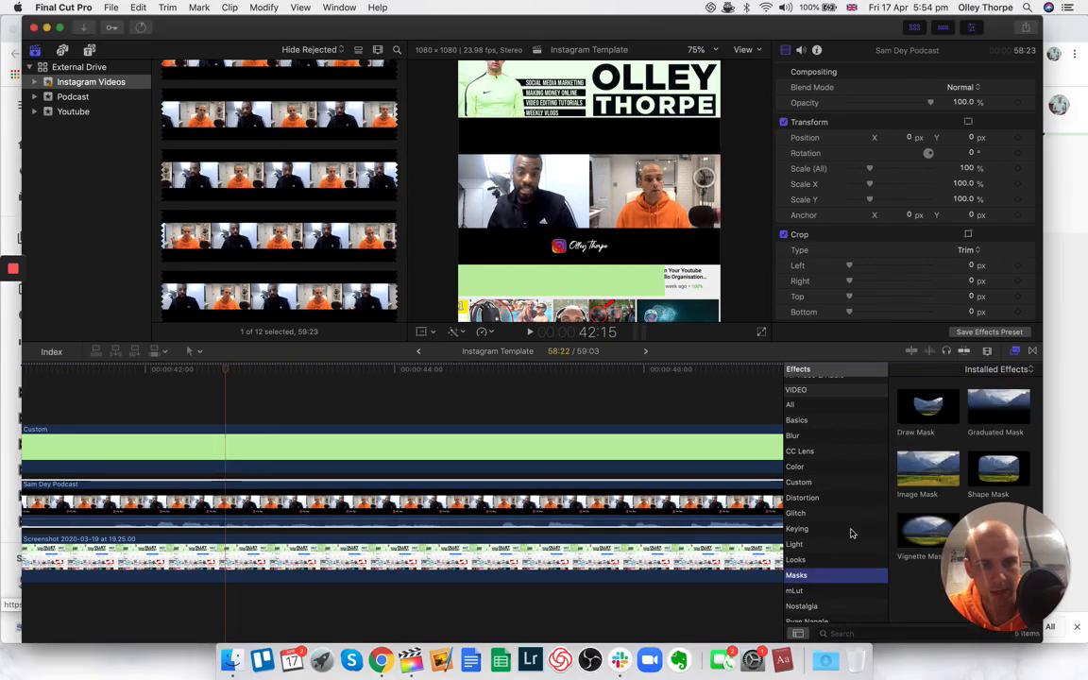
pyautogui.moveTo(998, 468); pyautogui.dragTo(282, 515)
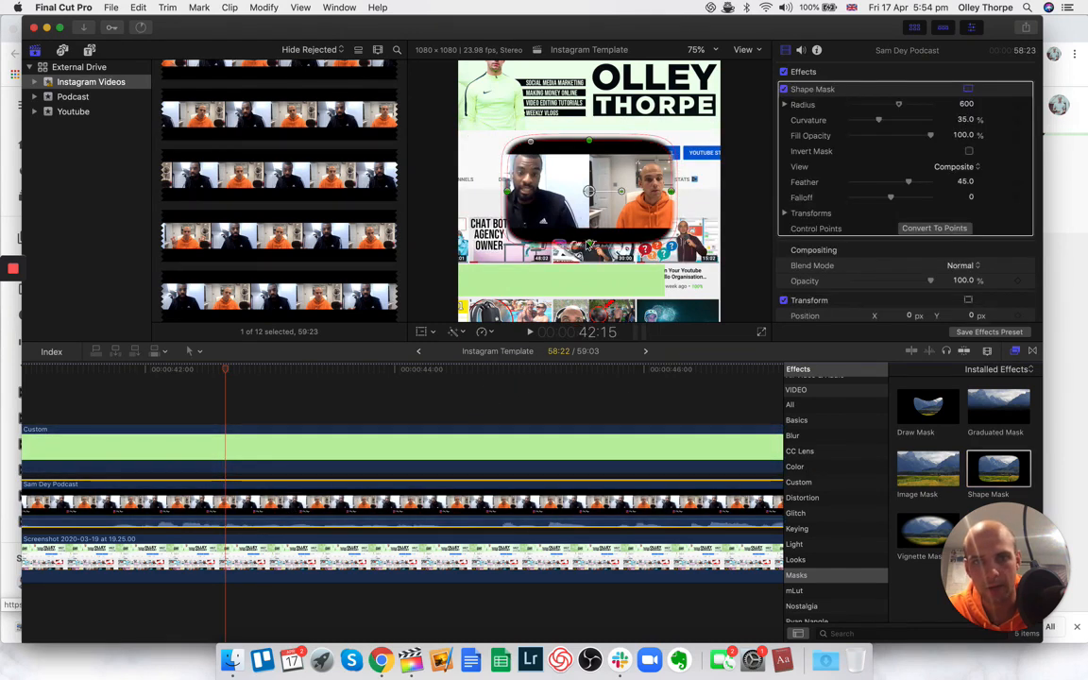
# - Widen the shape mask beyond the frame to a radius of about 1083.57 and reduce its height to hide the black bands around the footage
pyautogui.moveTo(507, 193); pyautogui.dragTo(441, 198)
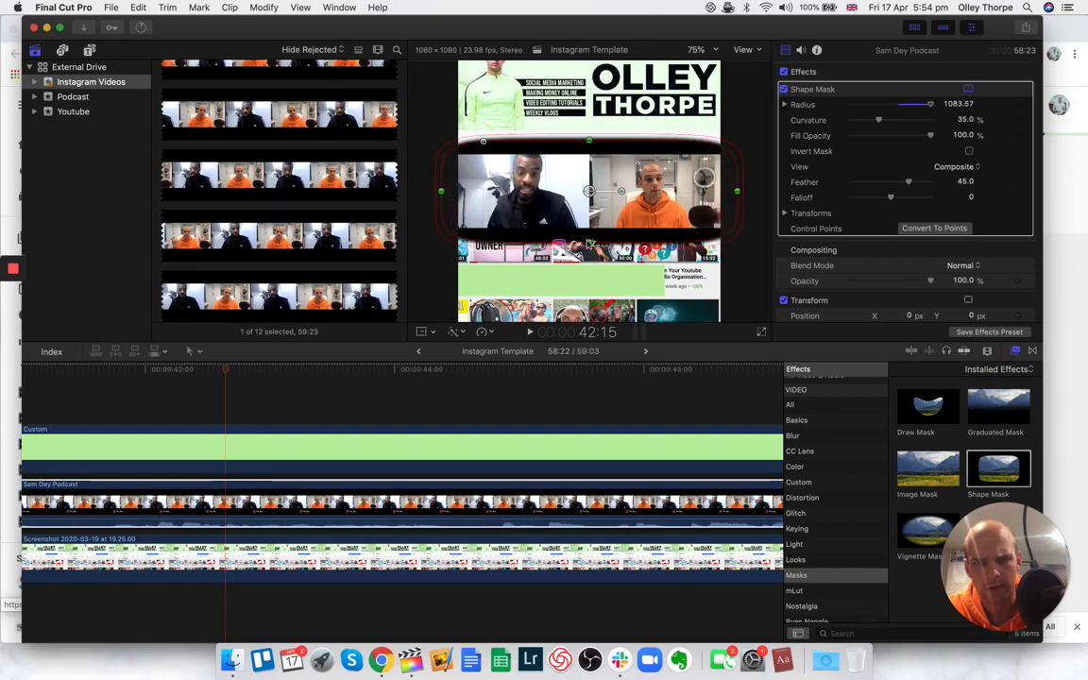
pyautogui.moveTo(592, 244); pyautogui.dragTo(595, 230)
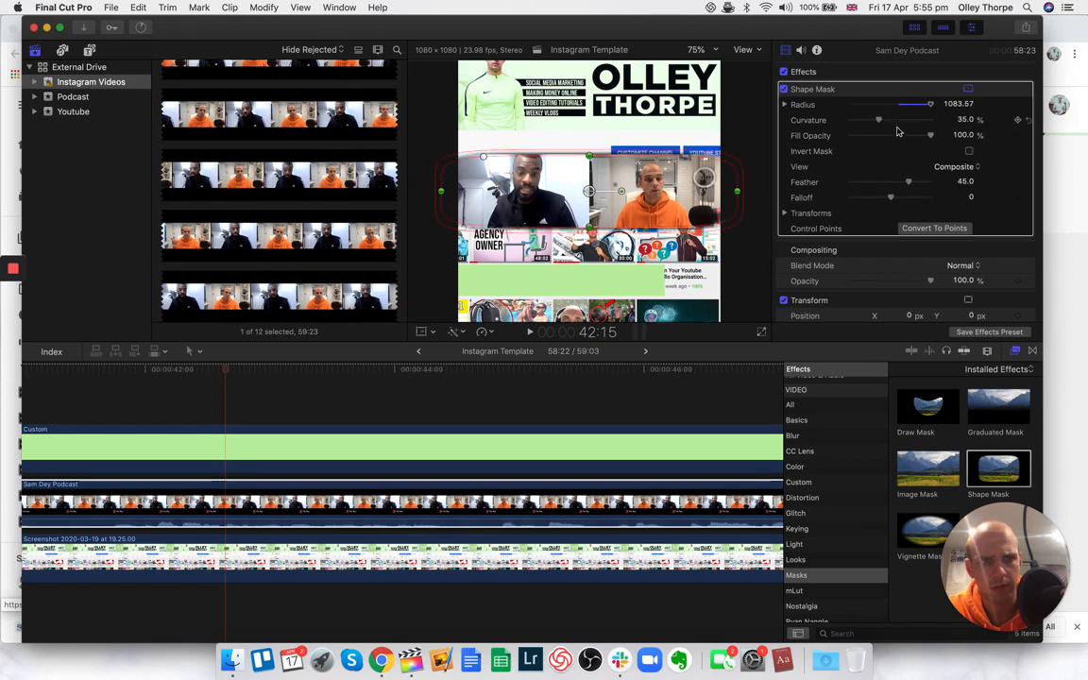
pyautogui.click(291, 404)
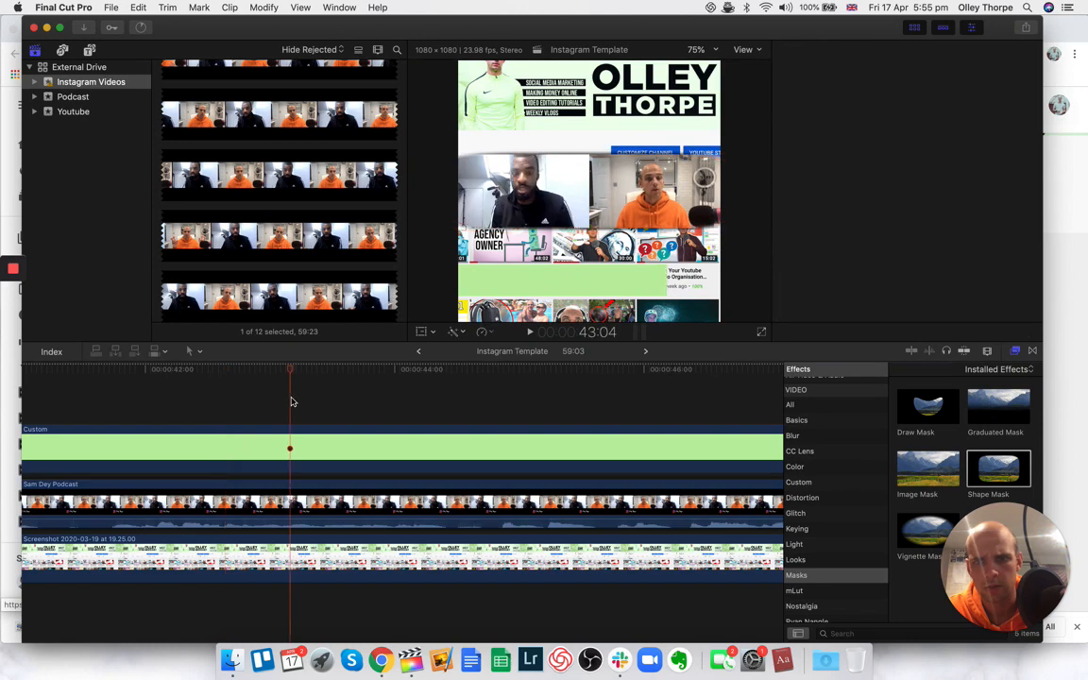
# - Scale the masked podcast clip up to 117% and finish the transform
pyautogui.click(236, 510)
pyautogui.click(422, 331)
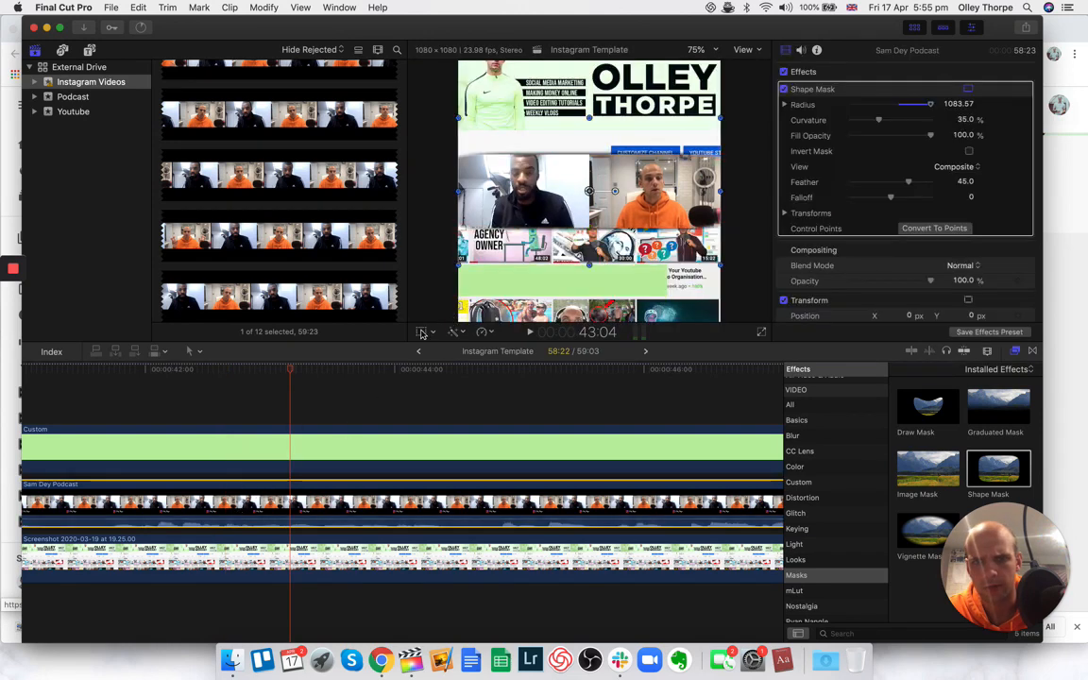
pyautogui.scroll(-3, 851, 226)
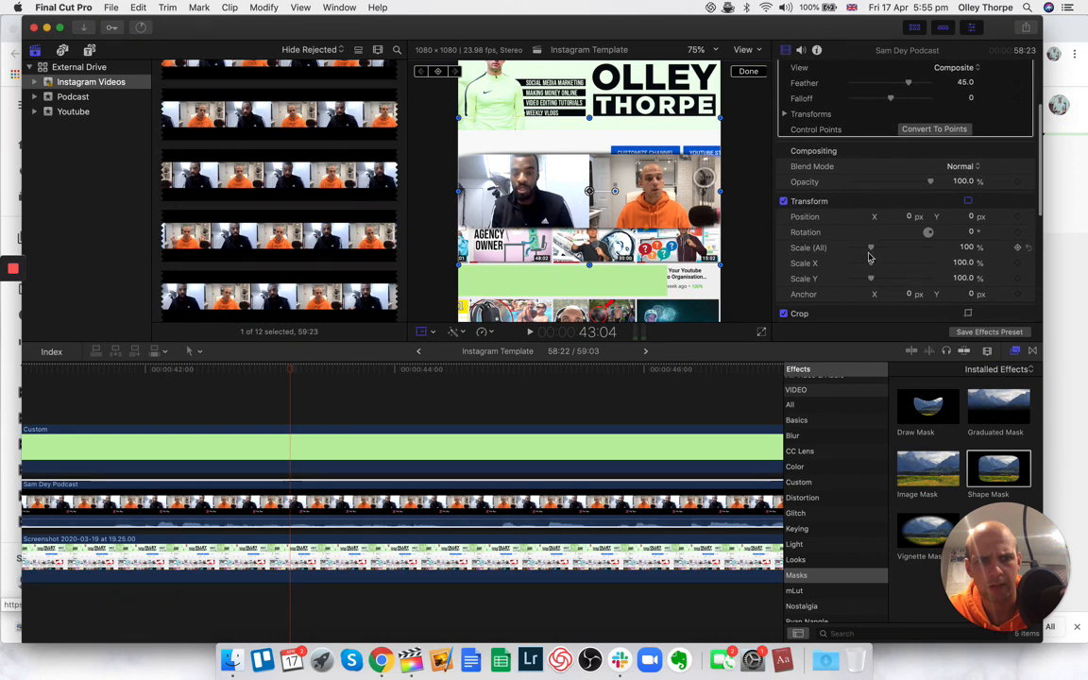
pyautogui.moveTo(871, 249); pyautogui.dragTo(875, 249)
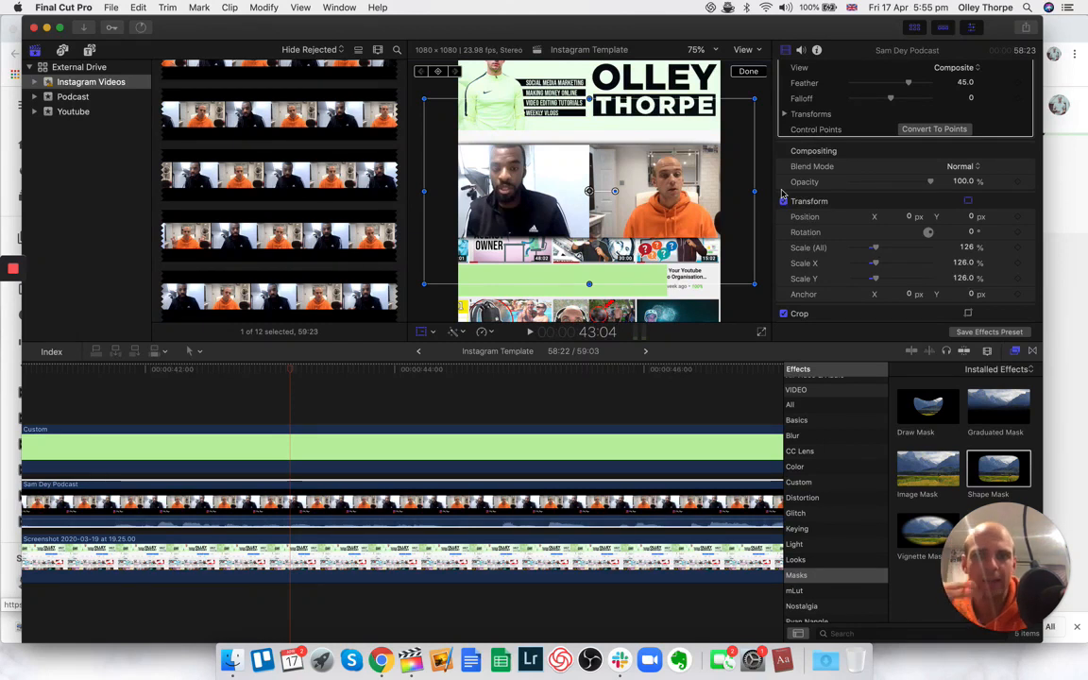
pyautogui.moveTo(876, 249); pyautogui.dragTo(875, 250)
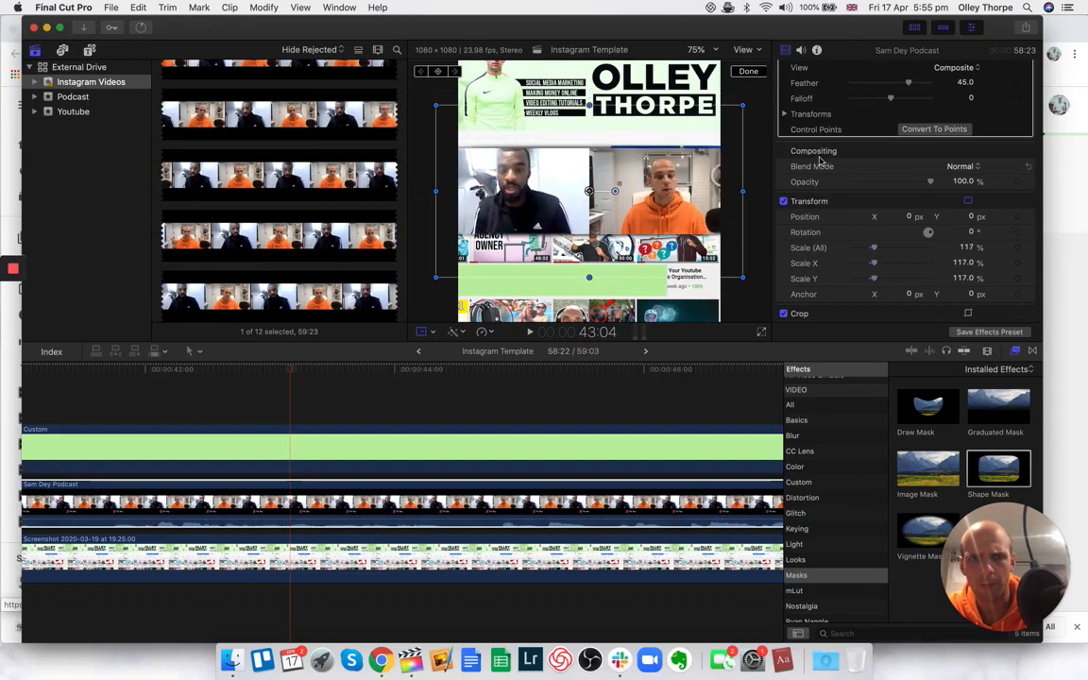
pyautogui.click(748, 72)
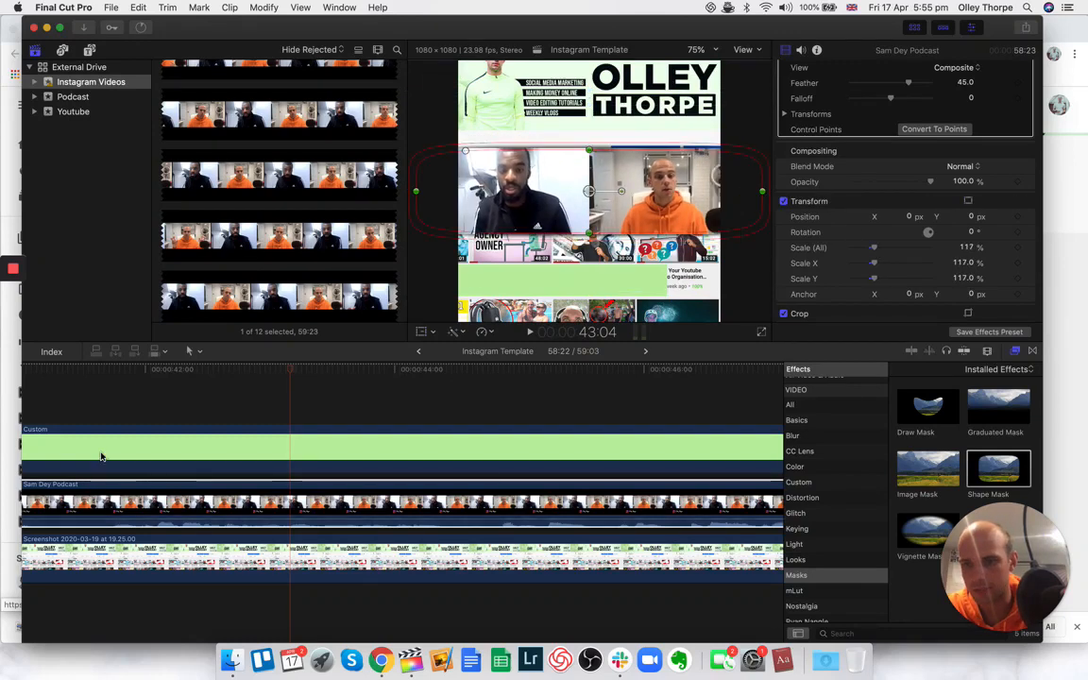
# - Fit the whole edit in the timeline, select the podcast clip and return the playhead to the start
pyautogui.click(133, 402)
pyautogui.hscroll(-15, 133, 403)
pyautogui.press('super+minus')
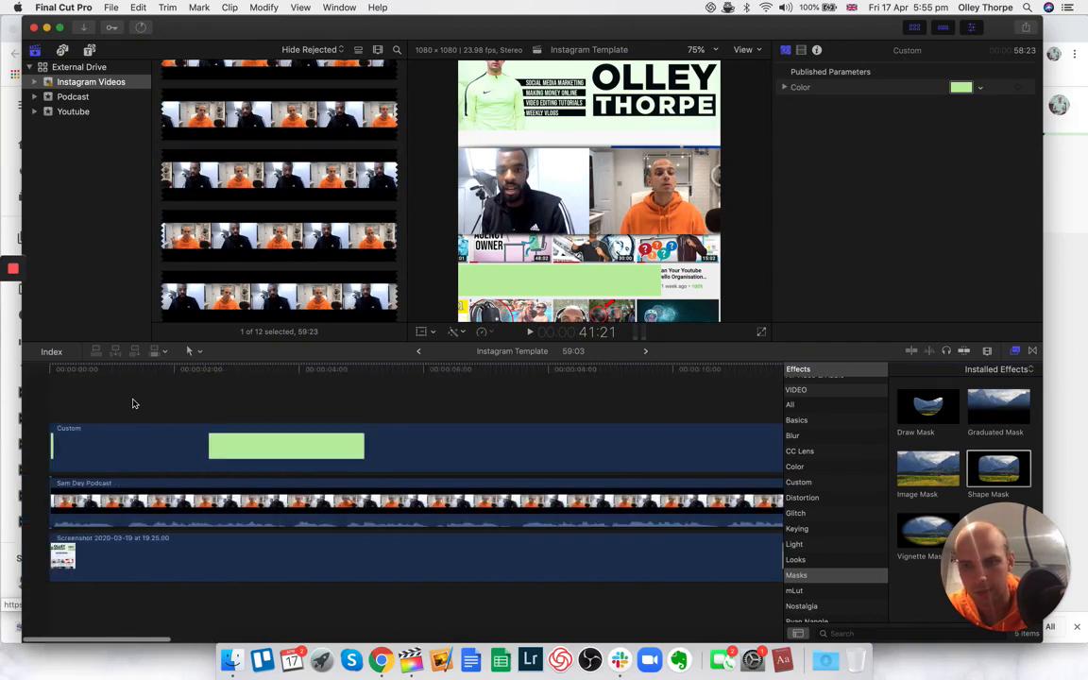
pyautogui.press('super+minus')
pyautogui.press('super+minus')
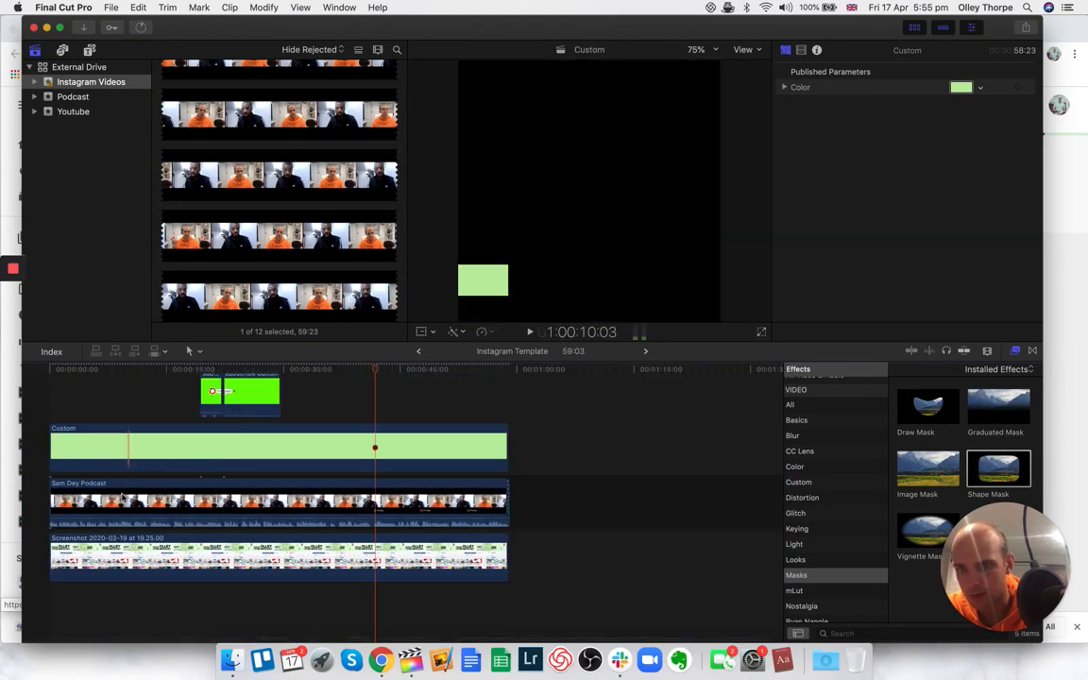
pyautogui.click(122, 499)
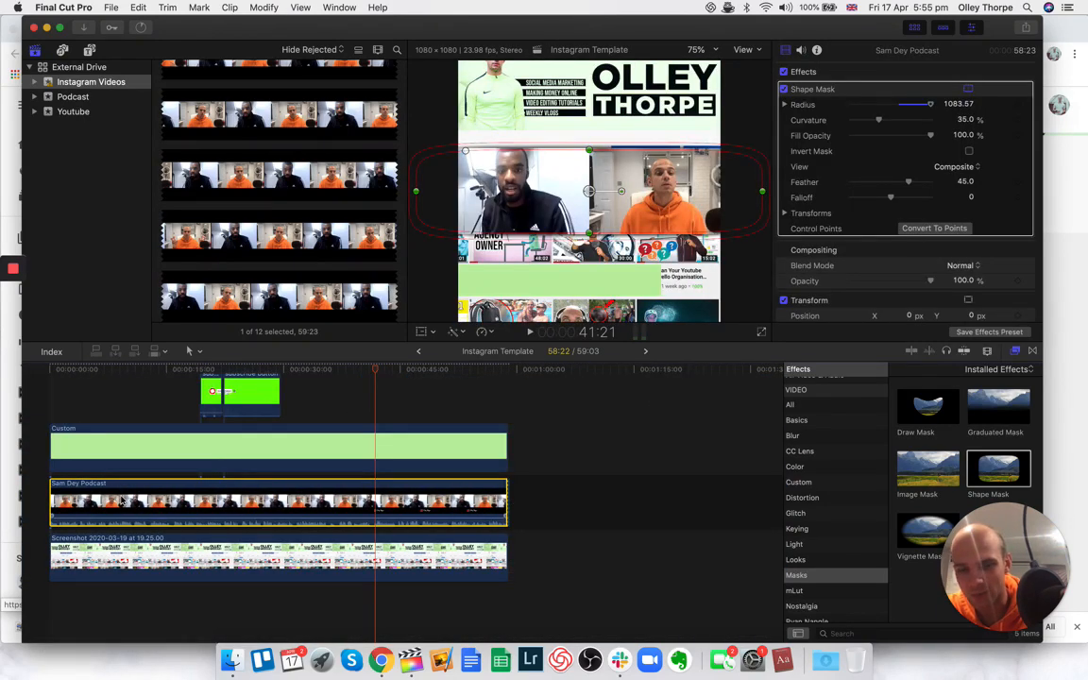
pyautogui.moveTo(375, 371); pyautogui.dragTo(14, 372)
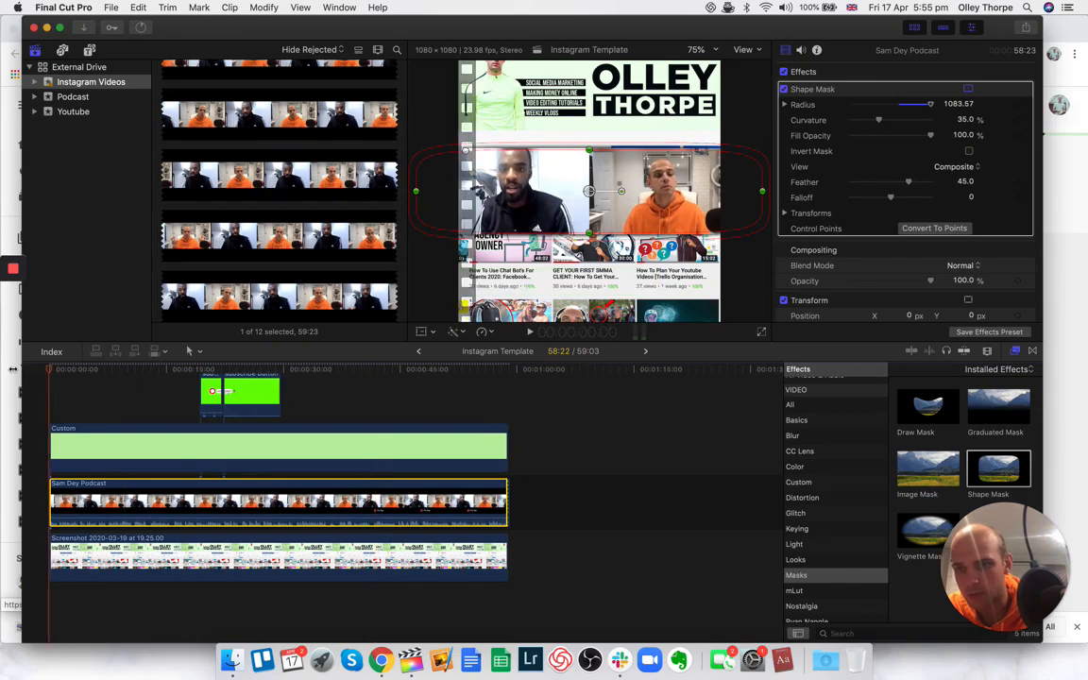
# - Paste a copy of the masked podcast clip on a layer directly below the original and slightly lower the copy's shape mask height
pyautogui.press('super+v')
pyautogui.moveTo(159, 503); pyautogui.dragTo(125, 560)
pyautogui.moveTo(238, 567); pyautogui.dragTo(225, 626)
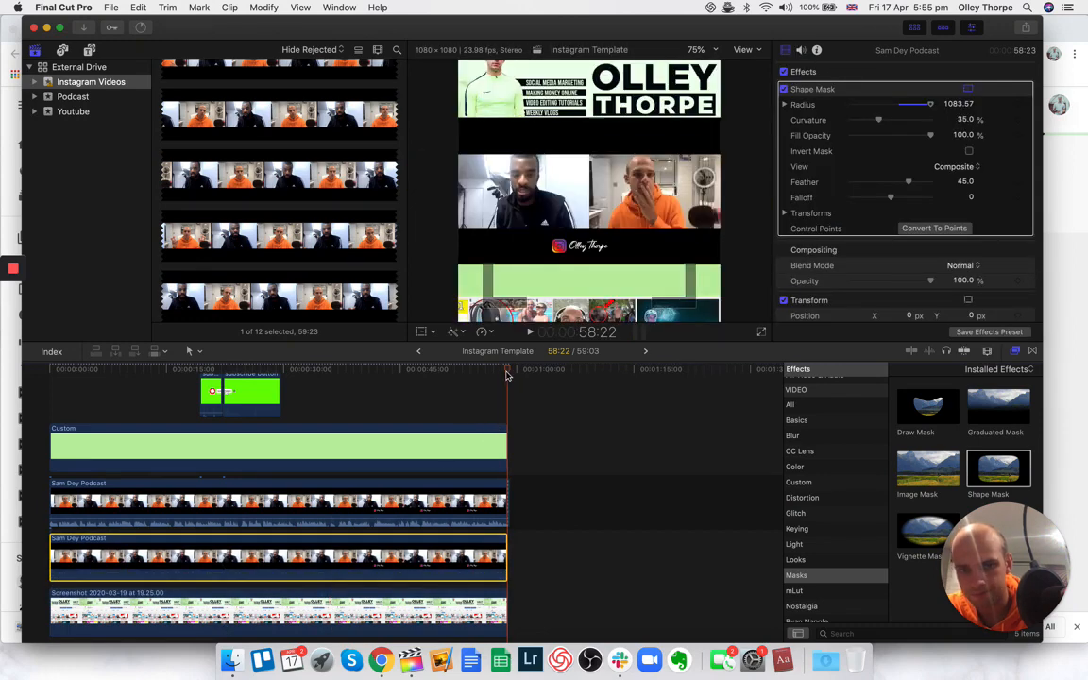
pyautogui.press('Home')
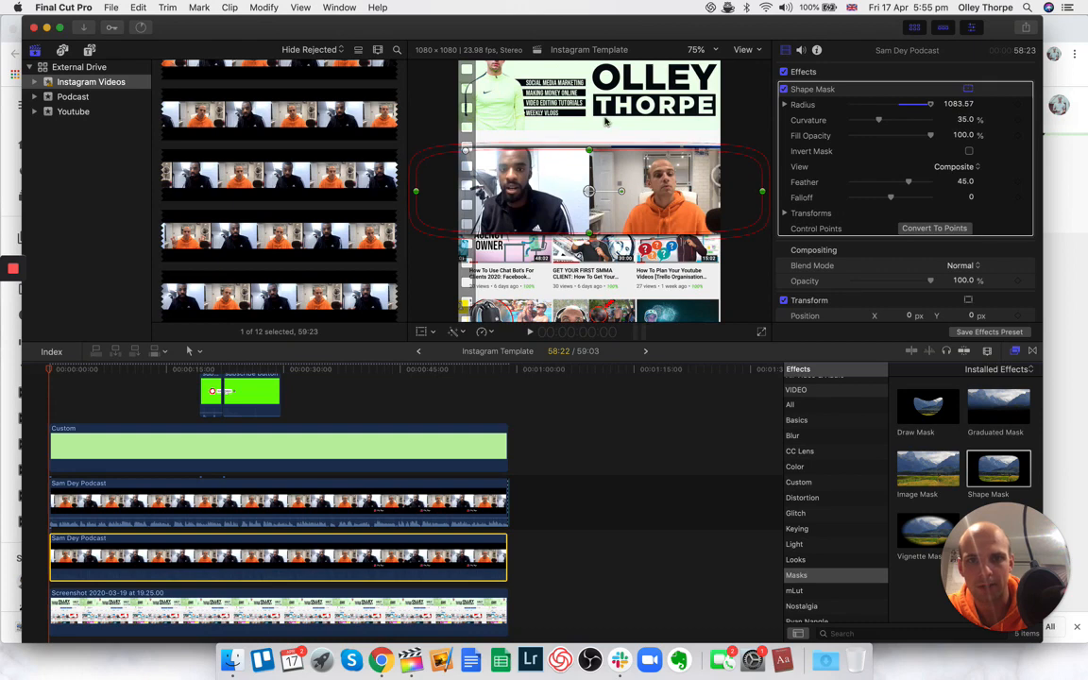
pyautogui.click(743, 138)
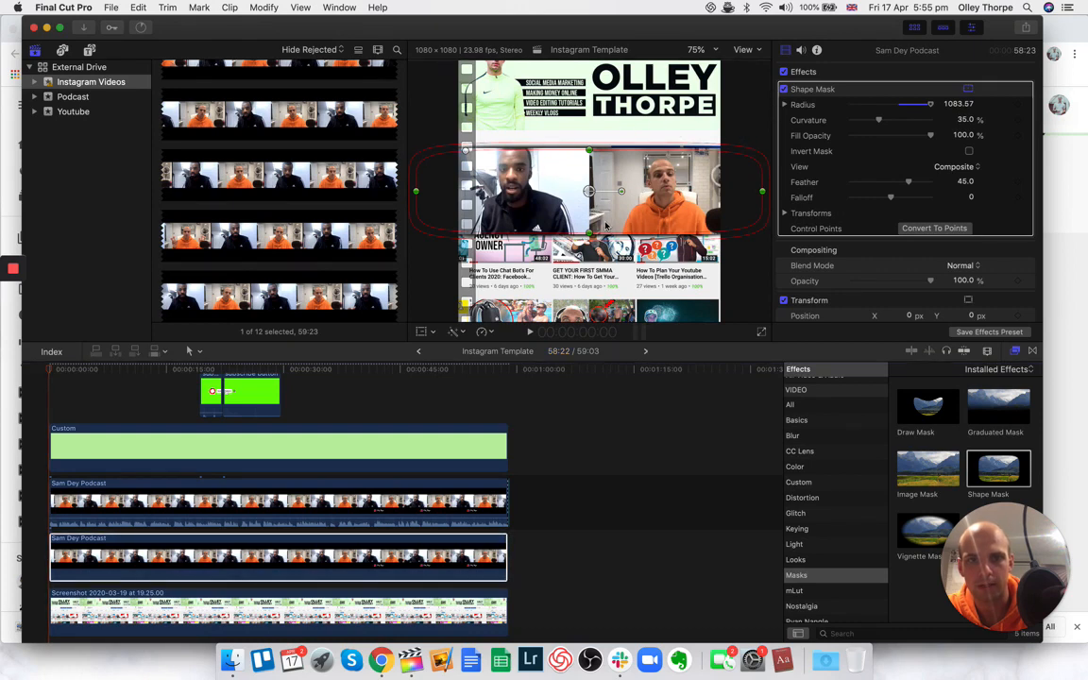
pyautogui.moveTo(590, 233)
pyautogui.mouseDown()
pyautogui.moveTo(593, 300)
pyautogui.moveTo(595, 195)
pyautogui.moveTo(597, 233)
pyautogui.moveTo(605, 192)
pyautogui.moveTo(605, 228)
pyautogui.mouseUp()
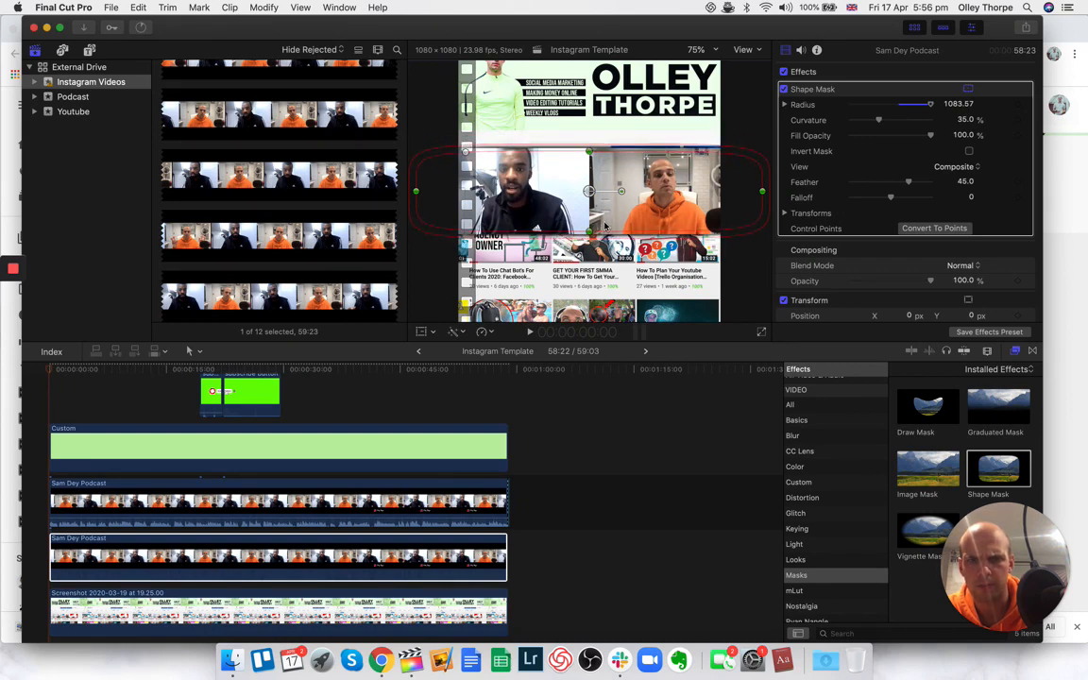
# - Trim the sides of the upper podcast clip with Crop so only the speaker in the black jacket remains
pyautogui.click(227, 500)
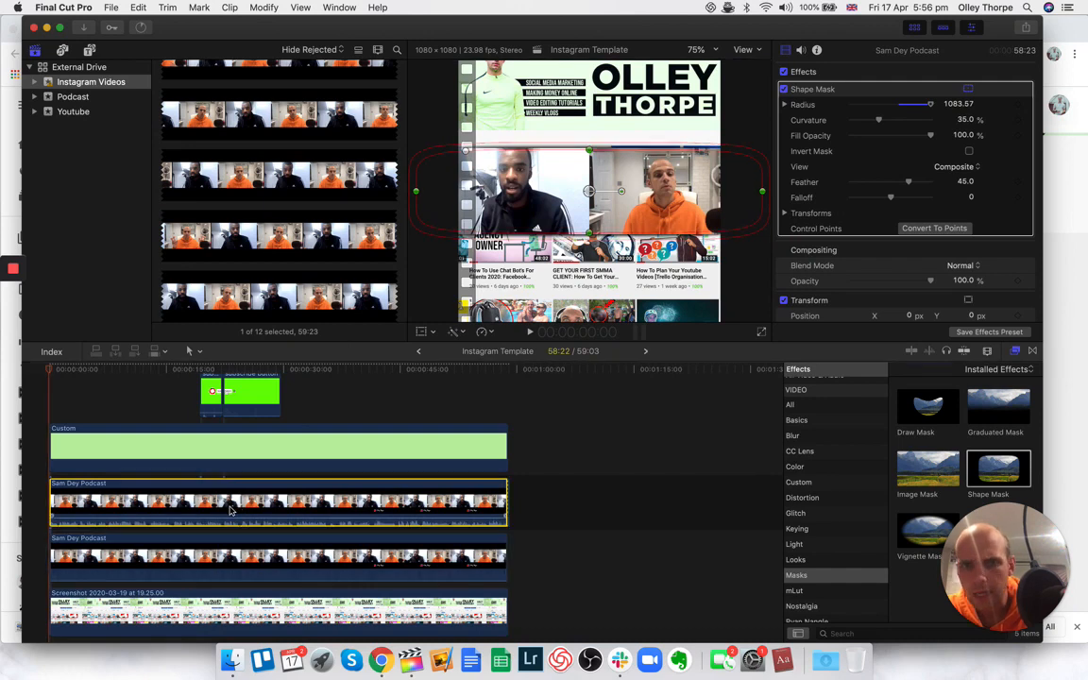
pyautogui.click(452, 336)
pyautogui.click(451, 360)
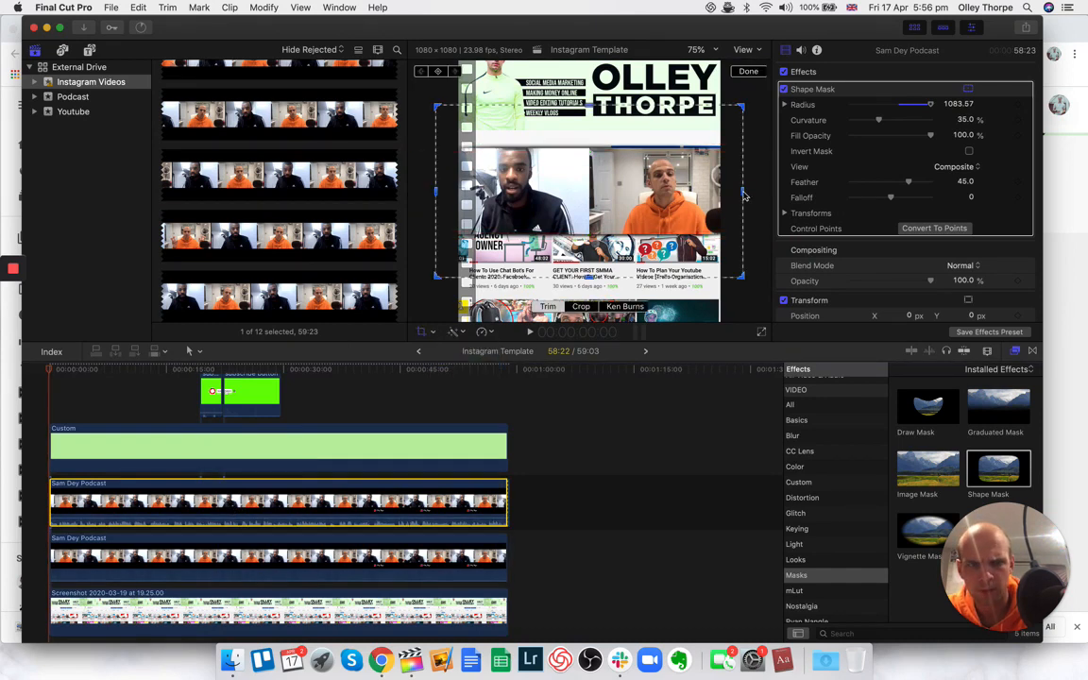
pyautogui.moveTo(745, 193); pyautogui.dragTo(575, 206)
pyautogui.moveTo(436, 193); pyautogui.dragTo(478, 193)
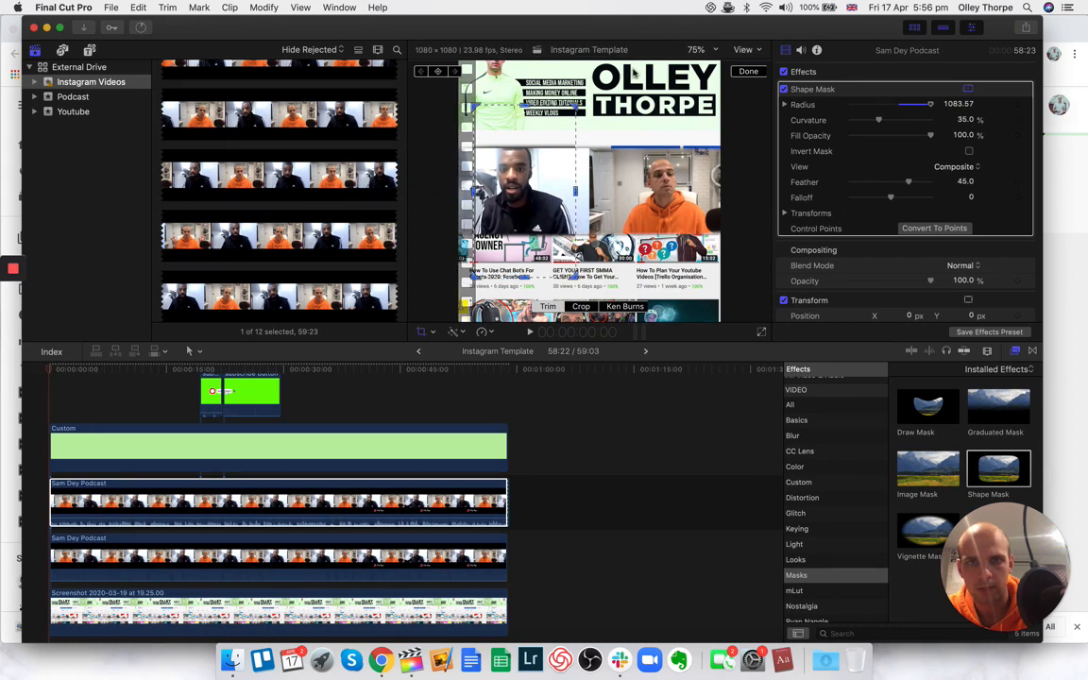
pyautogui.click(740, 72)
# - Trim the left side of the lower podcast clip so only the speaker in the orange hoodie remains
pyautogui.click(284, 505)
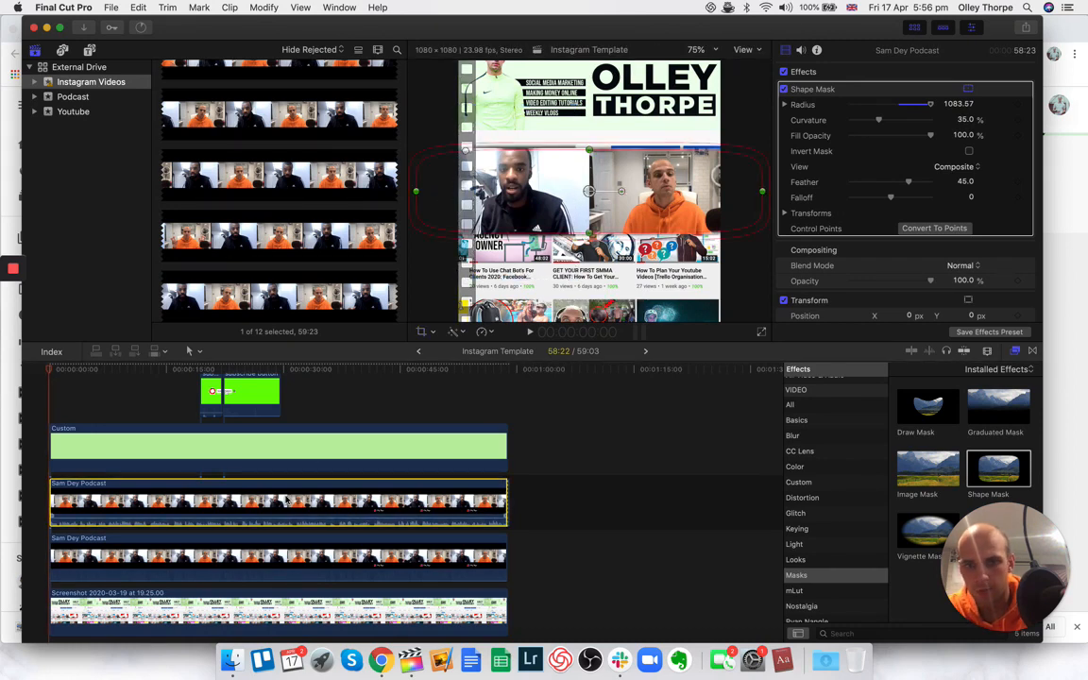
pyautogui.click(283, 562)
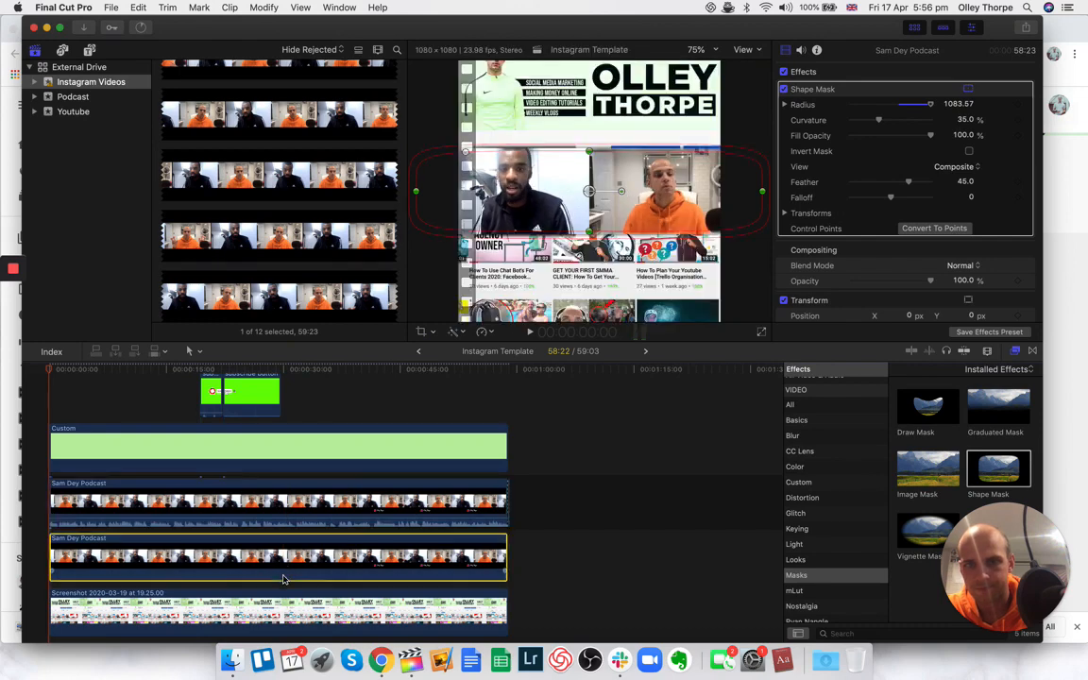
pyautogui.click(421, 332)
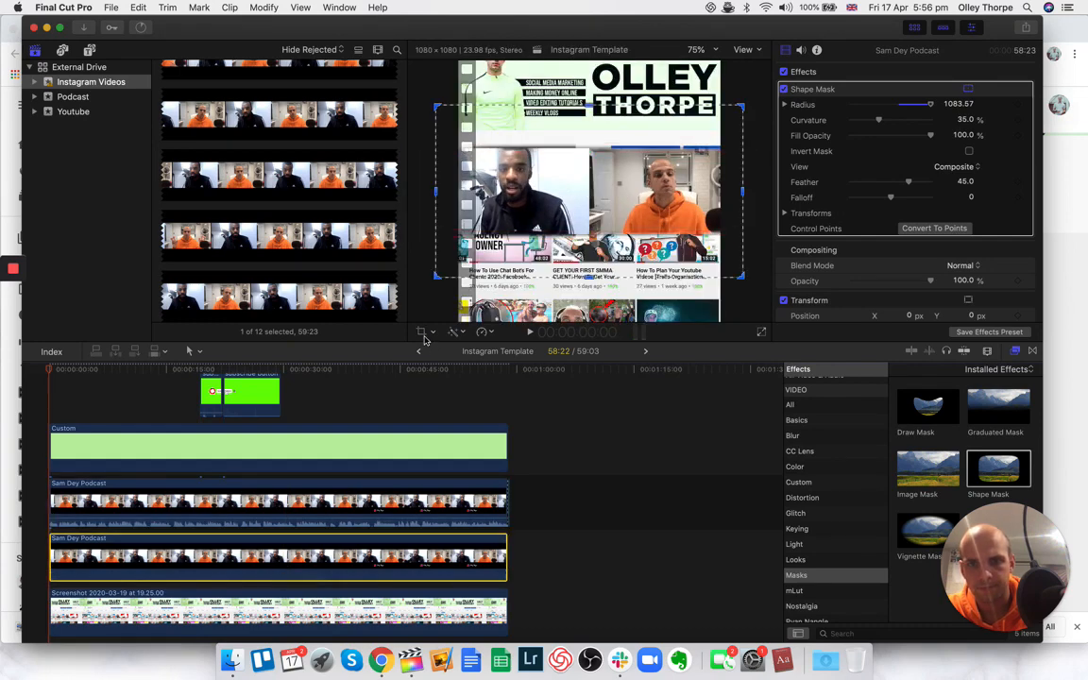
pyautogui.moveTo(437, 194); pyautogui.dragTo(619, 178)
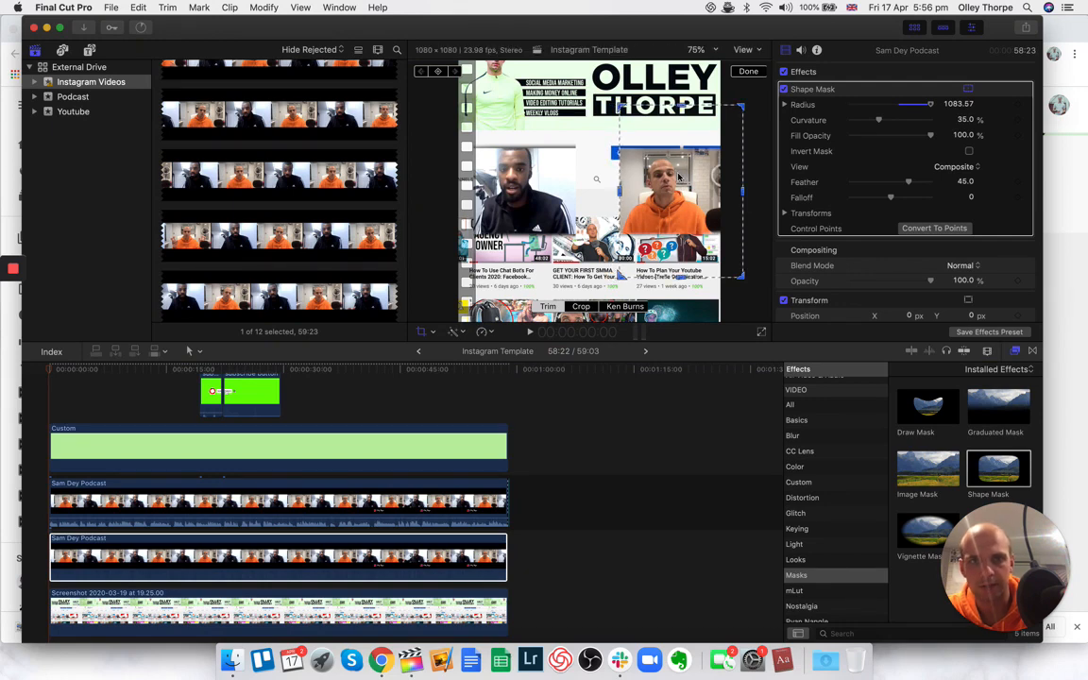
pyautogui.click(727, 195)
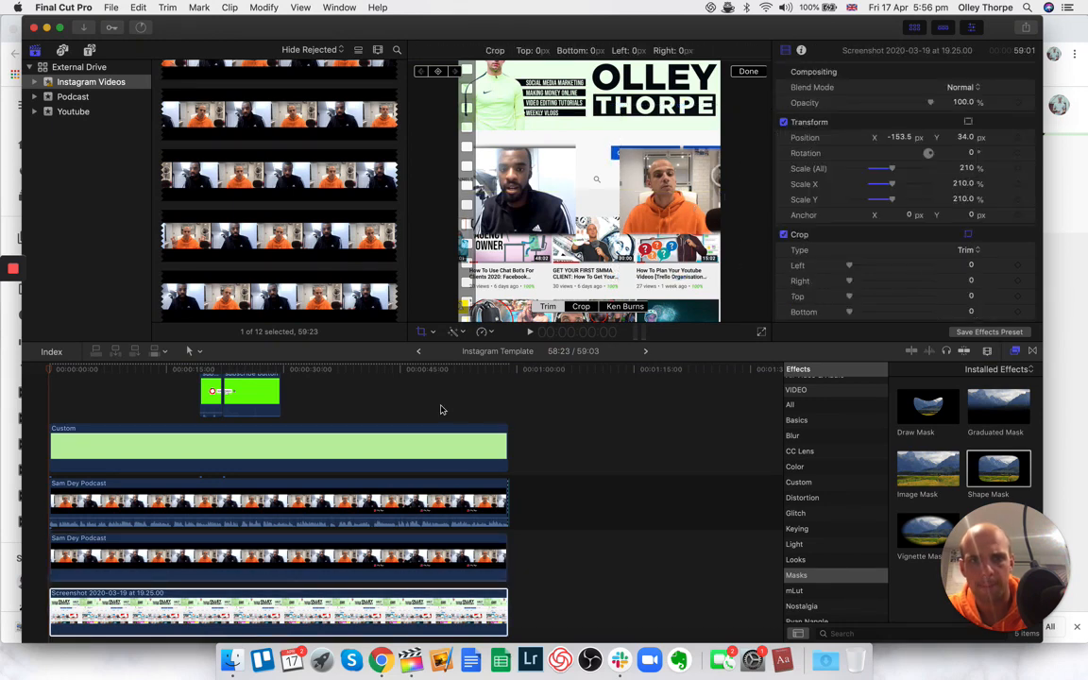
# - Trim the right, top and bottom edges of the lower podcast clip tightly around the speaker in the orange hoodie
pyautogui.click(340, 518)
pyautogui.click(338, 515)
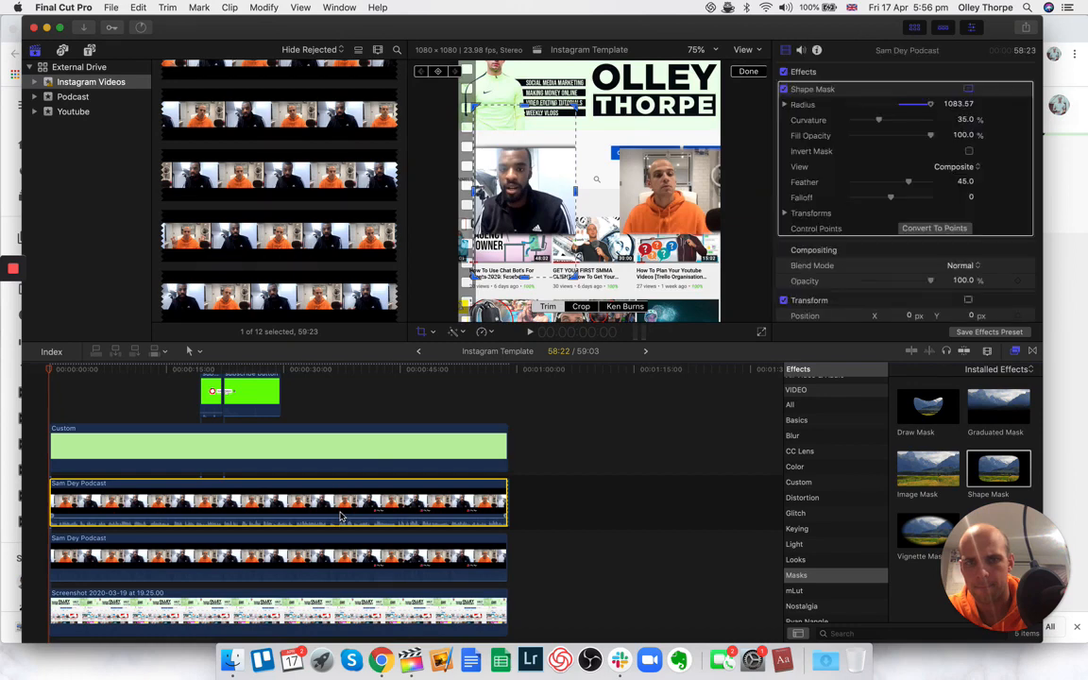
pyautogui.click(331, 555)
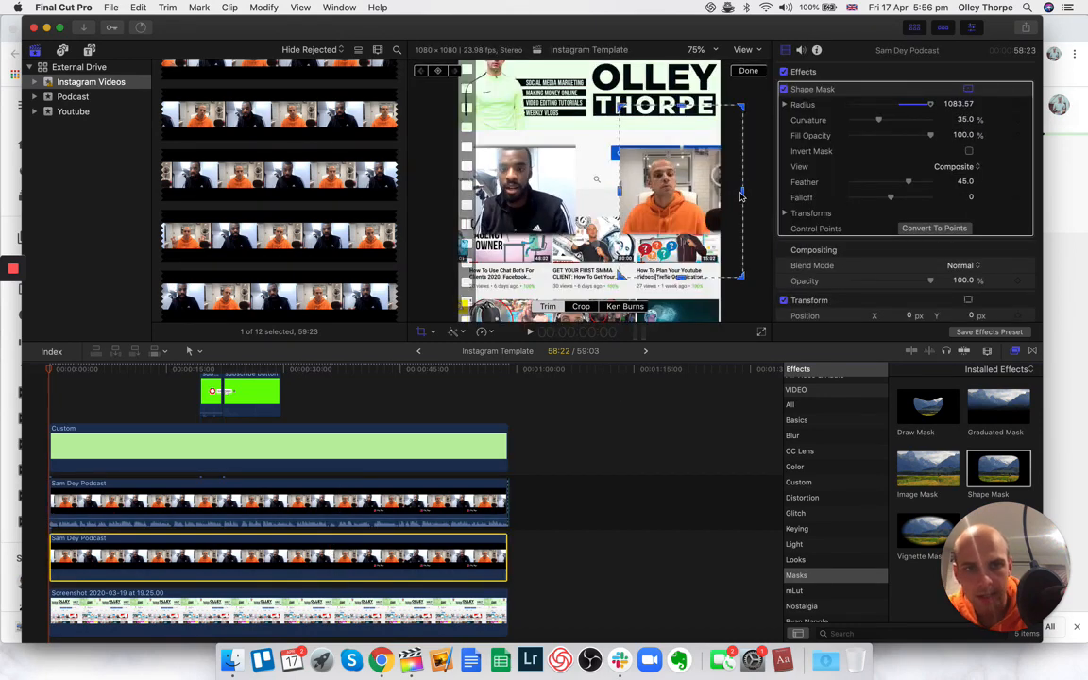
pyautogui.moveTo(742, 196); pyautogui.dragTo(714, 206)
pyautogui.moveTo(667, 109); pyautogui.dragTo(667, 151)
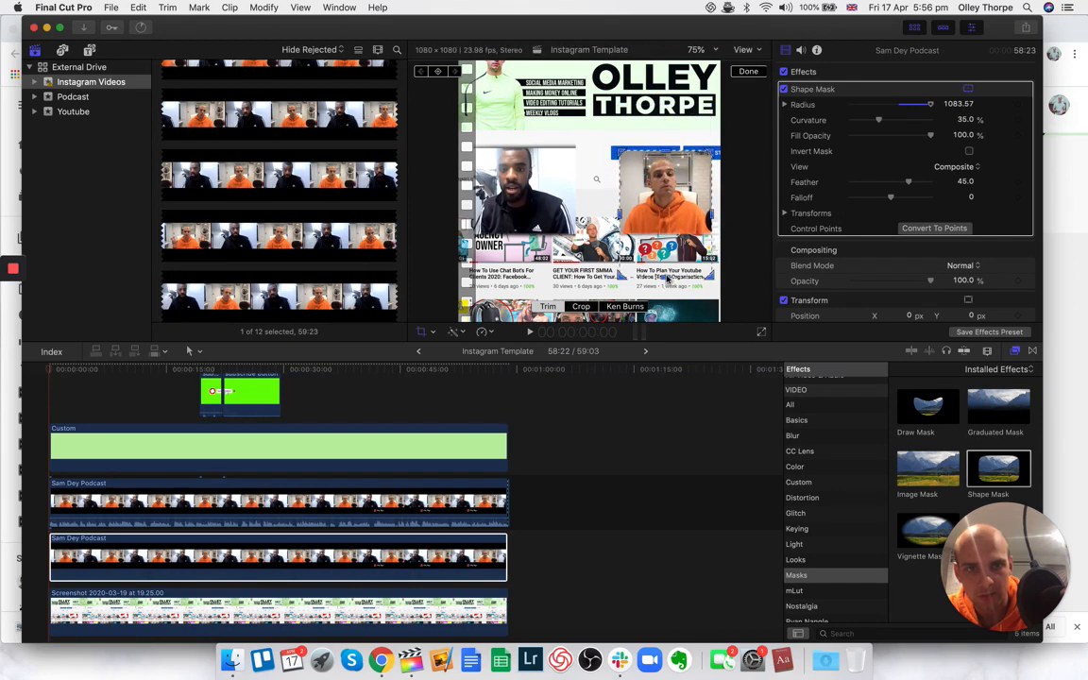
pyautogui.moveTo(666, 278); pyautogui.dragTo(667, 241)
# - Trim the top and bottom edges of the upper podcast clip around the black-jacketed speaker and finish the crop
pyautogui.click(223, 498)
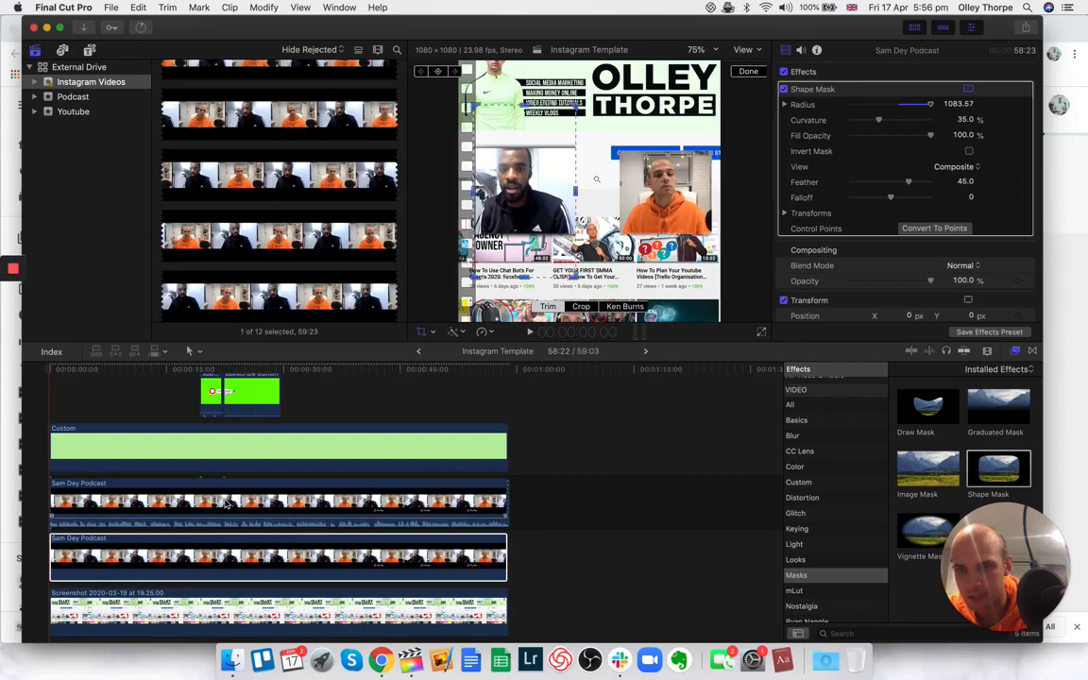
pyautogui.click(526, 107)
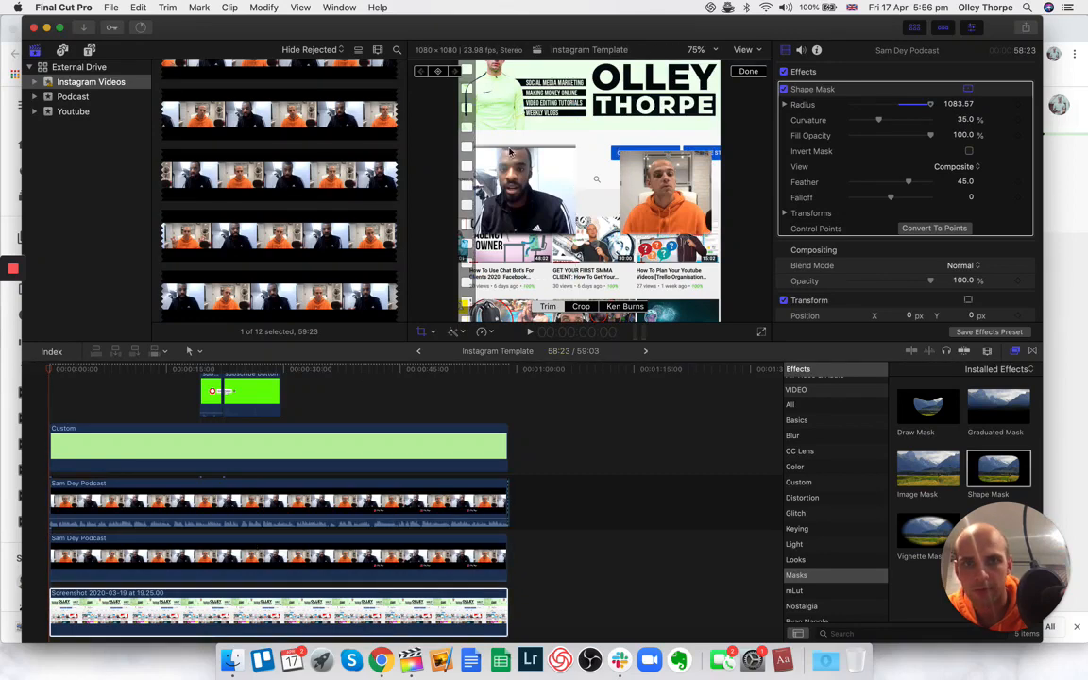
pyautogui.click(266, 525)
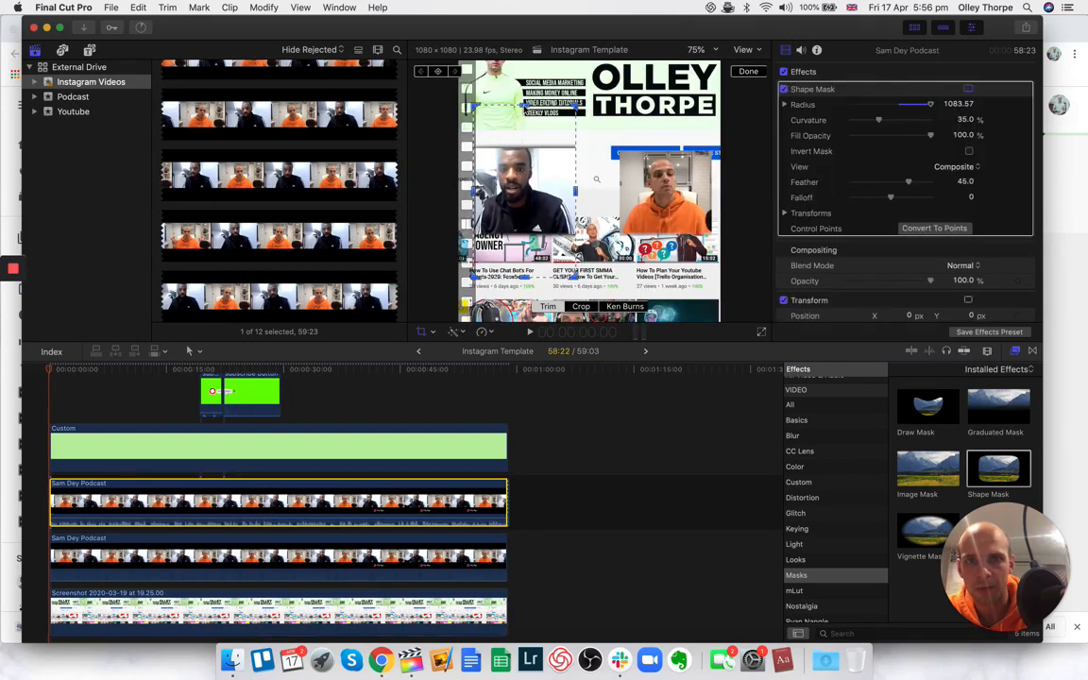
pyautogui.moveTo(526, 107); pyautogui.dragTo(519, 152)
pyautogui.moveTo(523, 283); pyautogui.dragTo(525, 237)
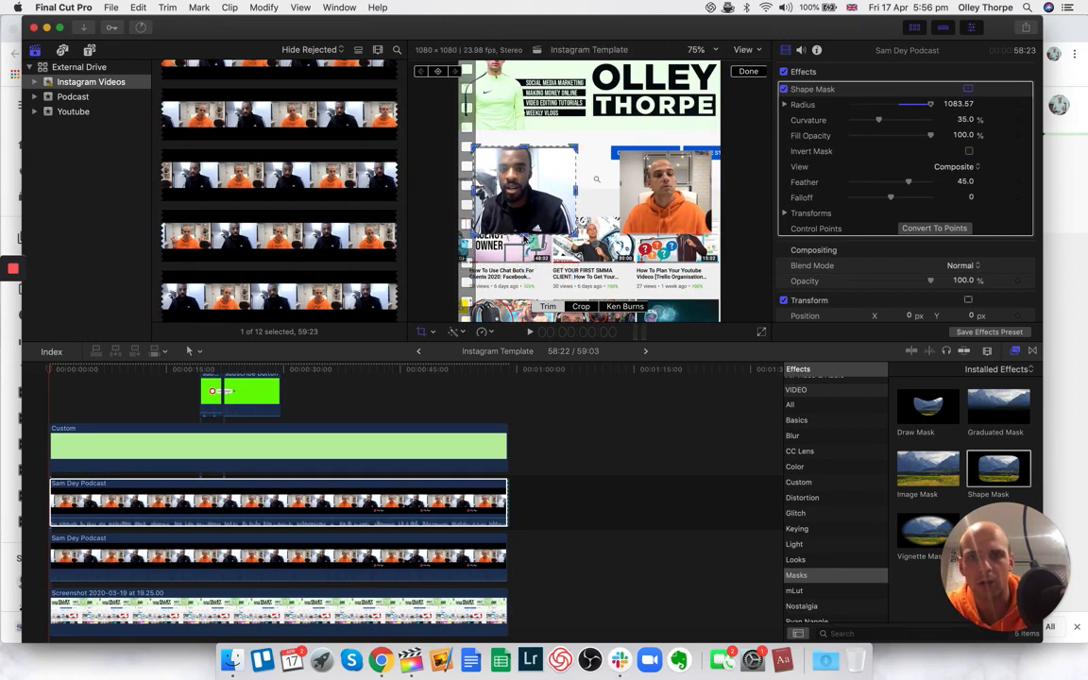
pyautogui.click(752, 76)
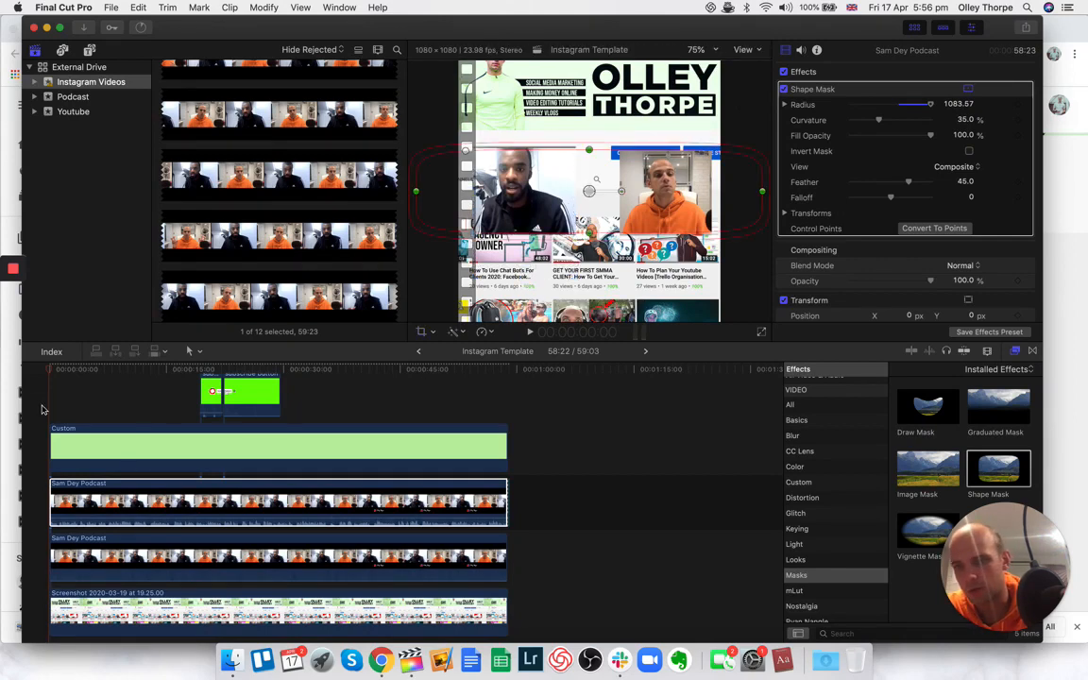
# - Transform the upper podcast clip to 185% scale and reposition it to X 201.1 px, Y -1.0 px
pyautogui.click(76, 500)
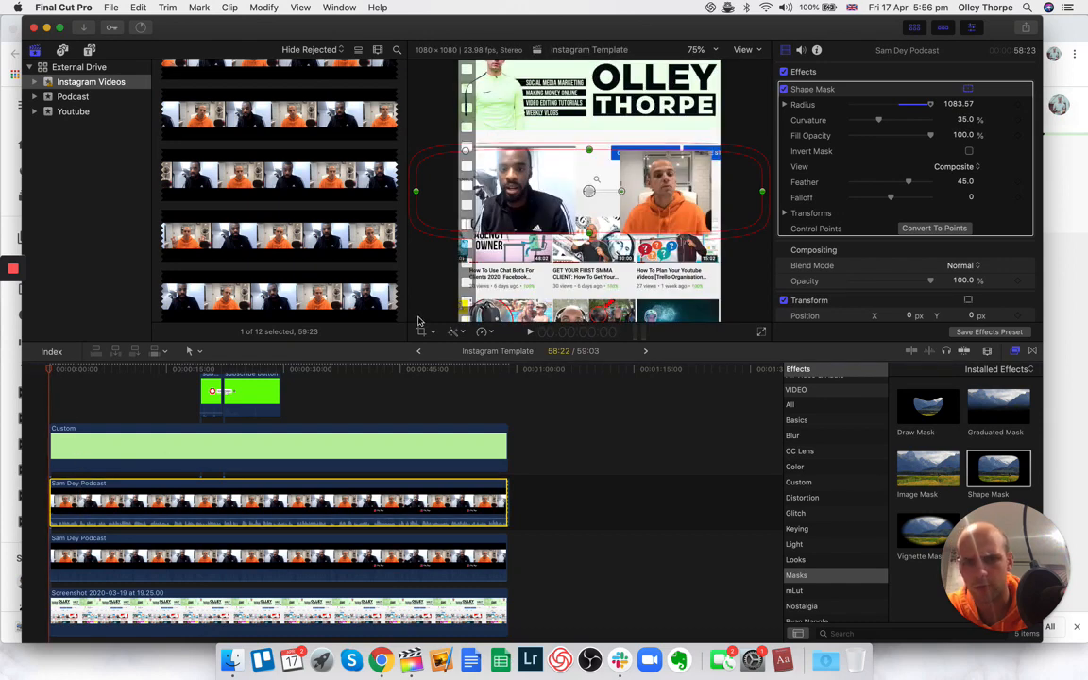
pyautogui.click(428, 332)
pyautogui.click(462, 348)
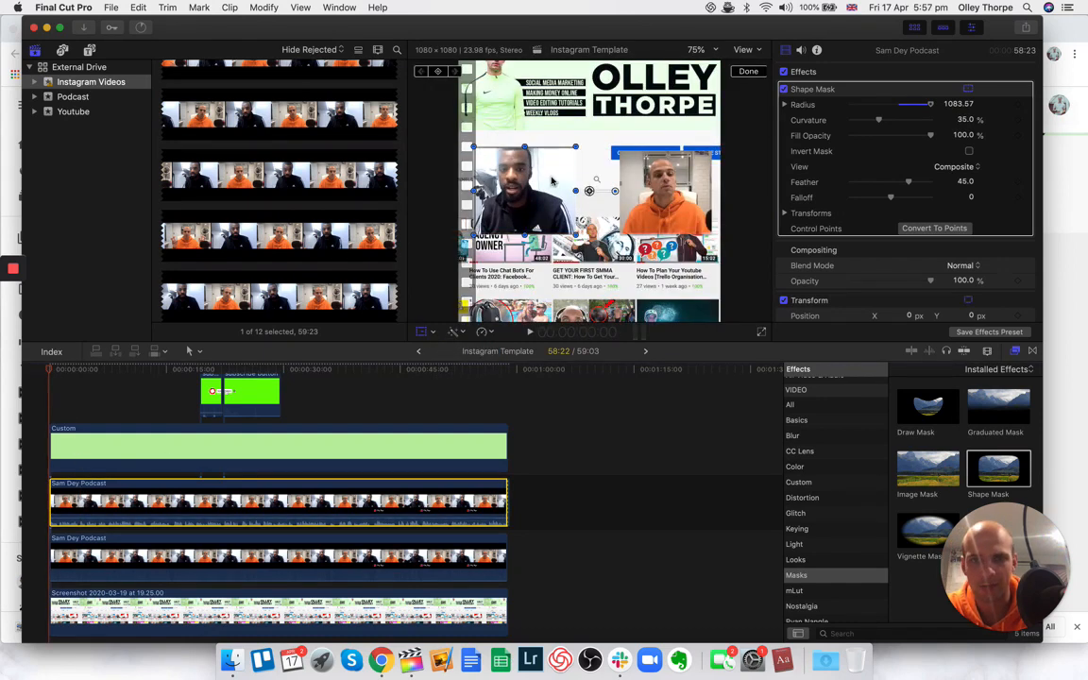
pyautogui.scroll(-3, 875, 267)
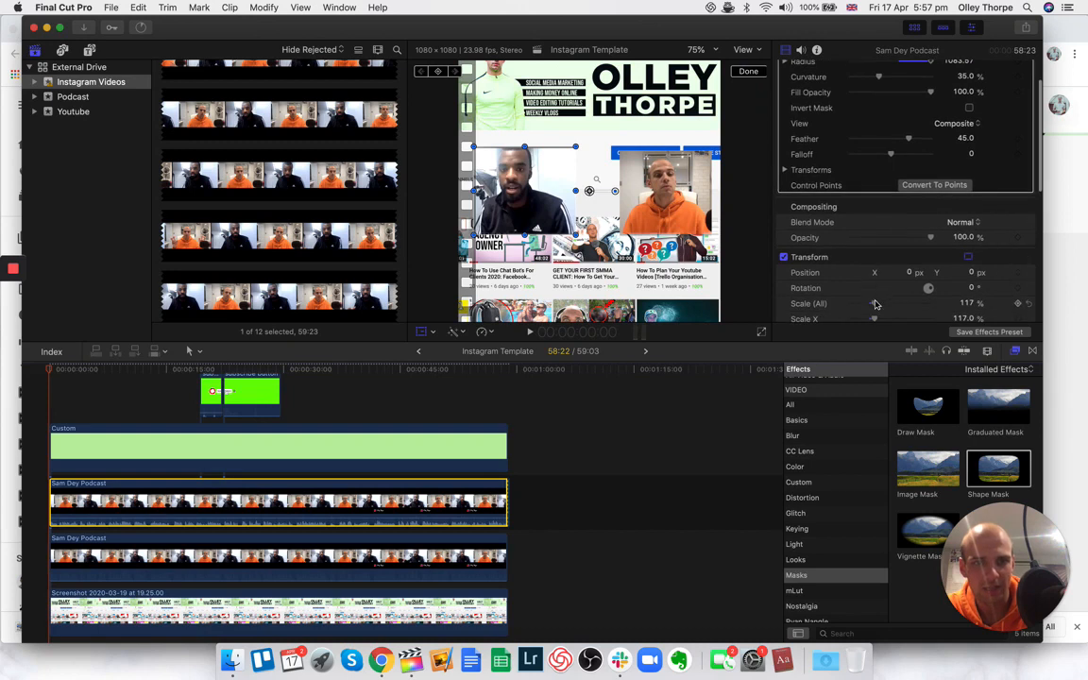
pyautogui.moveTo(875, 305); pyautogui.dragTo(888, 304)
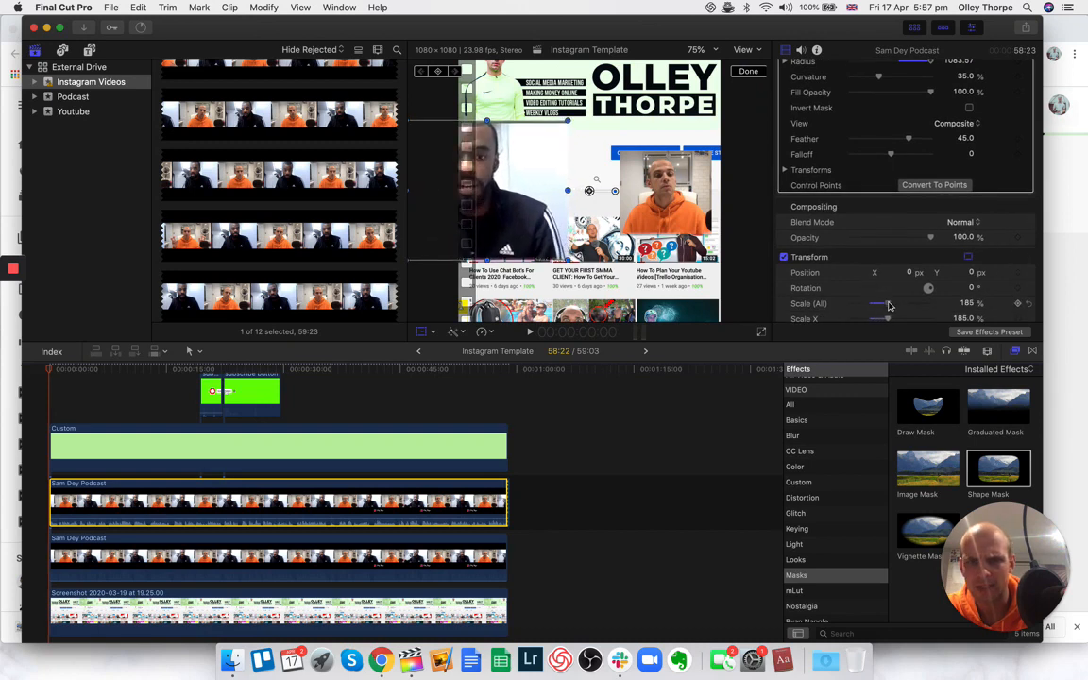
pyautogui.moveTo(506, 221); pyautogui.dragTo(557, 222)
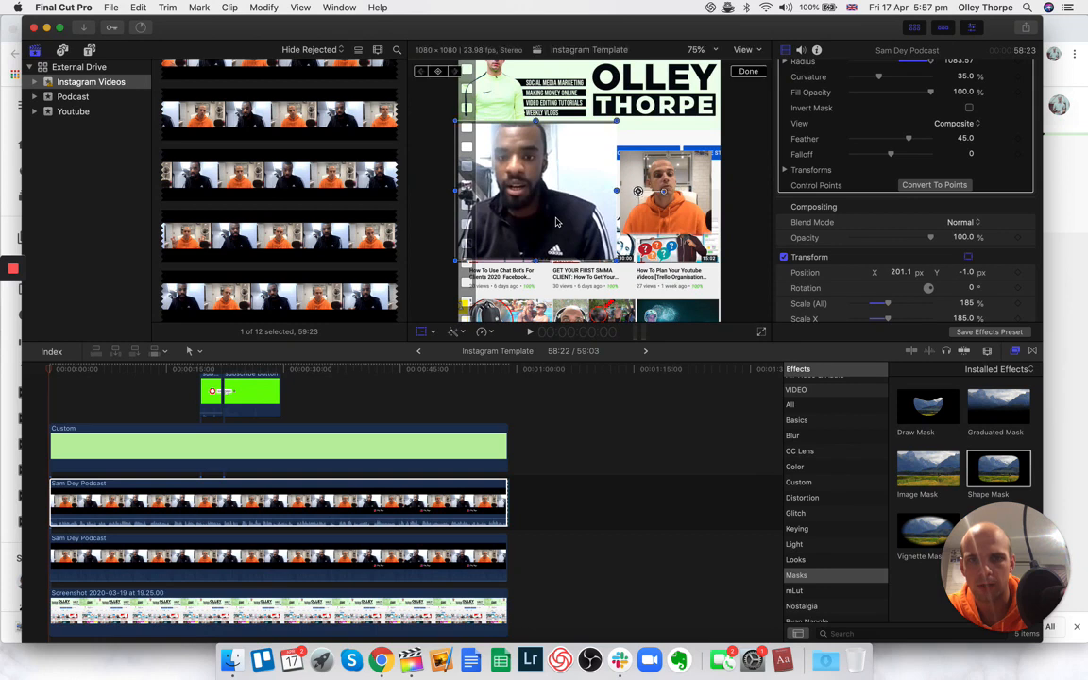
# - Search the complete effects library for "flipped" with the upper podcast clip selected
pyautogui.click(260, 512)
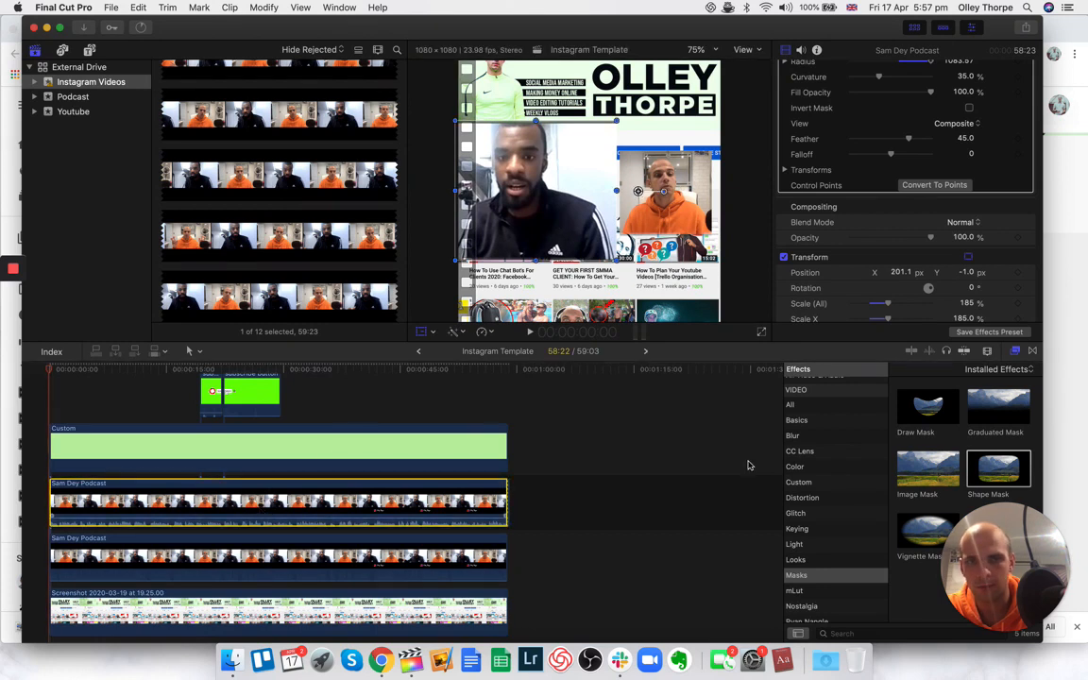
pyautogui.scroll(-1, 809, 509)
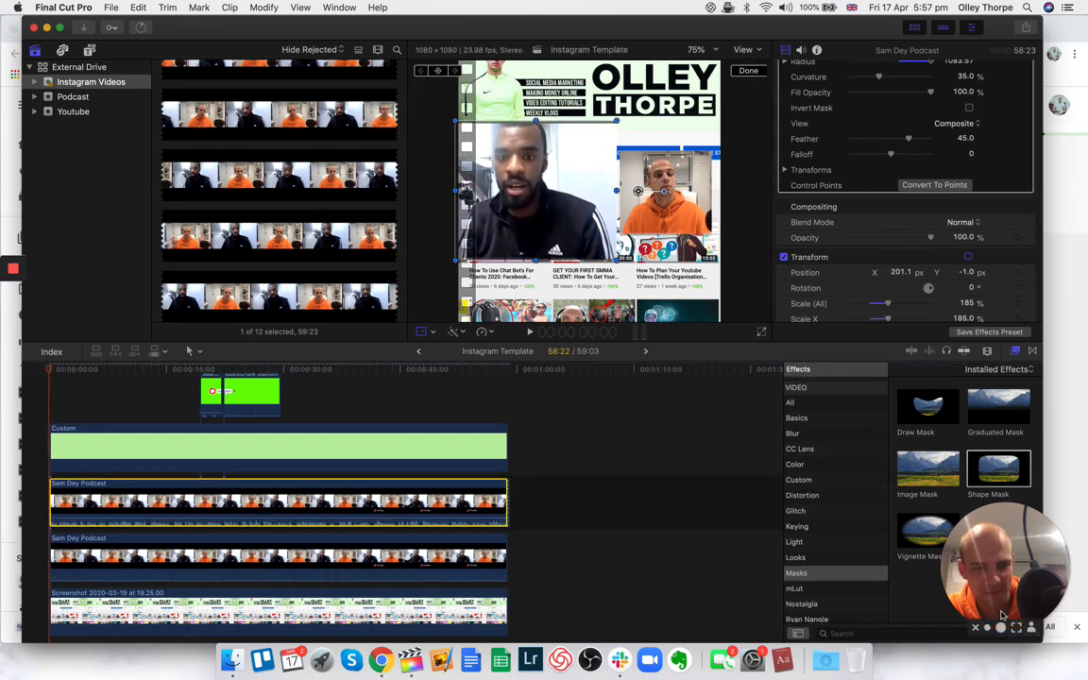
pyautogui.click(990, 630)
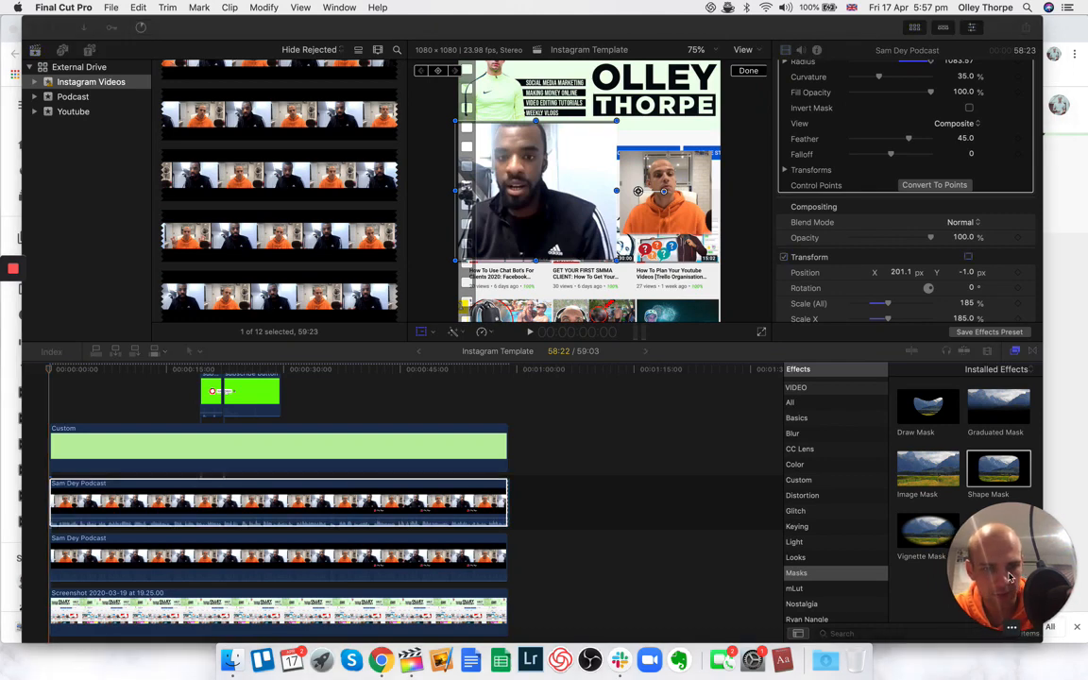
pyautogui.click(1016, 352)
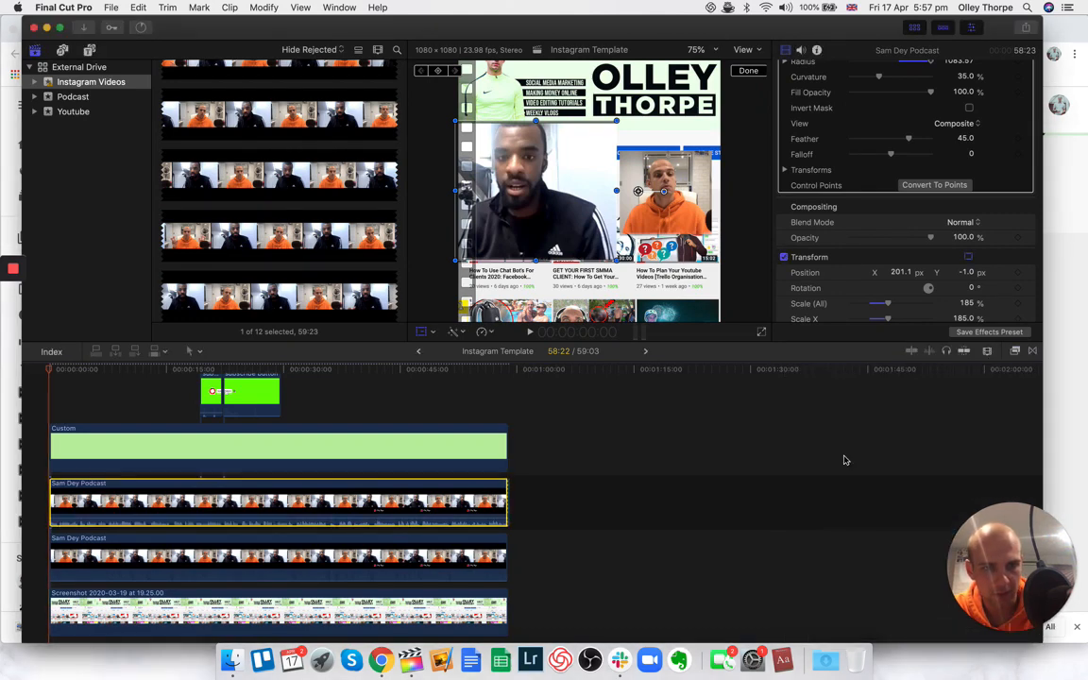
pyautogui.click(1015, 352)
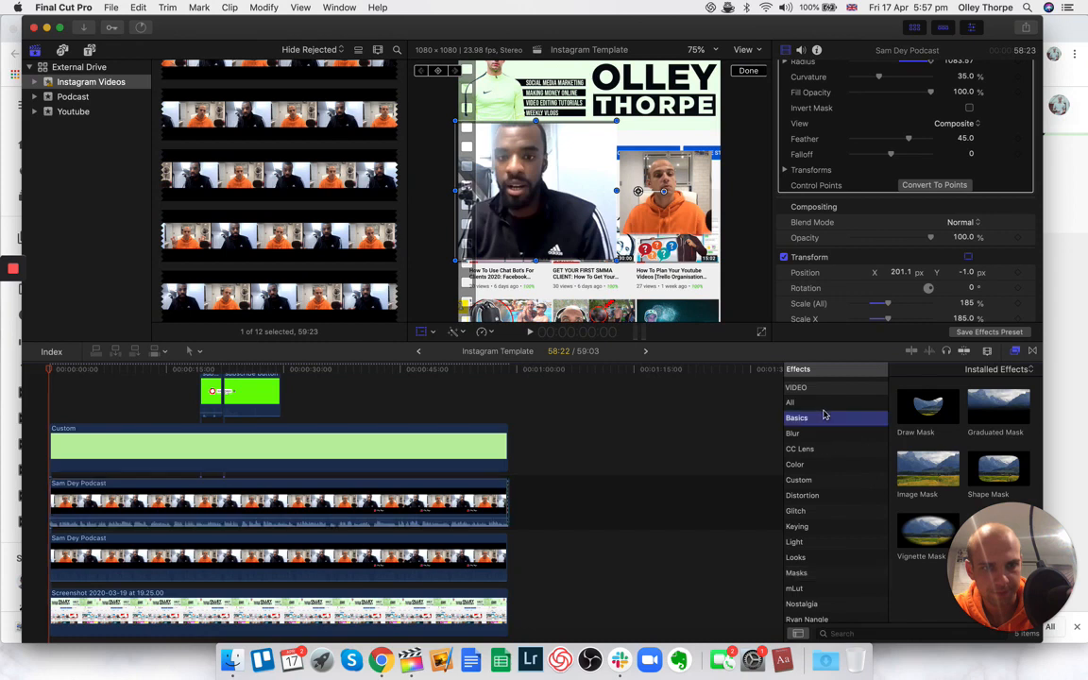
pyautogui.click(850, 634)
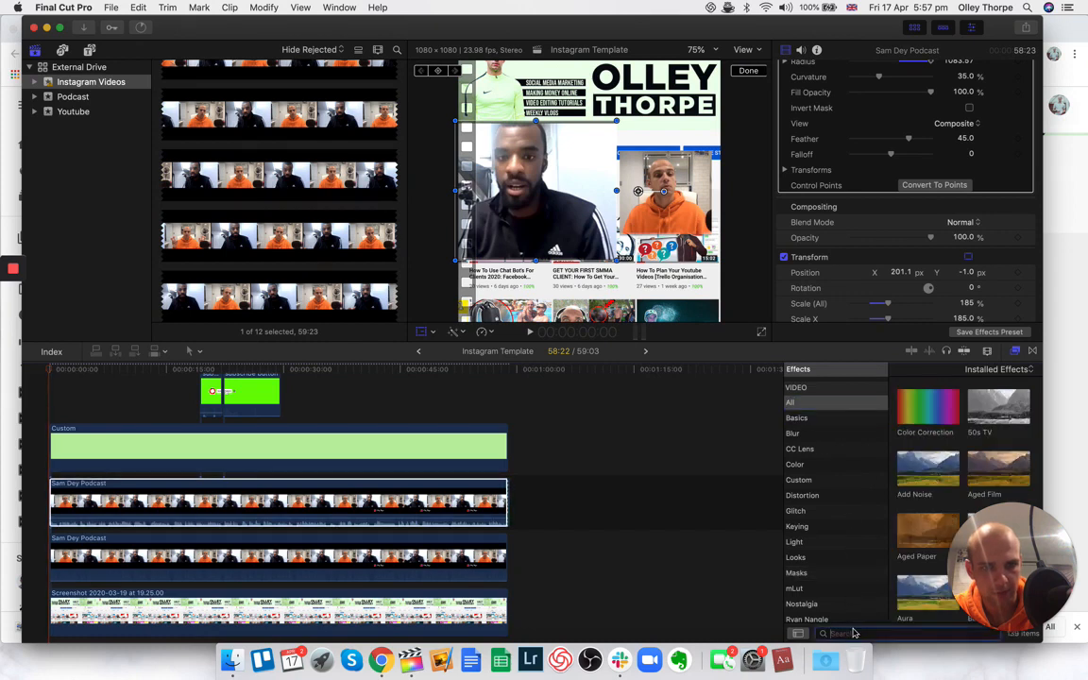
pyautogui.write('flipped')
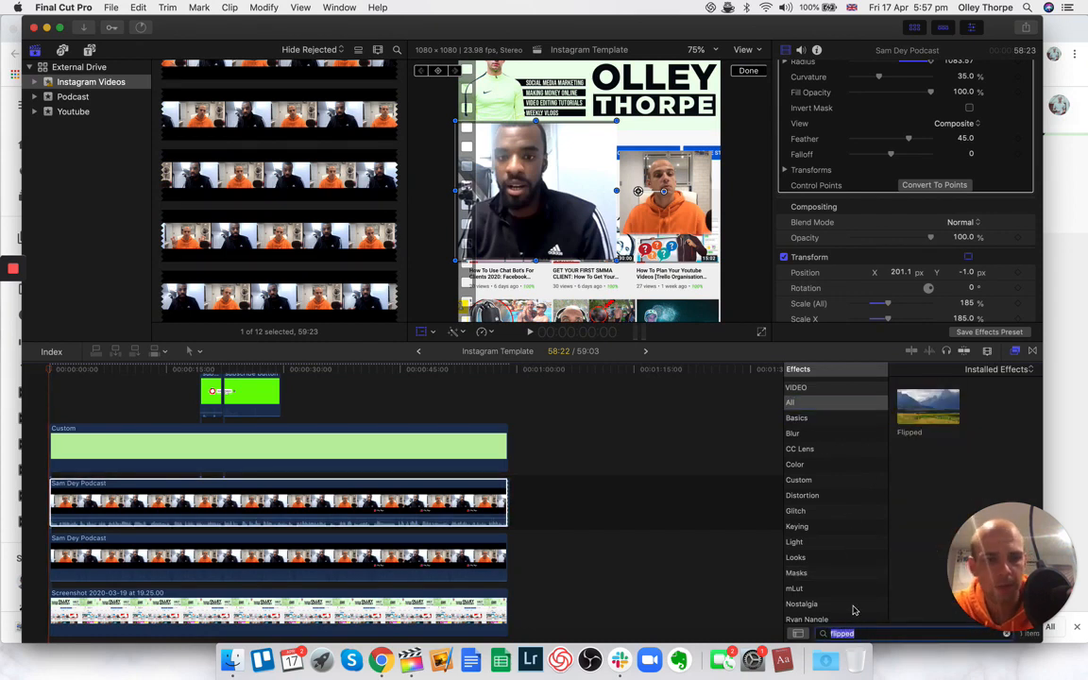
# - Try the Flipped effect on the upper podcast clip, undo it and finish the clip's transform
pyautogui.moveTo(952, 394); pyautogui.dragTo(195, 493)
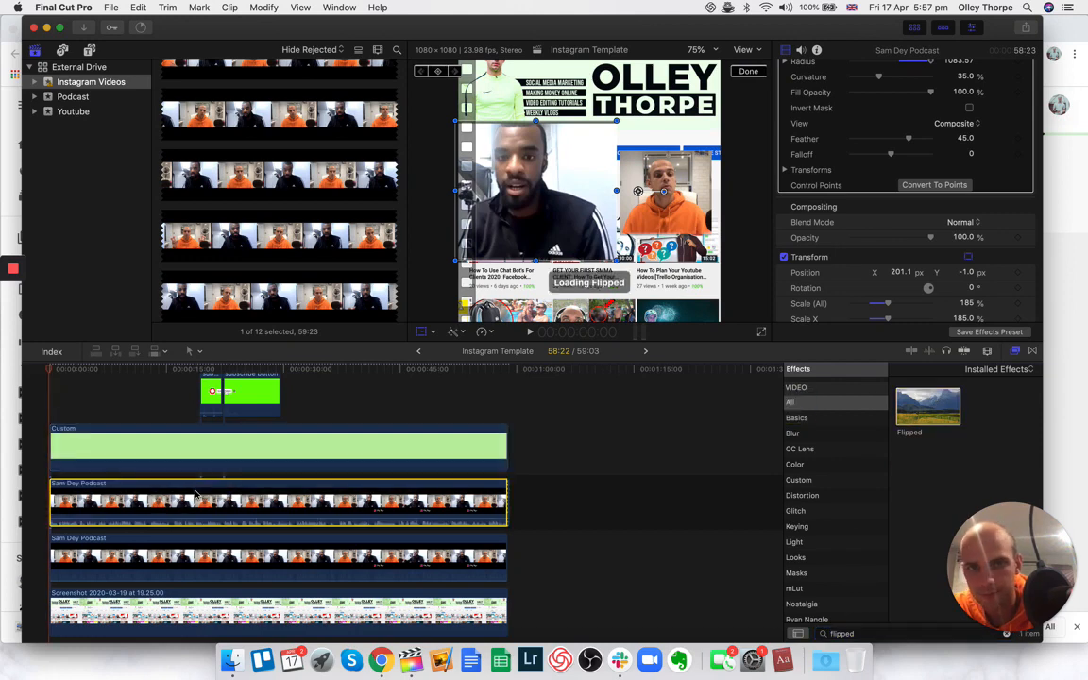
pyautogui.press('super+z')
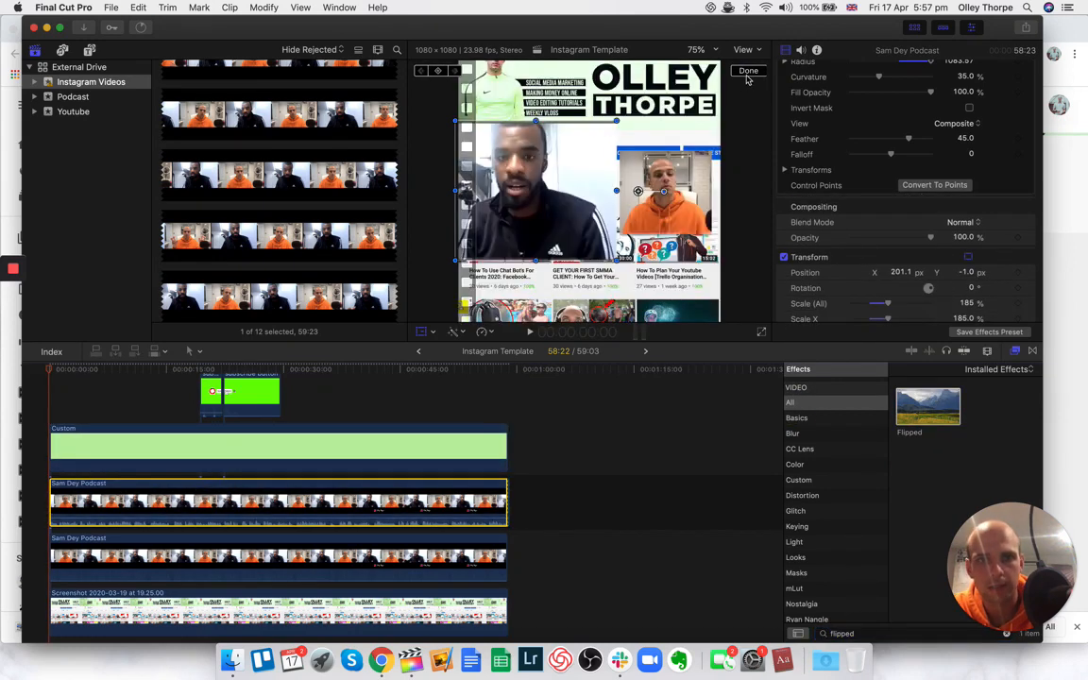
pyautogui.click(748, 72)
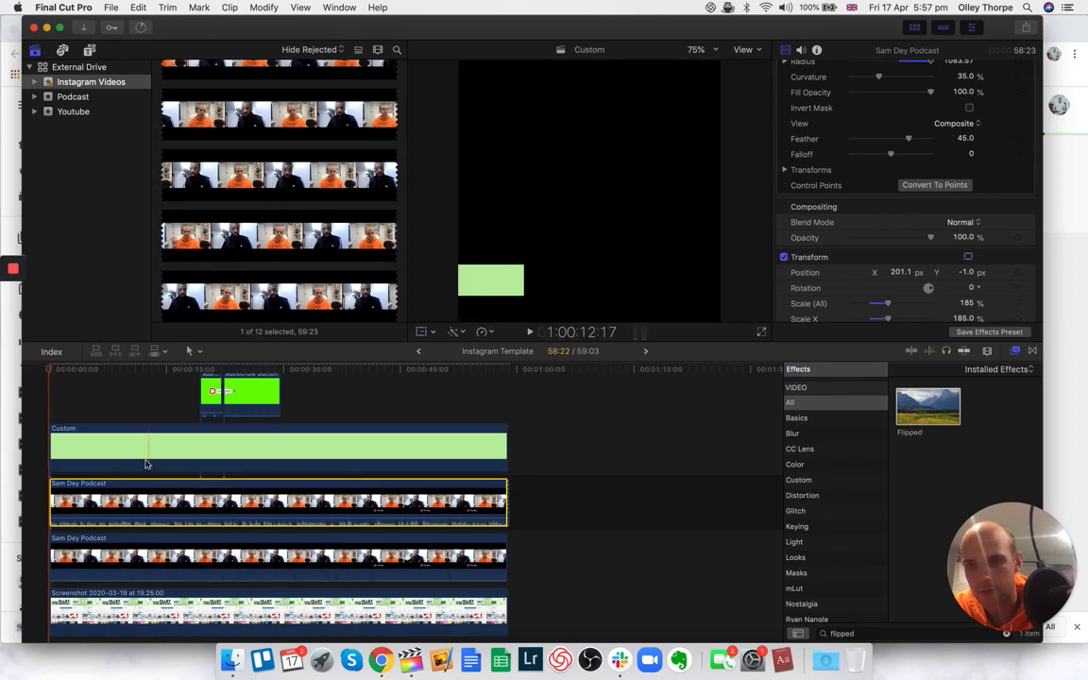
# - Reposition the upper podcast clip with the black-jacketed speaker to X 224.3 px, Y -52.3 px
pyautogui.click(423, 332)
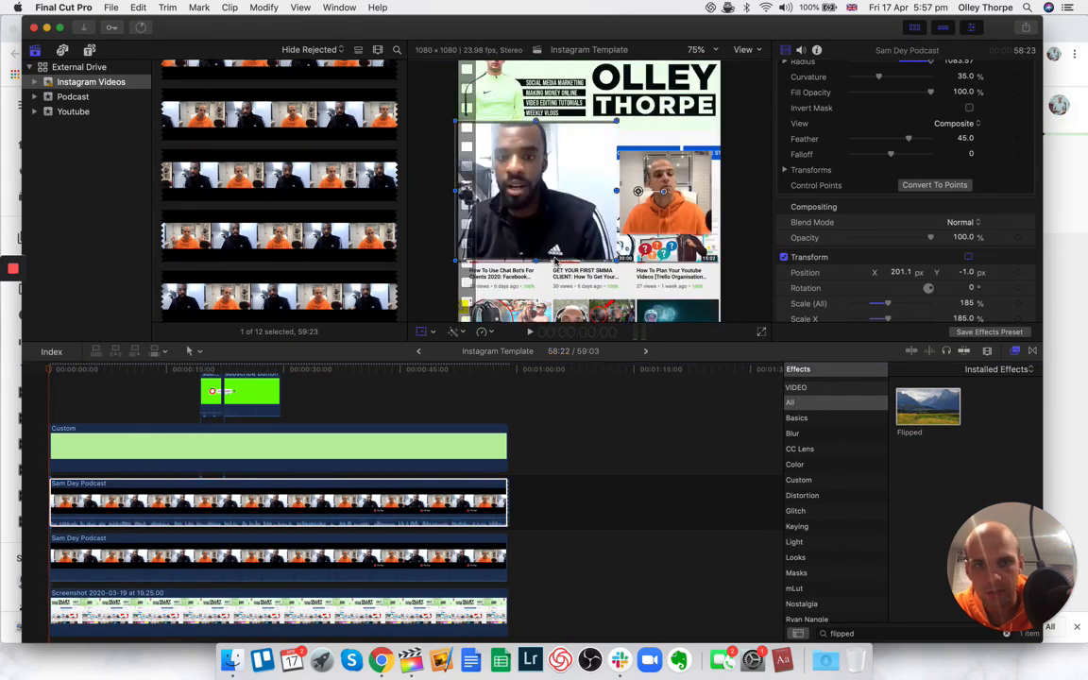
pyautogui.moveTo(554, 262)
pyautogui.mouseDown()
pyautogui.moveTo(639, 269)
pyautogui.moveTo(560, 273)
pyautogui.mouseUp()
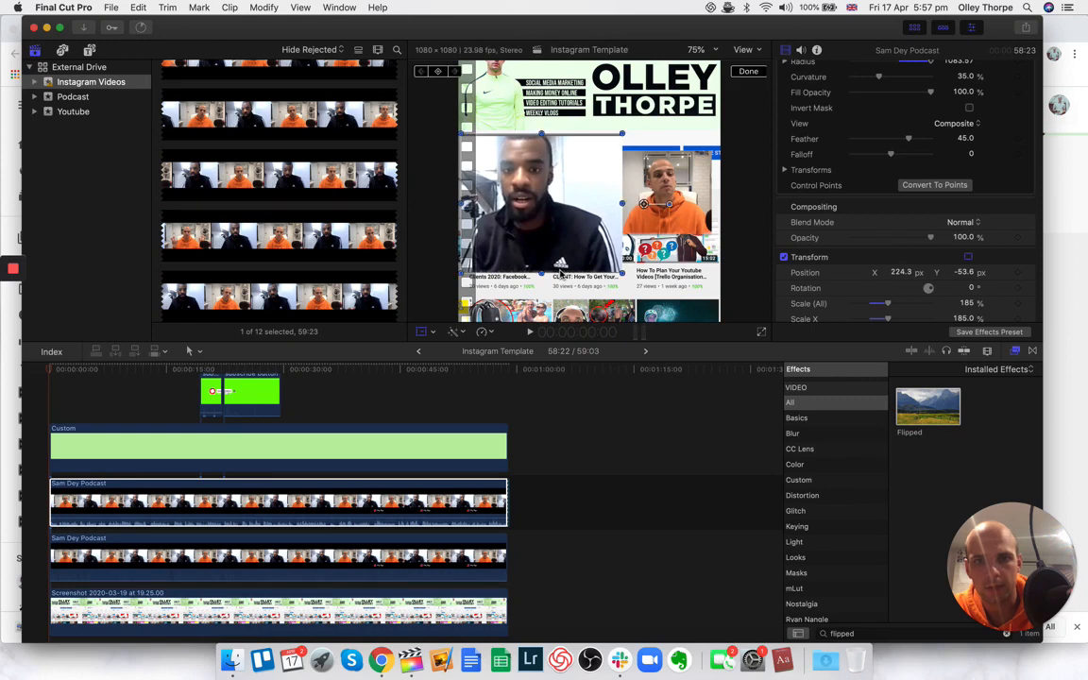
# - Transform the lower podcast clip to 202% scale, reposition it to X -216.2 px, Y -33.0 px and finish the transform
pyautogui.click(314, 546)
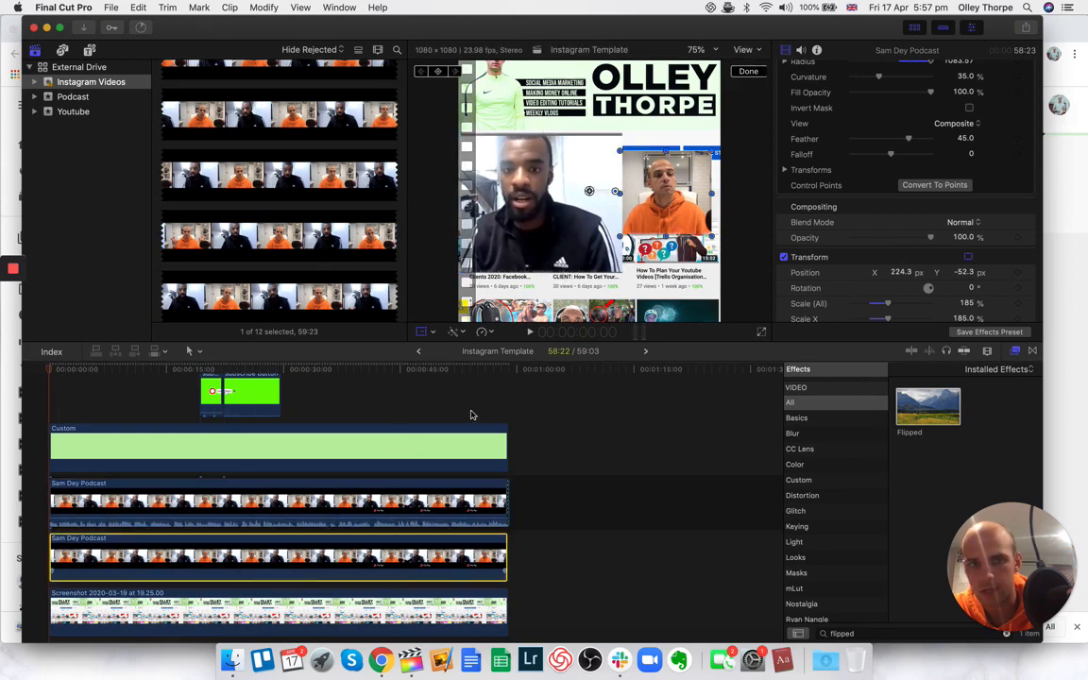
pyautogui.scroll(-3, 873, 239)
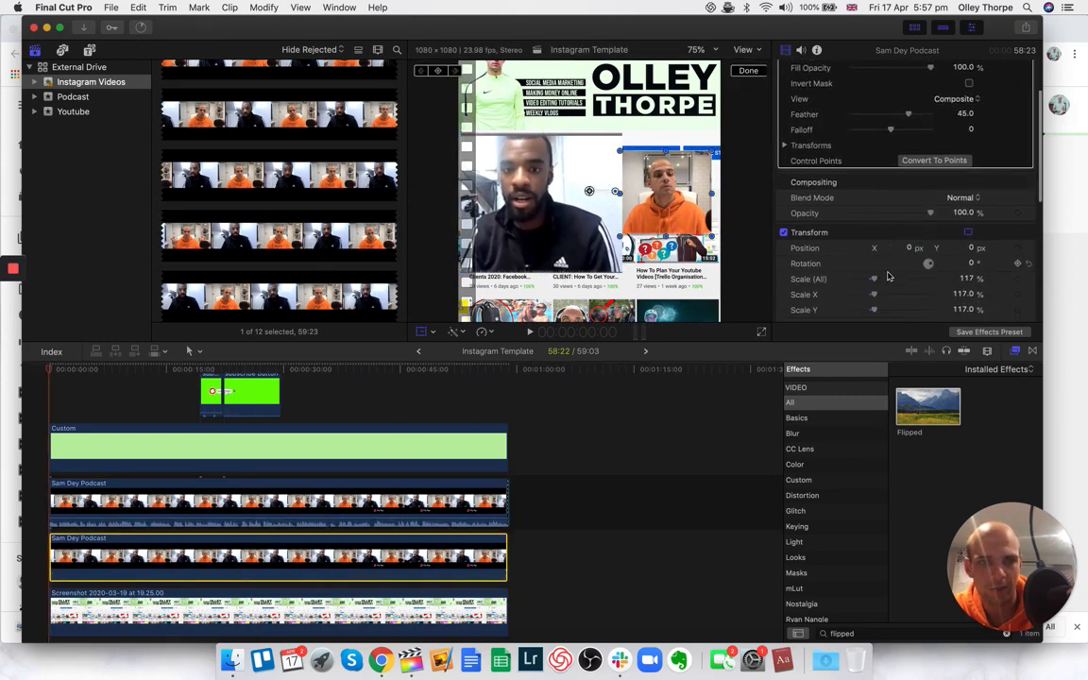
pyautogui.moveTo(873, 280); pyautogui.dragTo(886, 280)
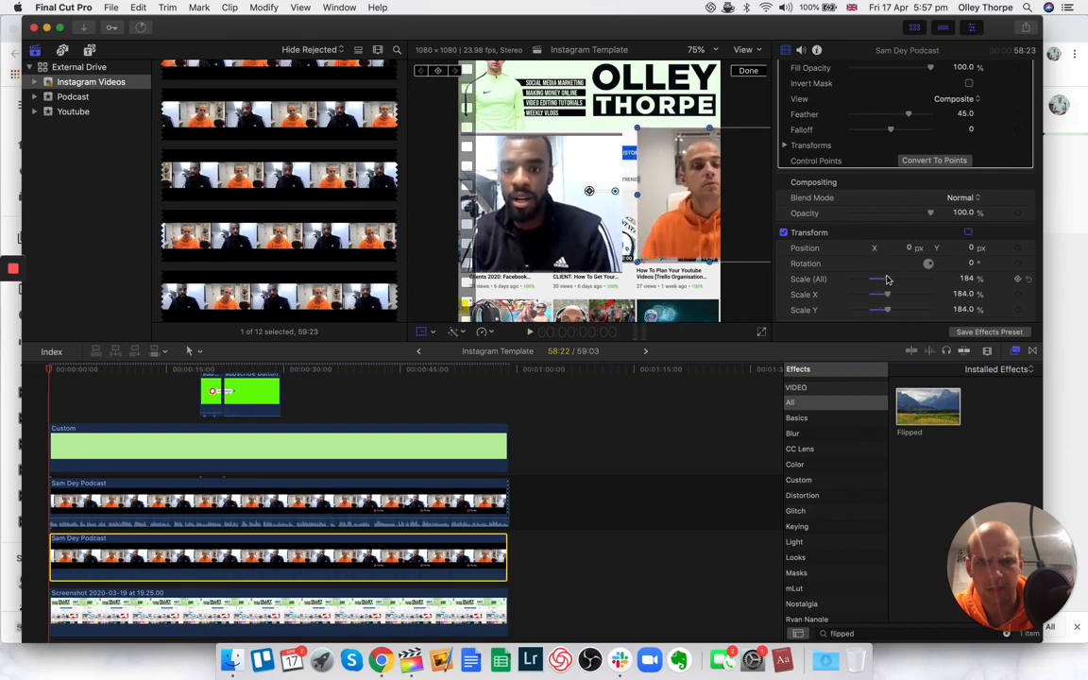
pyautogui.moveTo(704, 229); pyautogui.dragTo(674, 238)
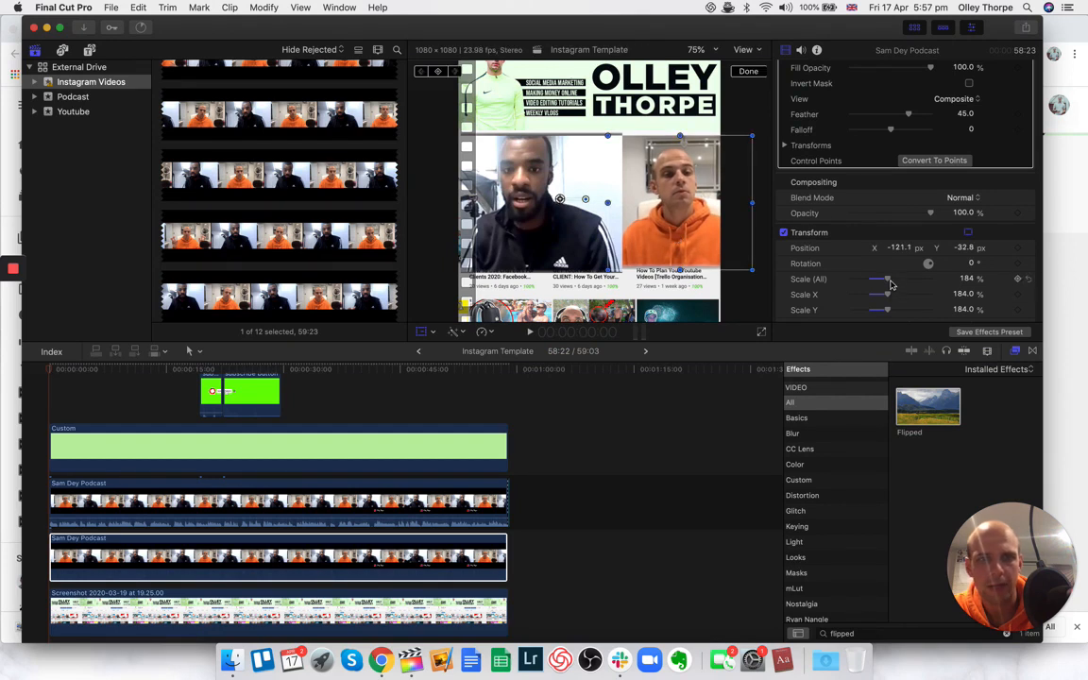
pyautogui.moveTo(889, 282); pyautogui.dragTo(895, 284)
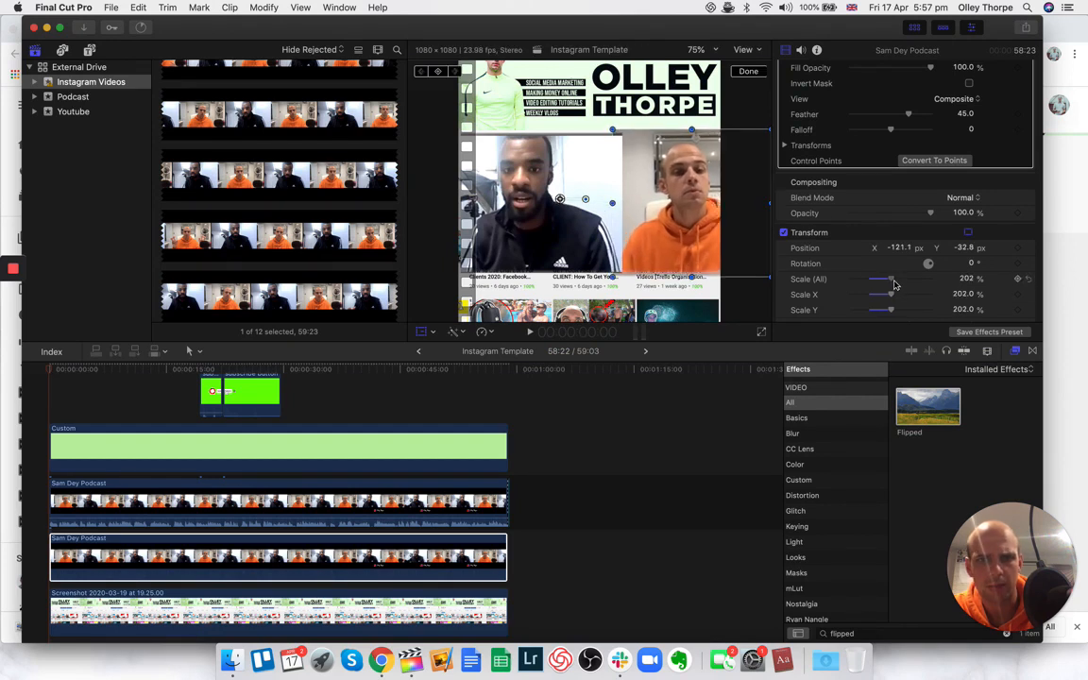
pyautogui.moveTo(664, 248); pyautogui.dragTo(641, 244)
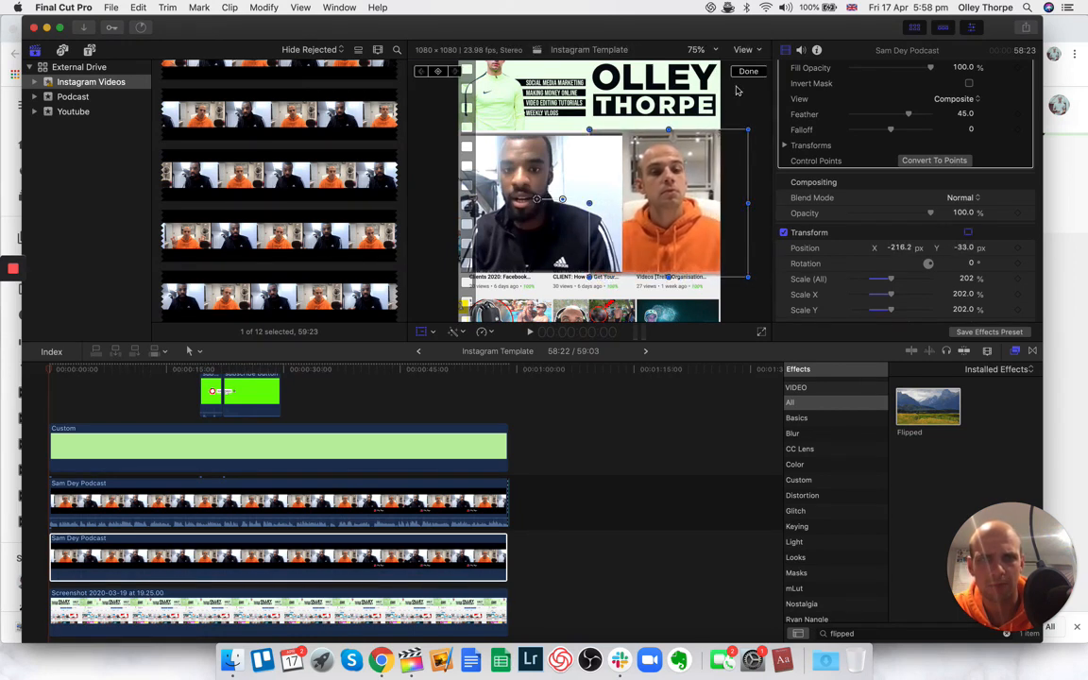
pyautogui.click(750, 71)
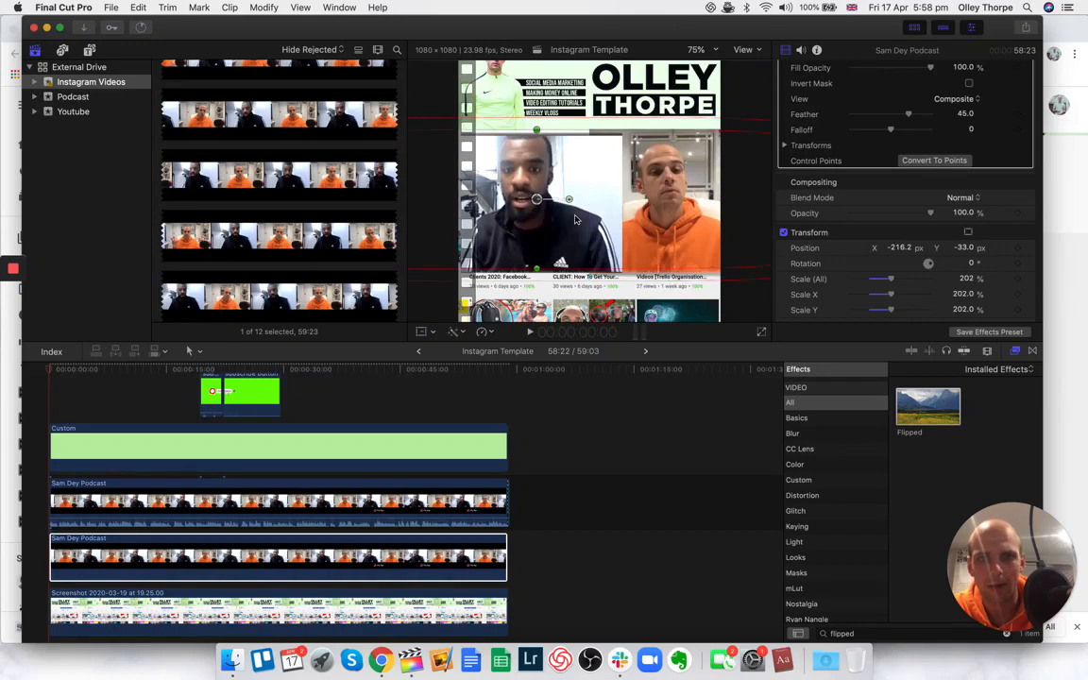
# - Combine both podcast clips into a new compound clip with the default name
pyautogui.click(137, 510)
pyautogui.keyDown('super'); pyautogui.click(147, 561); pyautogui.keyUp('super')
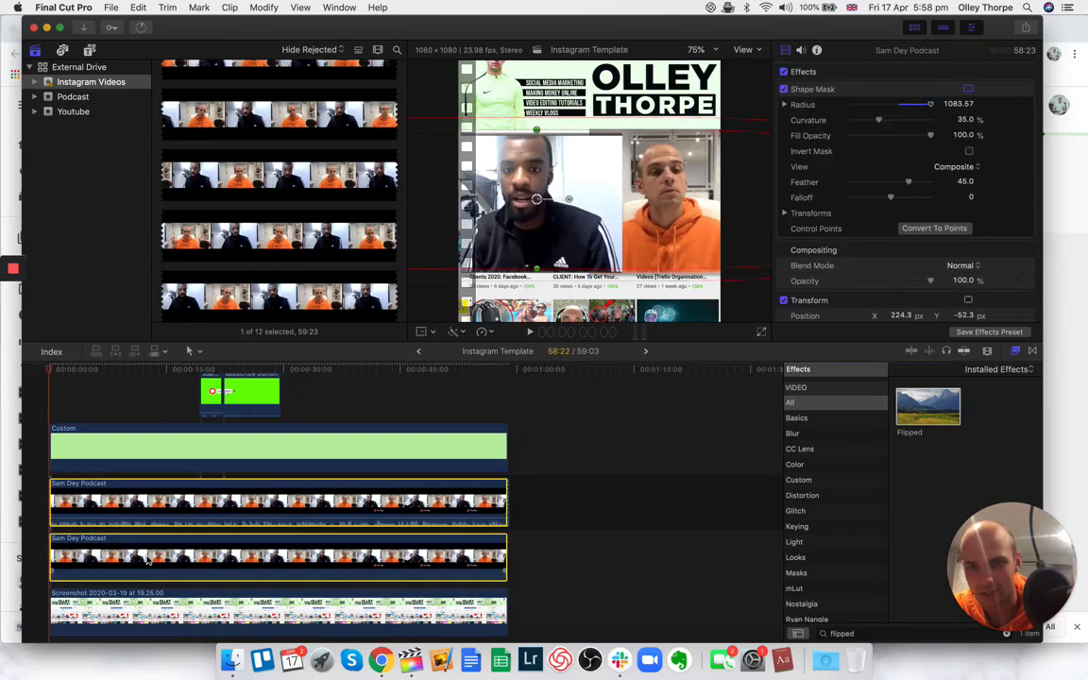
pyautogui.rightClick(147, 561)
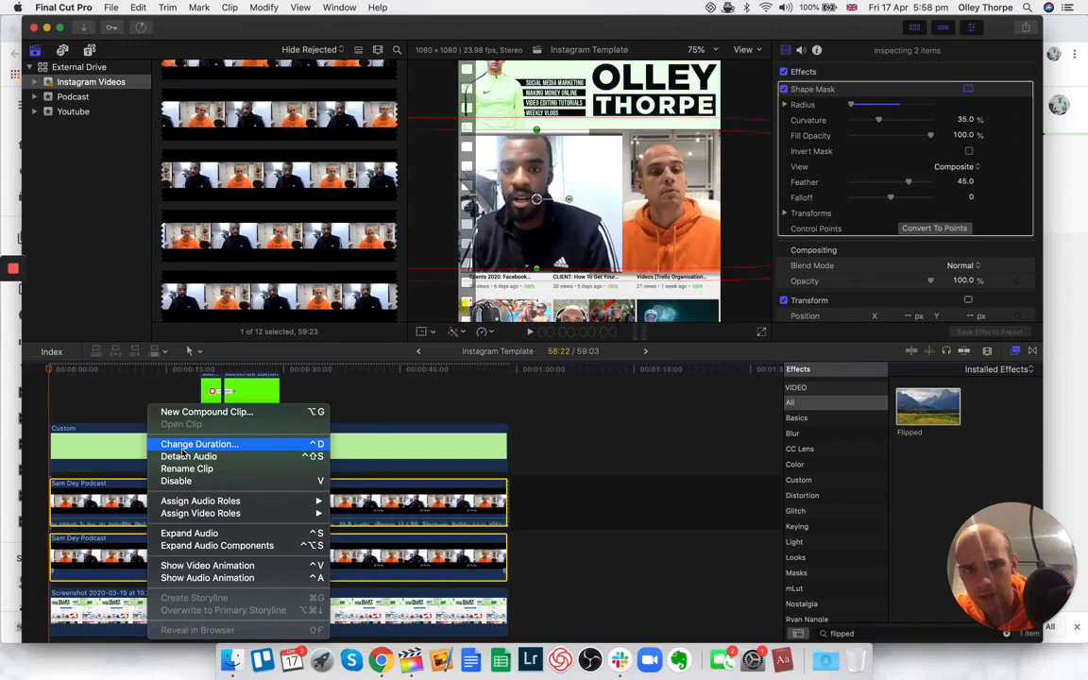
pyautogui.click(182, 413)
pyautogui.press('Return')
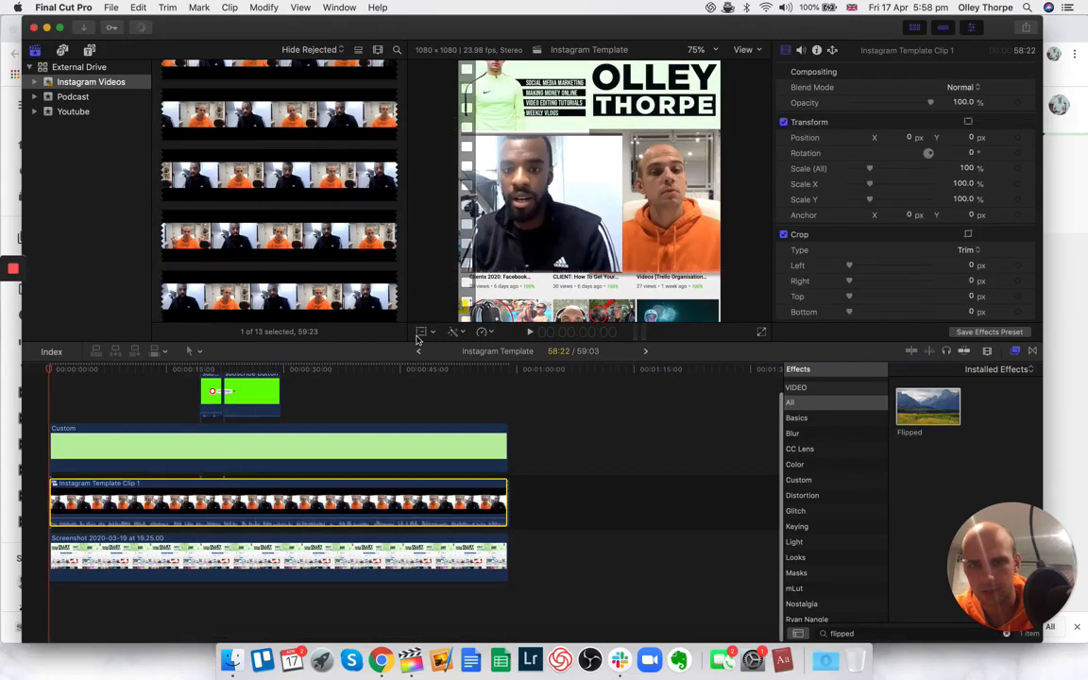
# - Trim the compound clip's top edge by 304.9 px to line up both speakers and finish the crop
pyautogui.click(431, 335)
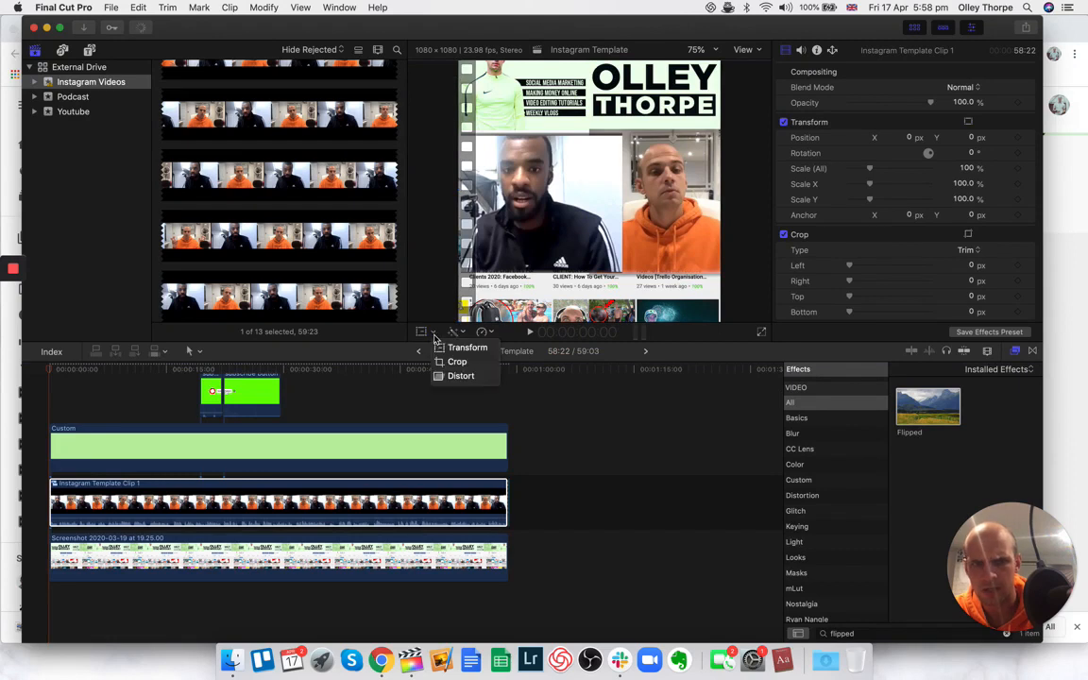
pyautogui.click(451, 359)
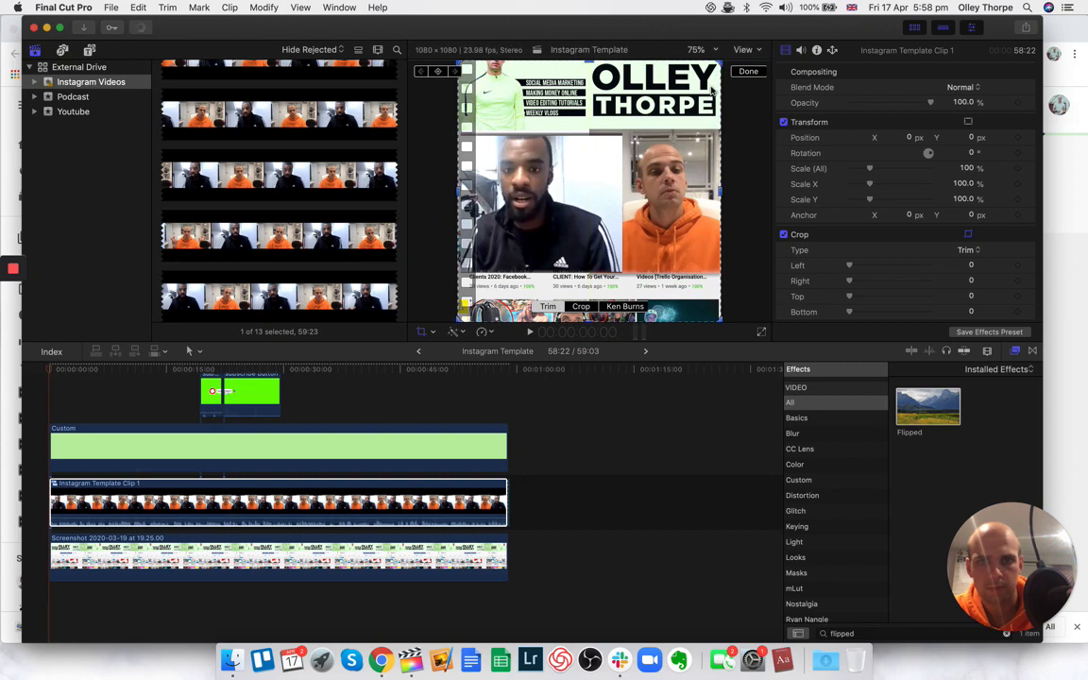
pyautogui.click(448, 483)
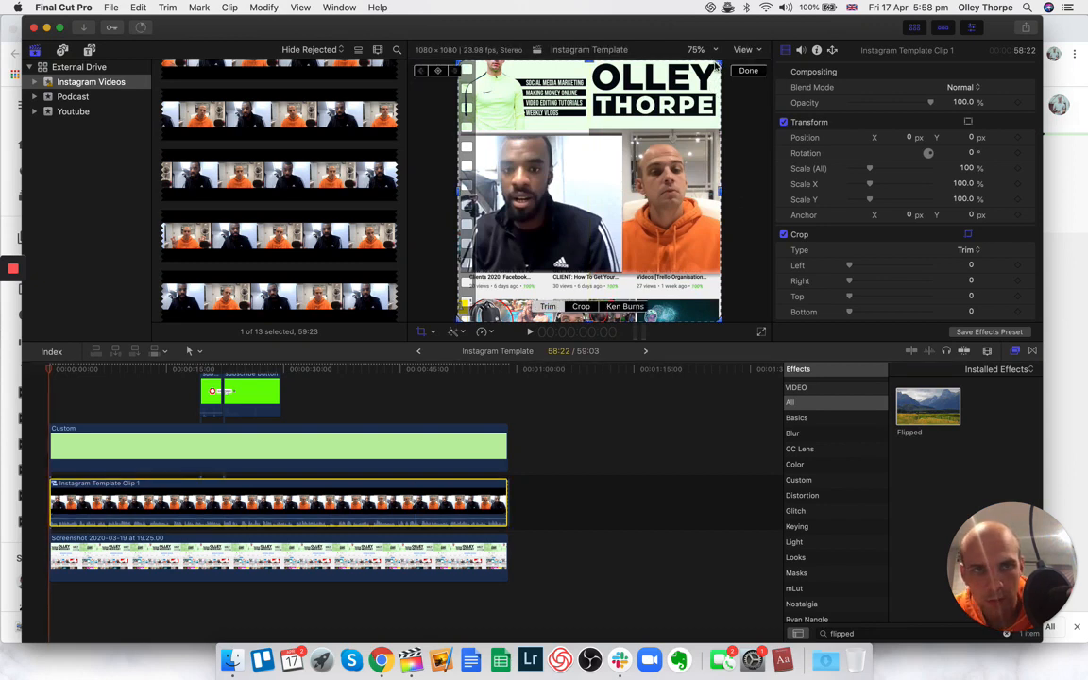
pyautogui.moveTo(724, 60); pyautogui.dragTo(727, 136)
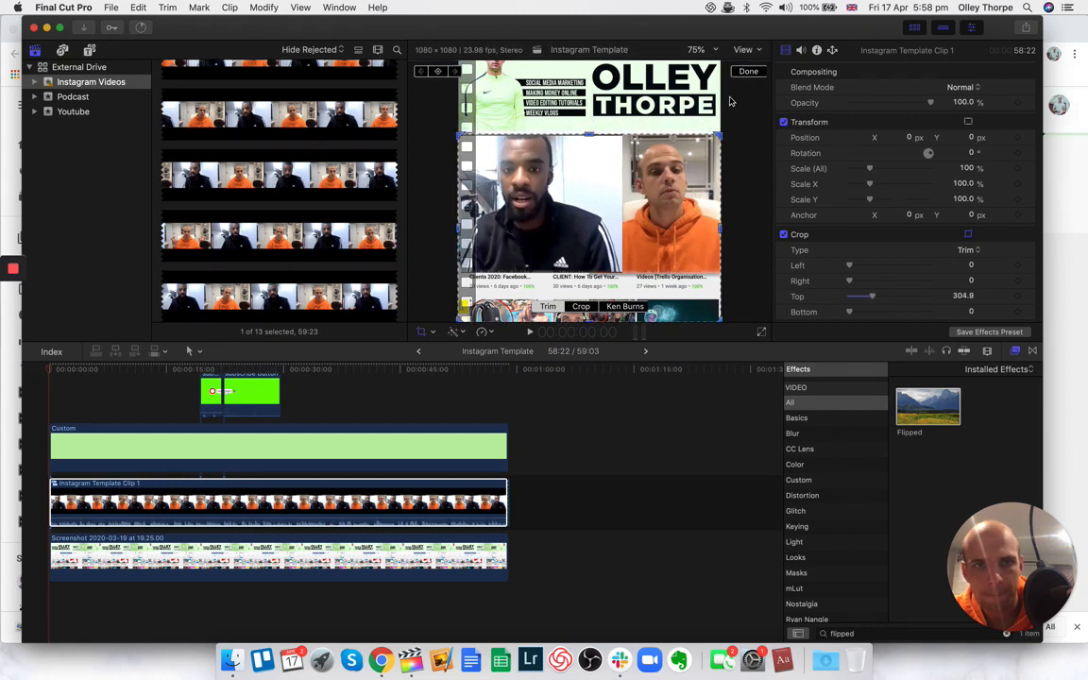
pyautogui.click(748, 71)
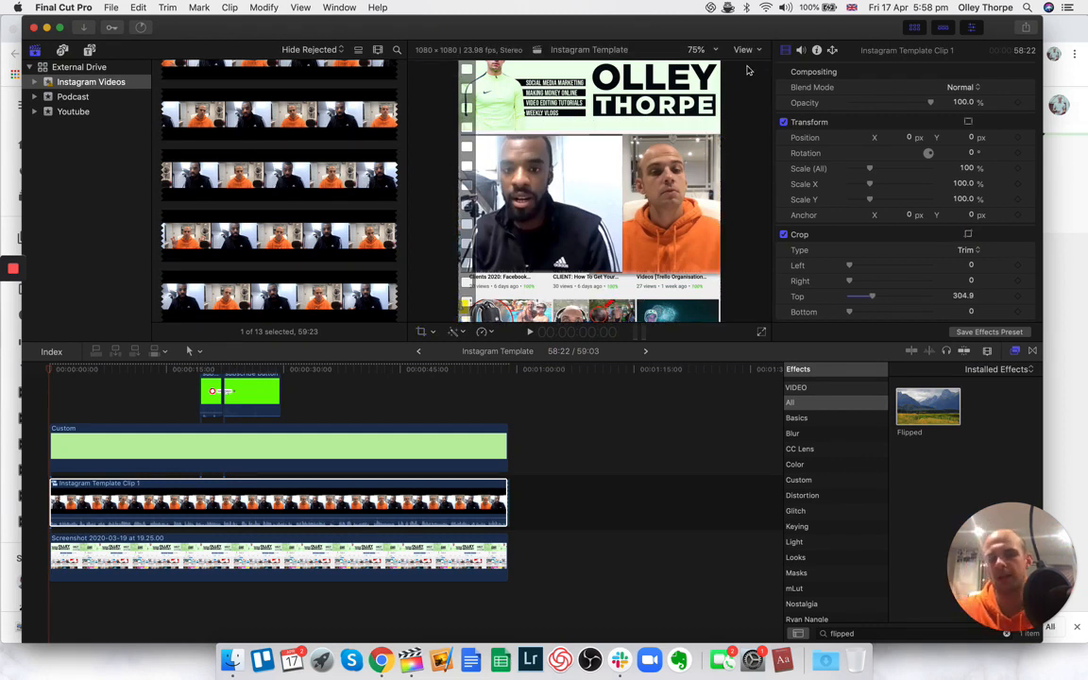
# - Play the composition full screen from the start of the timeline, stopping at about 15 seconds
pyautogui.click(99, 427)
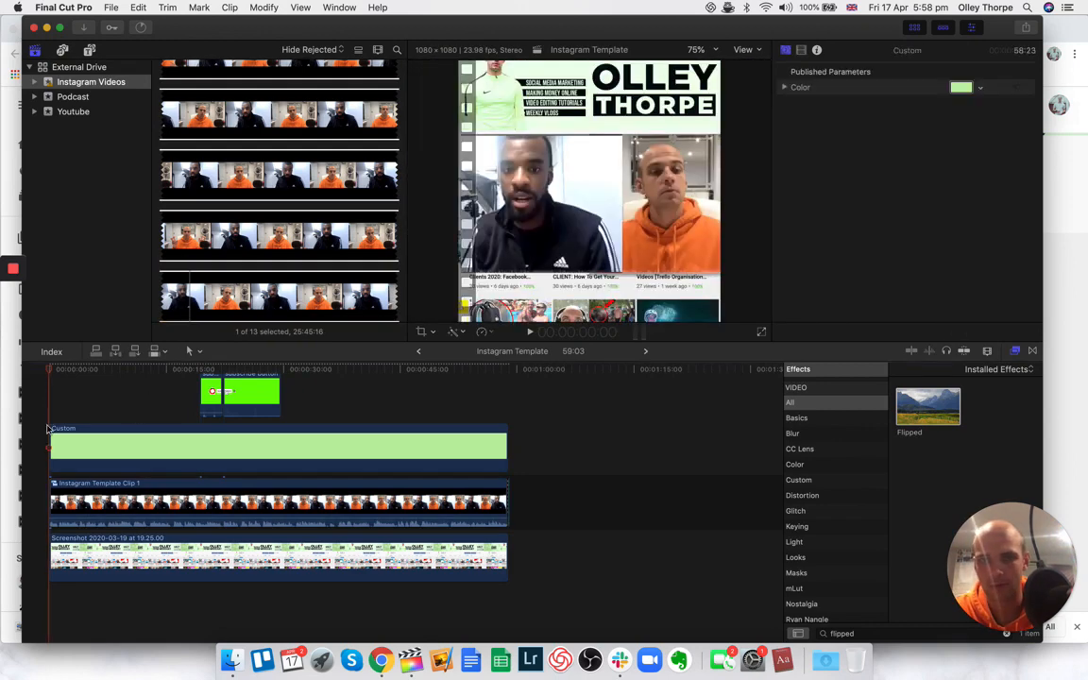
pyautogui.click(761, 330)
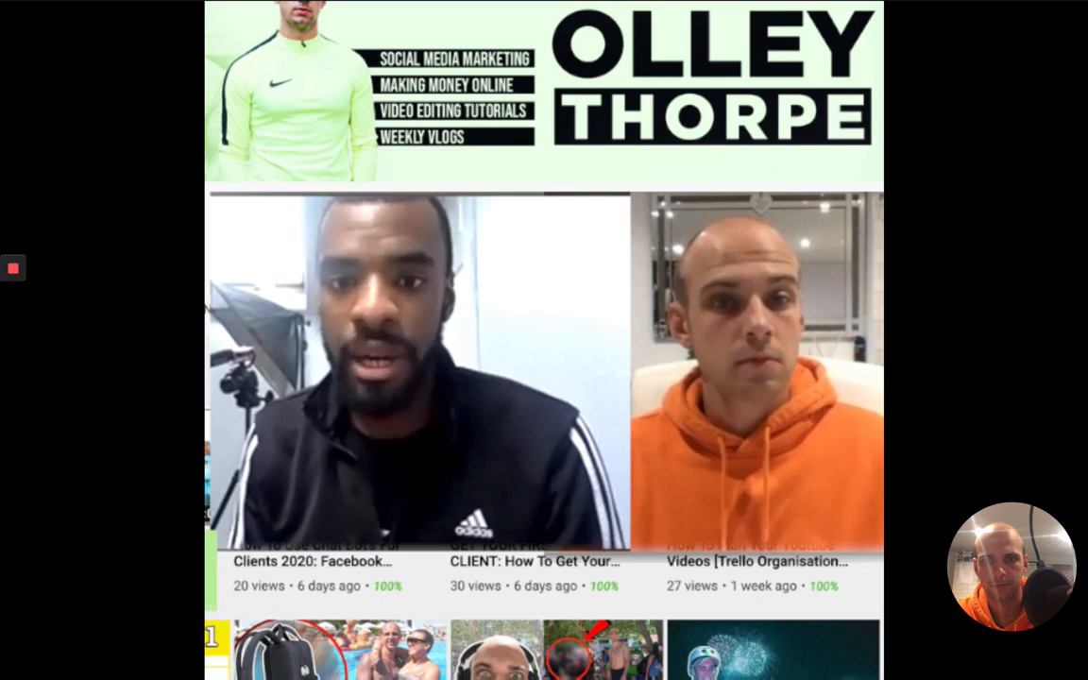
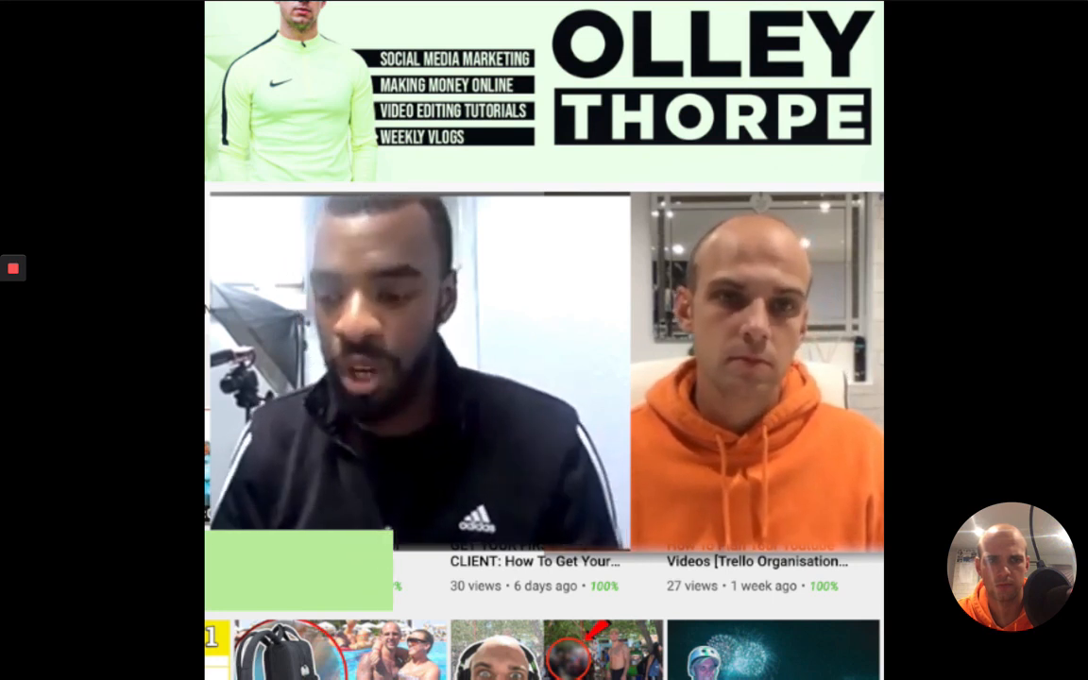
pyautogui.press('Escape')
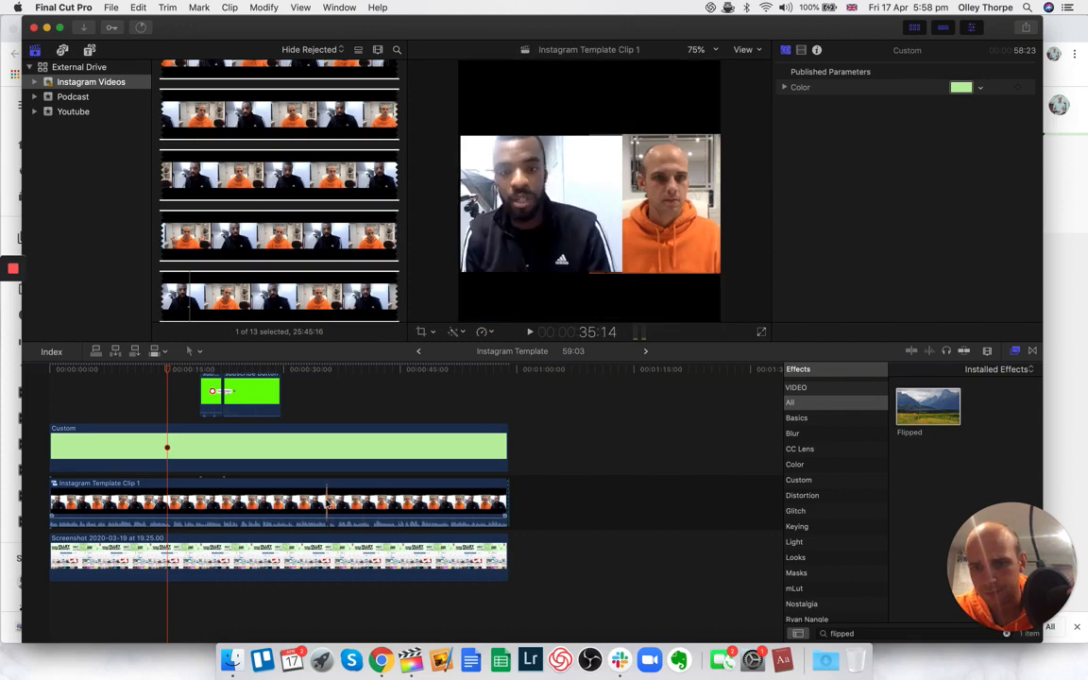
# - Move the compound clip up to X 0.7 px, Y 35.9 px with Transform and finish the transform
pyautogui.click(422, 331)
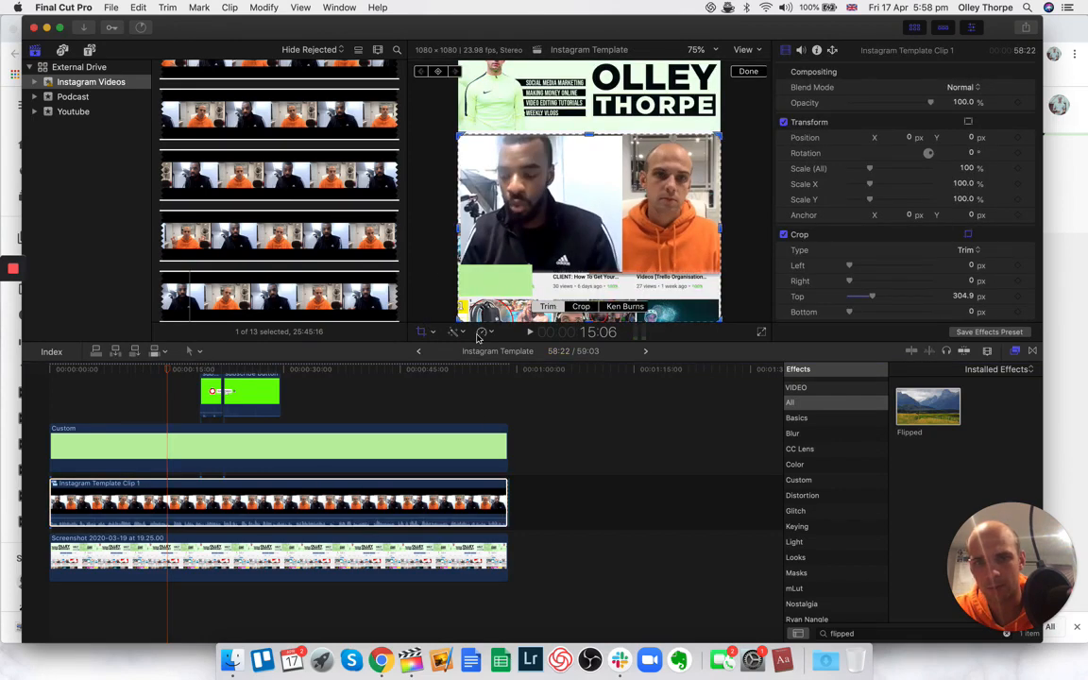
pyautogui.click(433, 332)
pyautogui.click(459, 347)
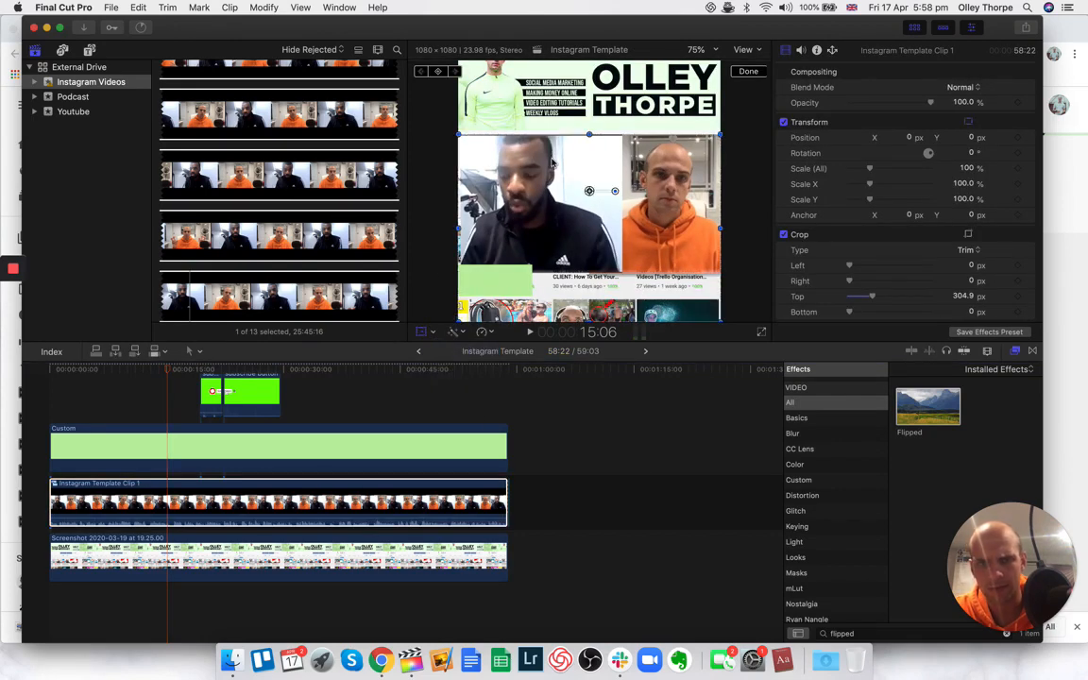
pyautogui.moveTo(553, 169); pyautogui.dragTo(552, 158)
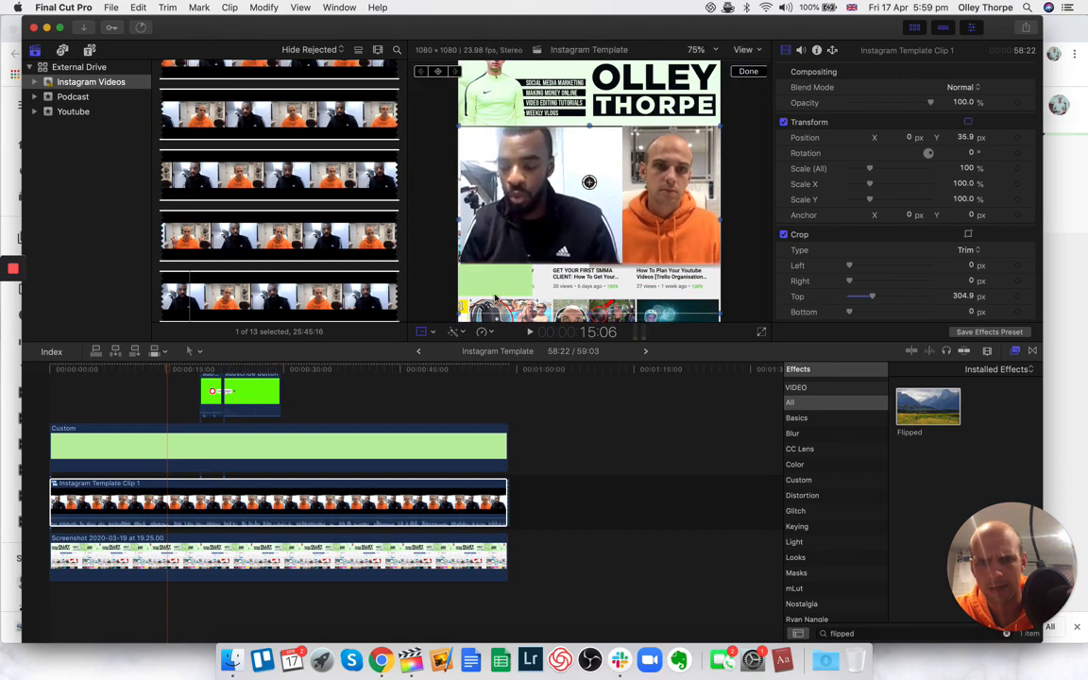
pyautogui.click(747, 72)
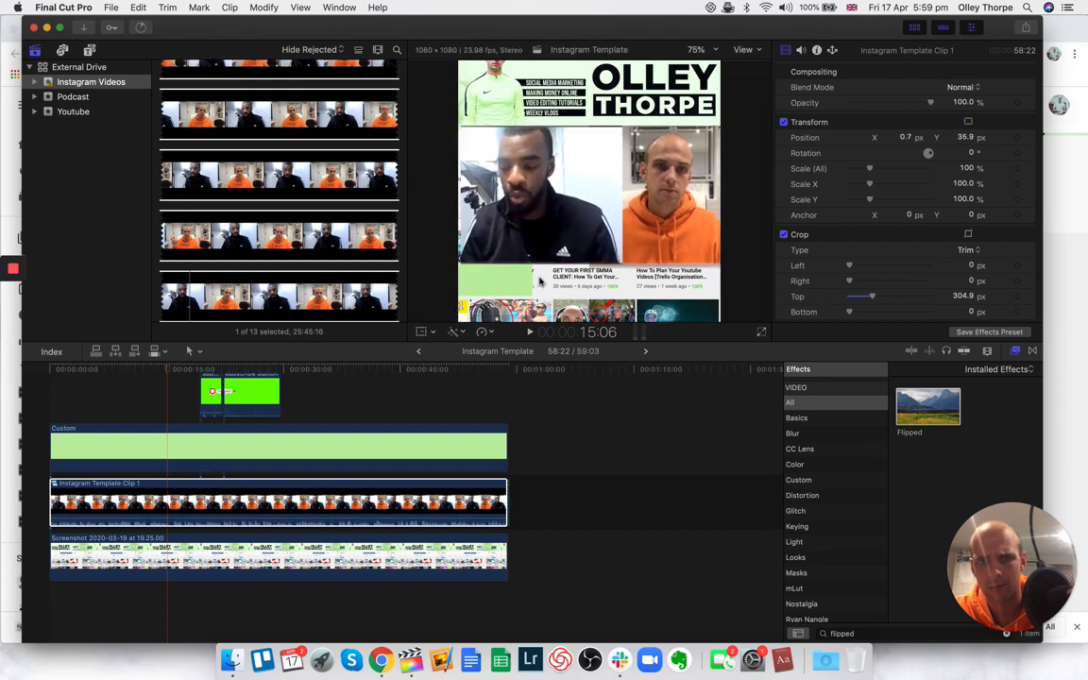
# - Reset the Transform parameters of the green Custom clip with the playhead at the start of the timeline
pyautogui.click(323, 432)
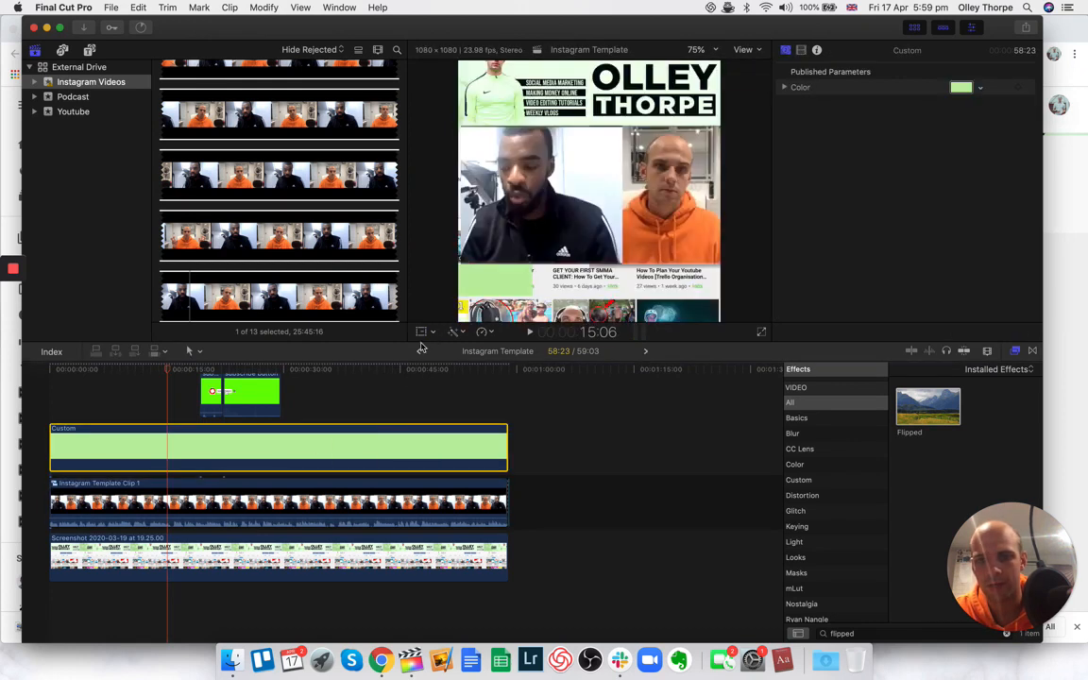
pyautogui.moveTo(159, 380); pyautogui.dragTo(17, 359)
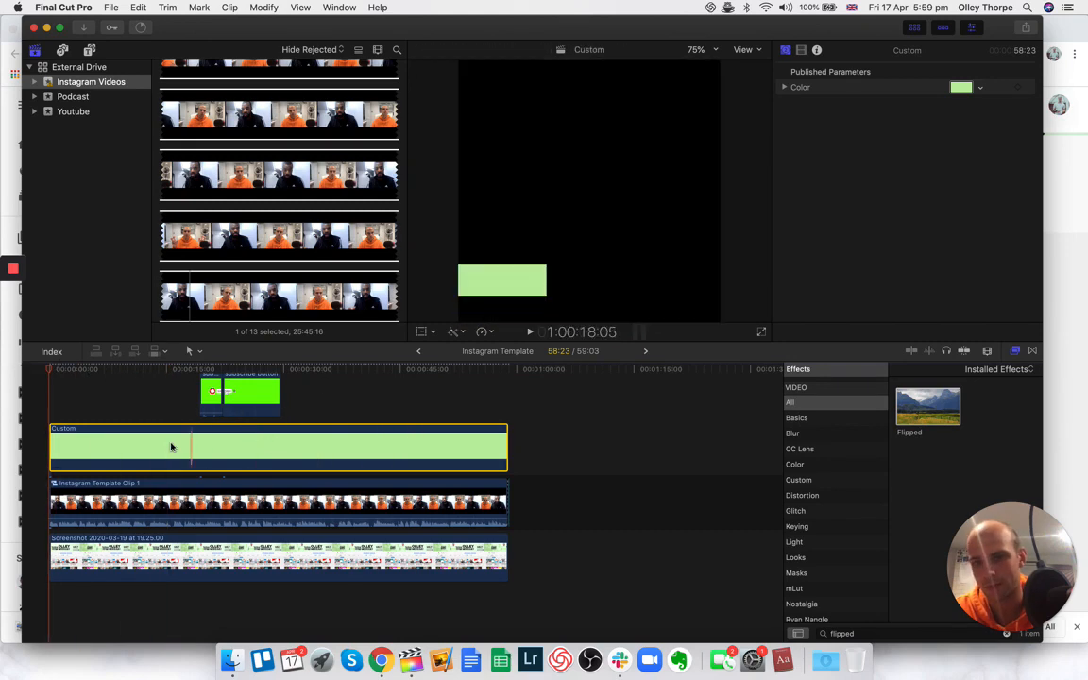
pyautogui.rightClick(170, 447)
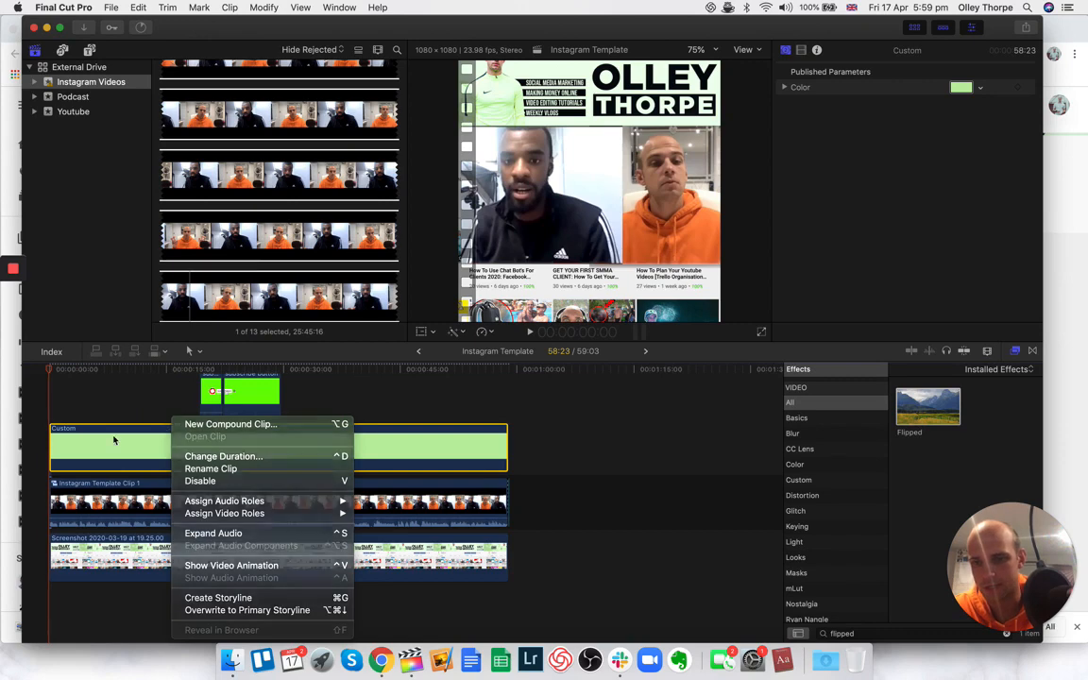
pyautogui.press('Escape')
pyautogui.click(802, 50)
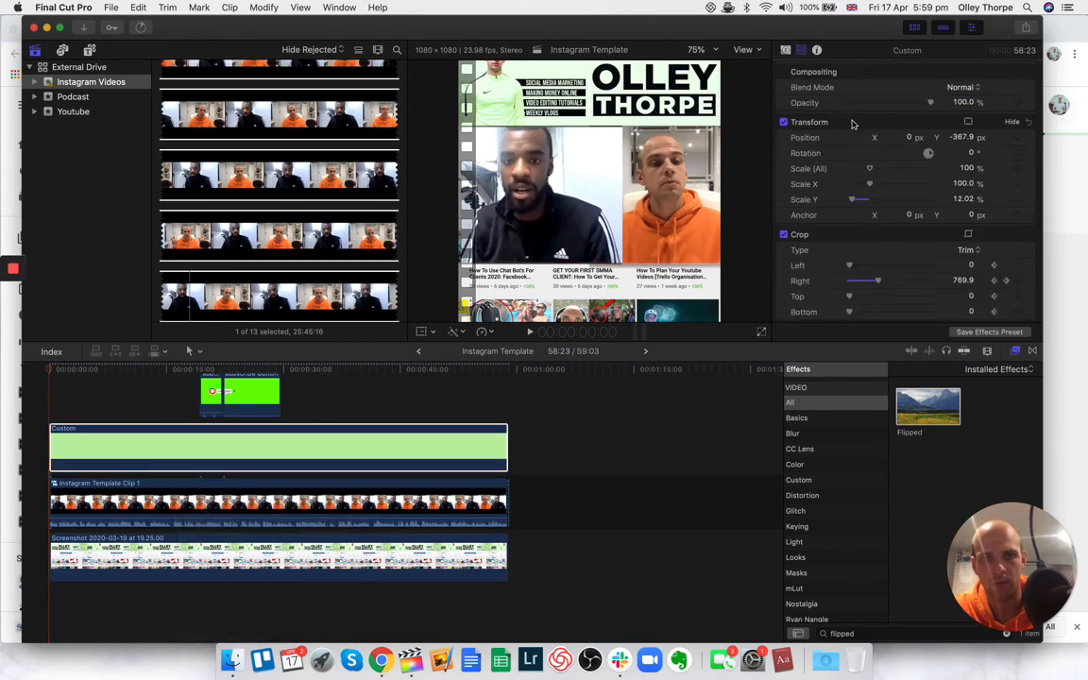
pyautogui.rightClick(852, 123)
pyautogui.click(857, 123)
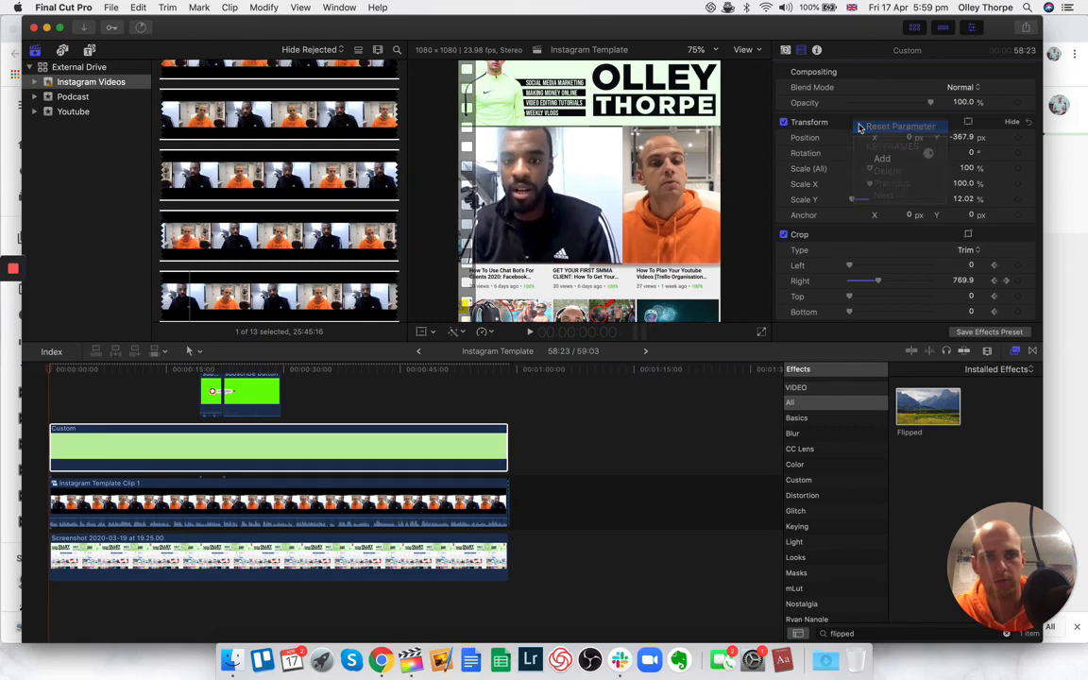
# - Check the full-height green bar at several points in the timeline and select the Custom clip
pyautogui.click(364, 406)
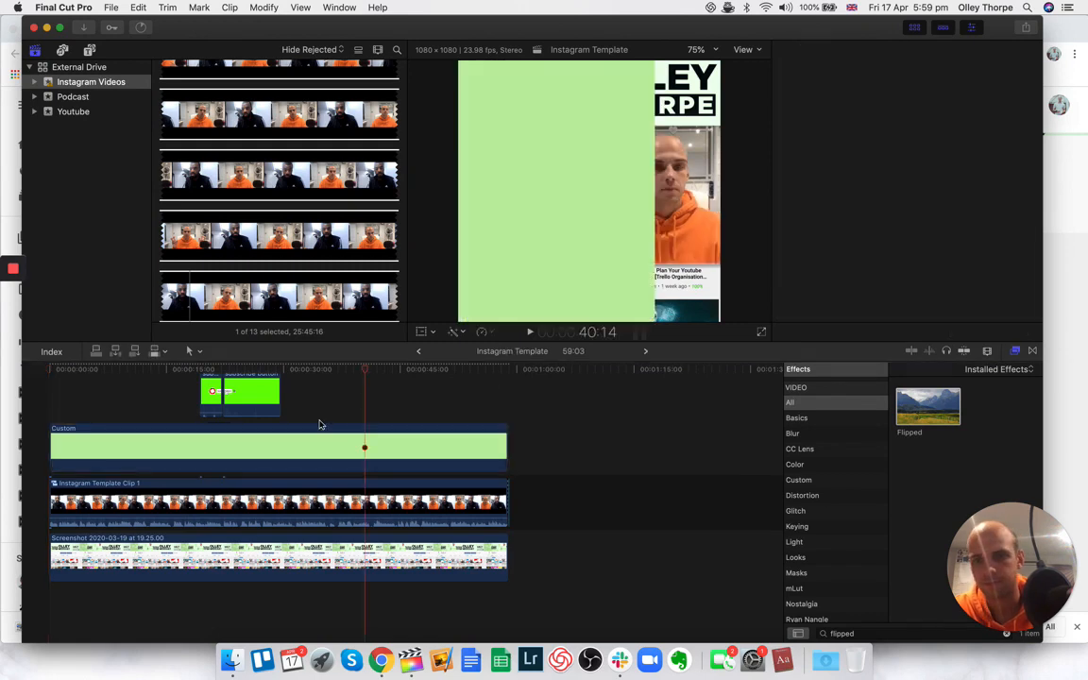
pyautogui.click(58, 420)
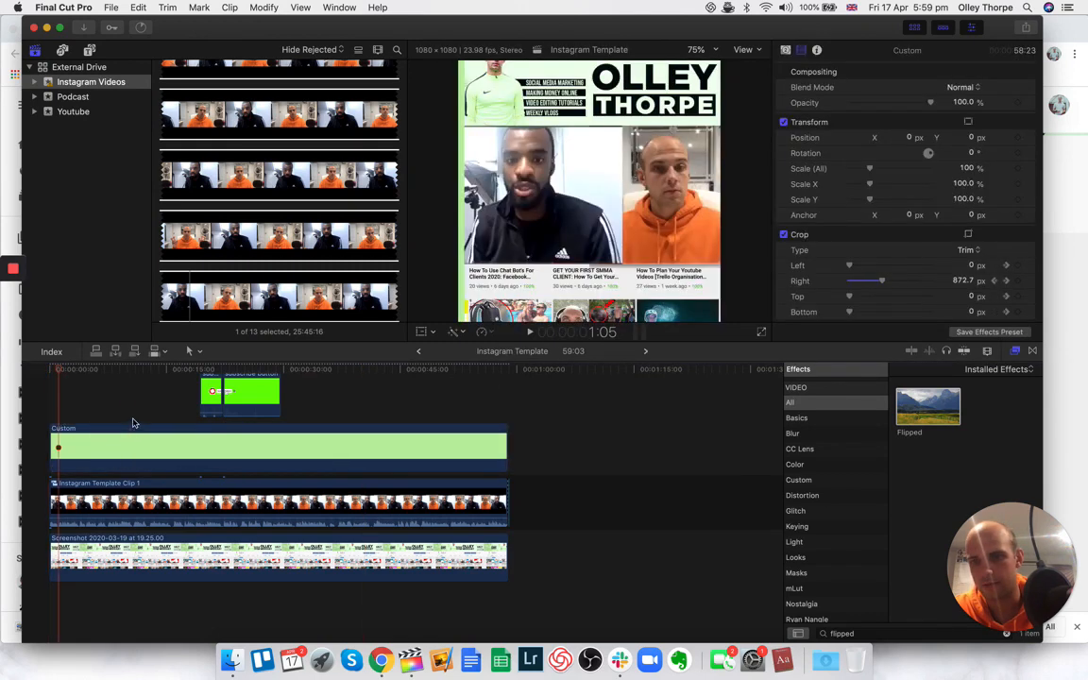
pyautogui.click(132, 392)
pyautogui.click(47, 374)
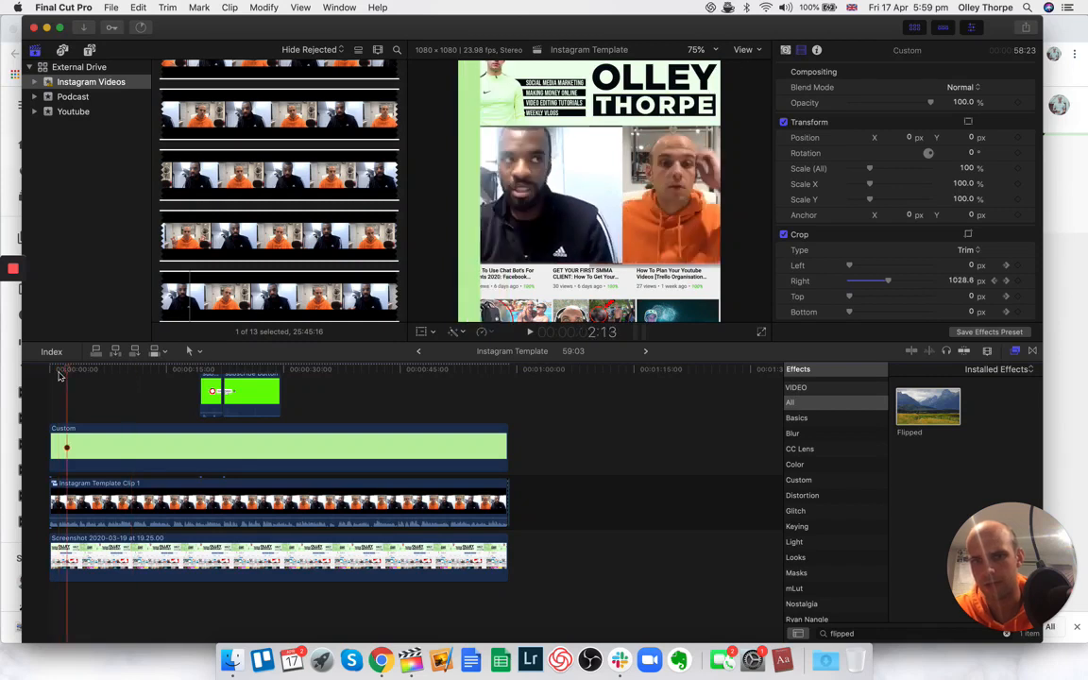
pyautogui.click(86, 422)
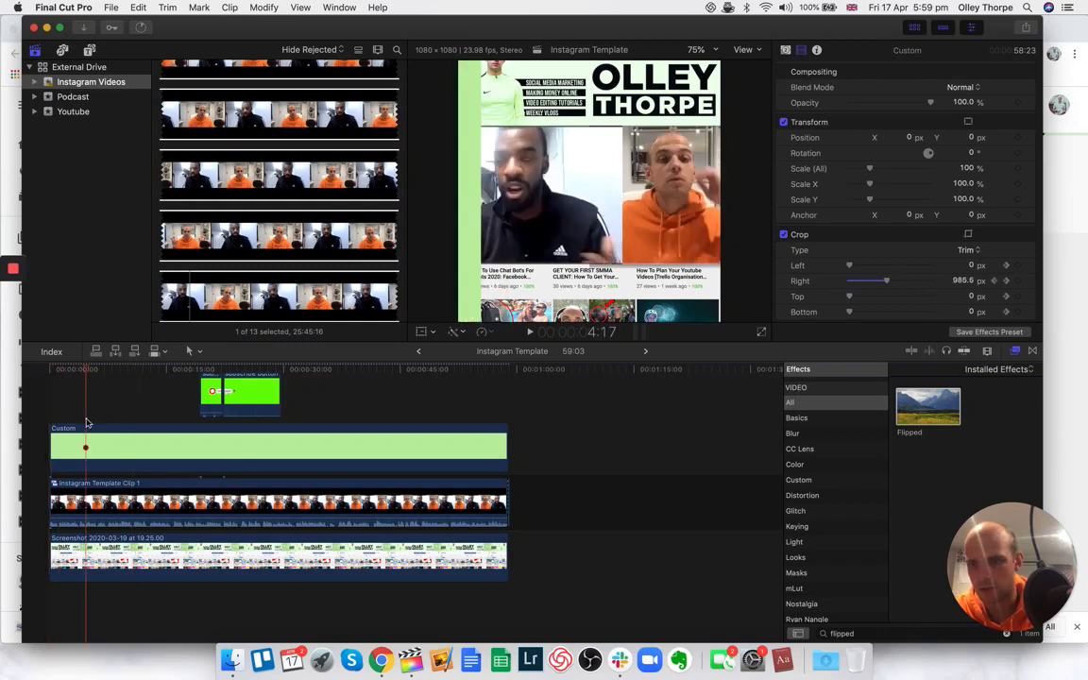
pyautogui.click(91, 449)
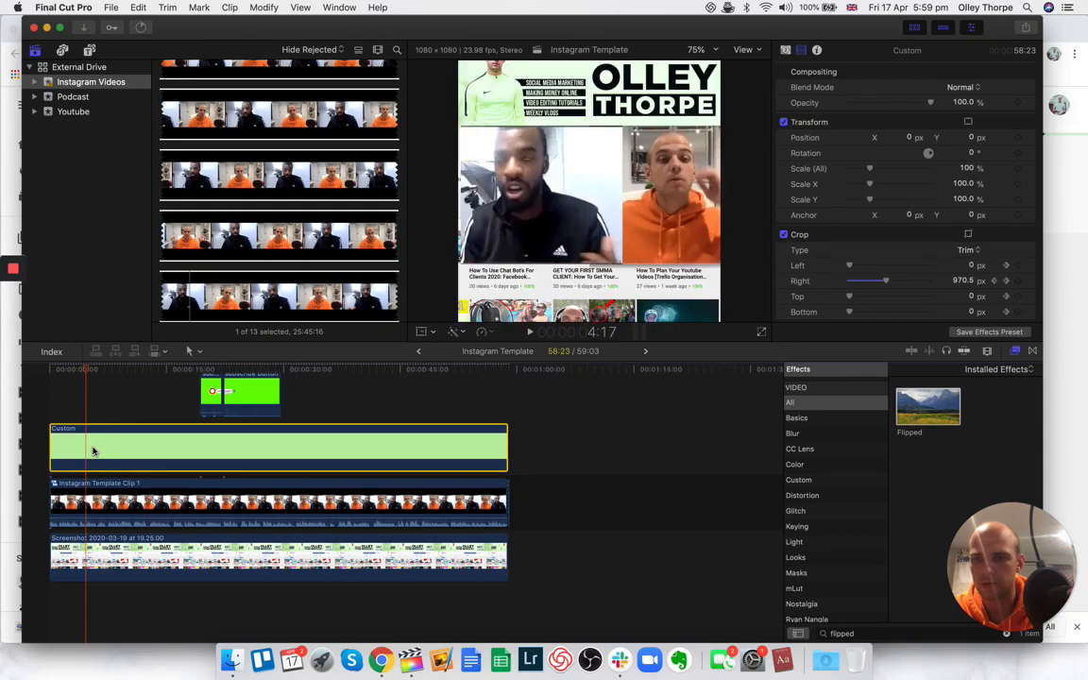
# - Delete the green Custom clip and add a new Custom generator from the timeline start, extended to 59:00, above the compound clip
pyautogui.press('Delete')
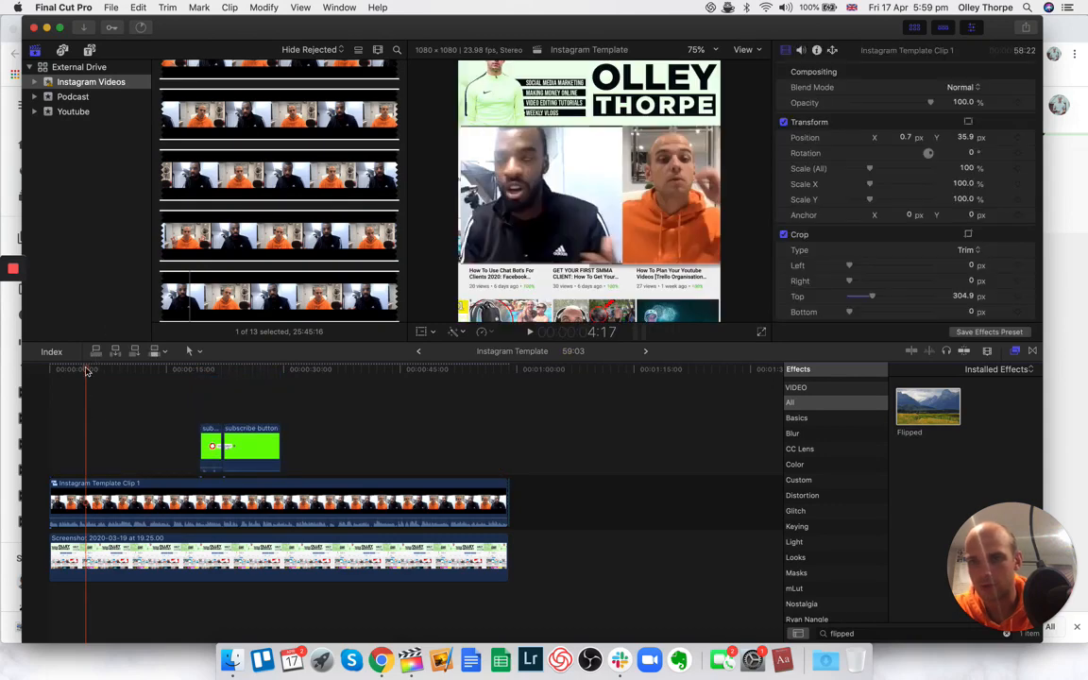
pyautogui.moveTo(86, 370); pyautogui.dragTo(1, 372)
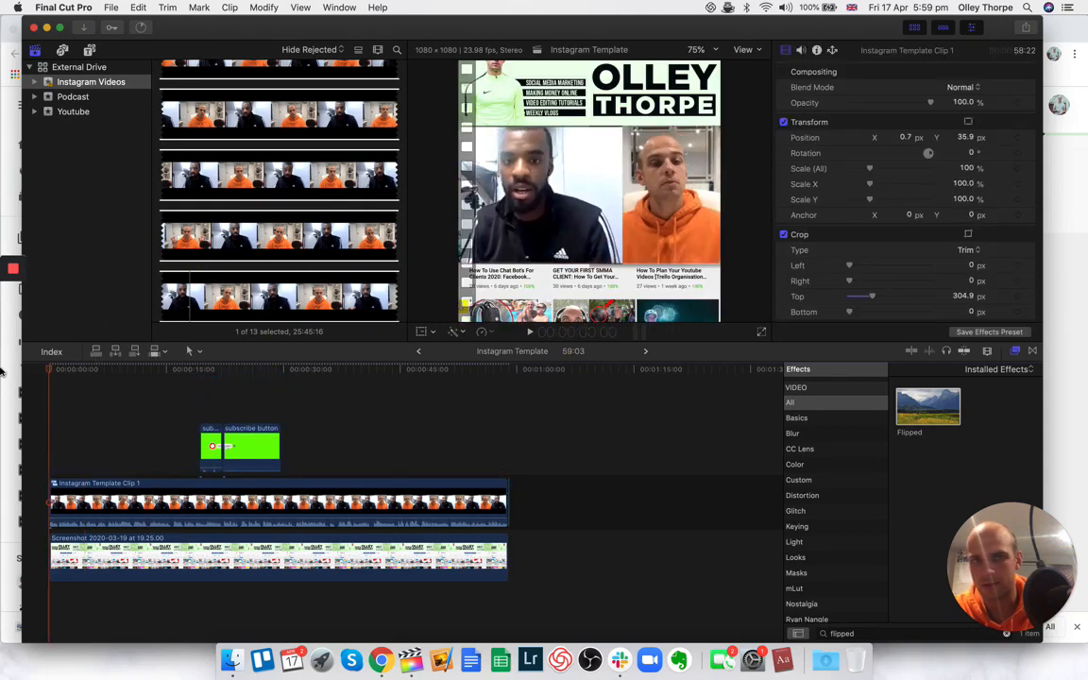
pyautogui.click(90, 51)
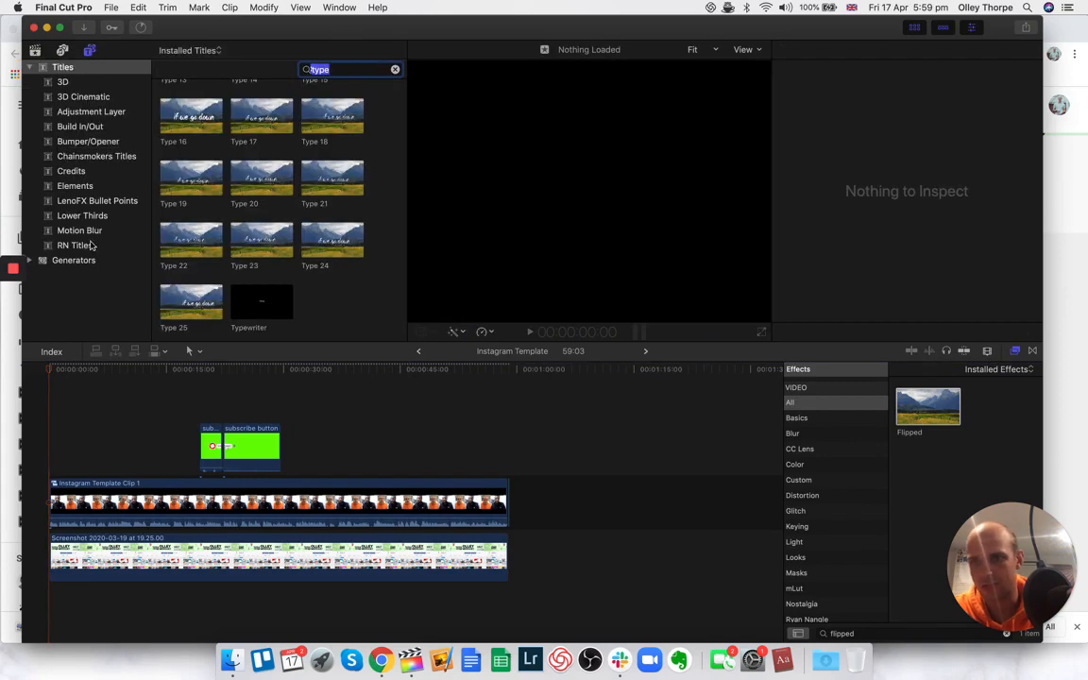
pyautogui.click(91, 260)
pyautogui.click(178, 108)
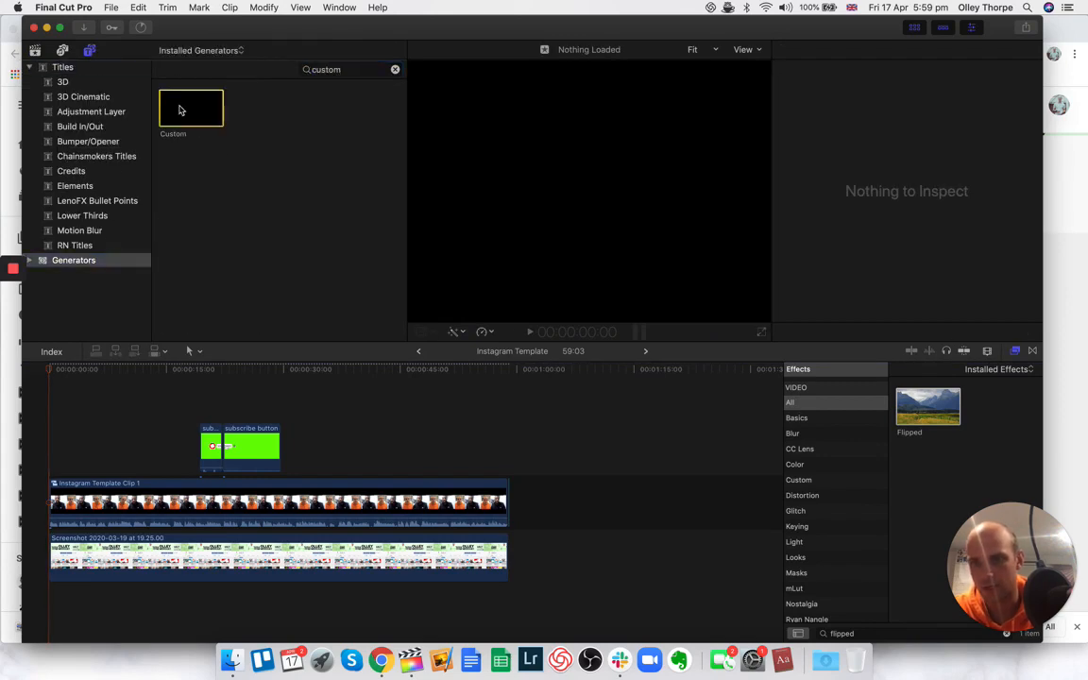
pyautogui.moveTo(161, 237); pyautogui.dragTo(507, 450)
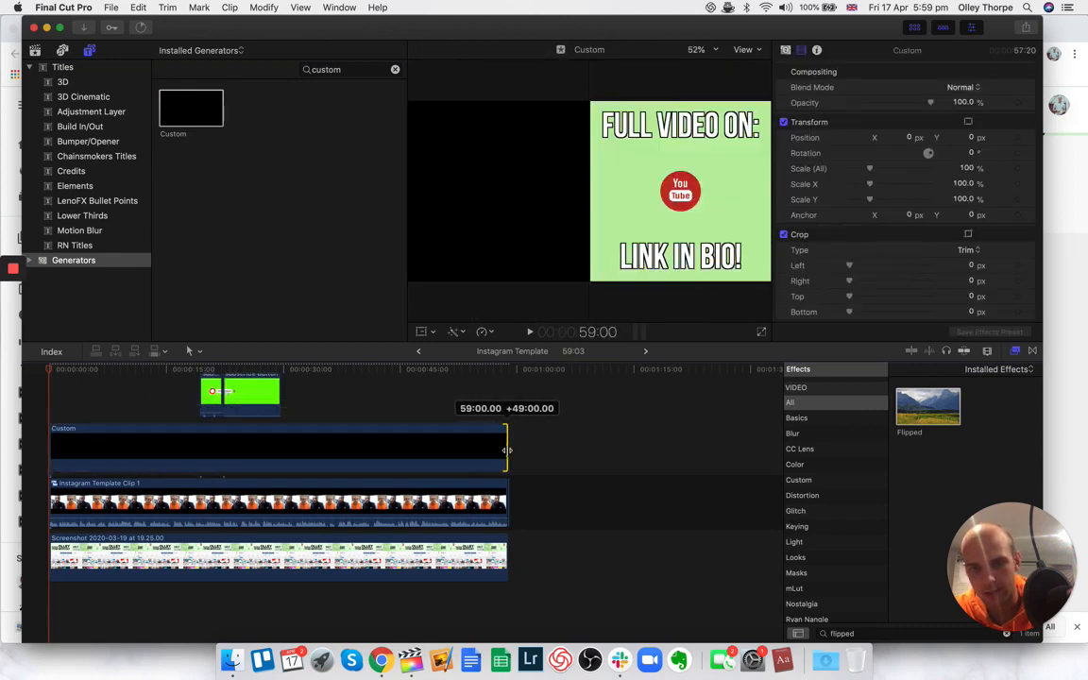
# - Shorten the end of the new Custom clip so that it lasts 58:23
pyautogui.press('super+equal')
pyautogui.press('super+equal')
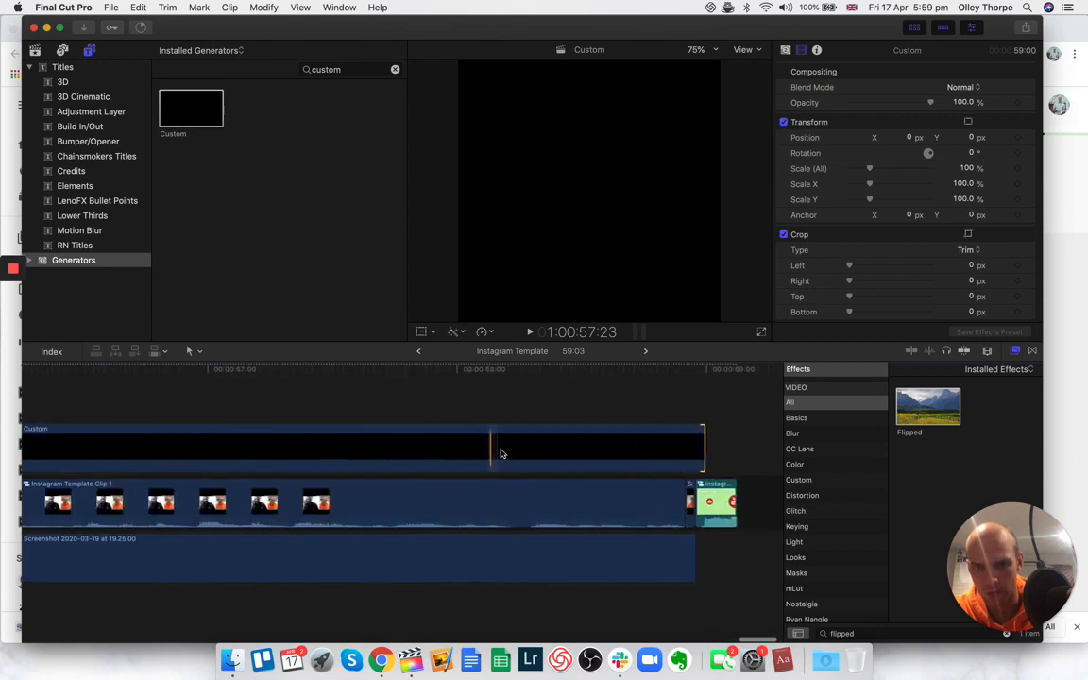
pyautogui.press('super+equal')
pyautogui.press('super+minus')
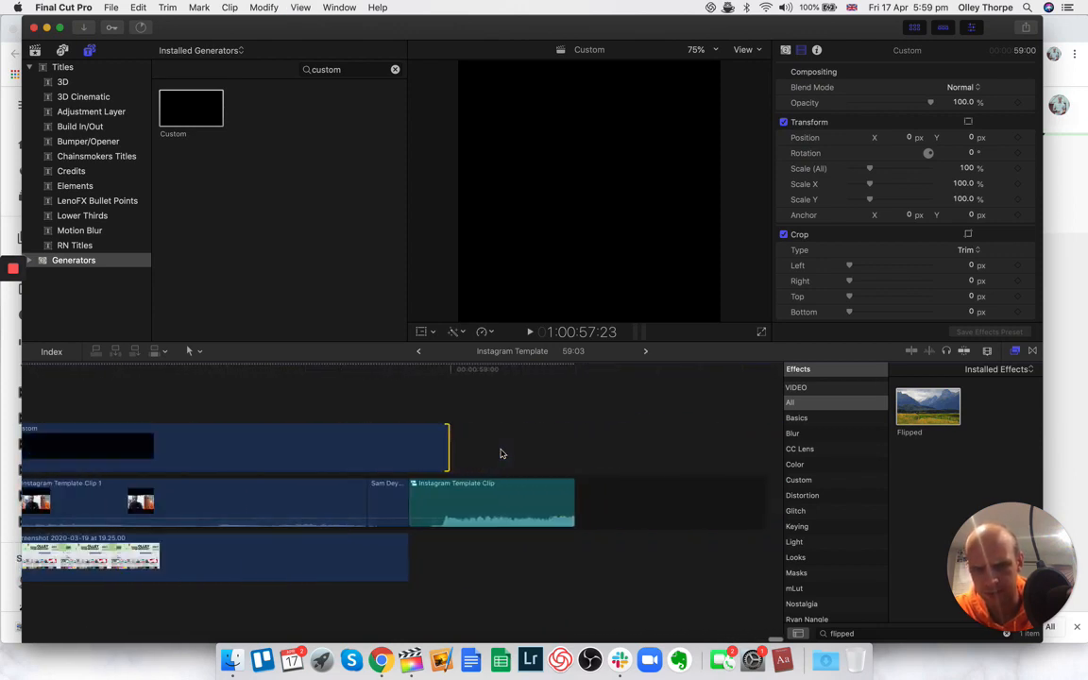
pyautogui.moveTo(466, 433); pyautogui.dragTo(425, 435)
pyautogui.press('super+equal')
pyautogui.press('super+minus')
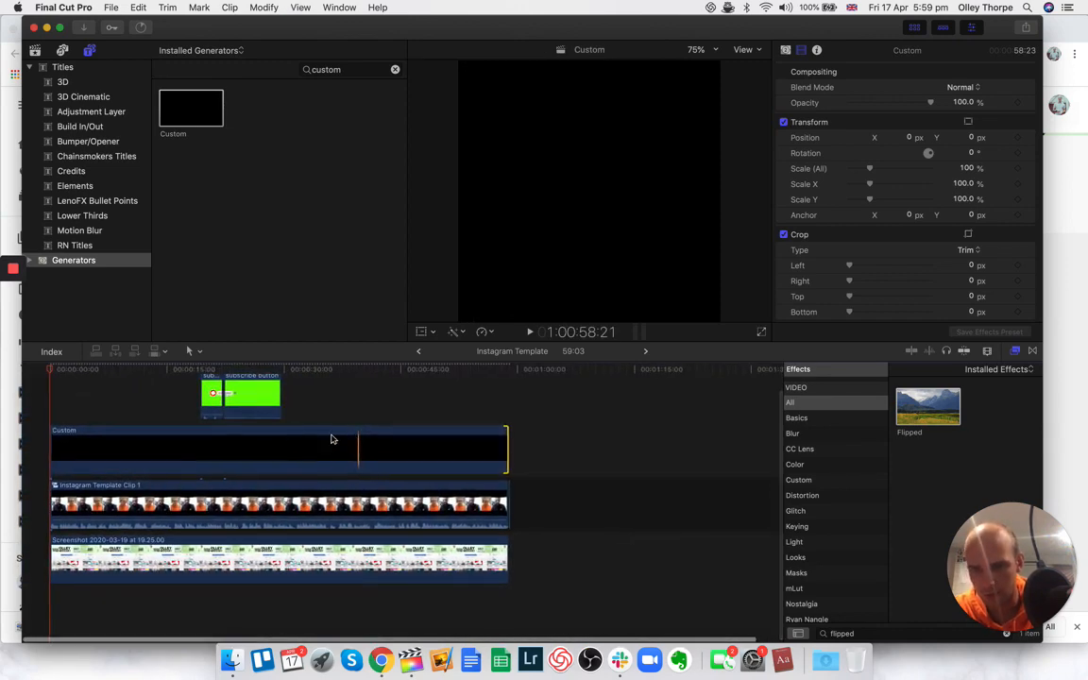
# - Select the black Custom clip and set its Color to a pale green with the eyedropper
pyautogui.click(274, 440)
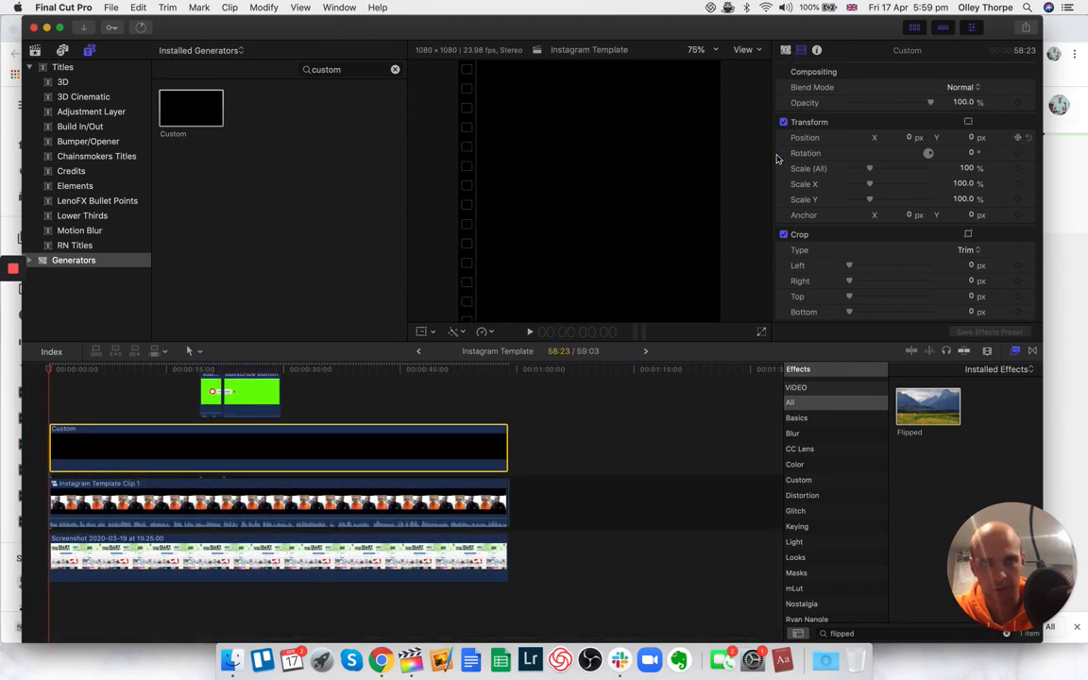
pyautogui.click(786, 51)
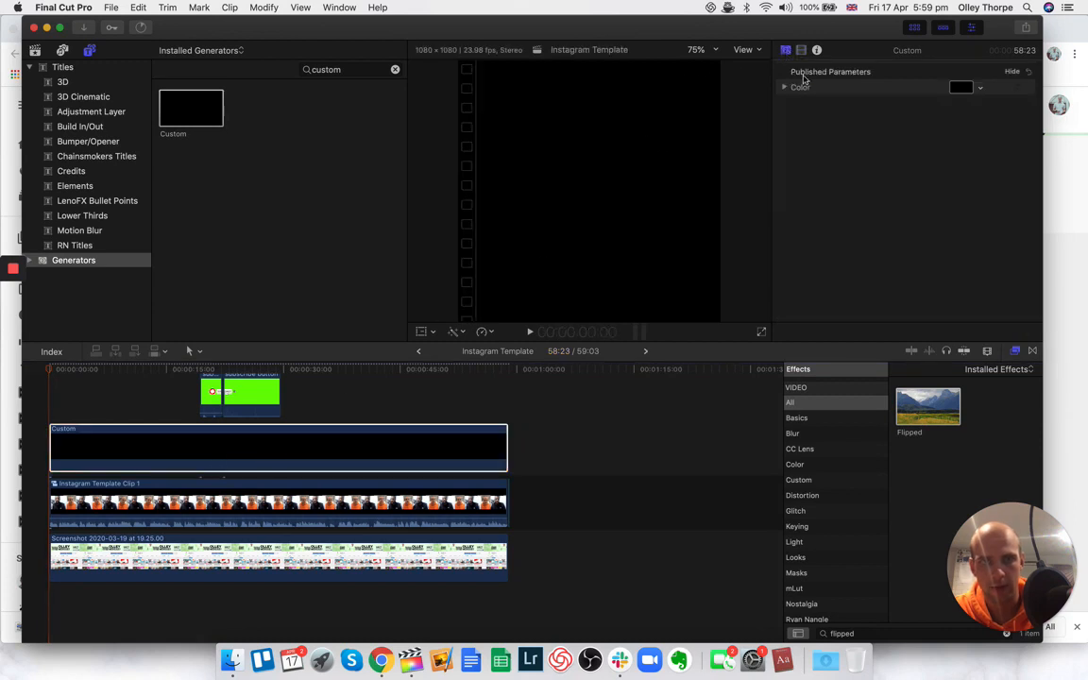
pyautogui.click(960, 88)
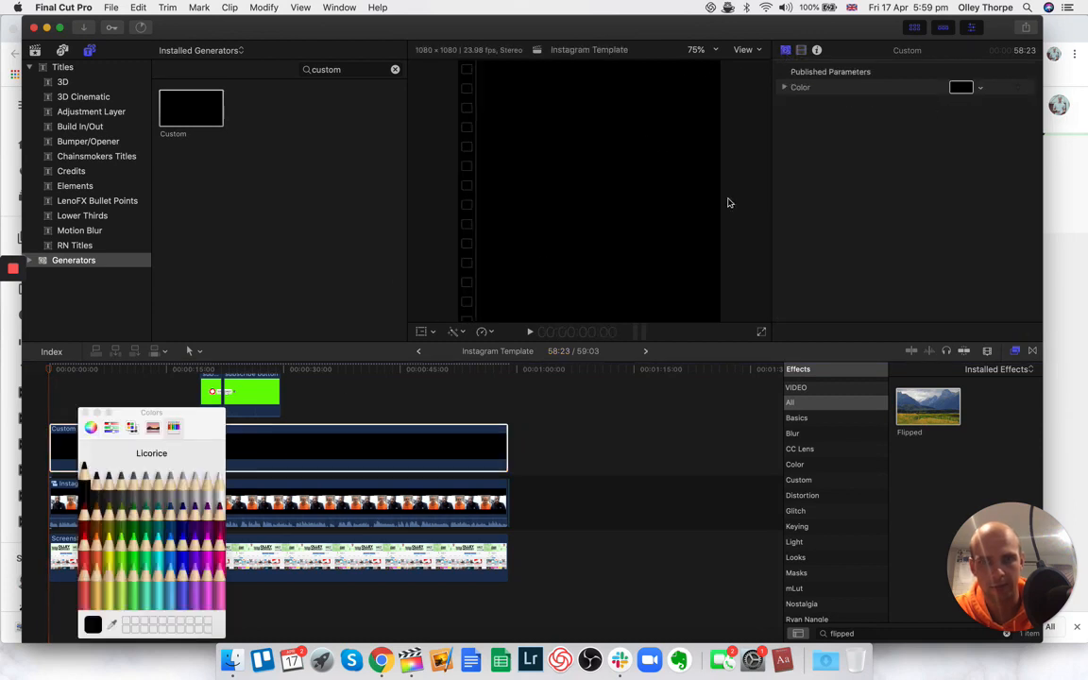
pyautogui.click(111, 625)
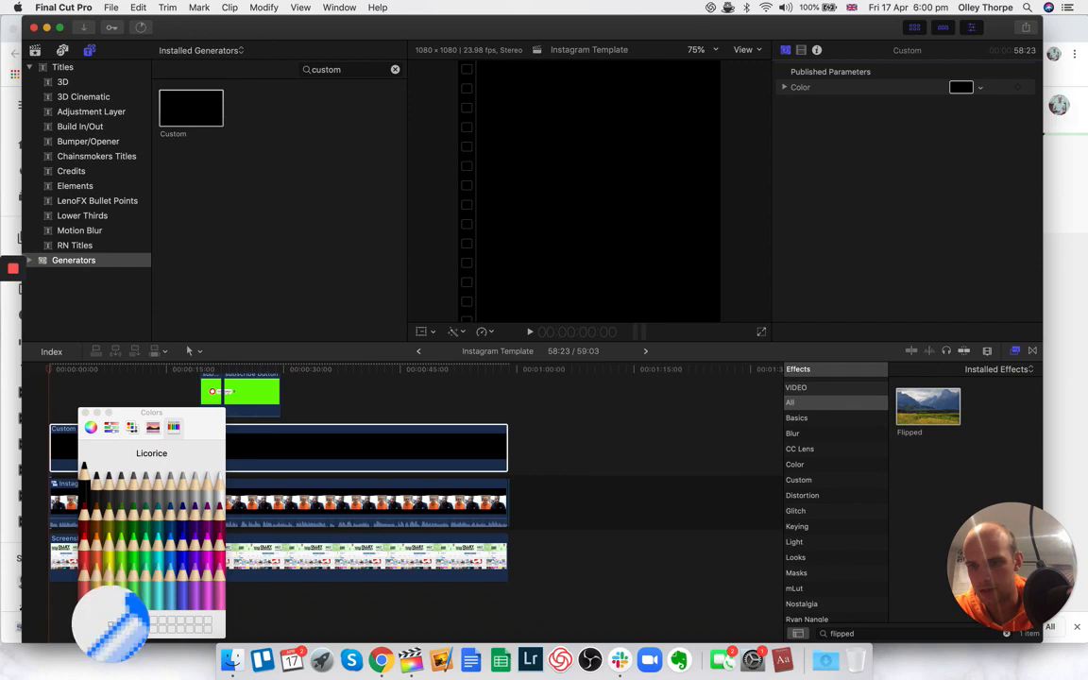
pyautogui.click(273, 548)
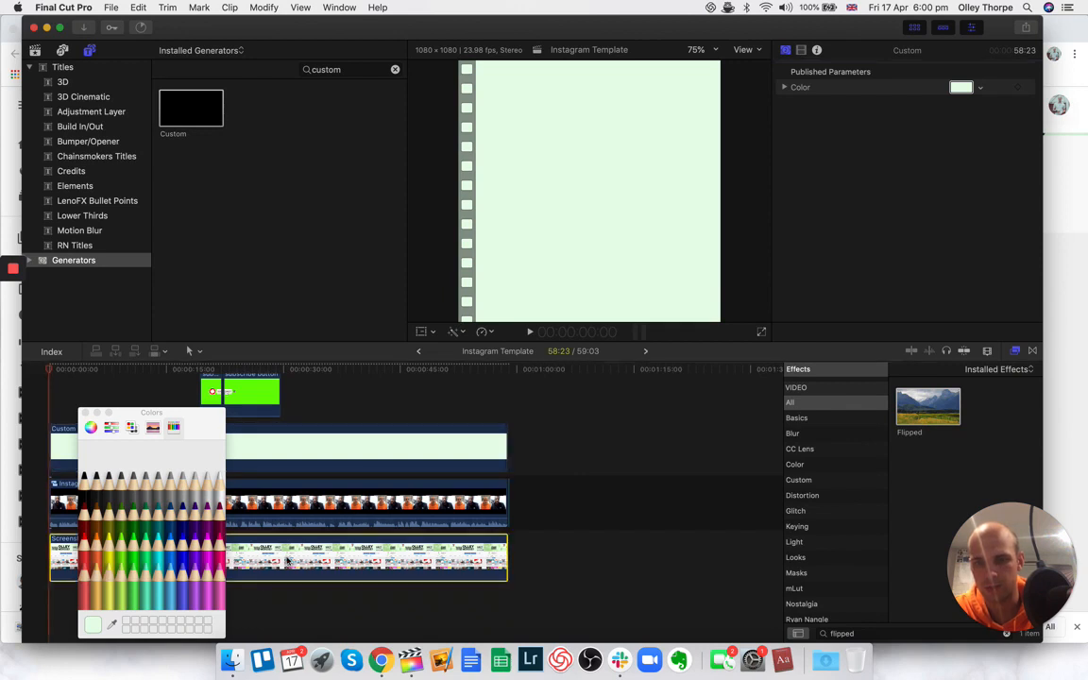
# - Move the Screenshot clip above all other clips and try to sample the green of the shirt in its banner
pyautogui.click(270, 559)
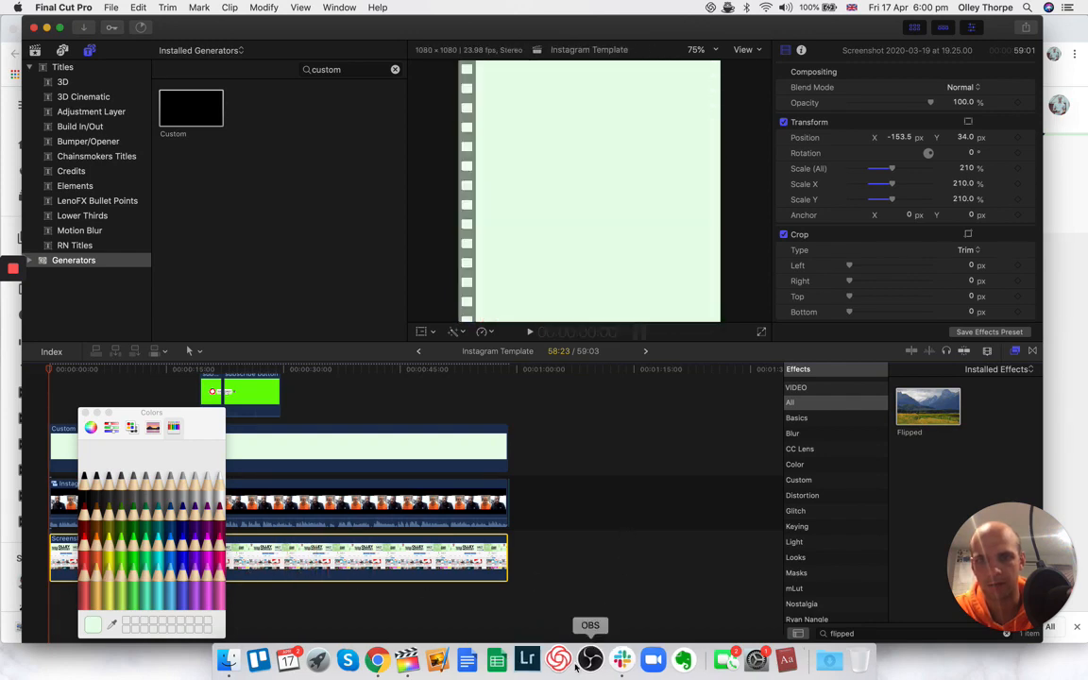
pyautogui.moveTo(340, 548); pyautogui.dragTo(294, 356)
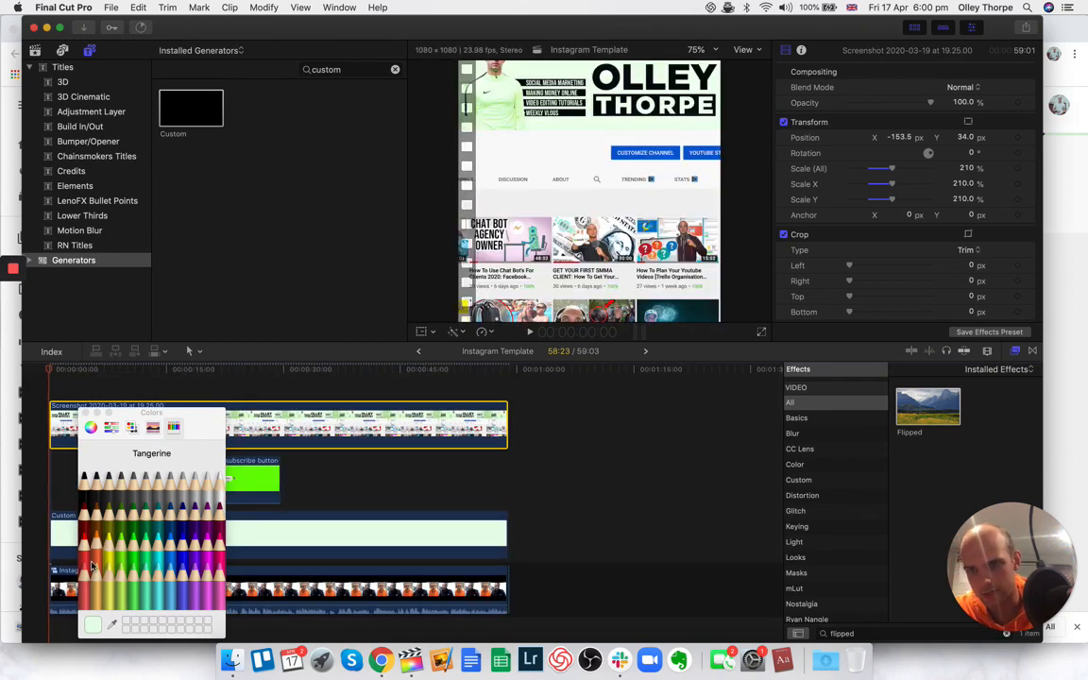
pyautogui.click(111, 626)
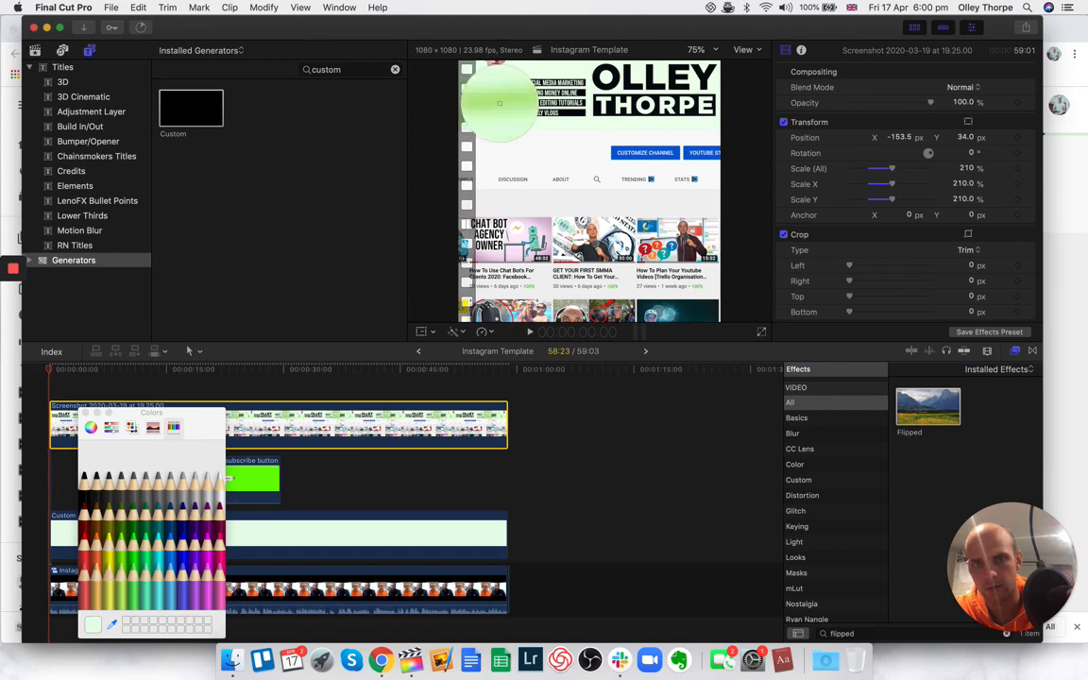
pyautogui.click(500, 104)
# - Set the Custom clip's Color to the green sampled from the shirt in the banner and close the color picker
pyautogui.click(279, 538)
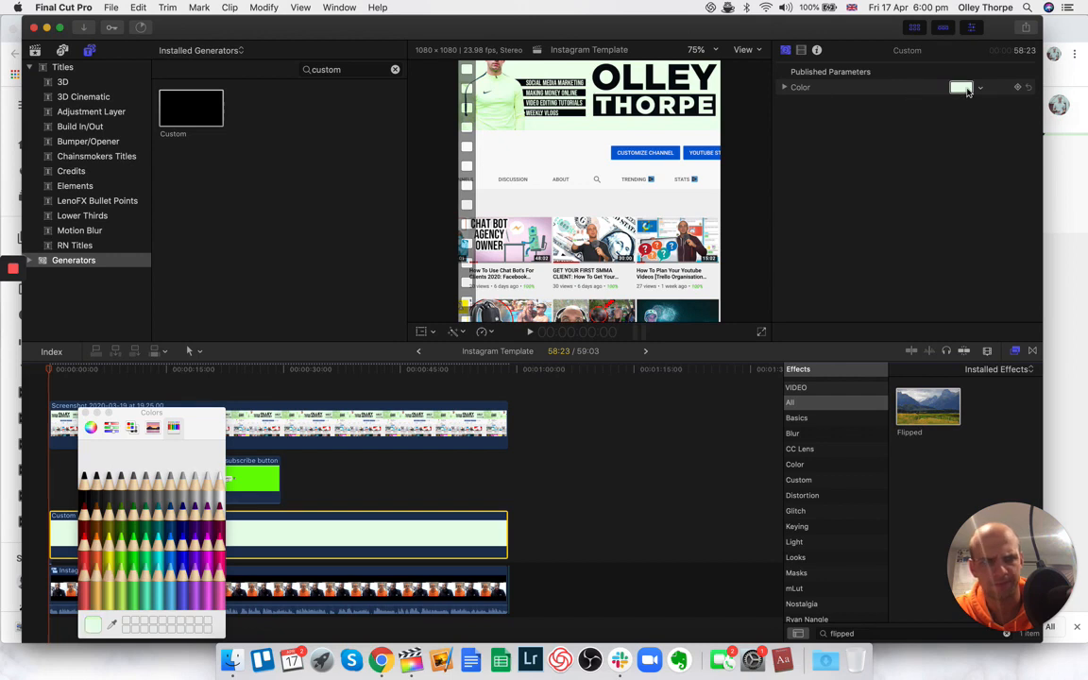
pyautogui.click(112, 625)
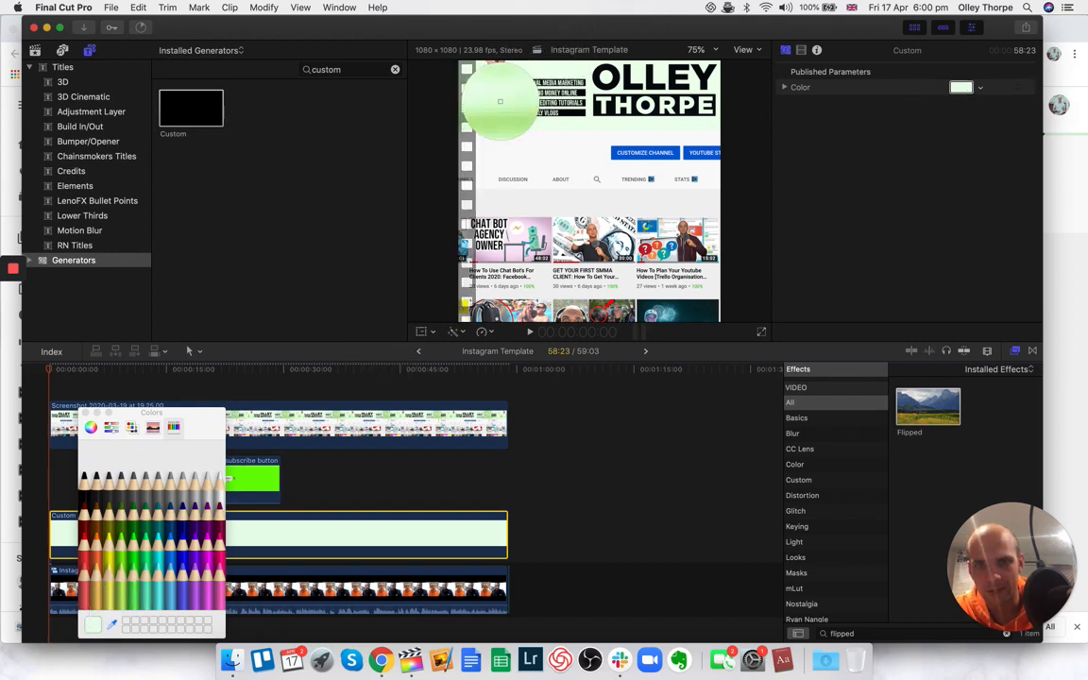
pyautogui.click(501, 104)
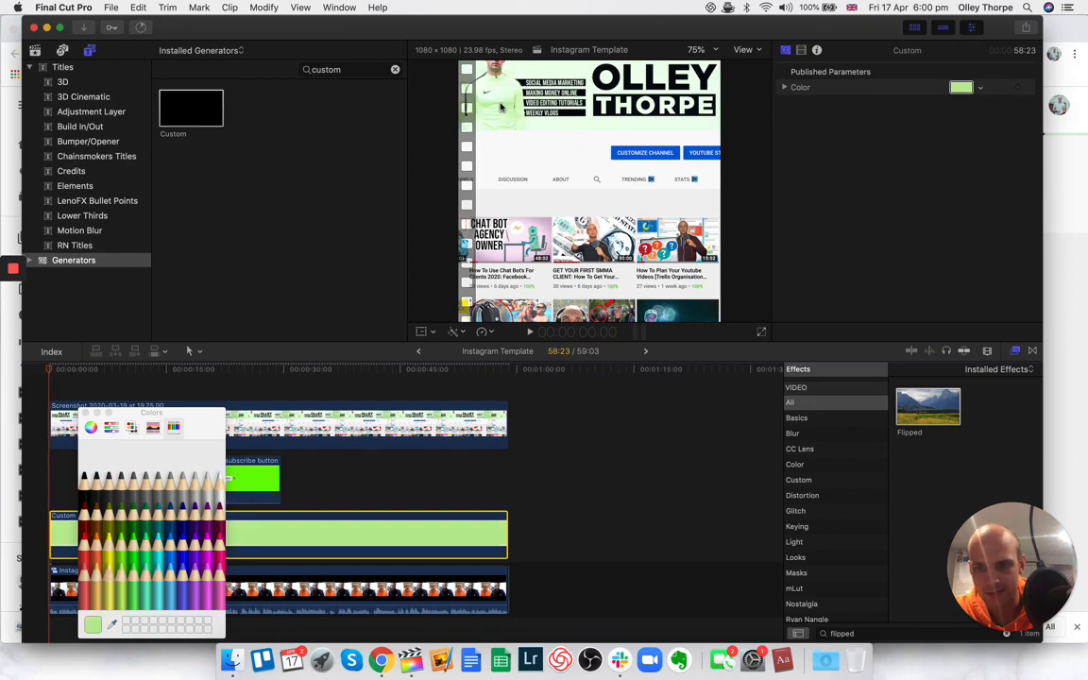
pyautogui.click(83, 413)
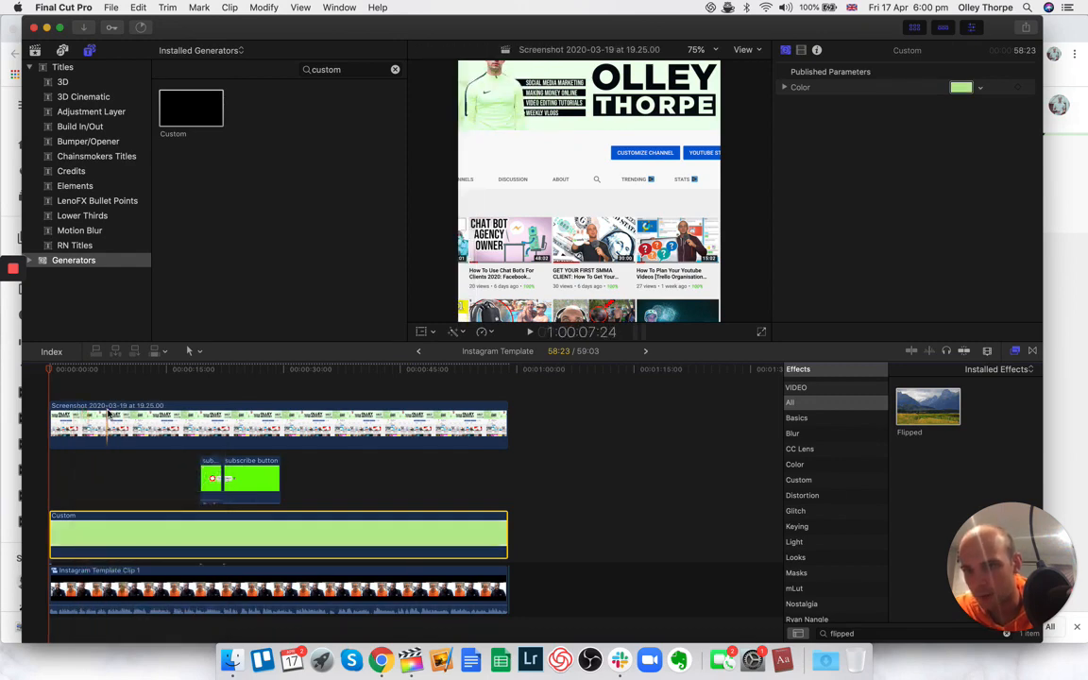
# - Move the Screenshot clip back below the compound clip and place the playhead at 5:13
pyautogui.click(109, 412)
pyautogui.moveTo(108, 412); pyautogui.dragTo(87, 633)
pyautogui.click(93, 454)
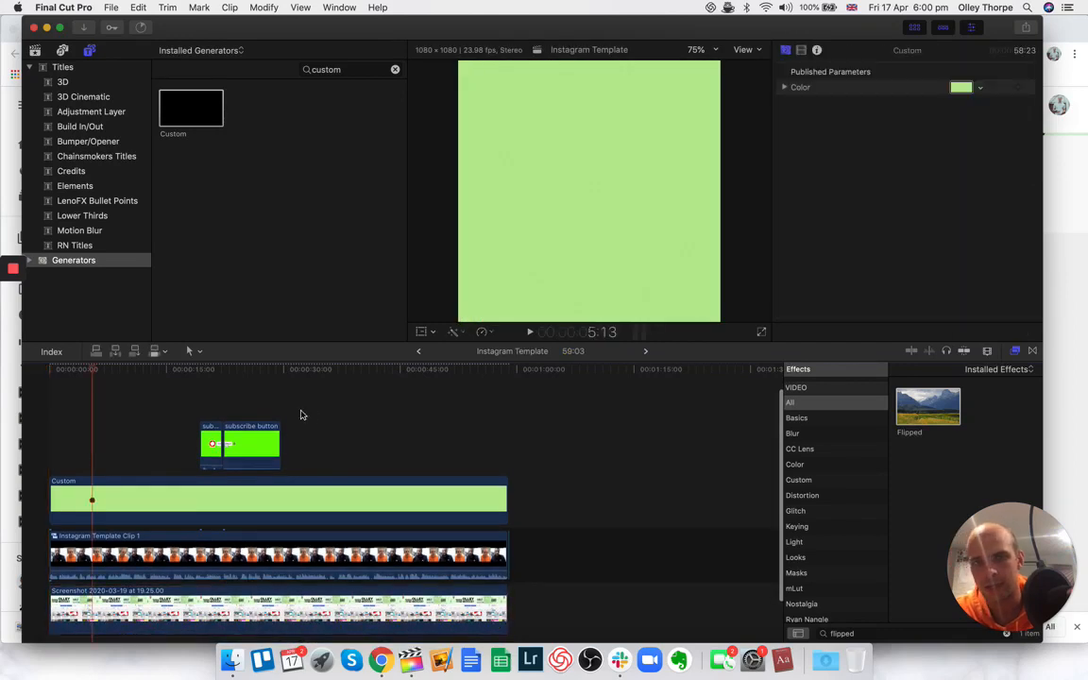
# - Transform the Custom clip into a full-width strip under the speakers, with Scale Y about 11.28% and Position Y about -373 px
pyautogui.click(94, 497)
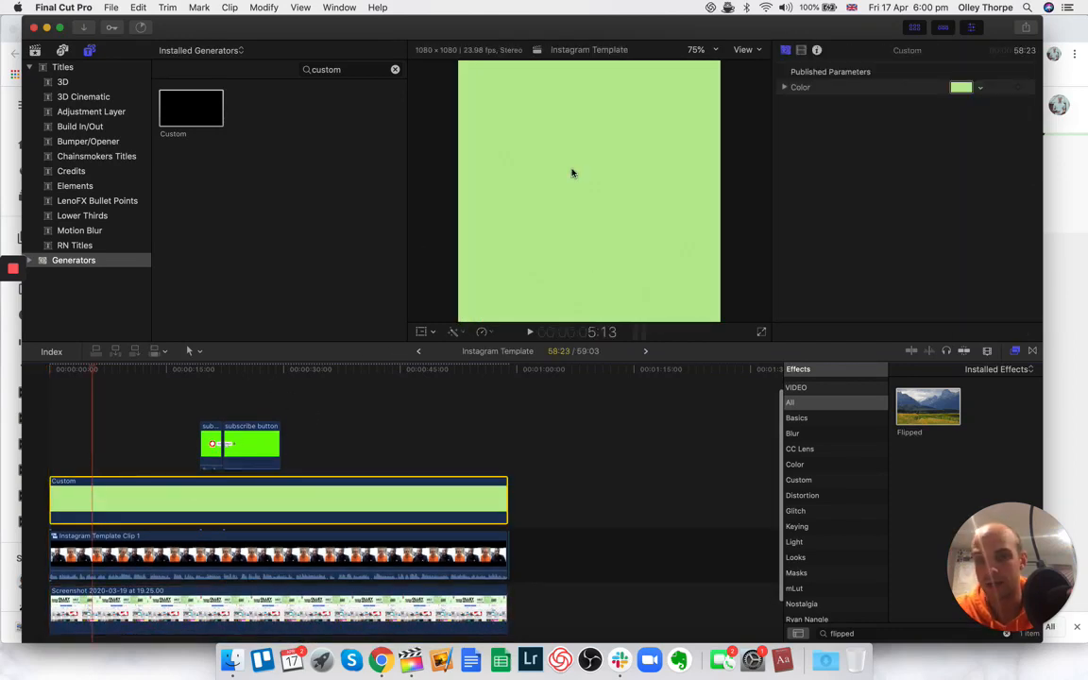
pyautogui.click(421, 333)
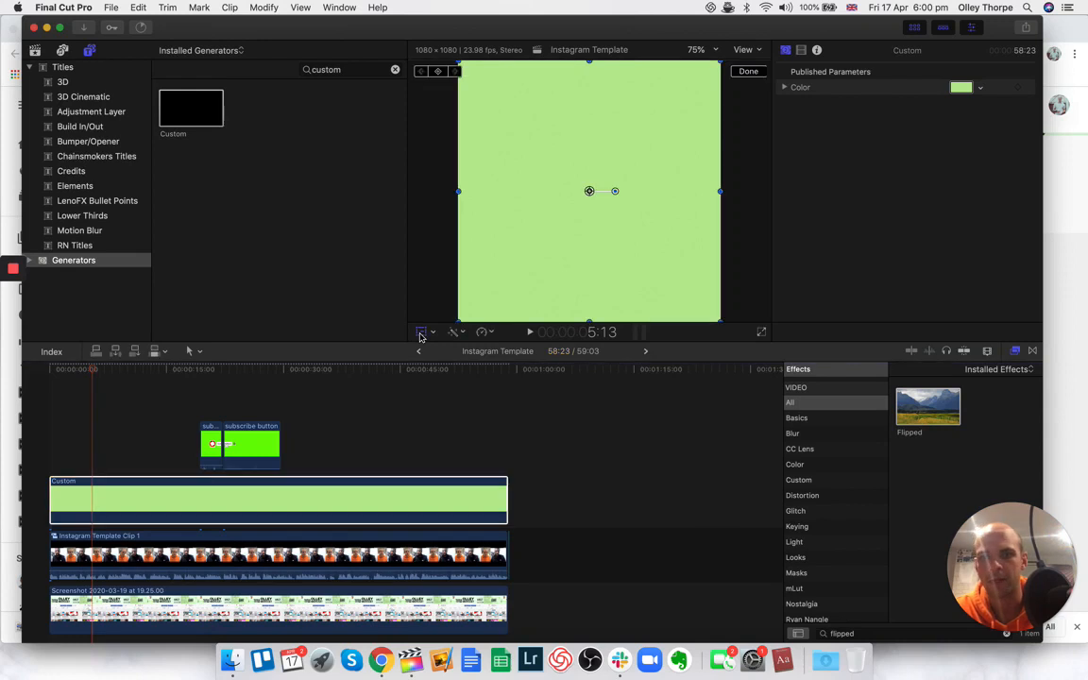
pyautogui.moveTo(589, 62); pyautogui.dragTo(590, 282)
pyautogui.click(747, 73)
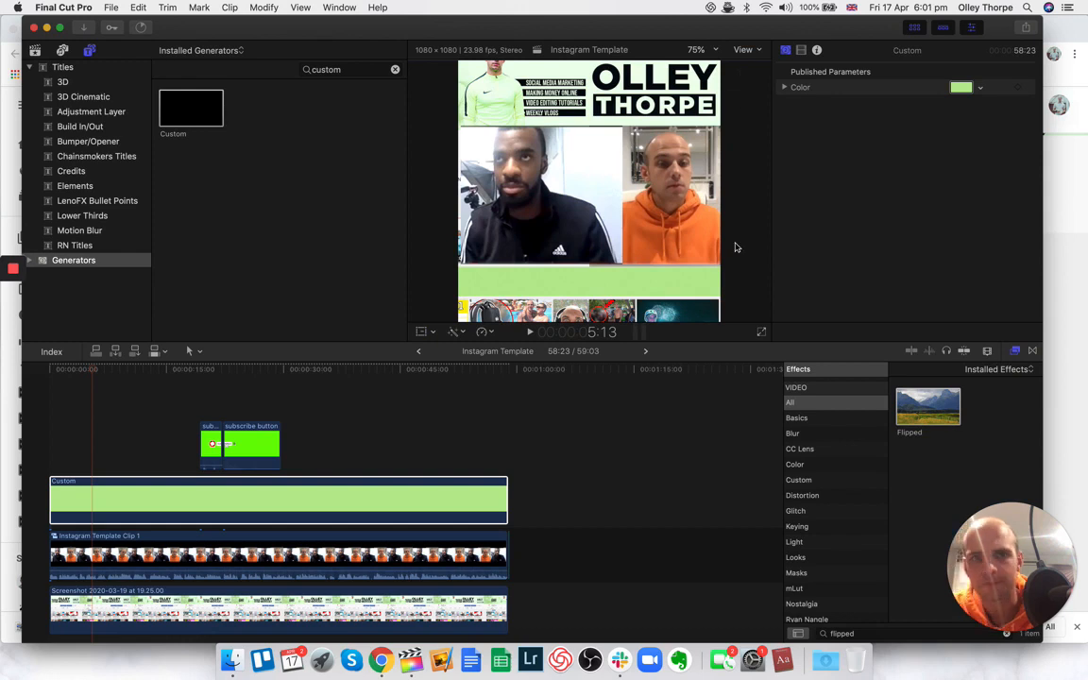
# - Set the Custom clip's right crop to 1080 px with the playhead at the start, and to 0 px at 58:21
pyautogui.moveTo(95, 365); pyautogui.dragTo(2, 439)
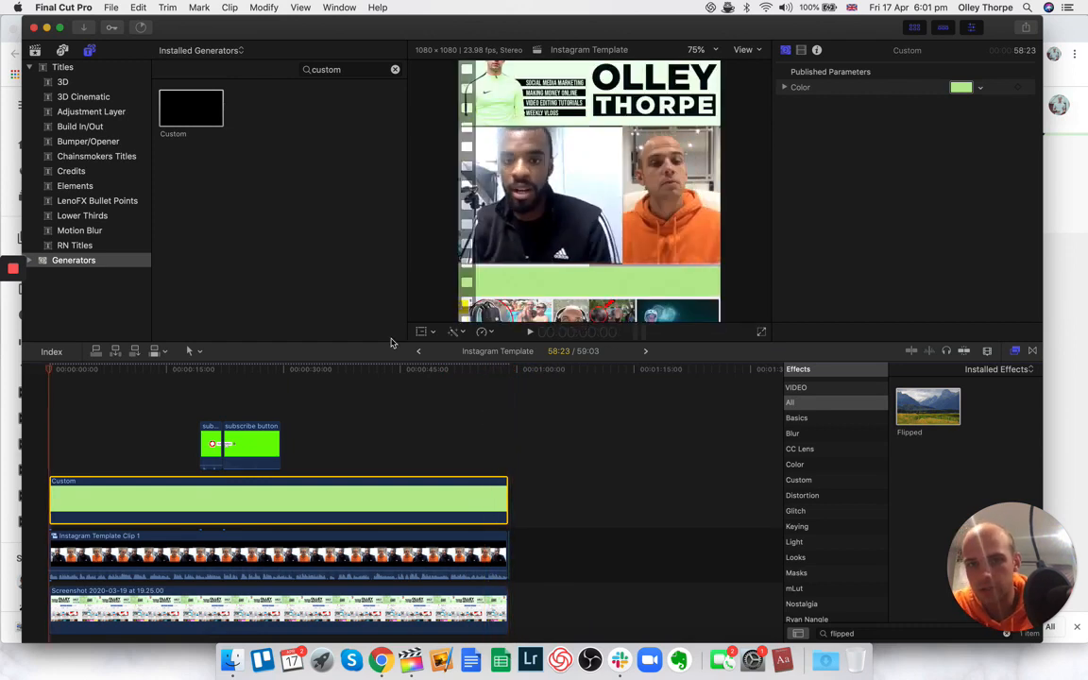
pyautogui.click(421, 334)
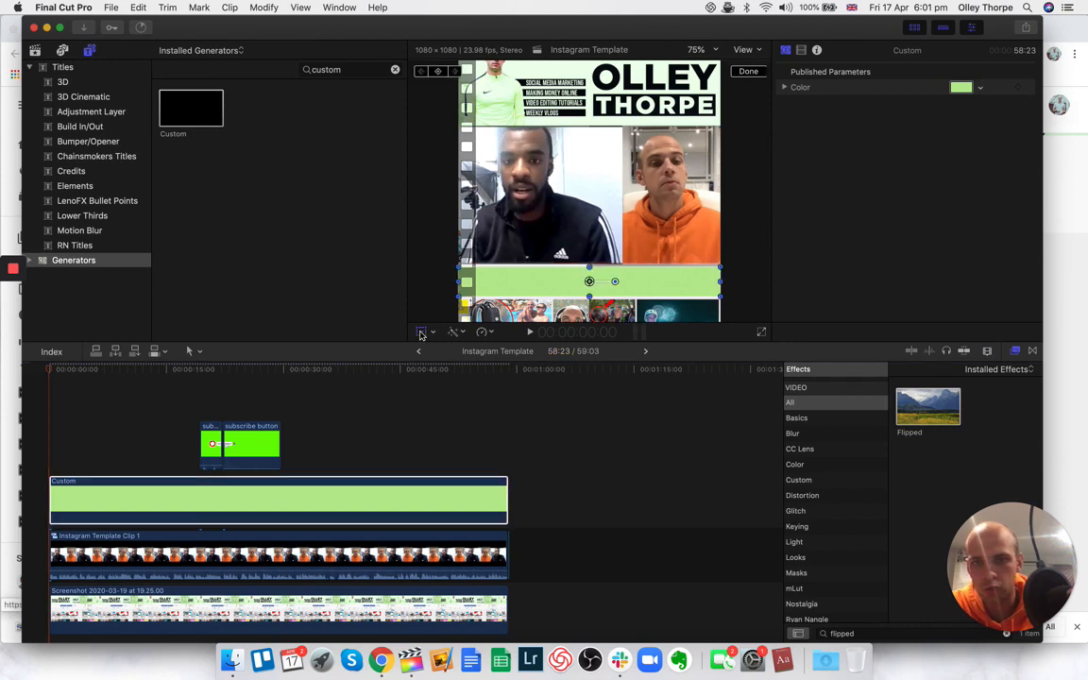
pyautogui.click(802, 52)
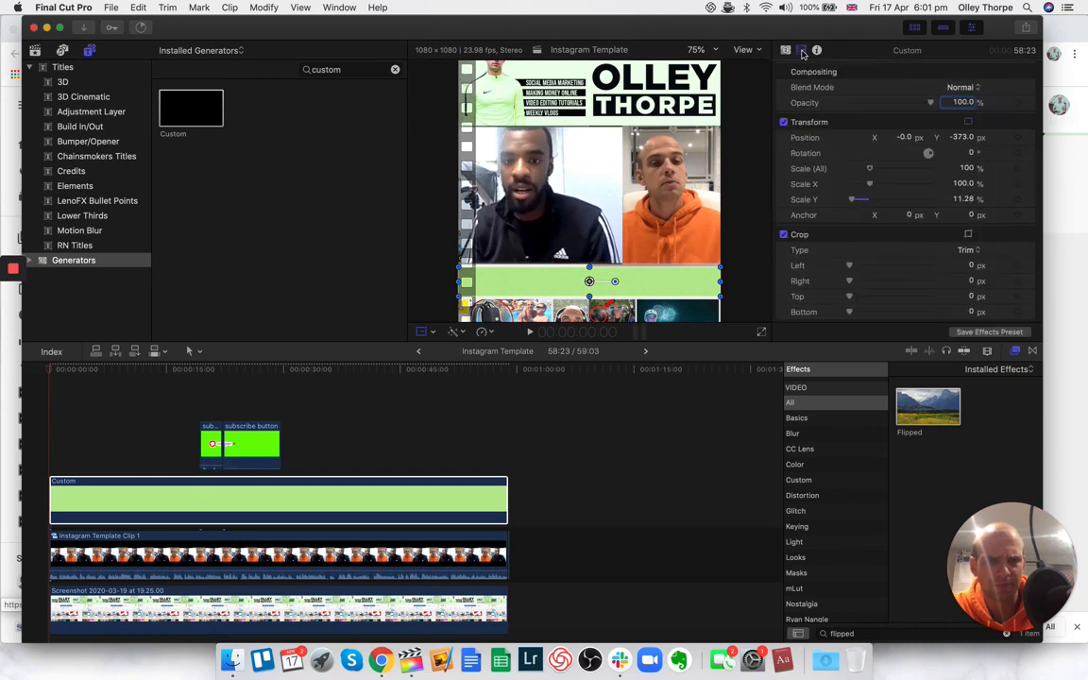
pyautogui.scroll(-4, 792, 176)
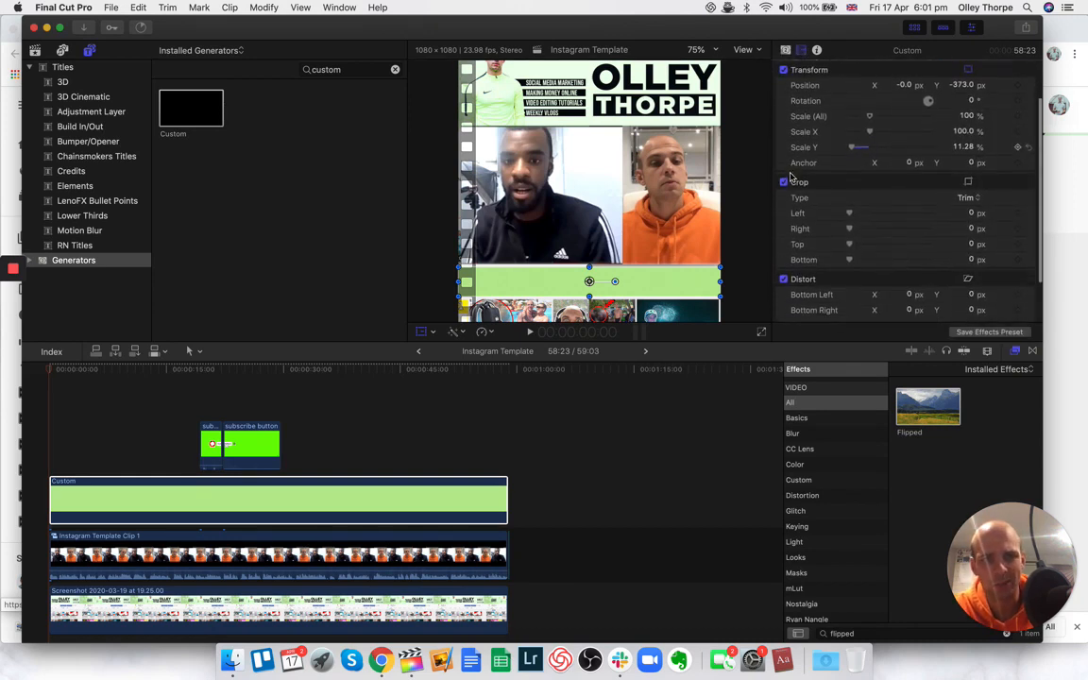
pyautogui.scroll(-2, 853, 210)
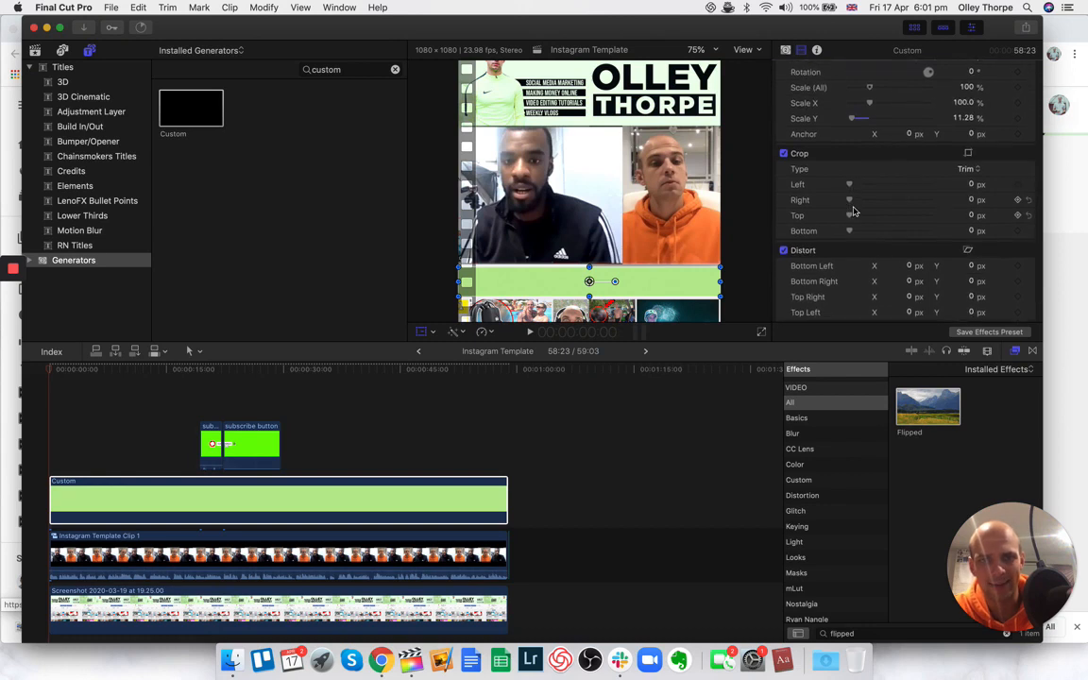
pyautogui.moveTo(858, 203); pyautogui.dragTo(930, 212)
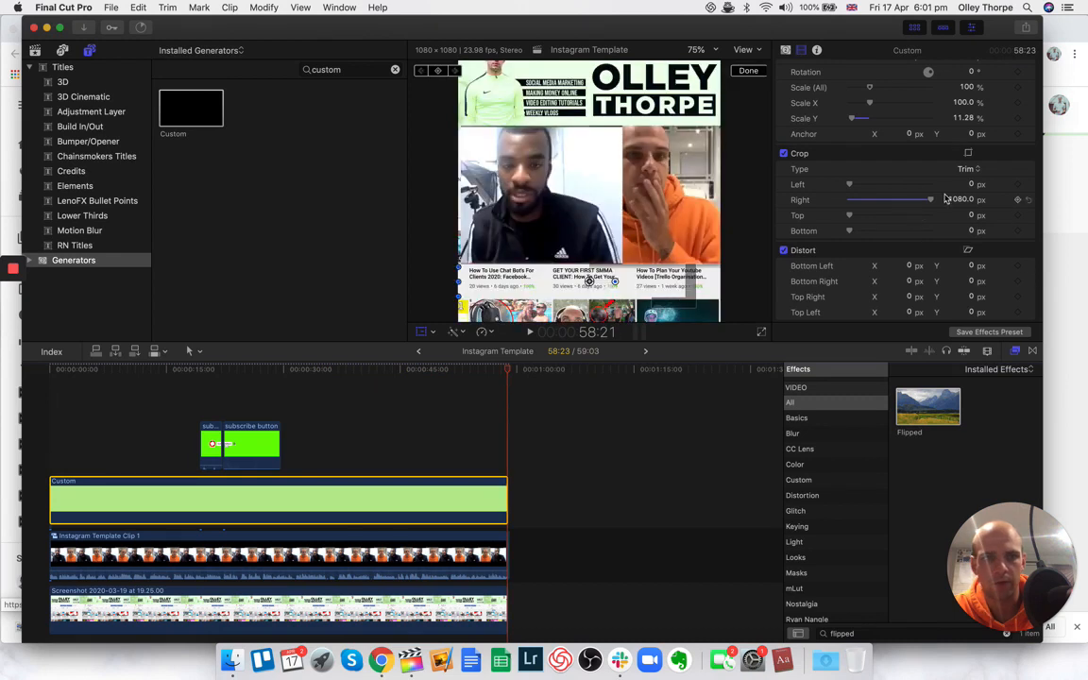
pyautogui.moveTo(933, 203); pyautogui.dragTo(661, 232)
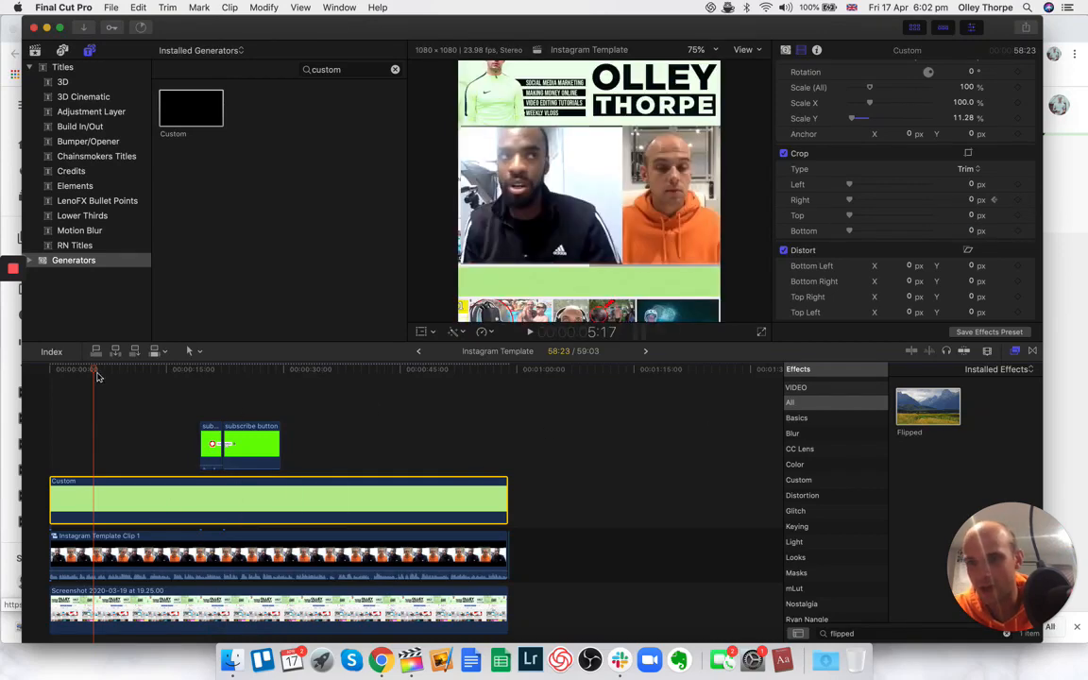
# - With the playhead at the start, set the Custom clip's right crop to 1080 px and add Crop keyframes there
pyautogui.moveTo(95, 376); pyautogui.dragTo(22, 389)
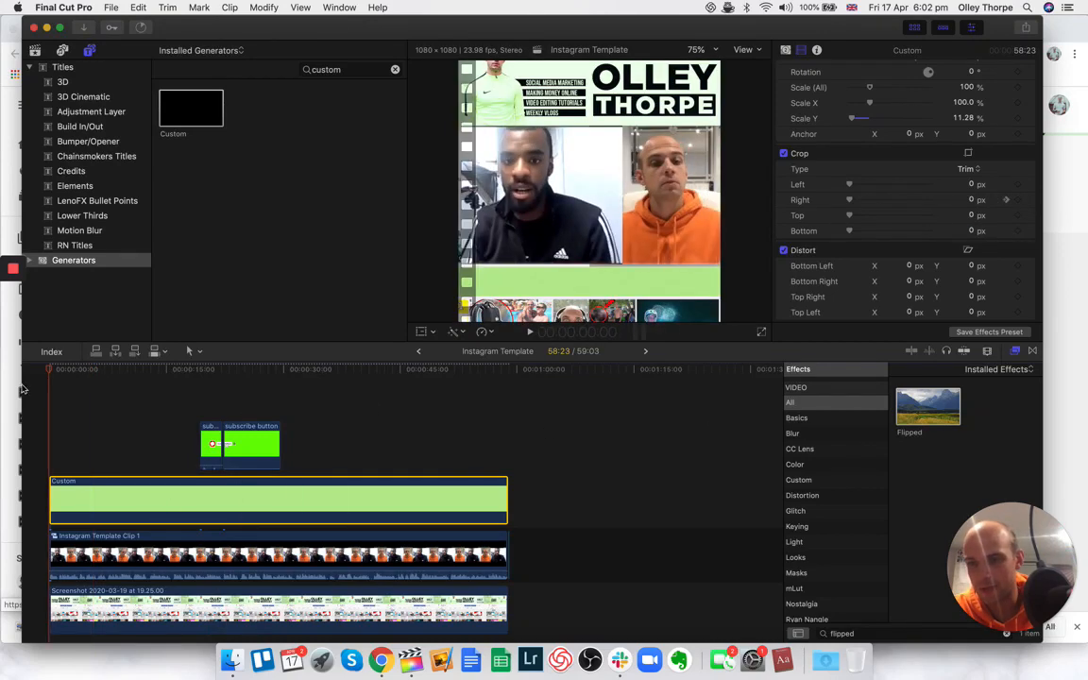
pyautogui.click(421, 333)
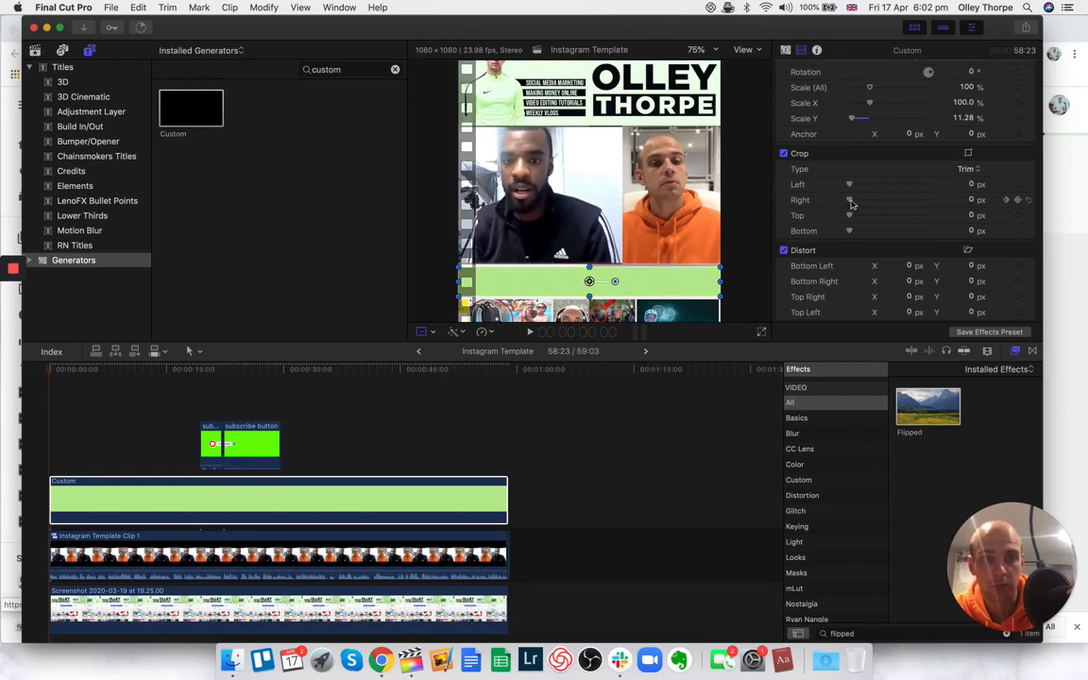
pyautogui.moveTo(849, 200); pyautogui.dragTo(940, 198)
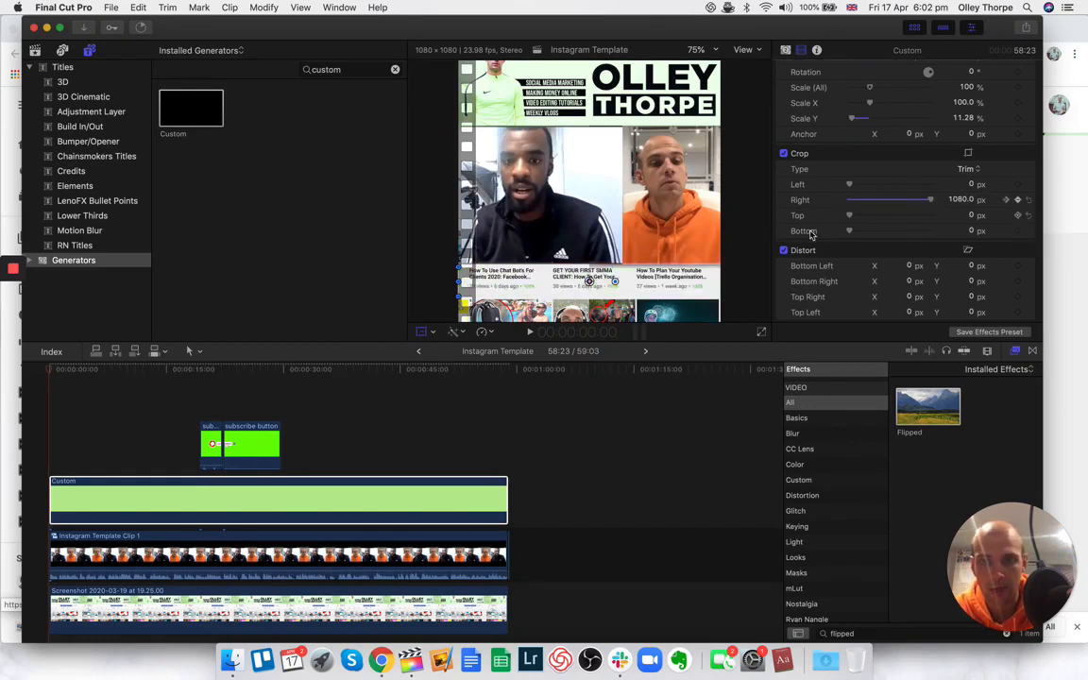
pyautogui.rightClick(861, 157)
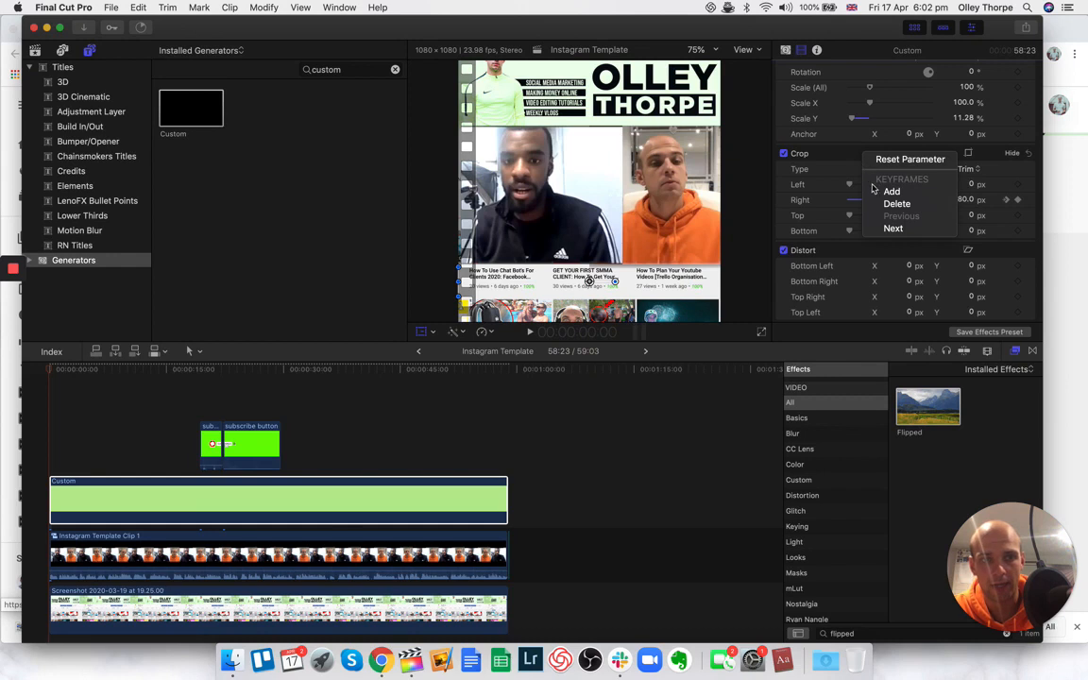
pyautogui.click(880, 192)
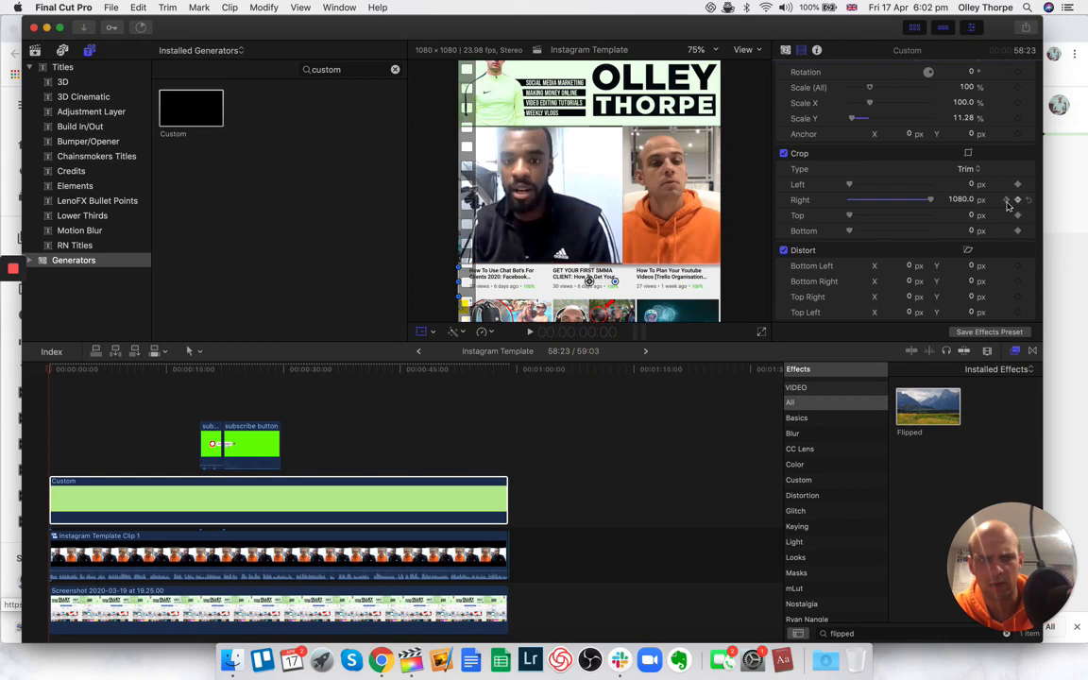
pyautogui.rightClick(867, 155)
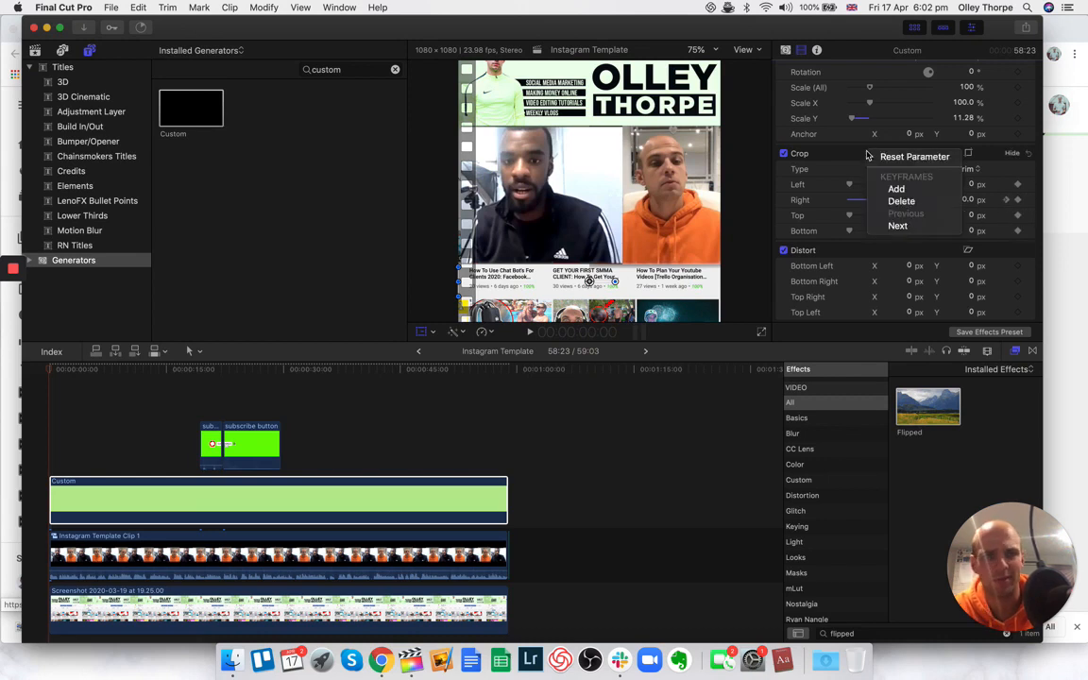
pyautogui.click(890, 188)
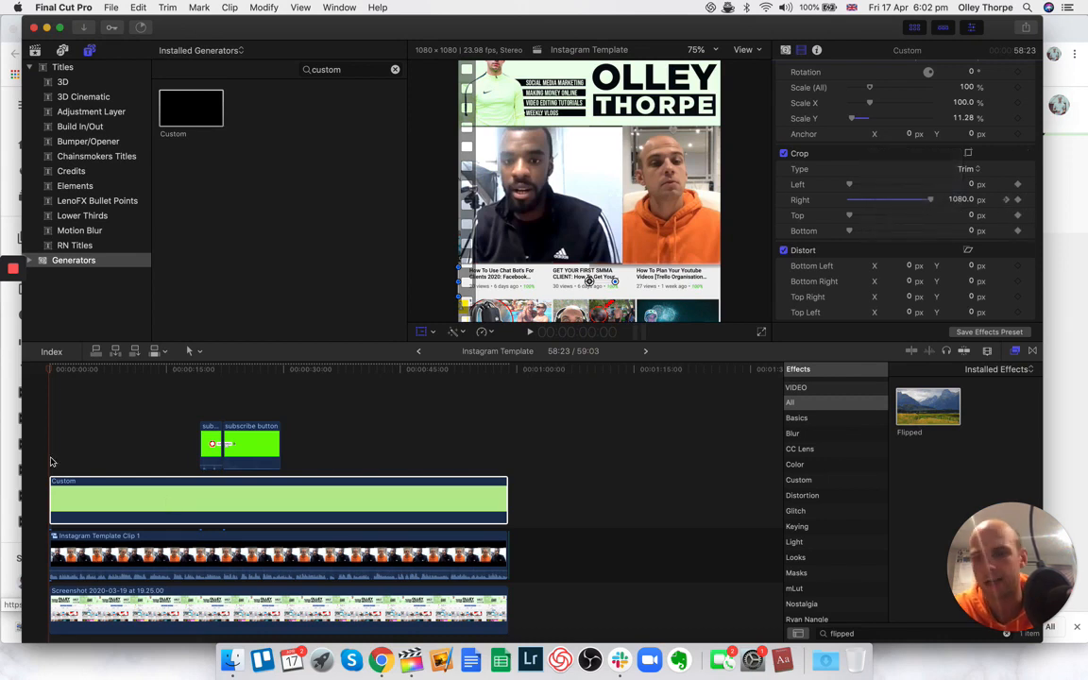
# - Try to adjust the Custom clip's right crop near the end of the clip, at 58:17 and 57:23
pyautogui.moveTo(52, 373); pyautogui.dragTo(505, 410)
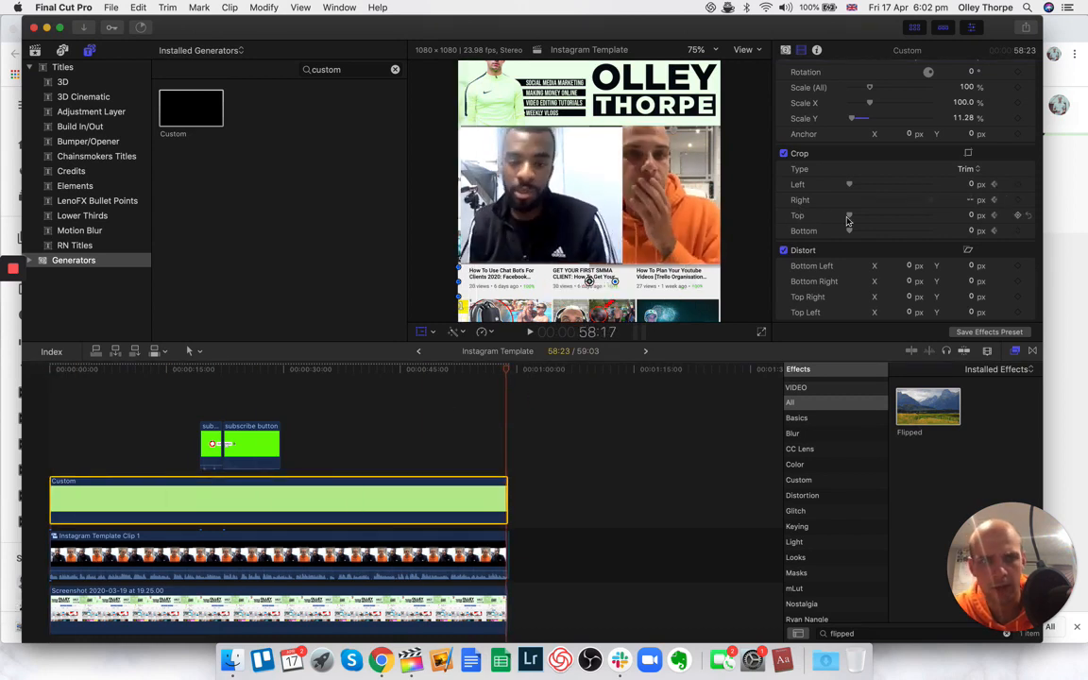
pyautogui.click(927, 202)
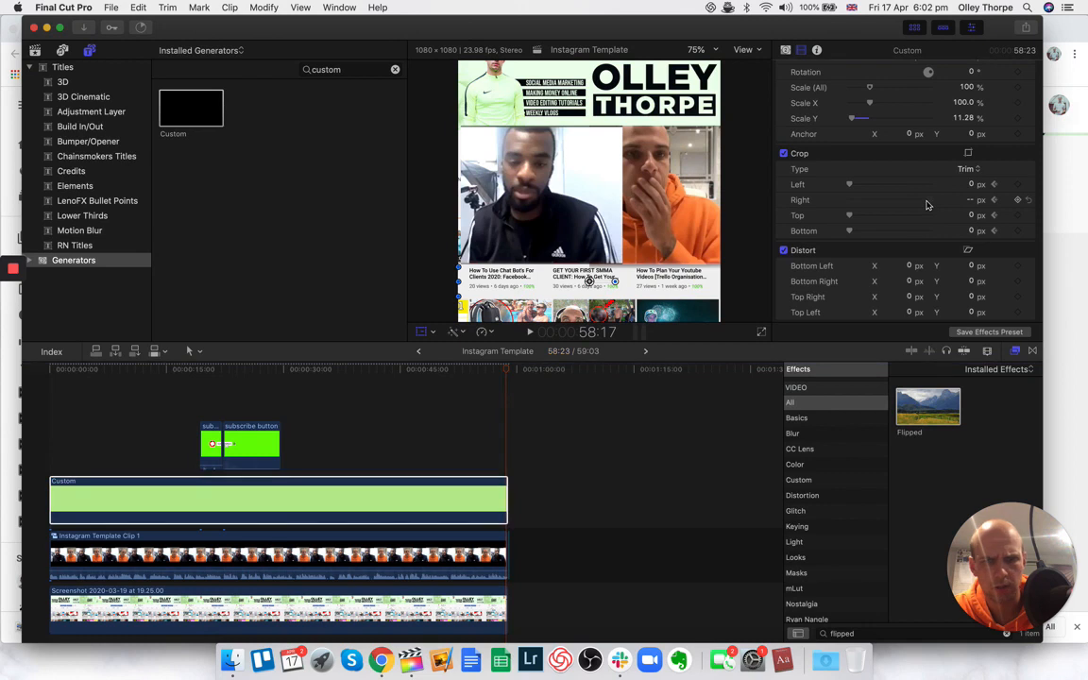
pyautogui.click(418, 505)
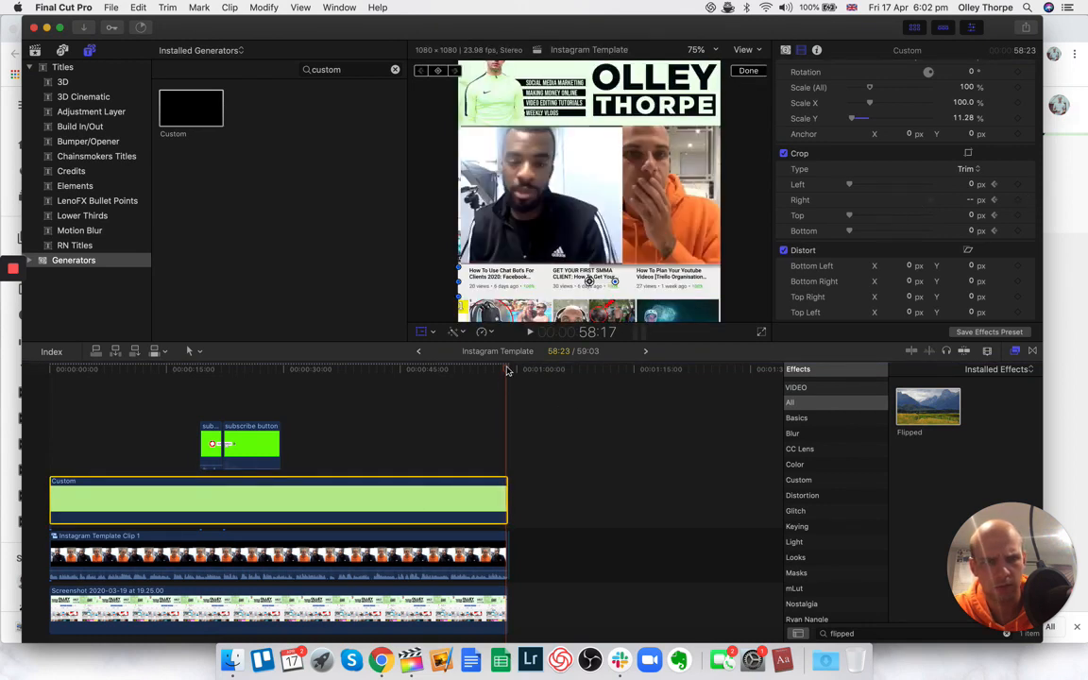
pyautogui.moveTo(507, 372); pyautogui.dragTo(500, 372)
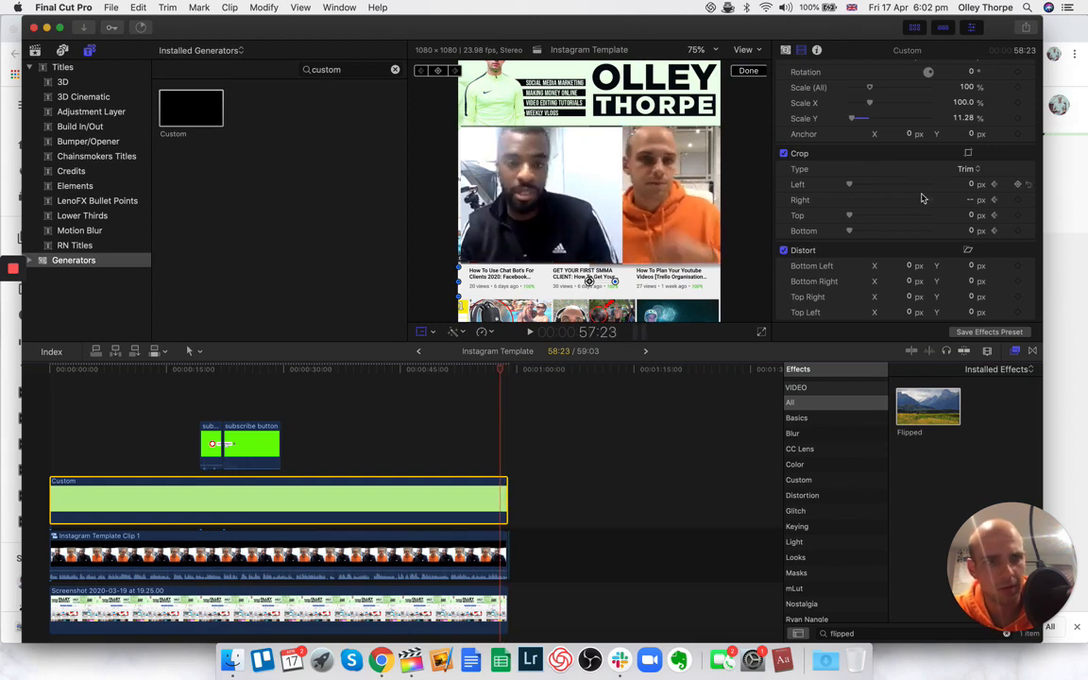
pyautogui.click(396, 463)
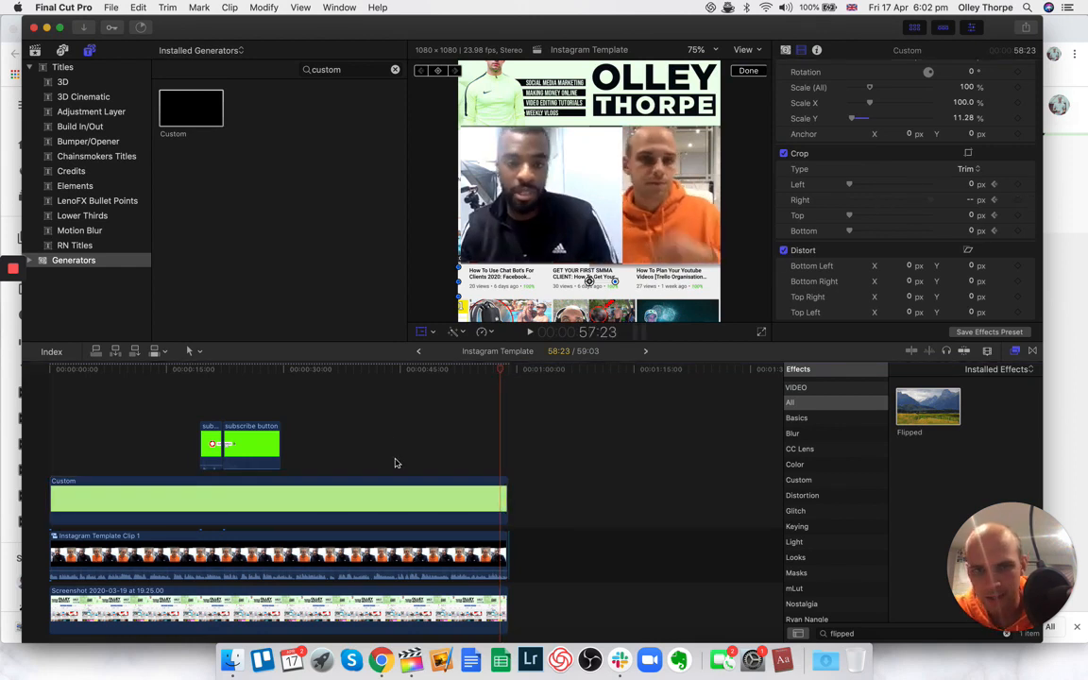
# - Reselect the Custom clip and set its right crop to 0 px with the playhead at 58:19
pyautogui.click(393, 497)
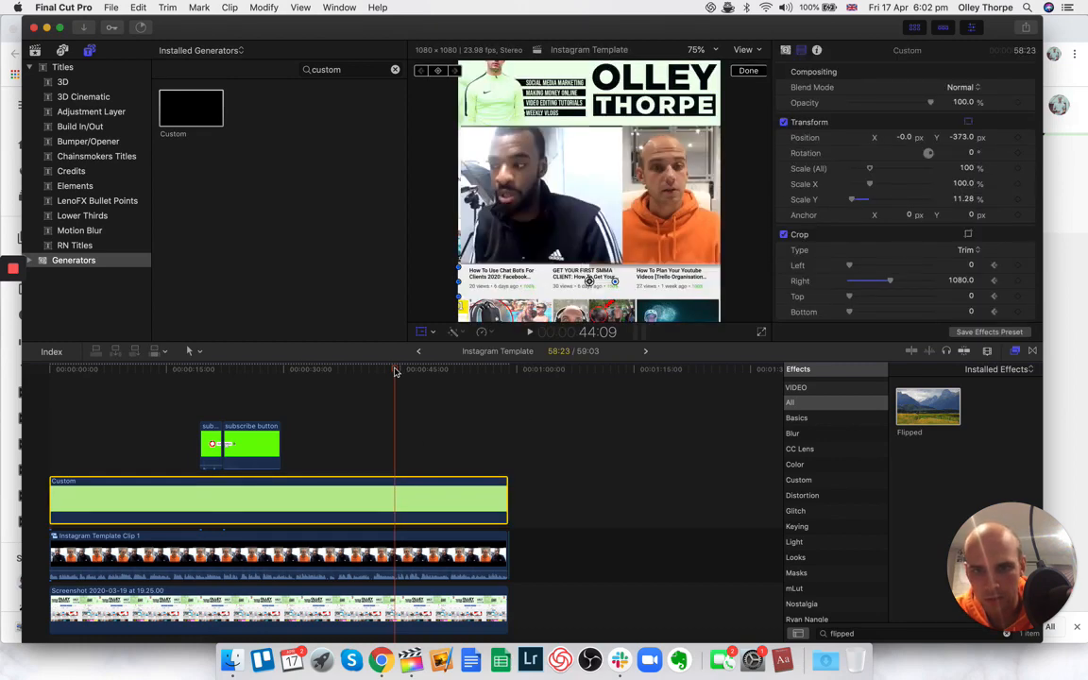
pyautogui.moveTo(395, 371); pyautogui.dragTo(509, 358)
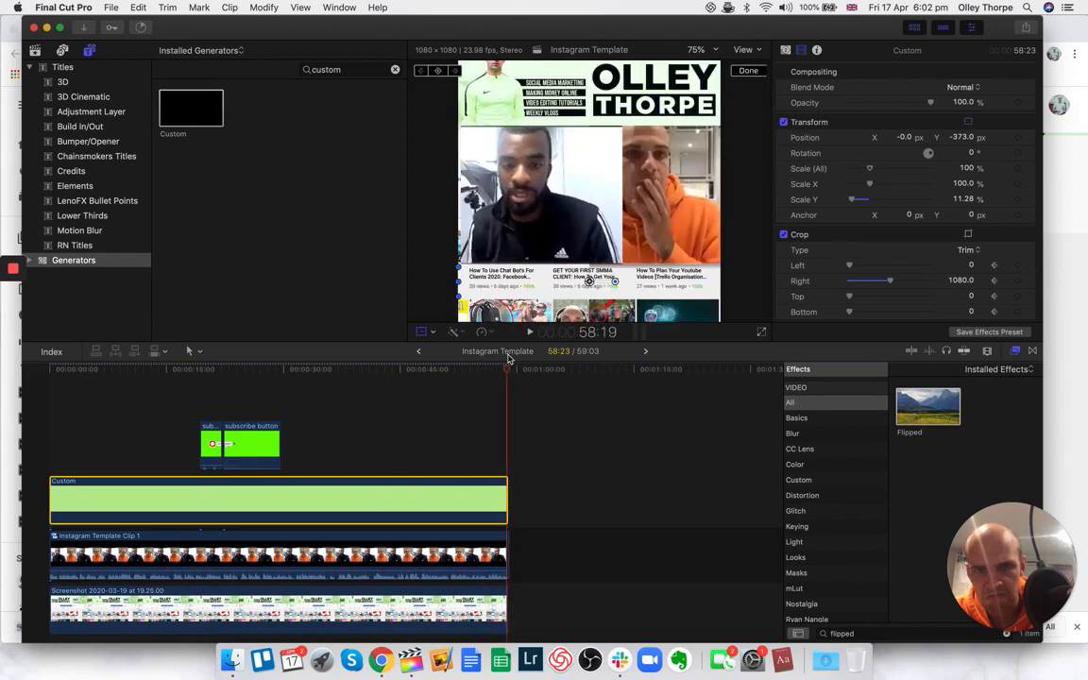
pyautogui.moveTo(891, 281); pyautogui.dragTo(704, 289)
pyautogui.press('super+z')
# - Scrub through the timeline and play it from the start to check how the green progress bar grows
pyautogui.click(65, 451)
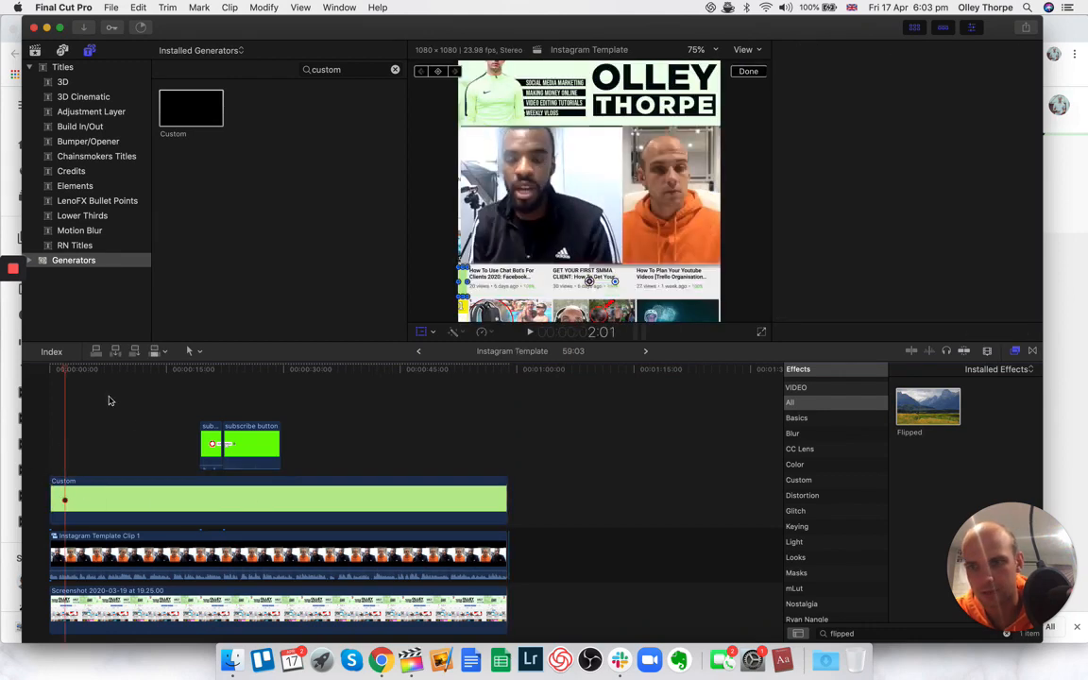
pyautogui.moveTo(67, 370); pyautogui.dragTo(511, 367)
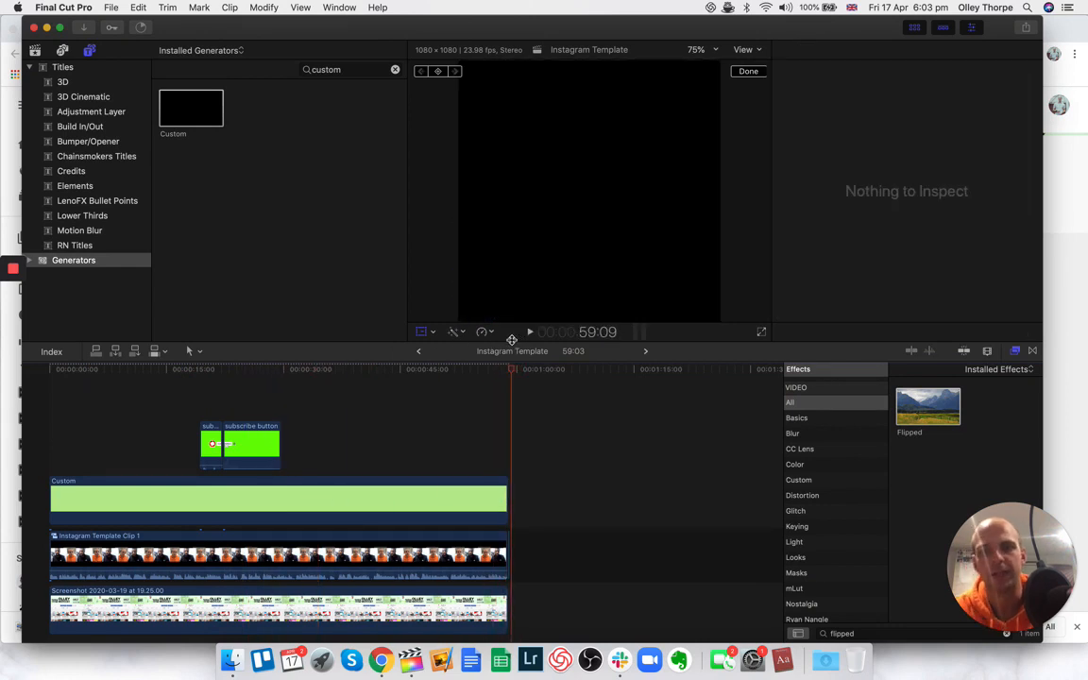
pyautogui.press('Home')
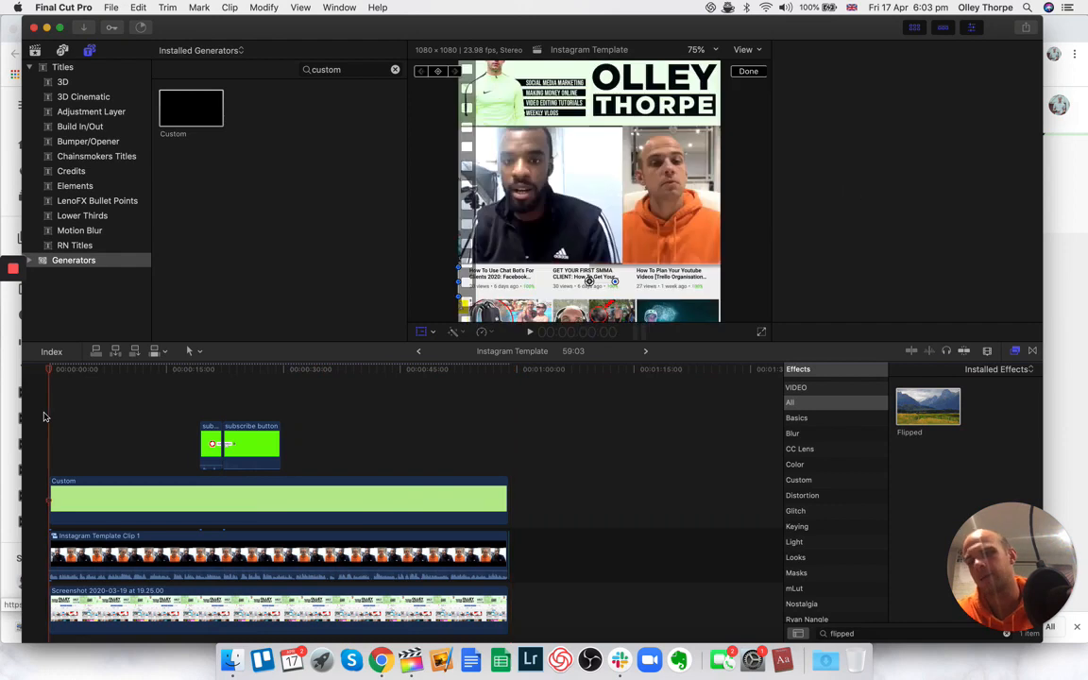
pyautogui.press('space')
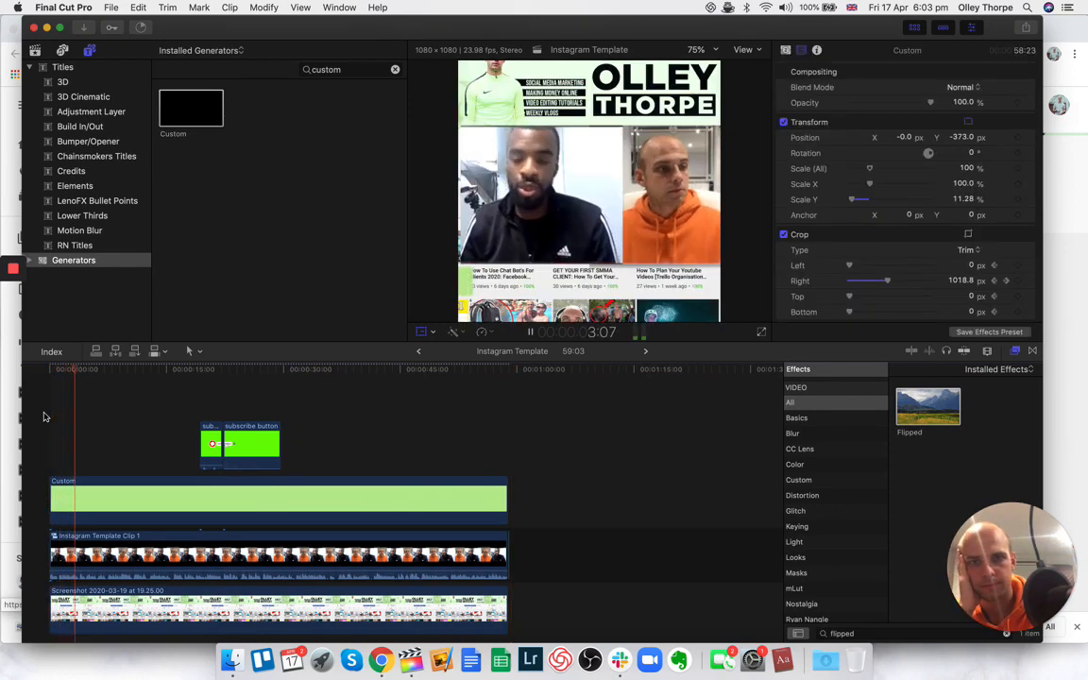
pyautogui.press('space')
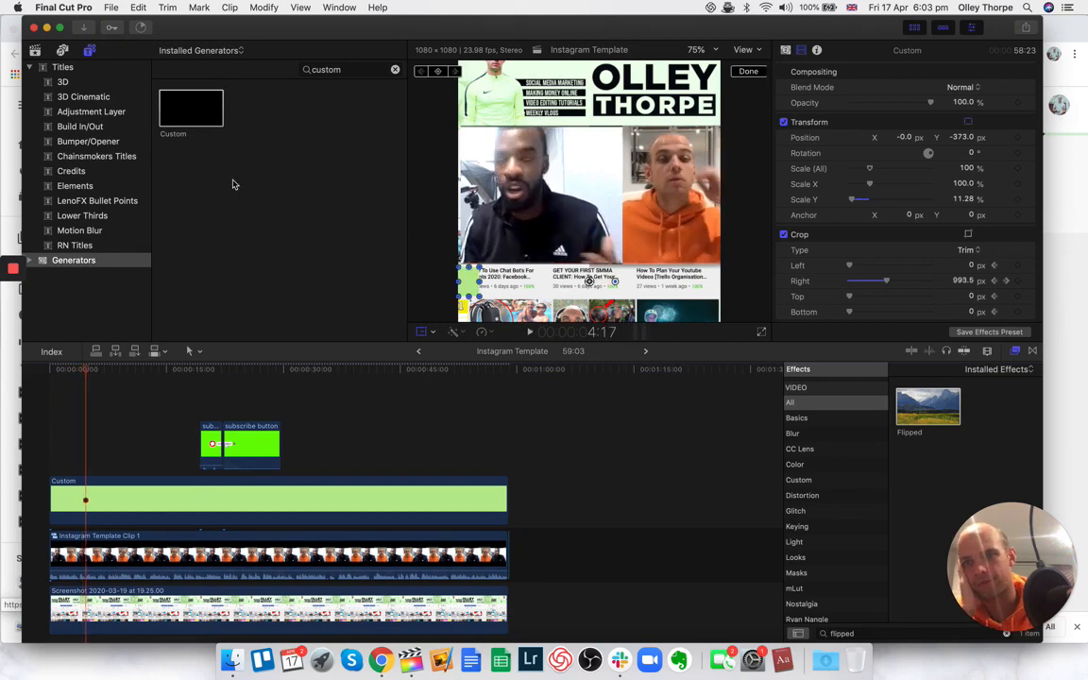
# - Export the project as a Master File titled "Short Instagram Preview" and save it under that name
pyautogui.click(1026, 31)
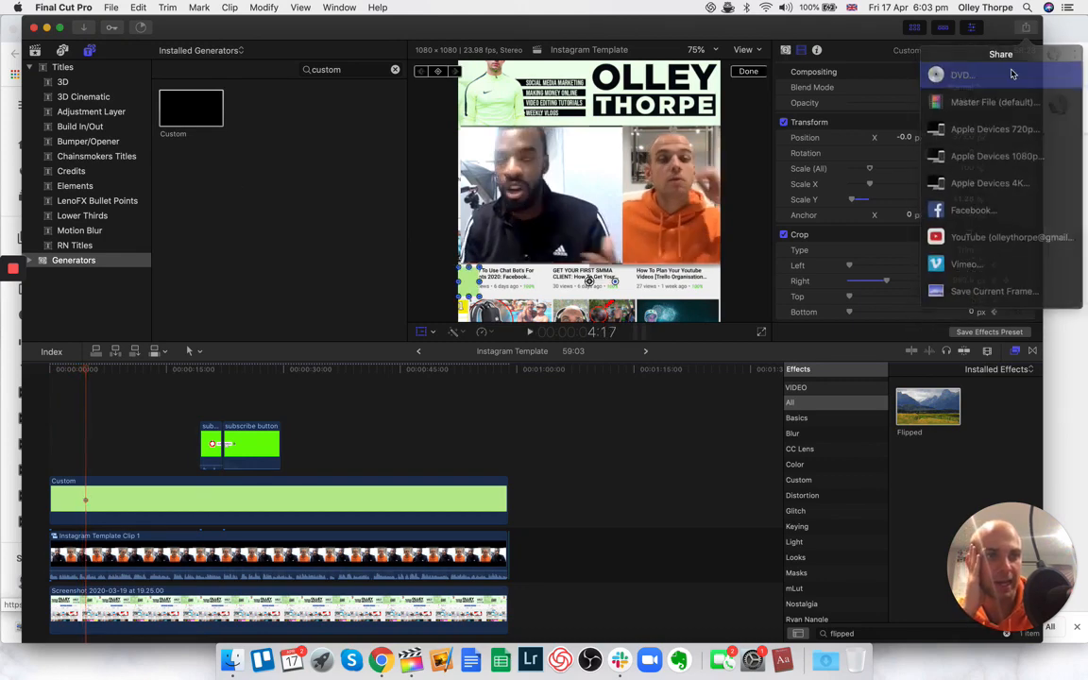
pyautogui.click(992, 99)
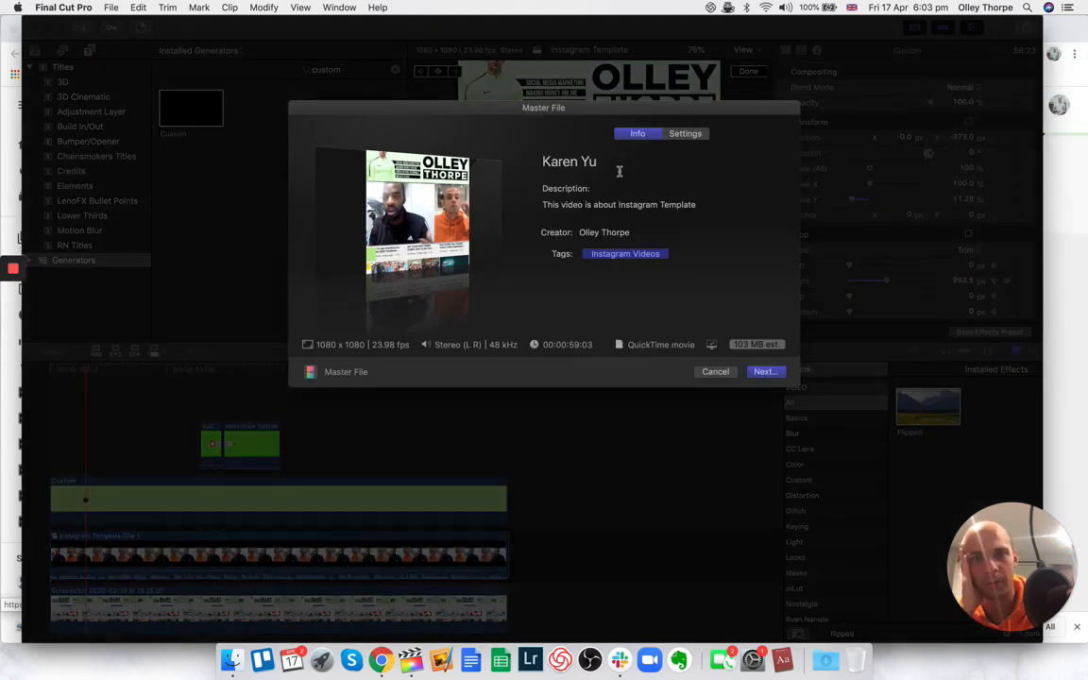
pyautogui.click(625, 166)
pyautogui.moveTo(624, 165); pyautogui.dragTo(542, 163)
pyautogui.write('Sho')
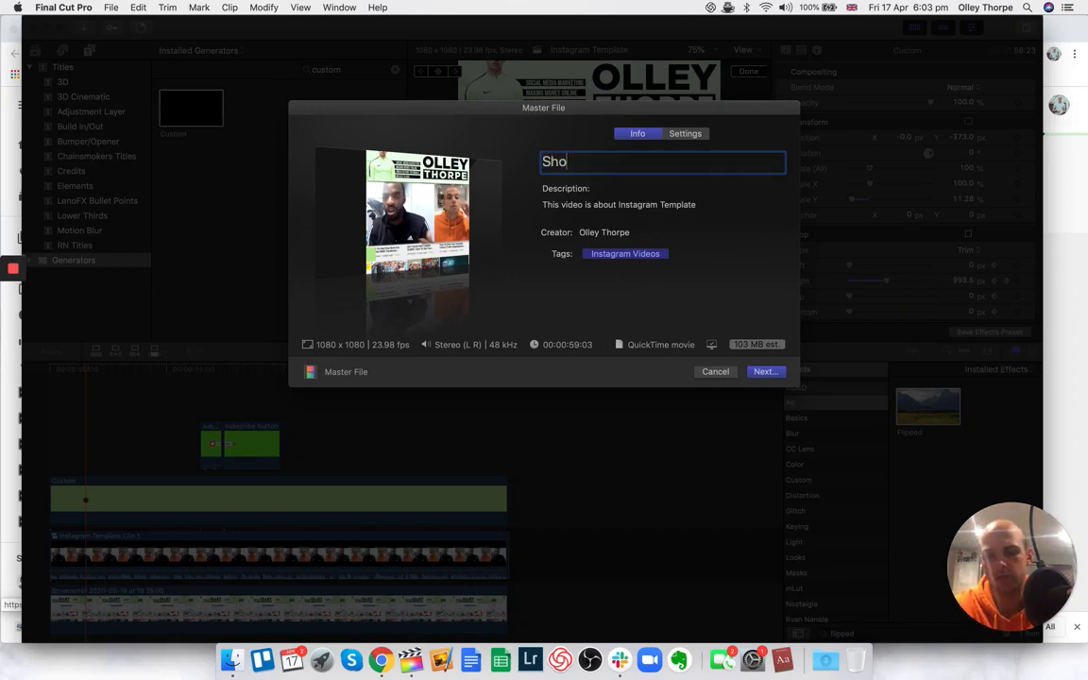
pyautogui.write('rt Inst')
pyautogui.press('BackSpace')
pyautogui.press('BackSpace')
pyautogui.write('nst')
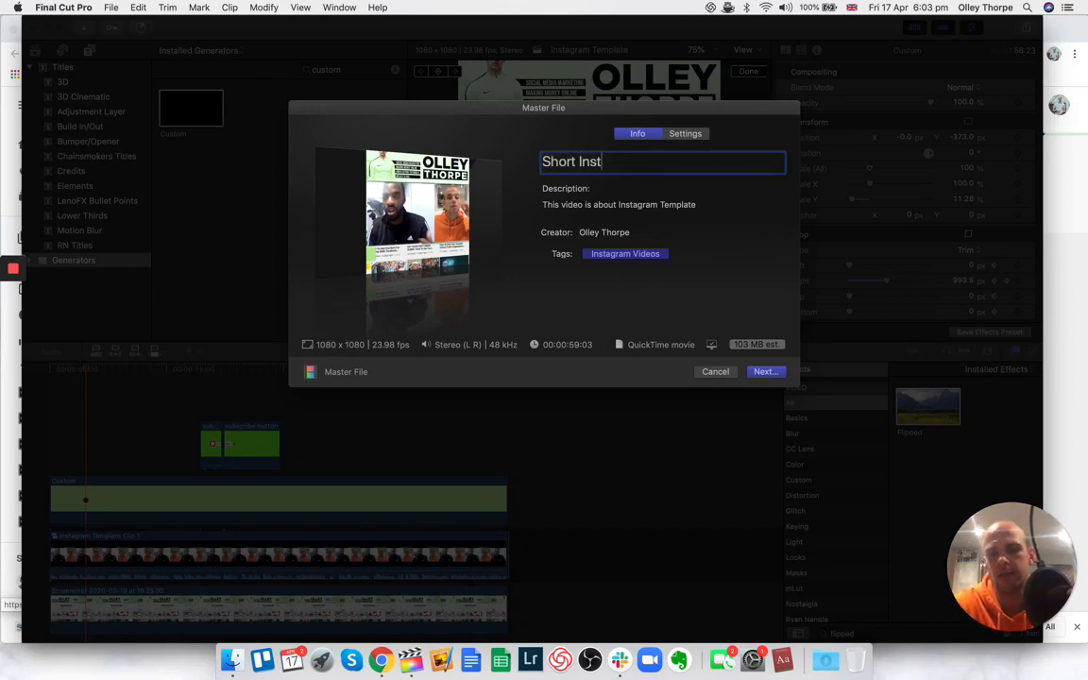
pyautogui.write('agram Preview')
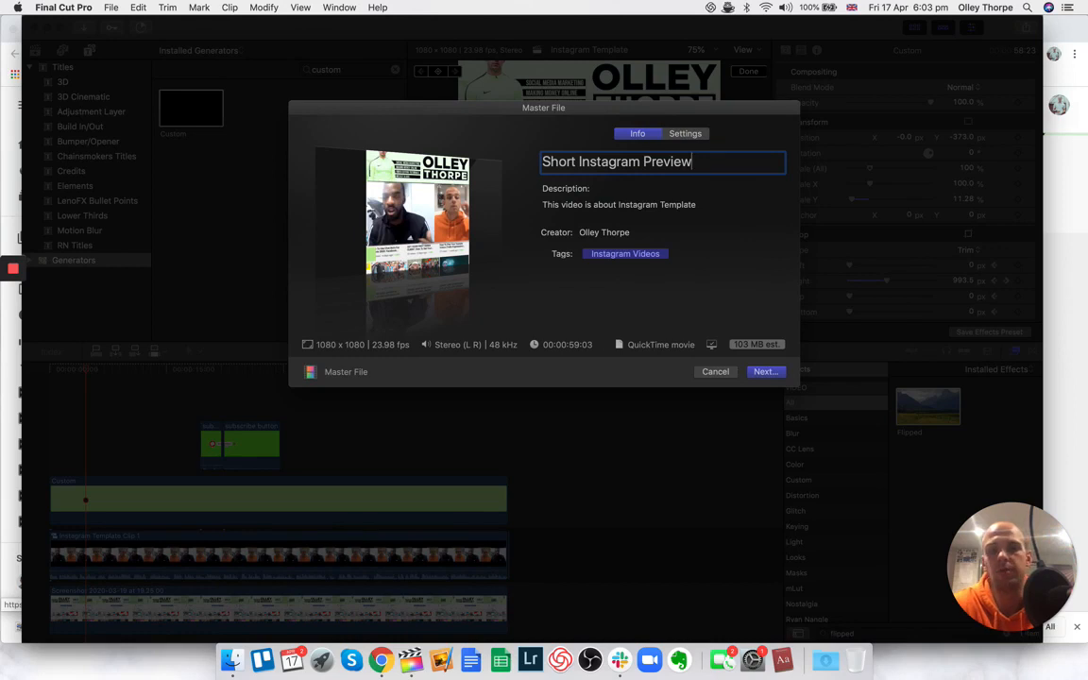
pyautogui.press('Return')
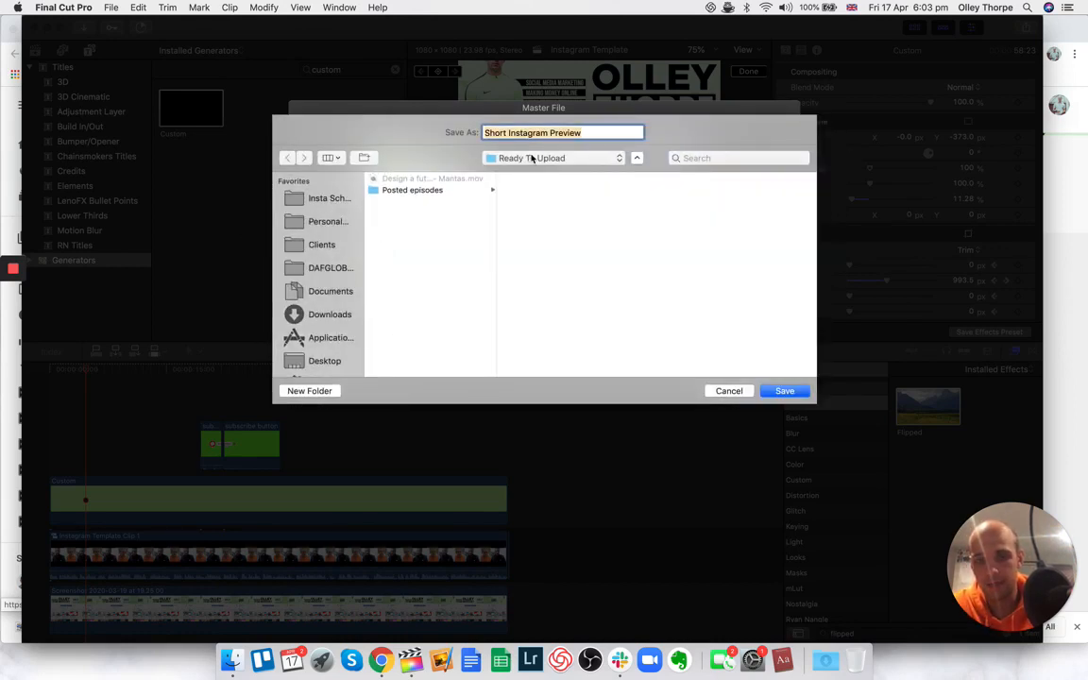
pyautogui.press('Return')
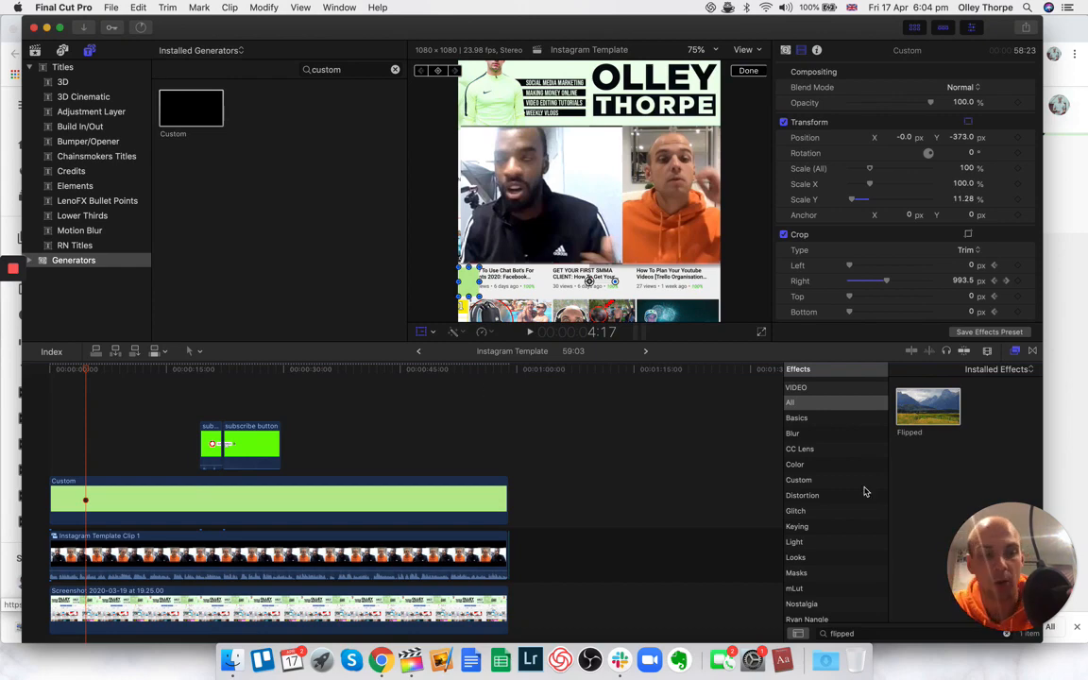
pyautogui.click(1006, 628)
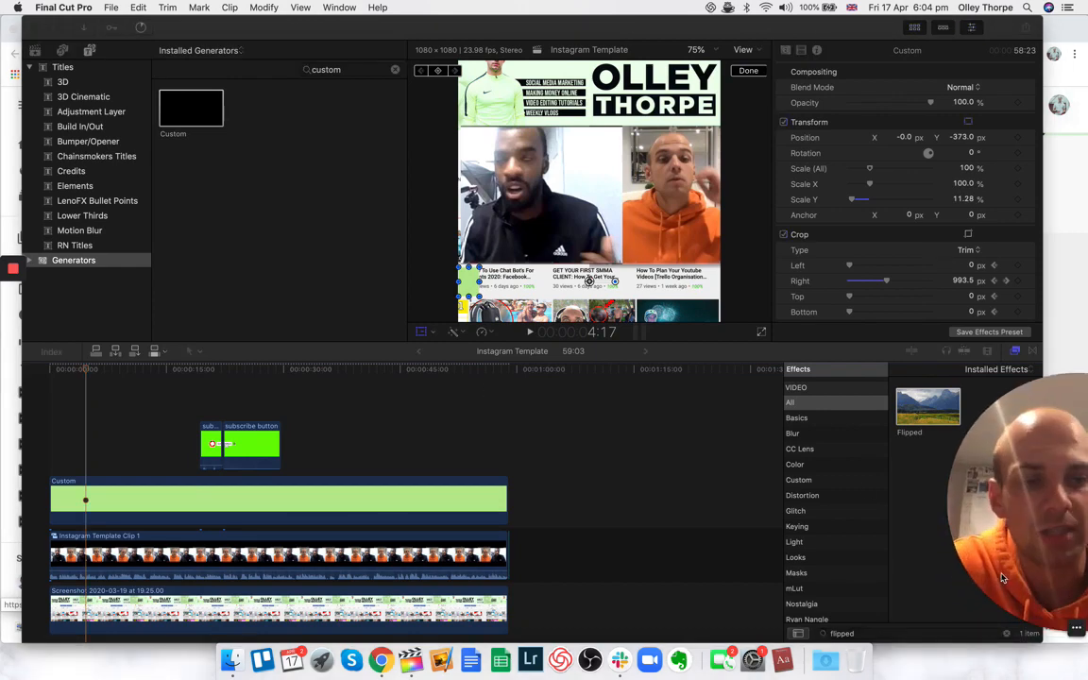
pyautogui.moveTo(961, 506); pyautogui.dragTo(667, 165)
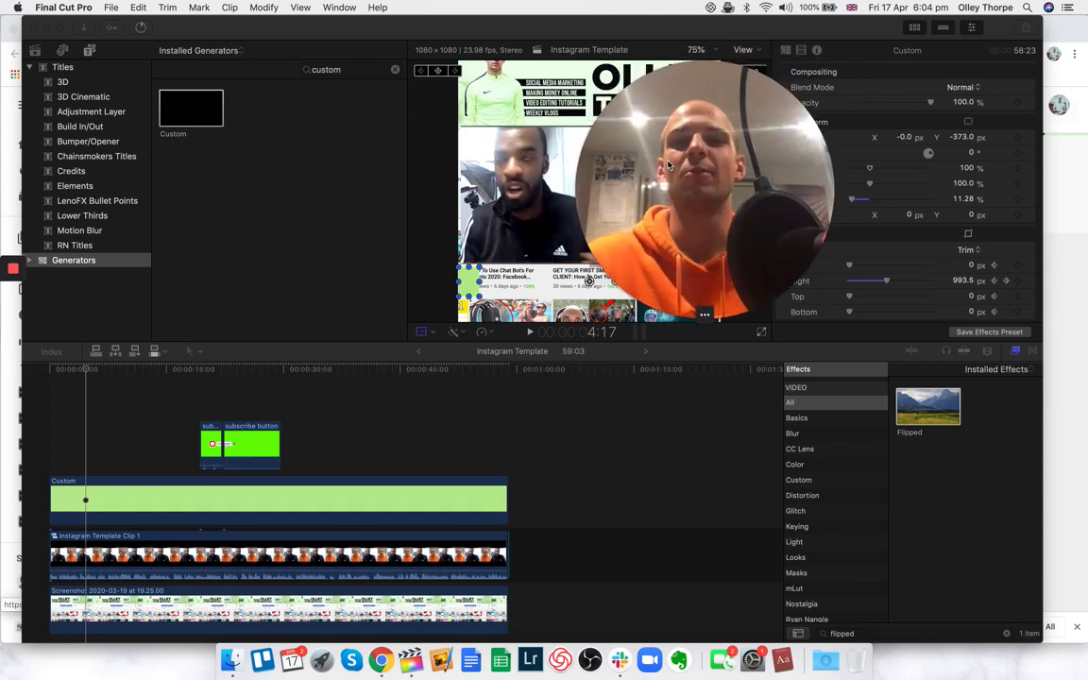